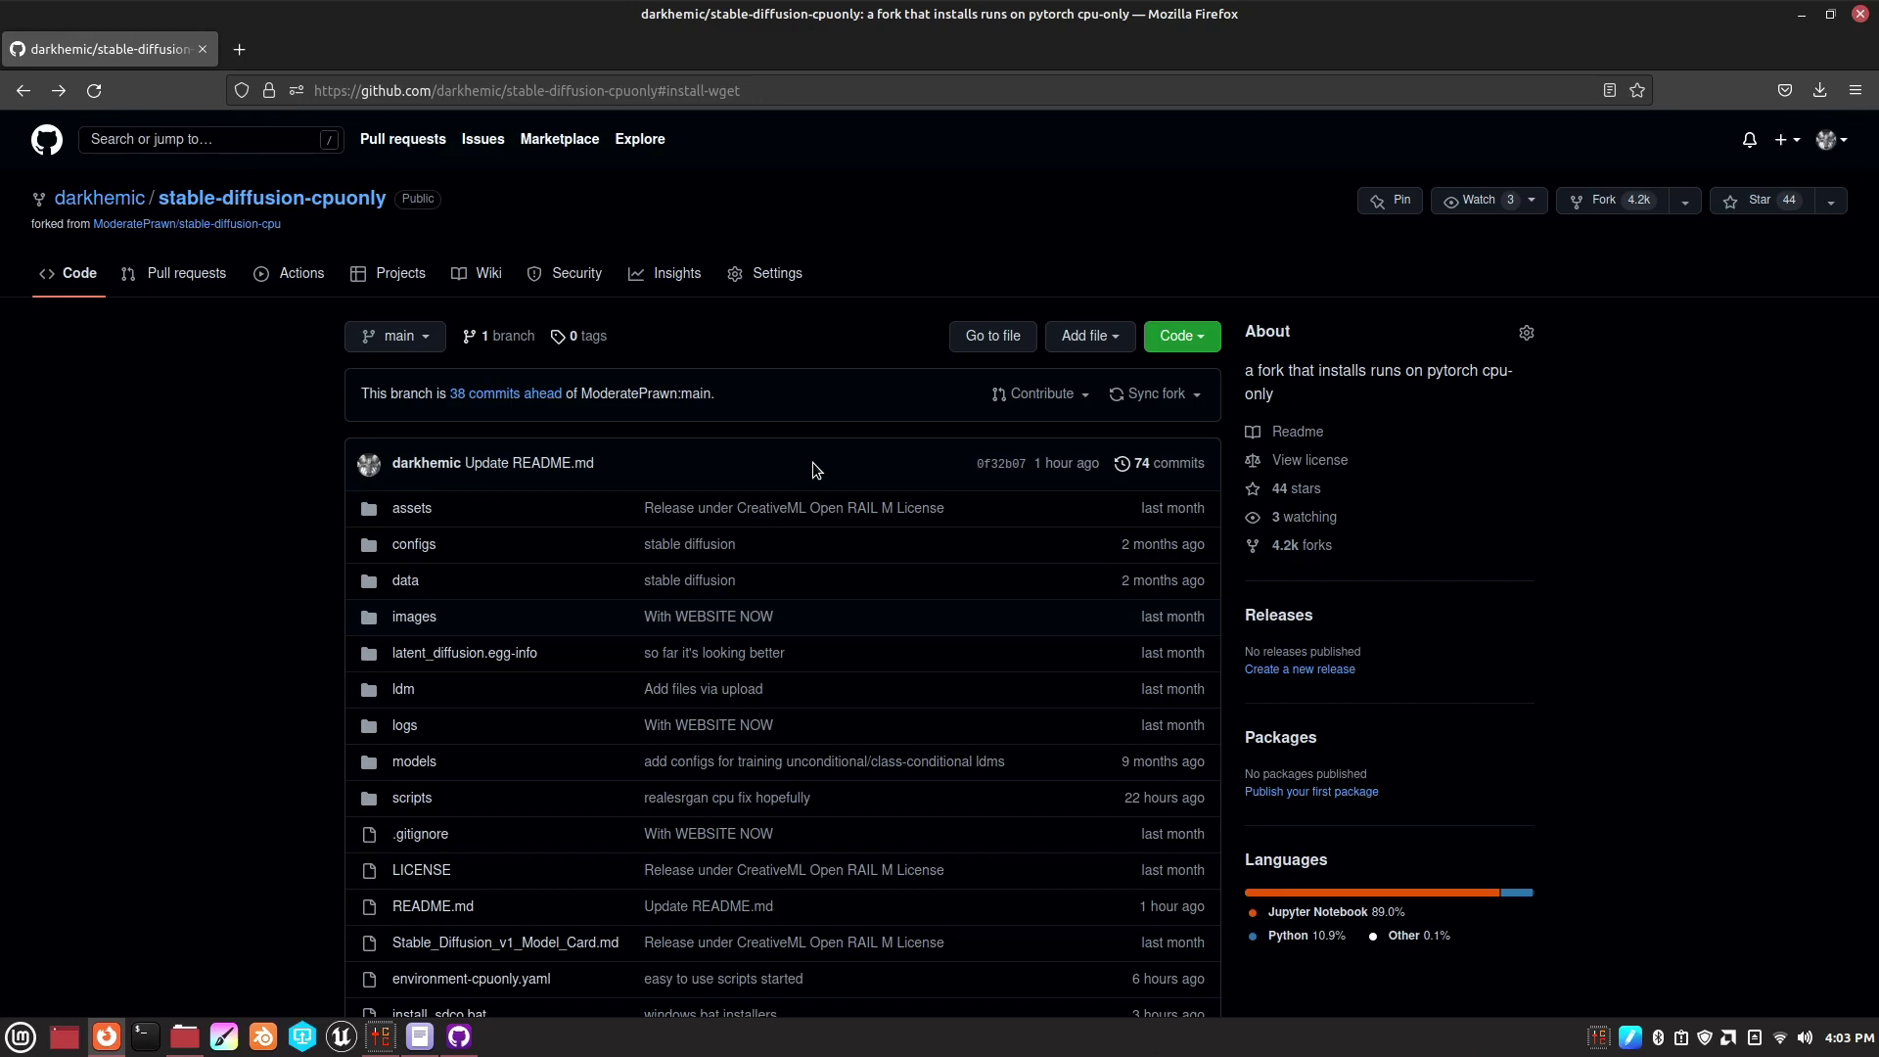
# - Scroll to the README's Requirements section and follow its anaconda.com link
pyautogui.scroll(-8, 856, 486)
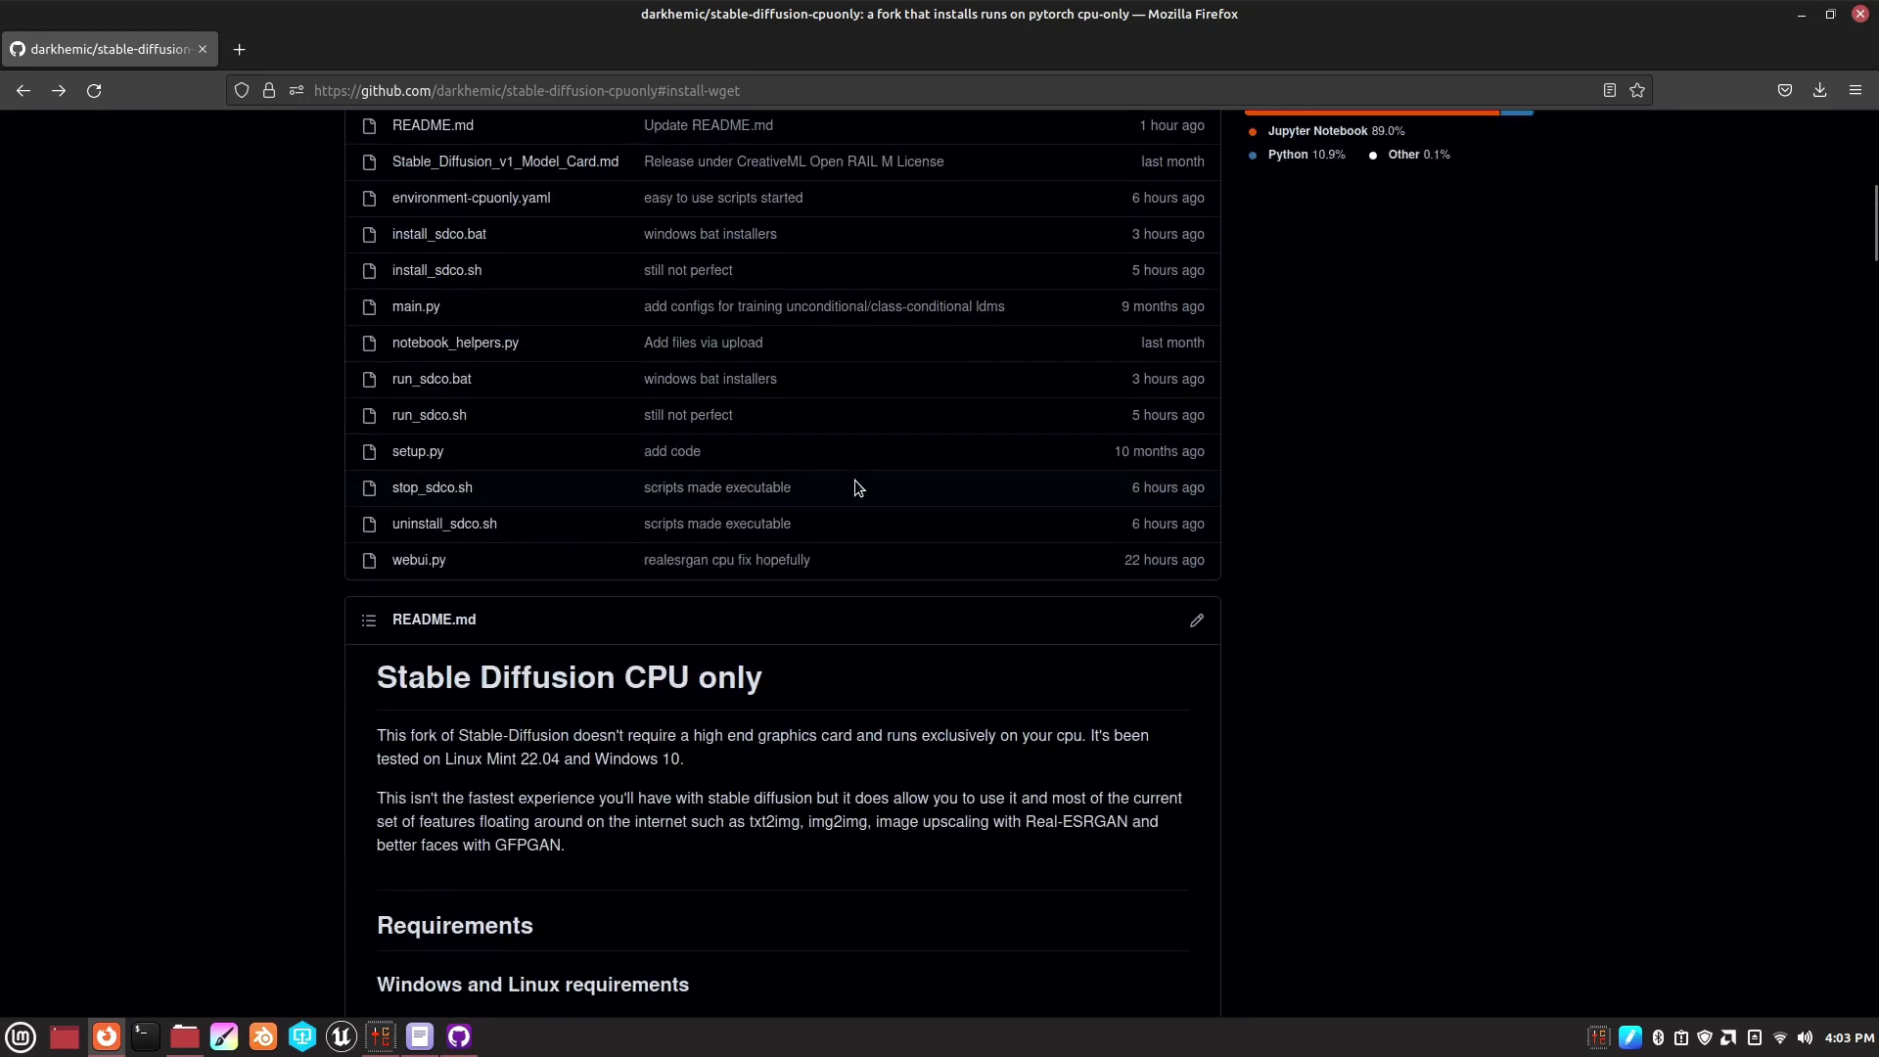
pyautogui.scroll(-3, 856, 486)
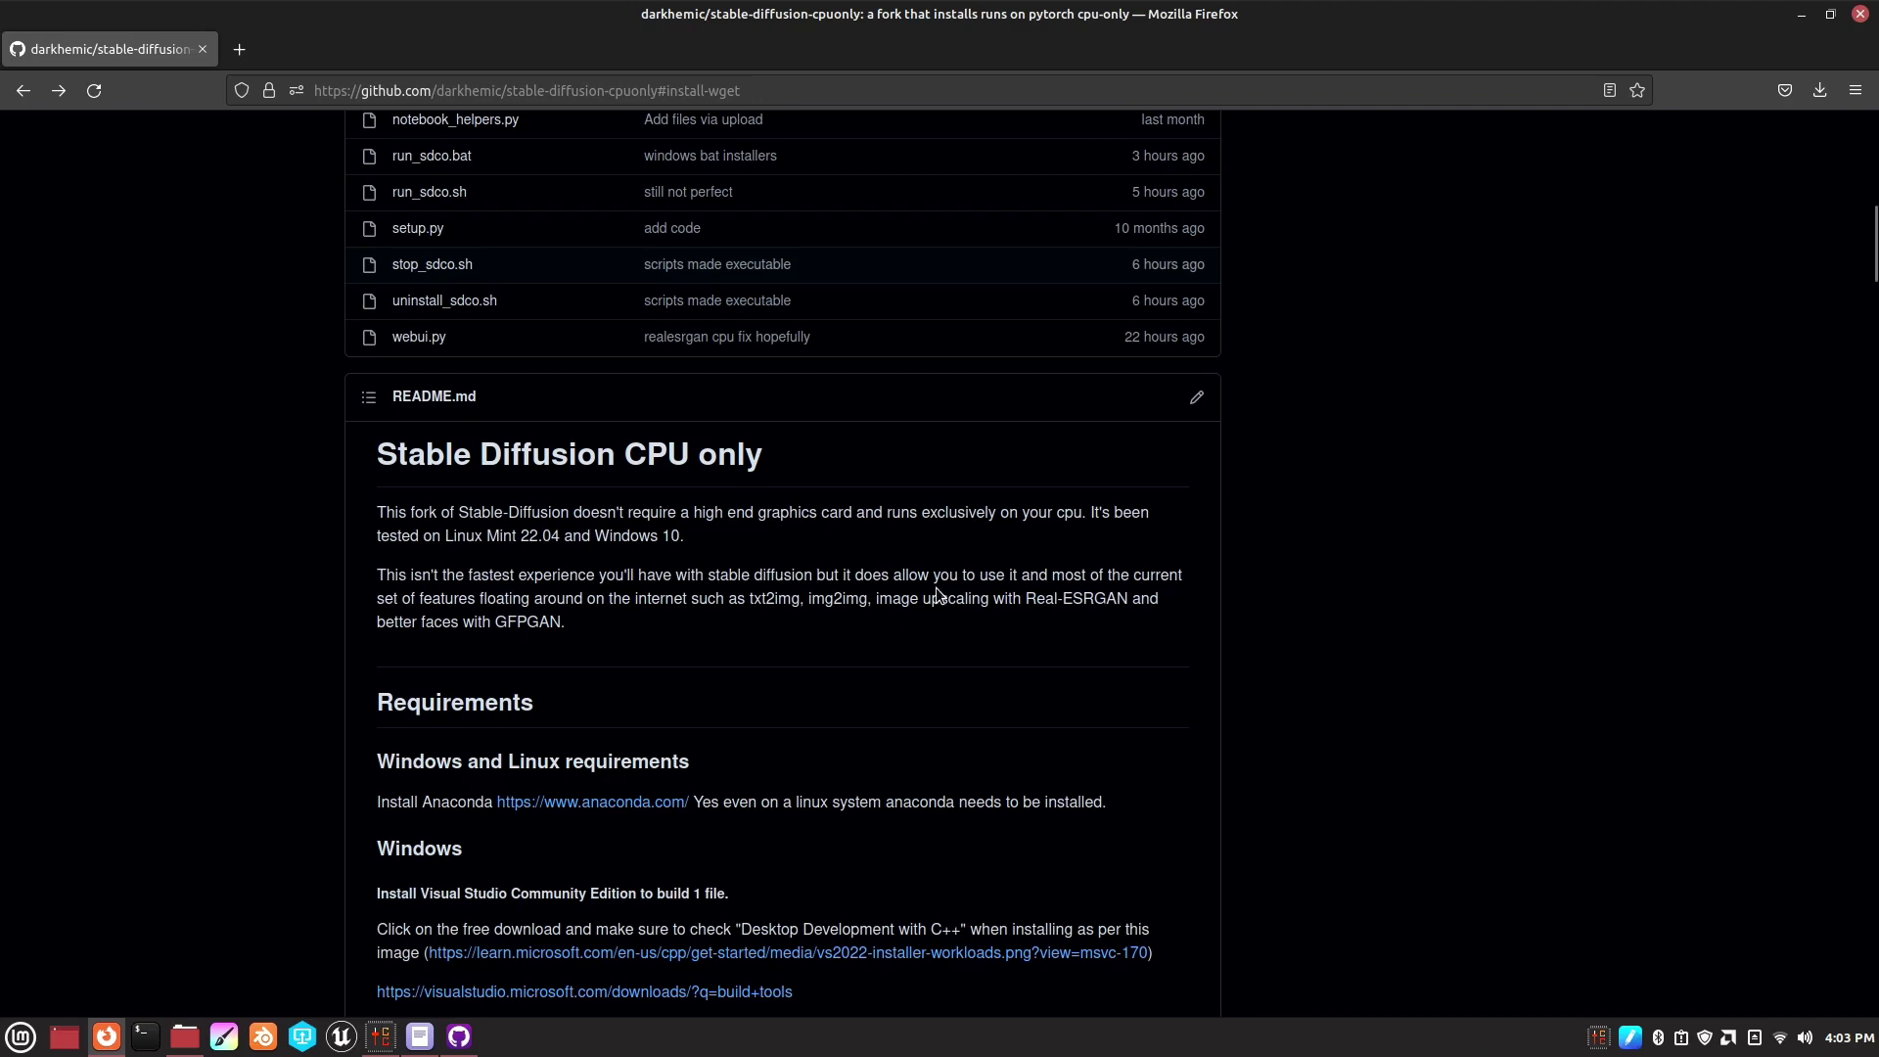
pyautogui.scroll(-5, 936, 587)
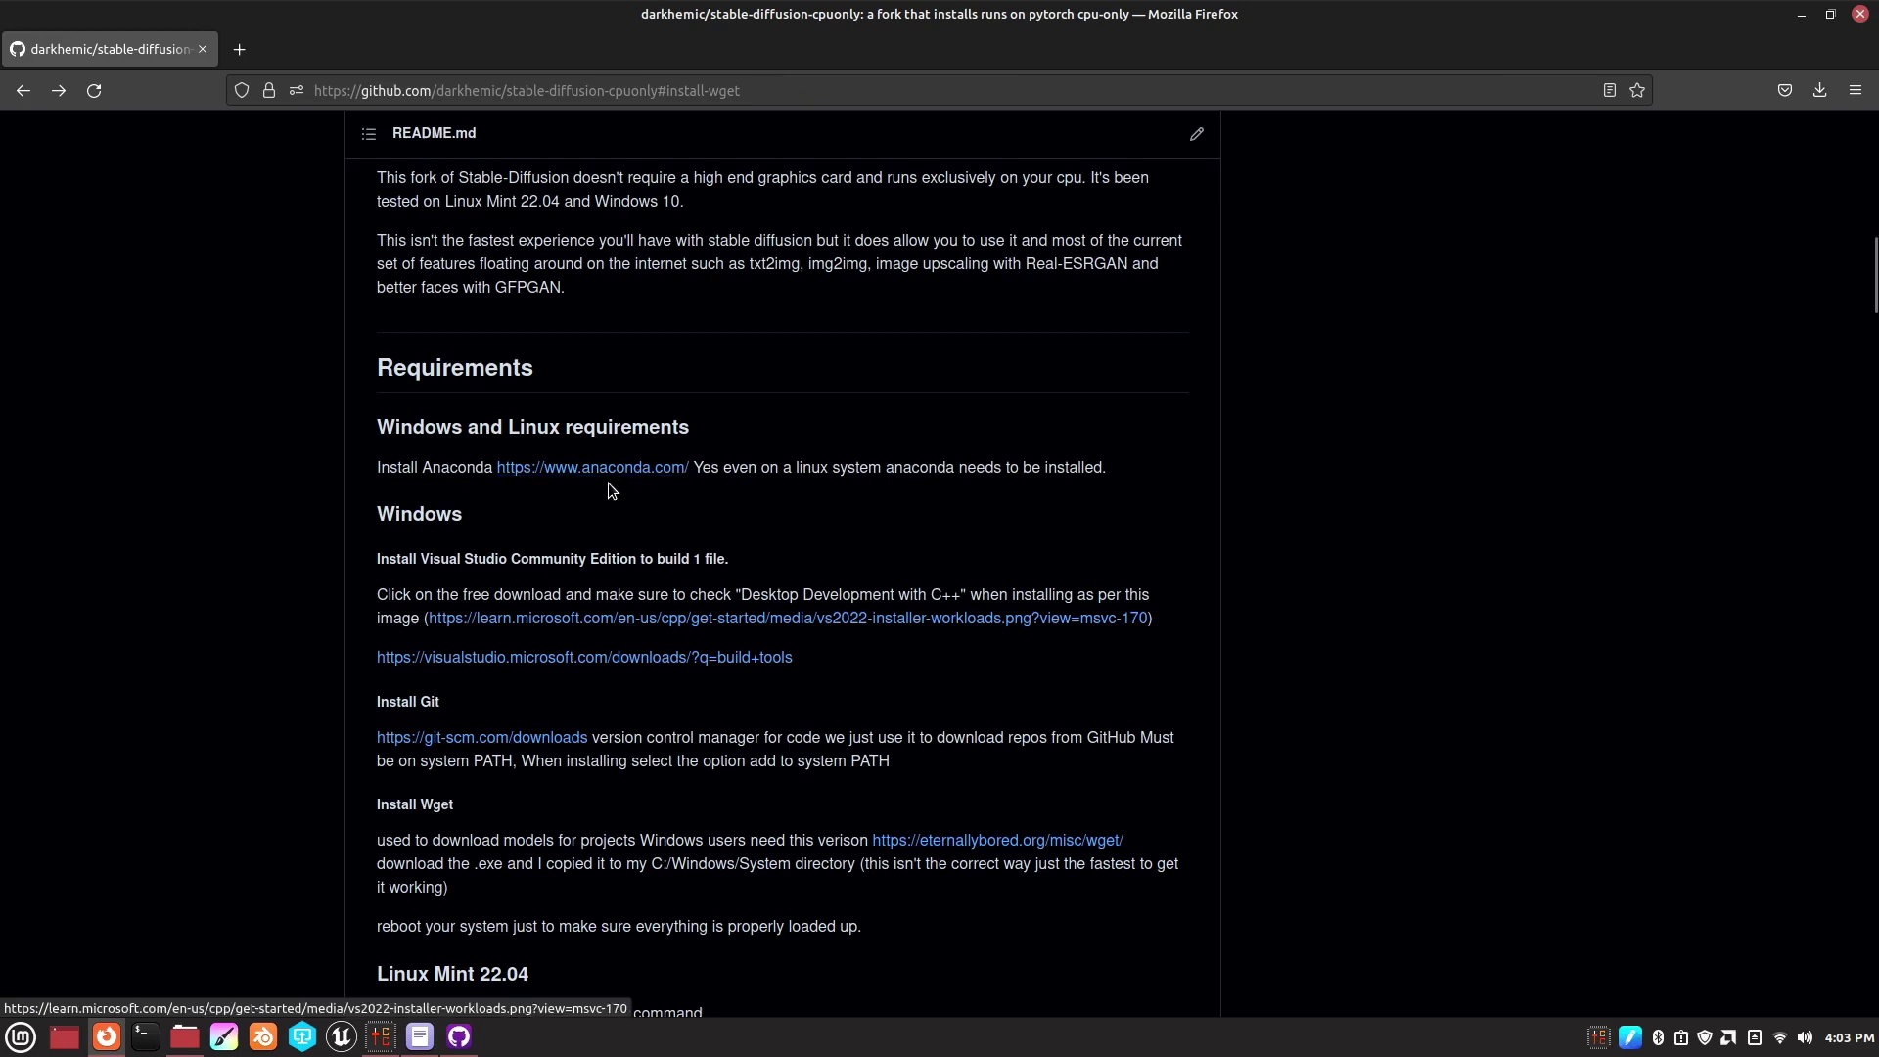
pyautogui.click(623, 470)
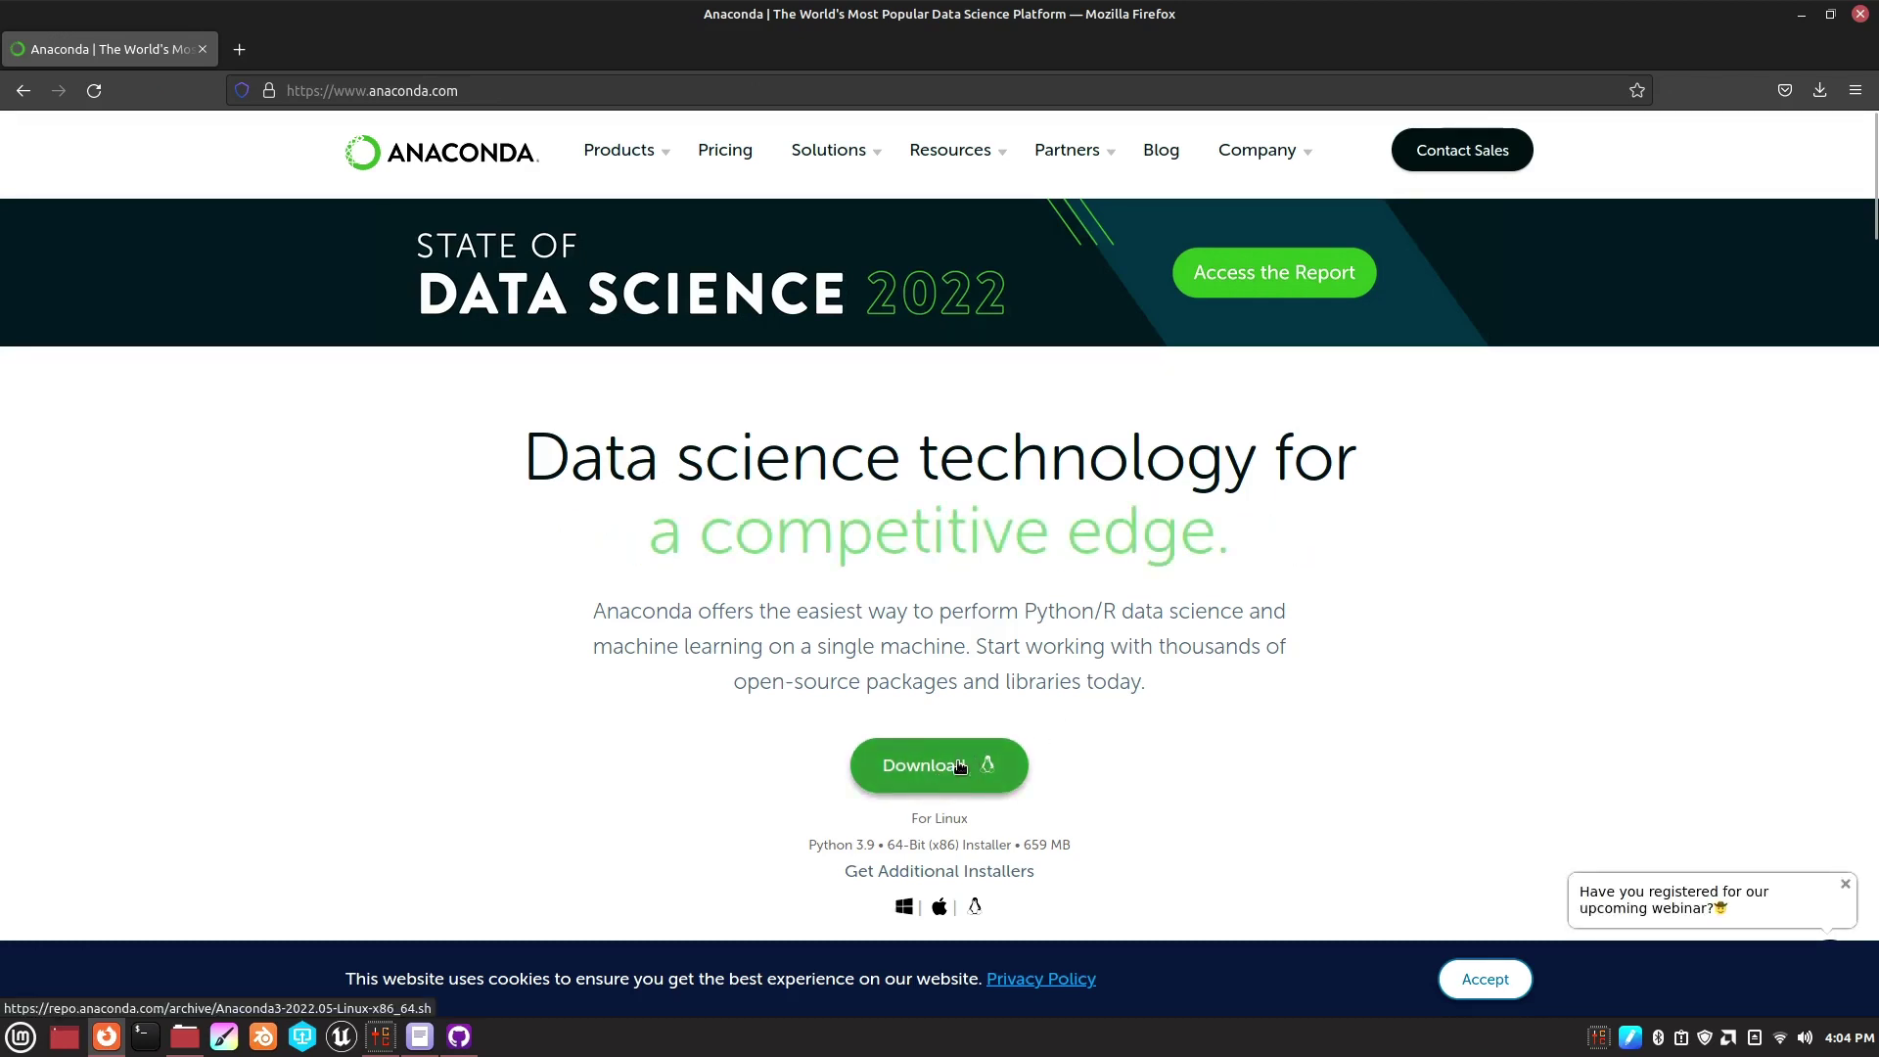
# - Show the Downloads folder in Nemo and inspect the Anaconda3-2022.05-Linux-x86_64.sh installer's context menu
pyautogui.click(192, 1039)
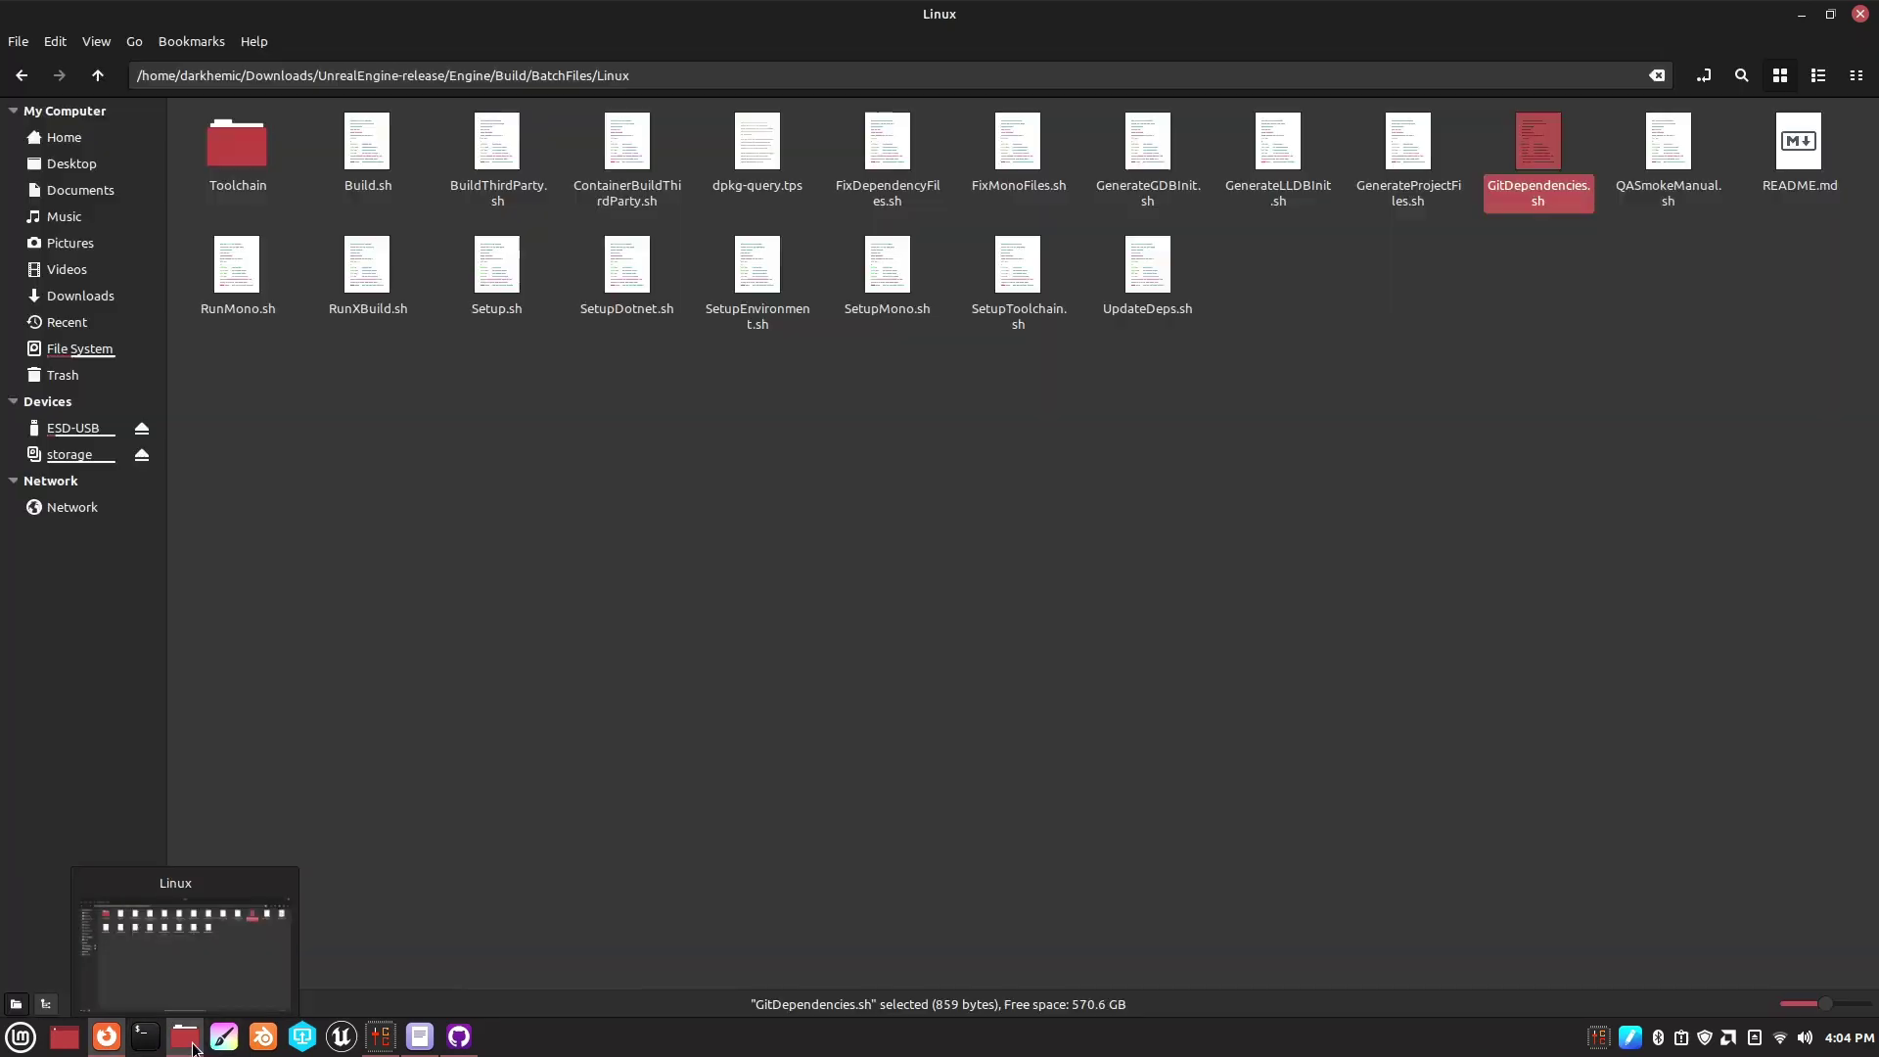
pyautogui.click(80, 296)
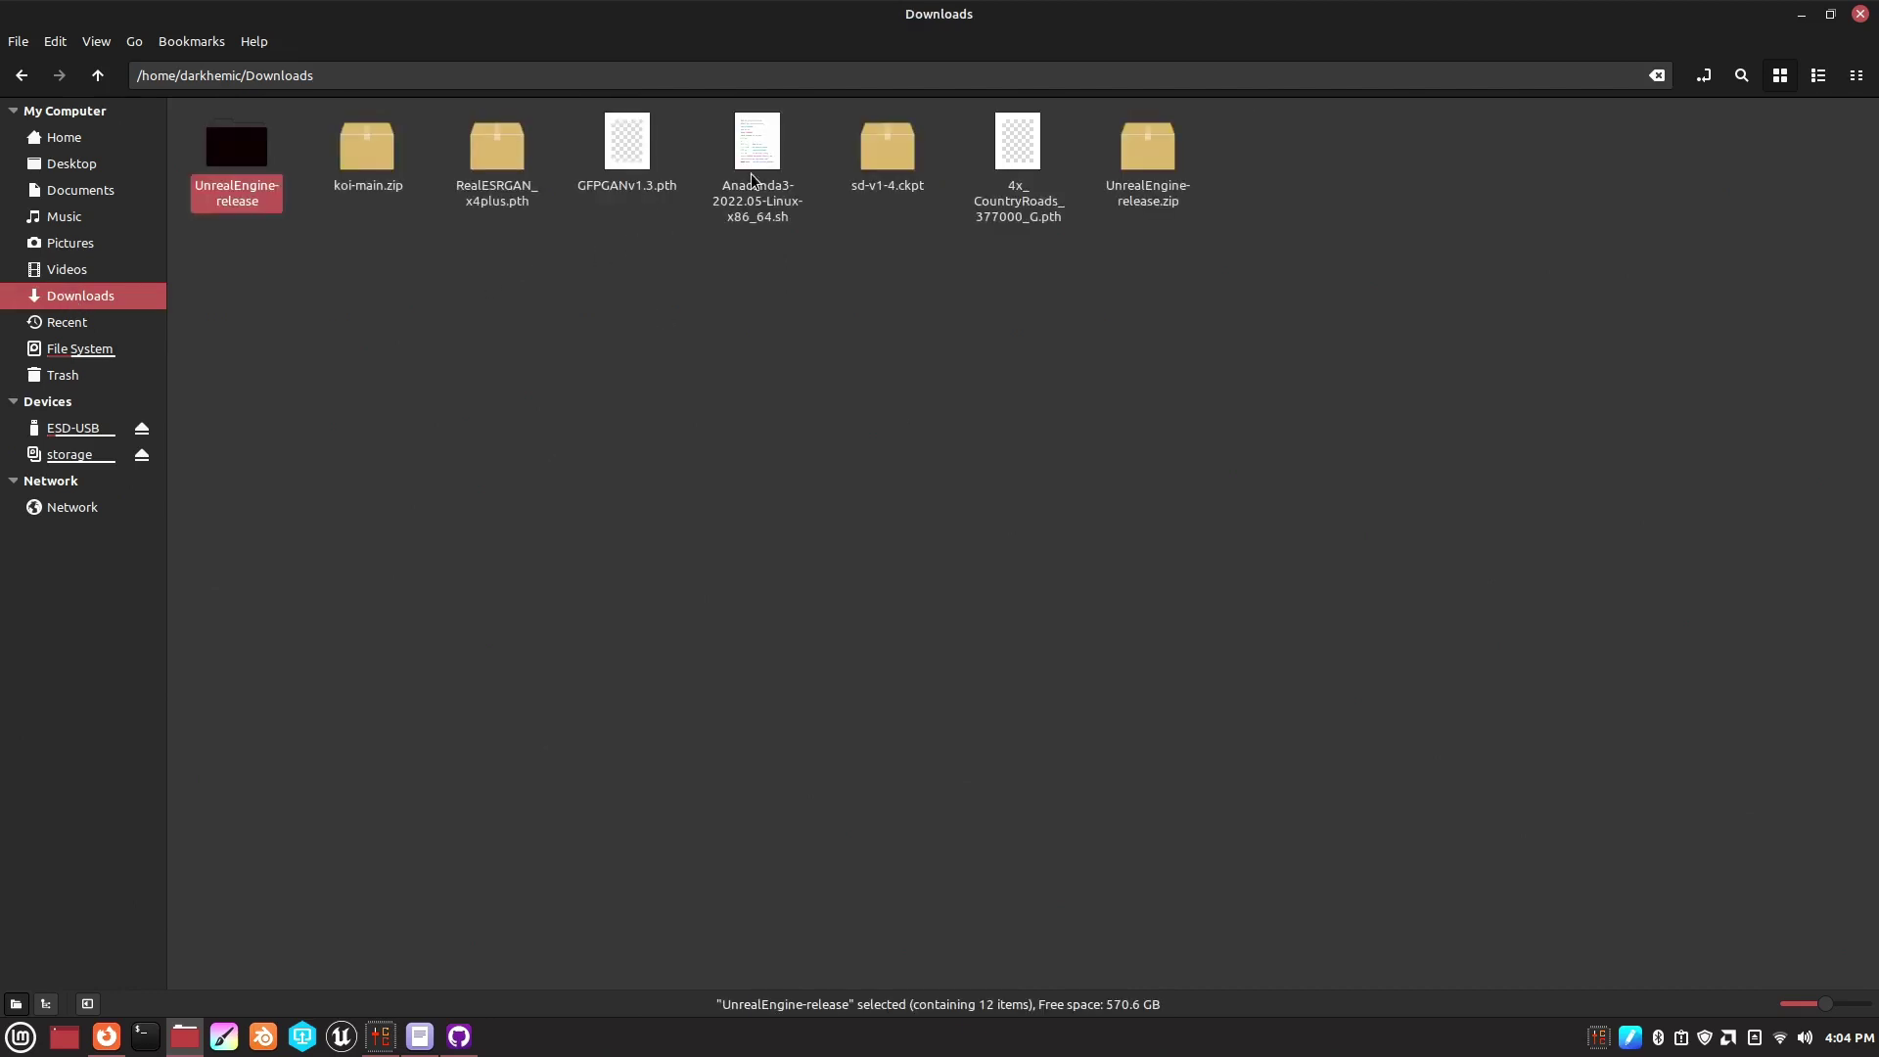
pyautogui.rightClick(766, 178)
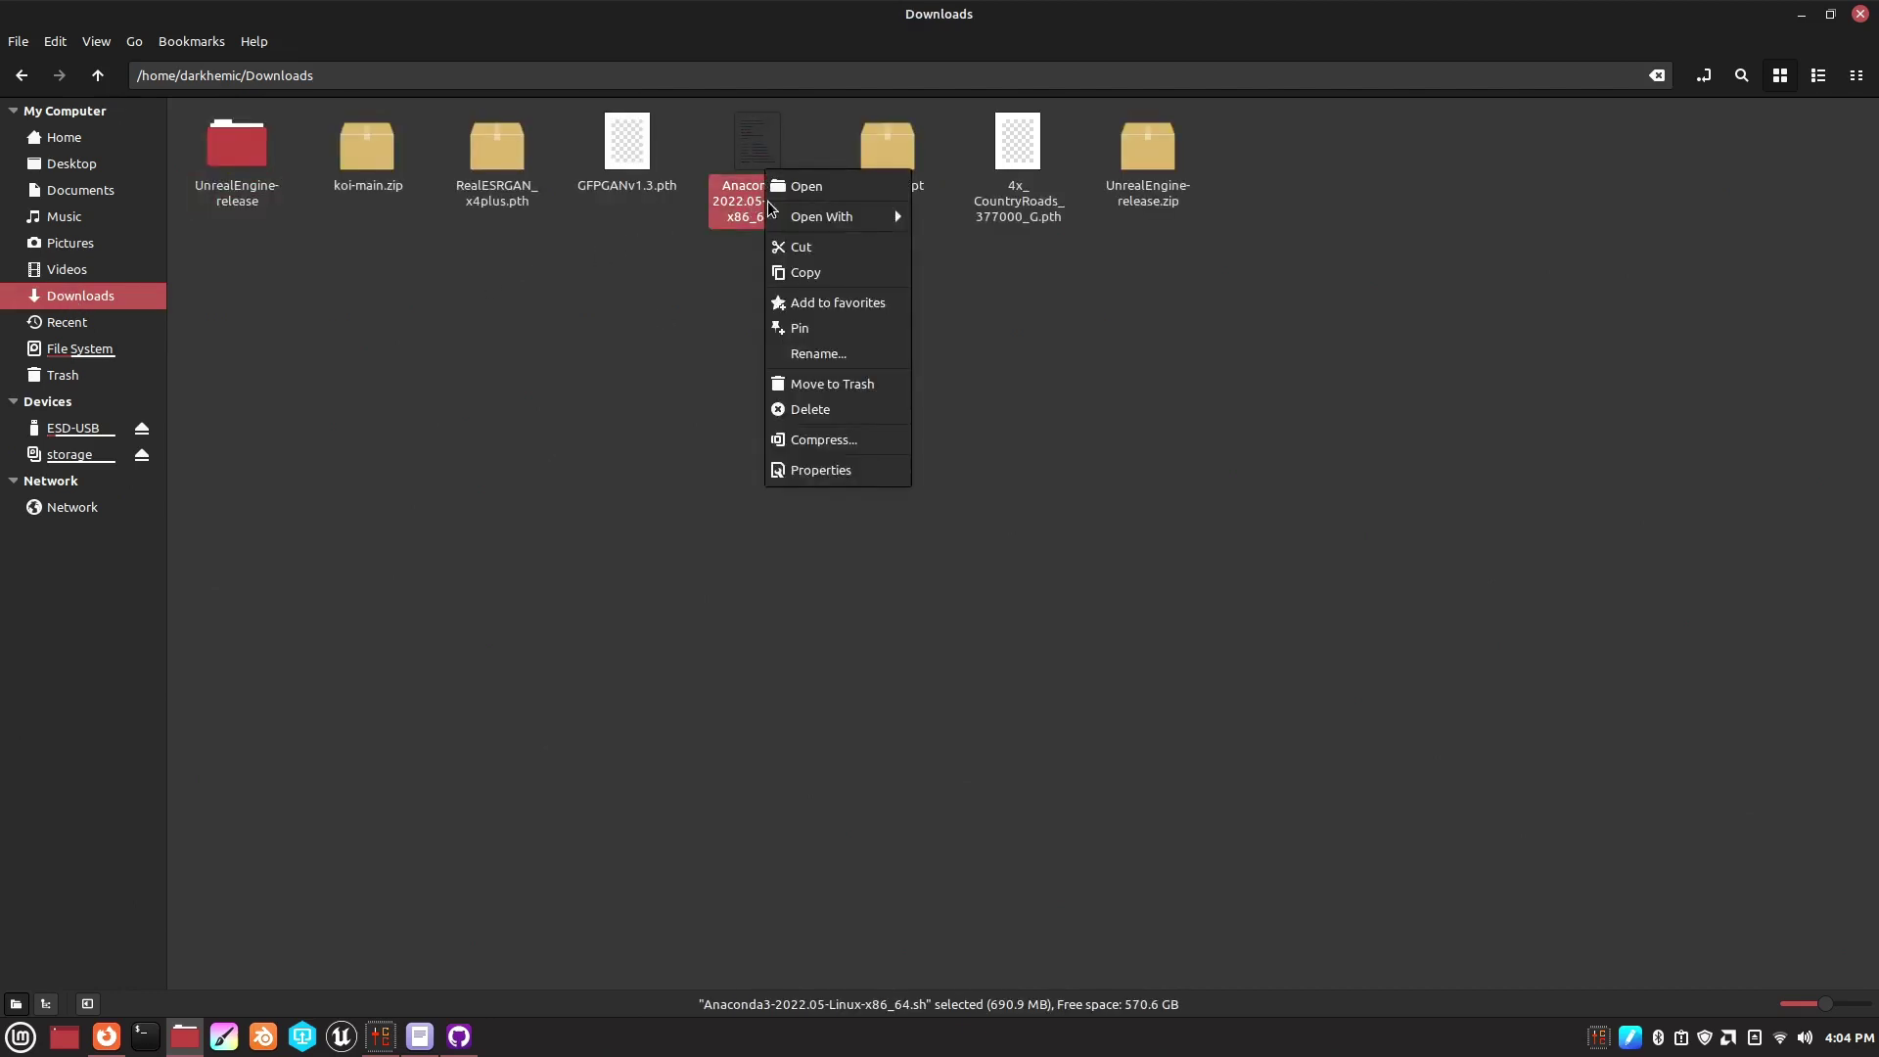
pyautogui.moveTo(788, 216)
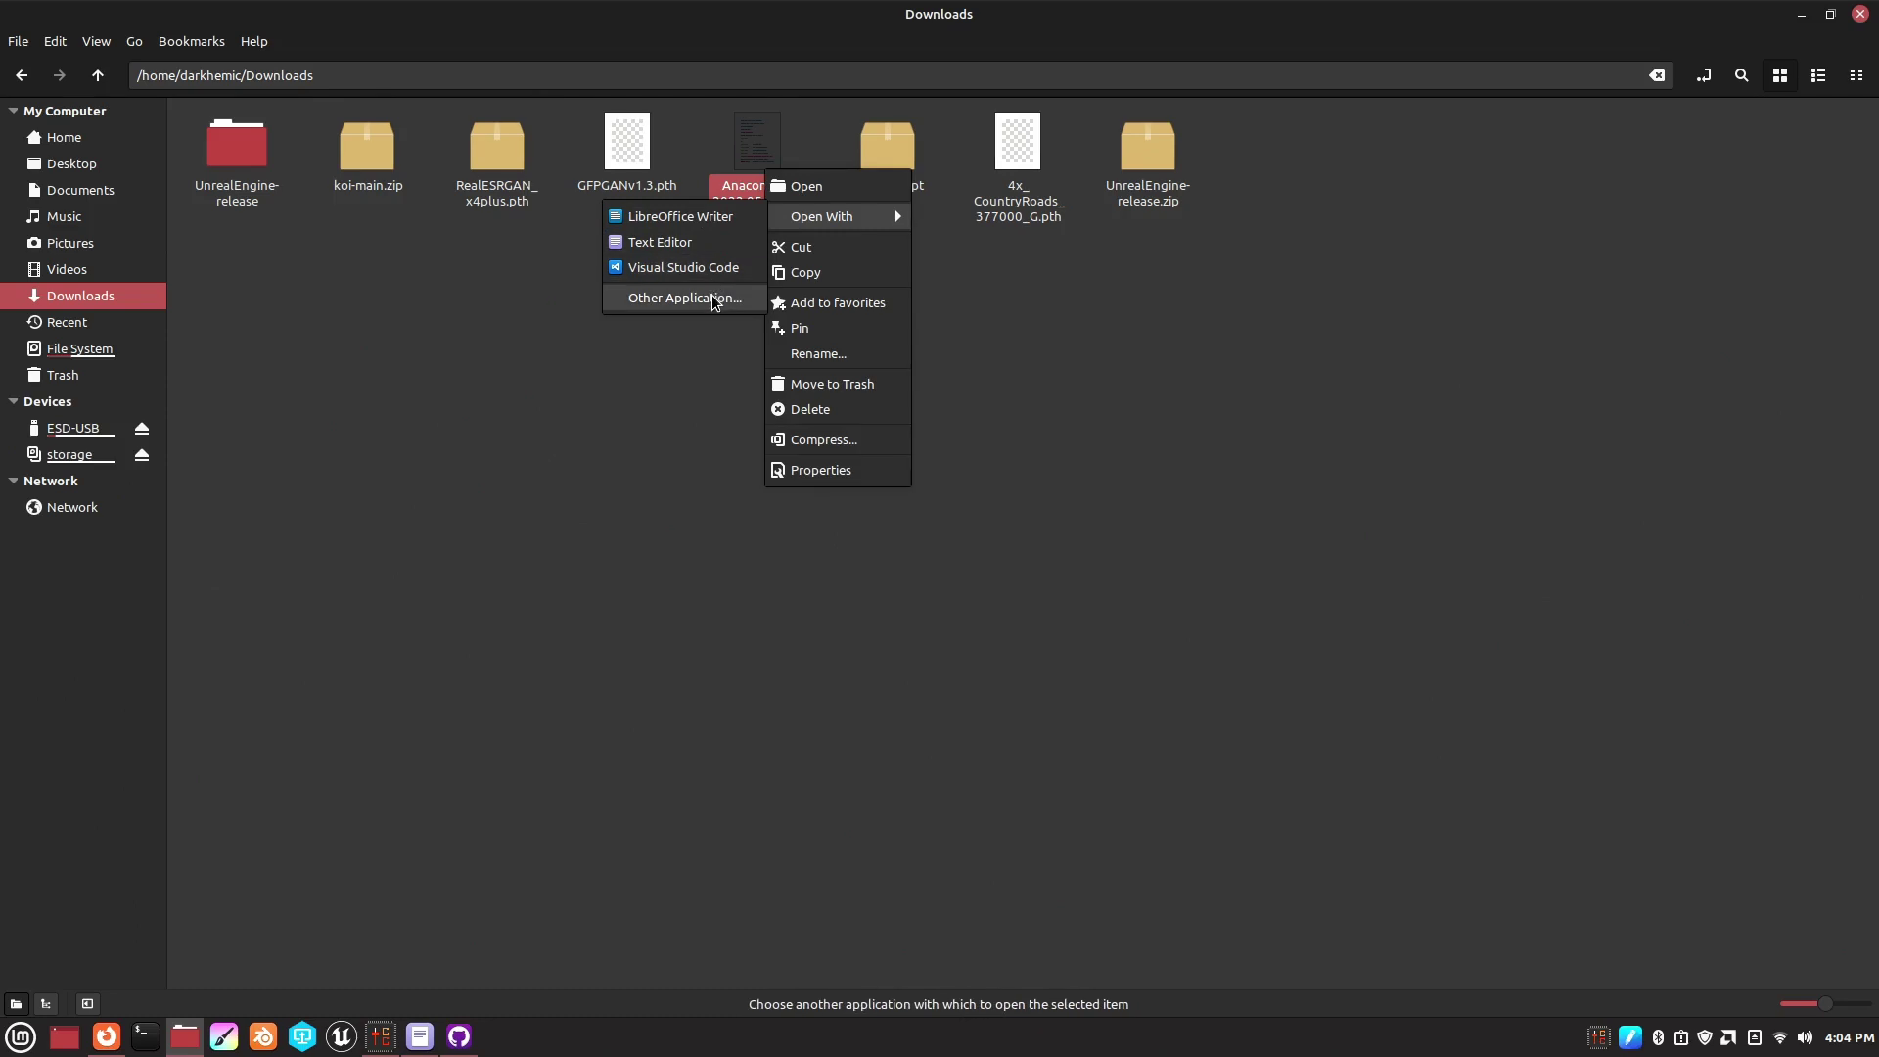
pyautogui.click(1201, 390)
# - Try Open With > Other Application on the Anaconda installer, then close the chooser unused
pyautogui.rightClick(742, 187)
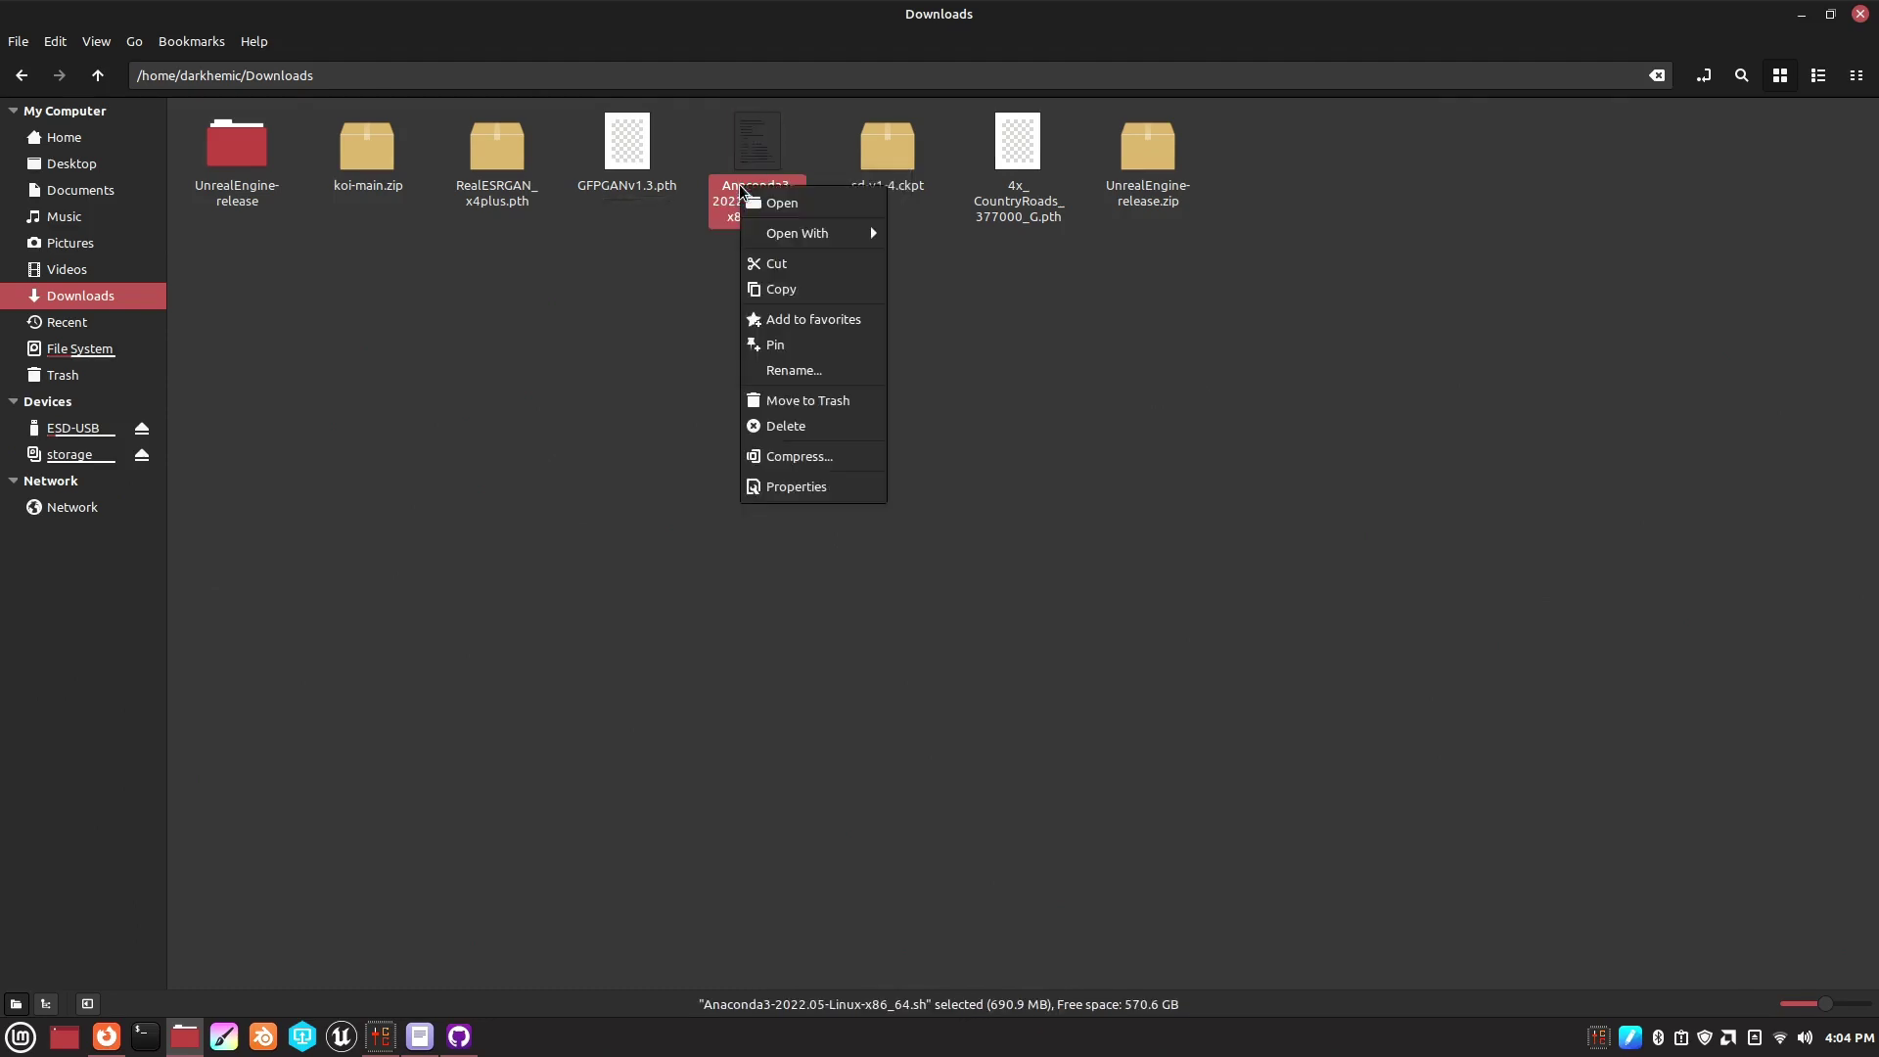
pyautogui.moveTo(775, 242)
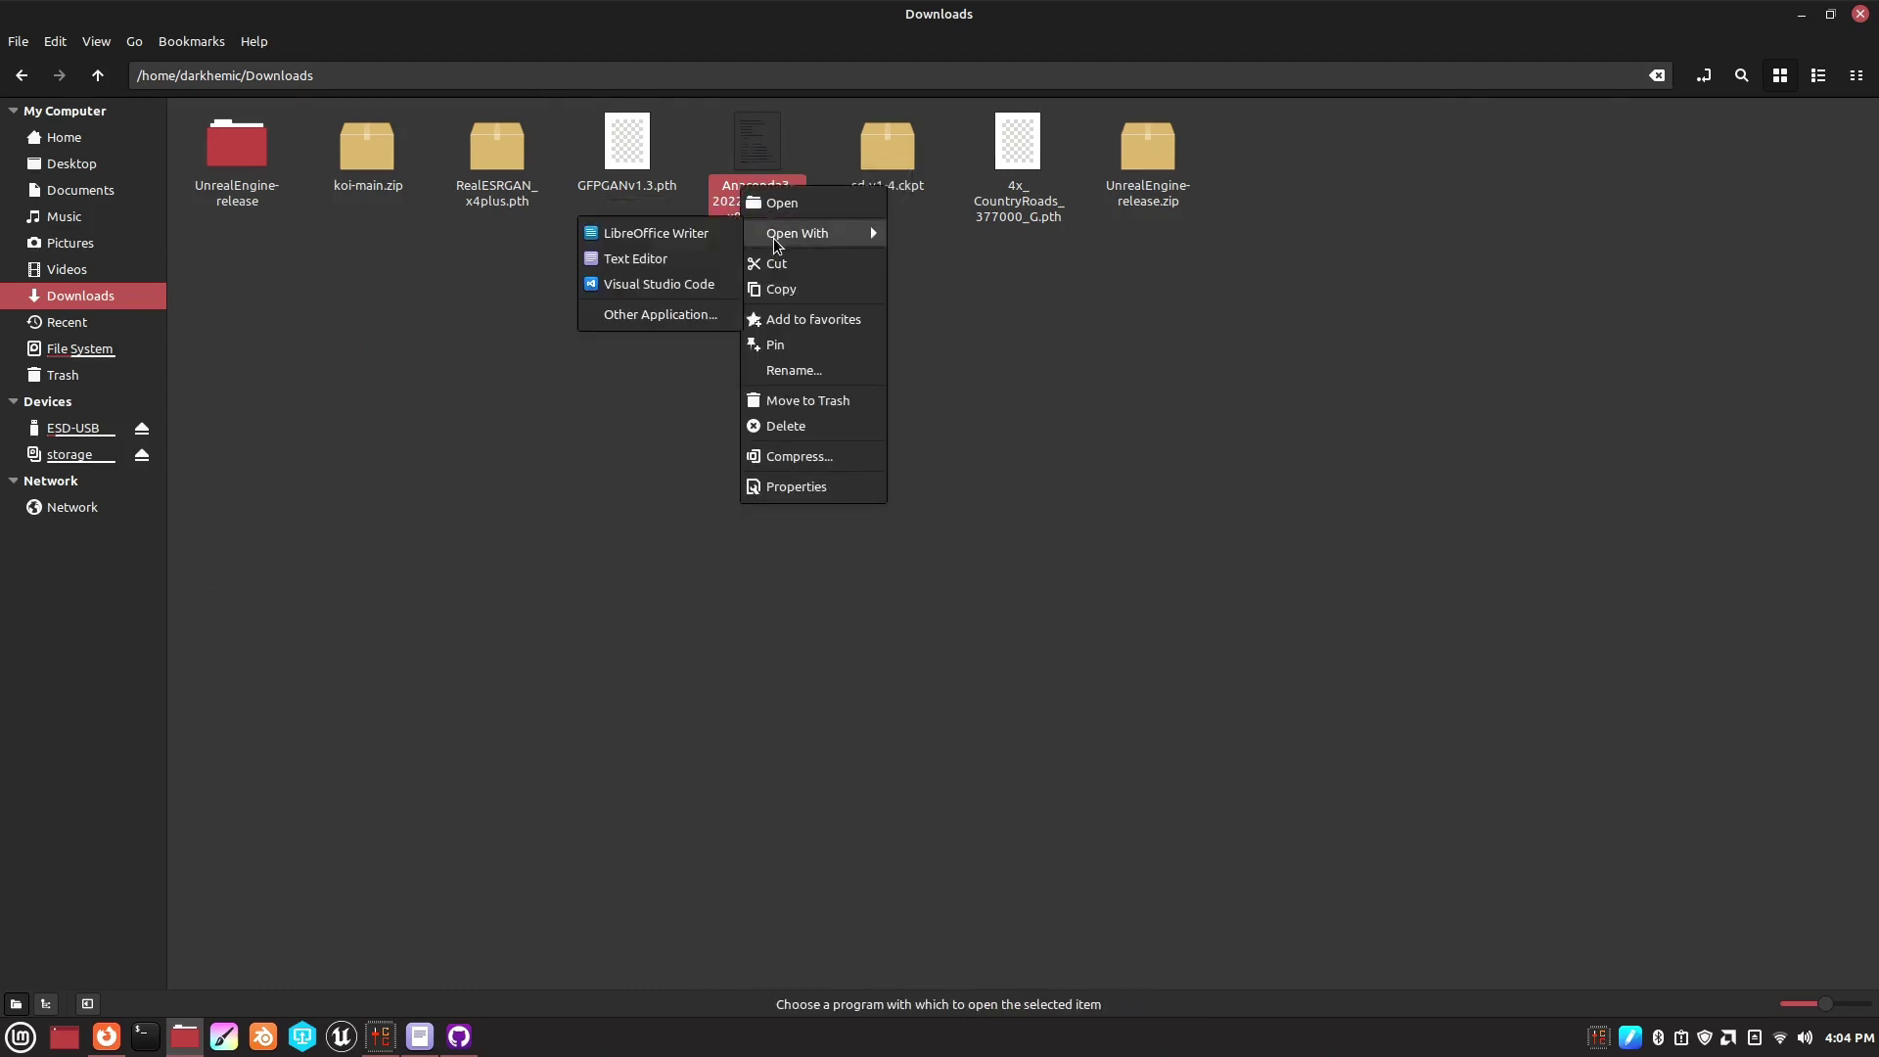
pyautogui.click(658, 314)
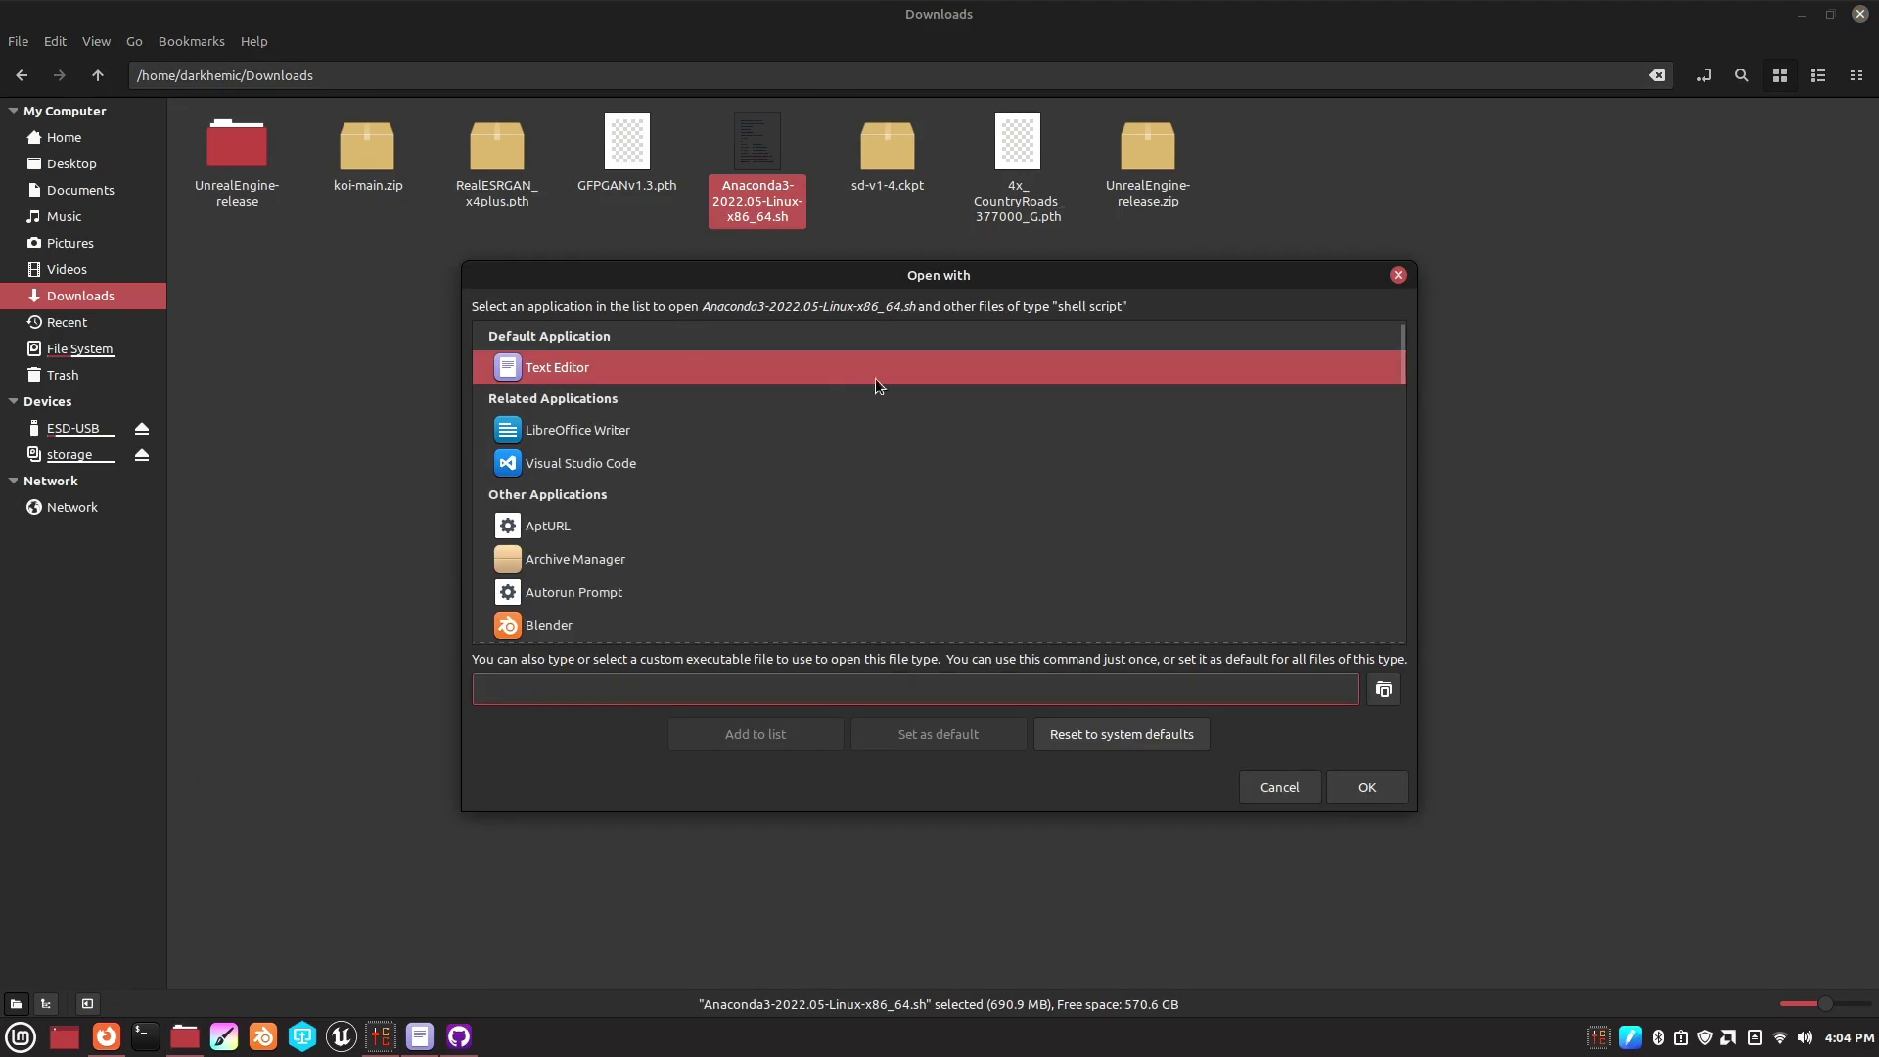
pyautogui.click(1397, 276)
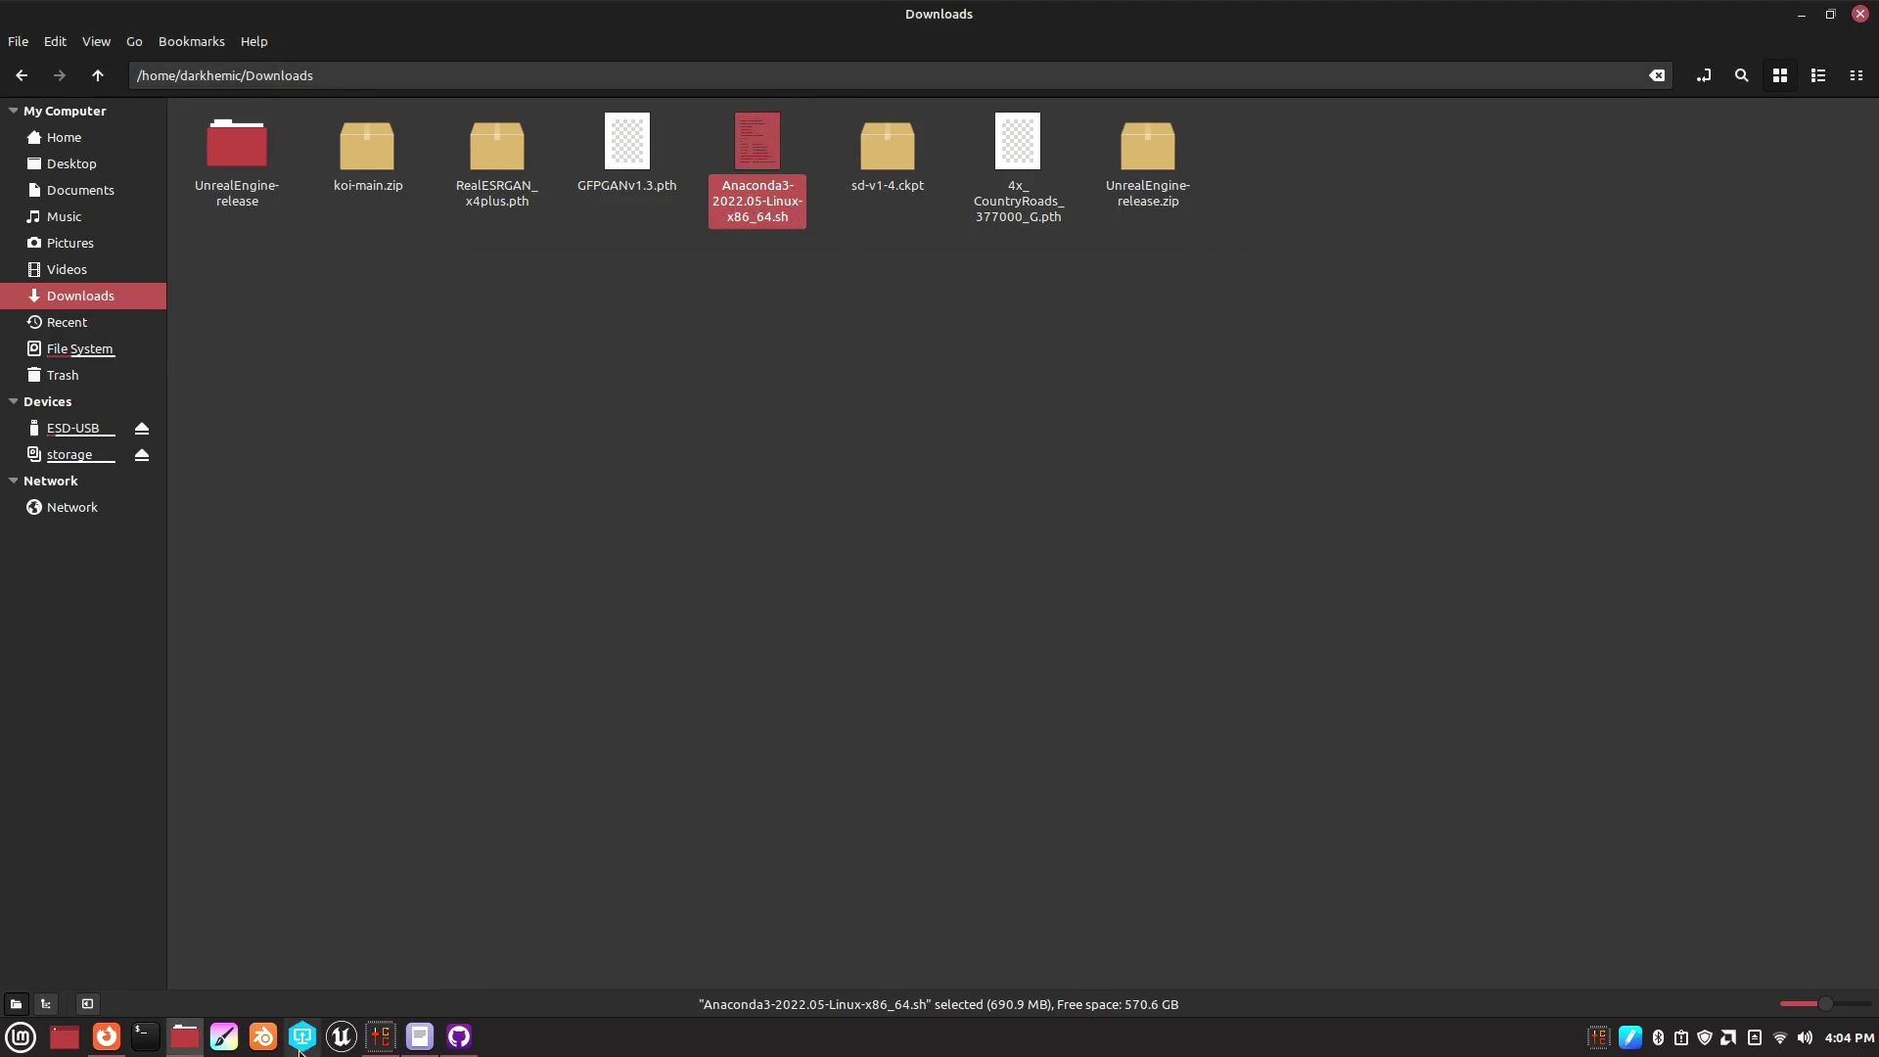
pyautogui.click(145, 1036)
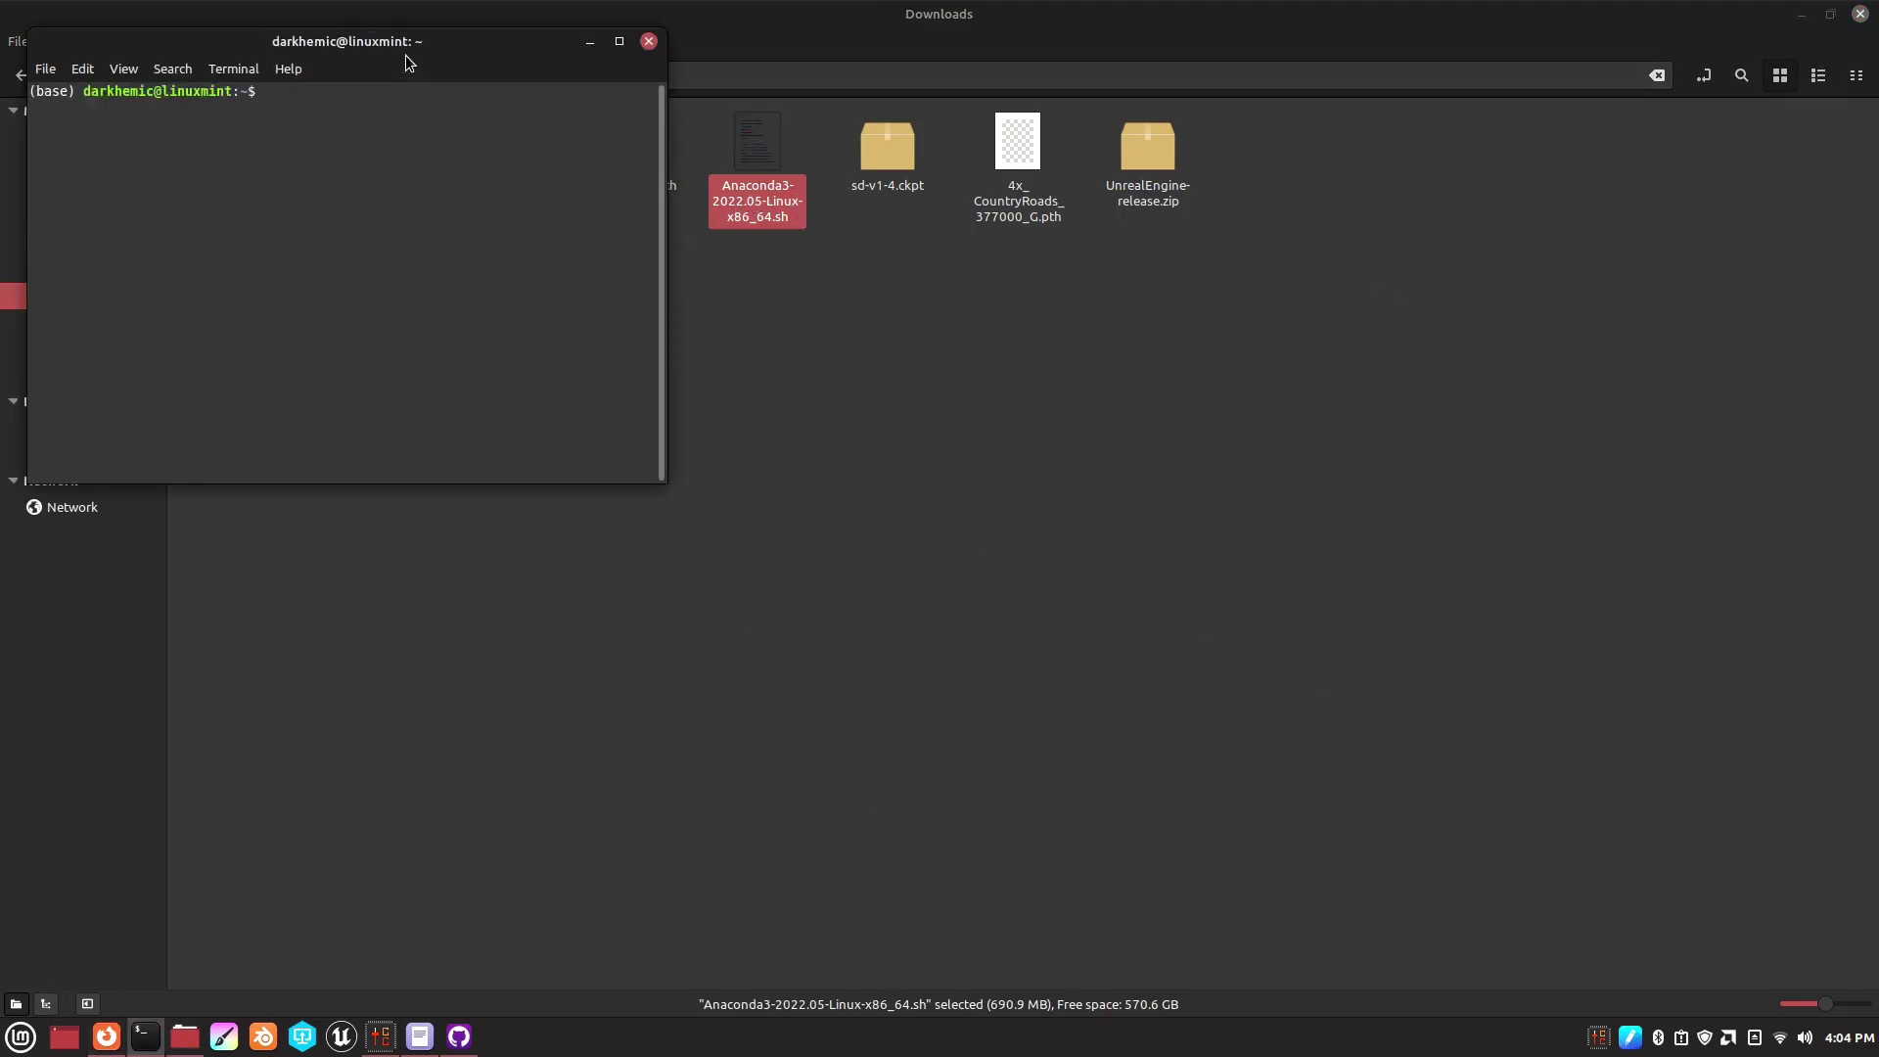
pyautogui.moveTo(407, 52); pyautogui.dragTo(1150, 375)
pyautogui.write('cd Dow')
pyautogui.press('Tab')
pyautogui.press('Return')
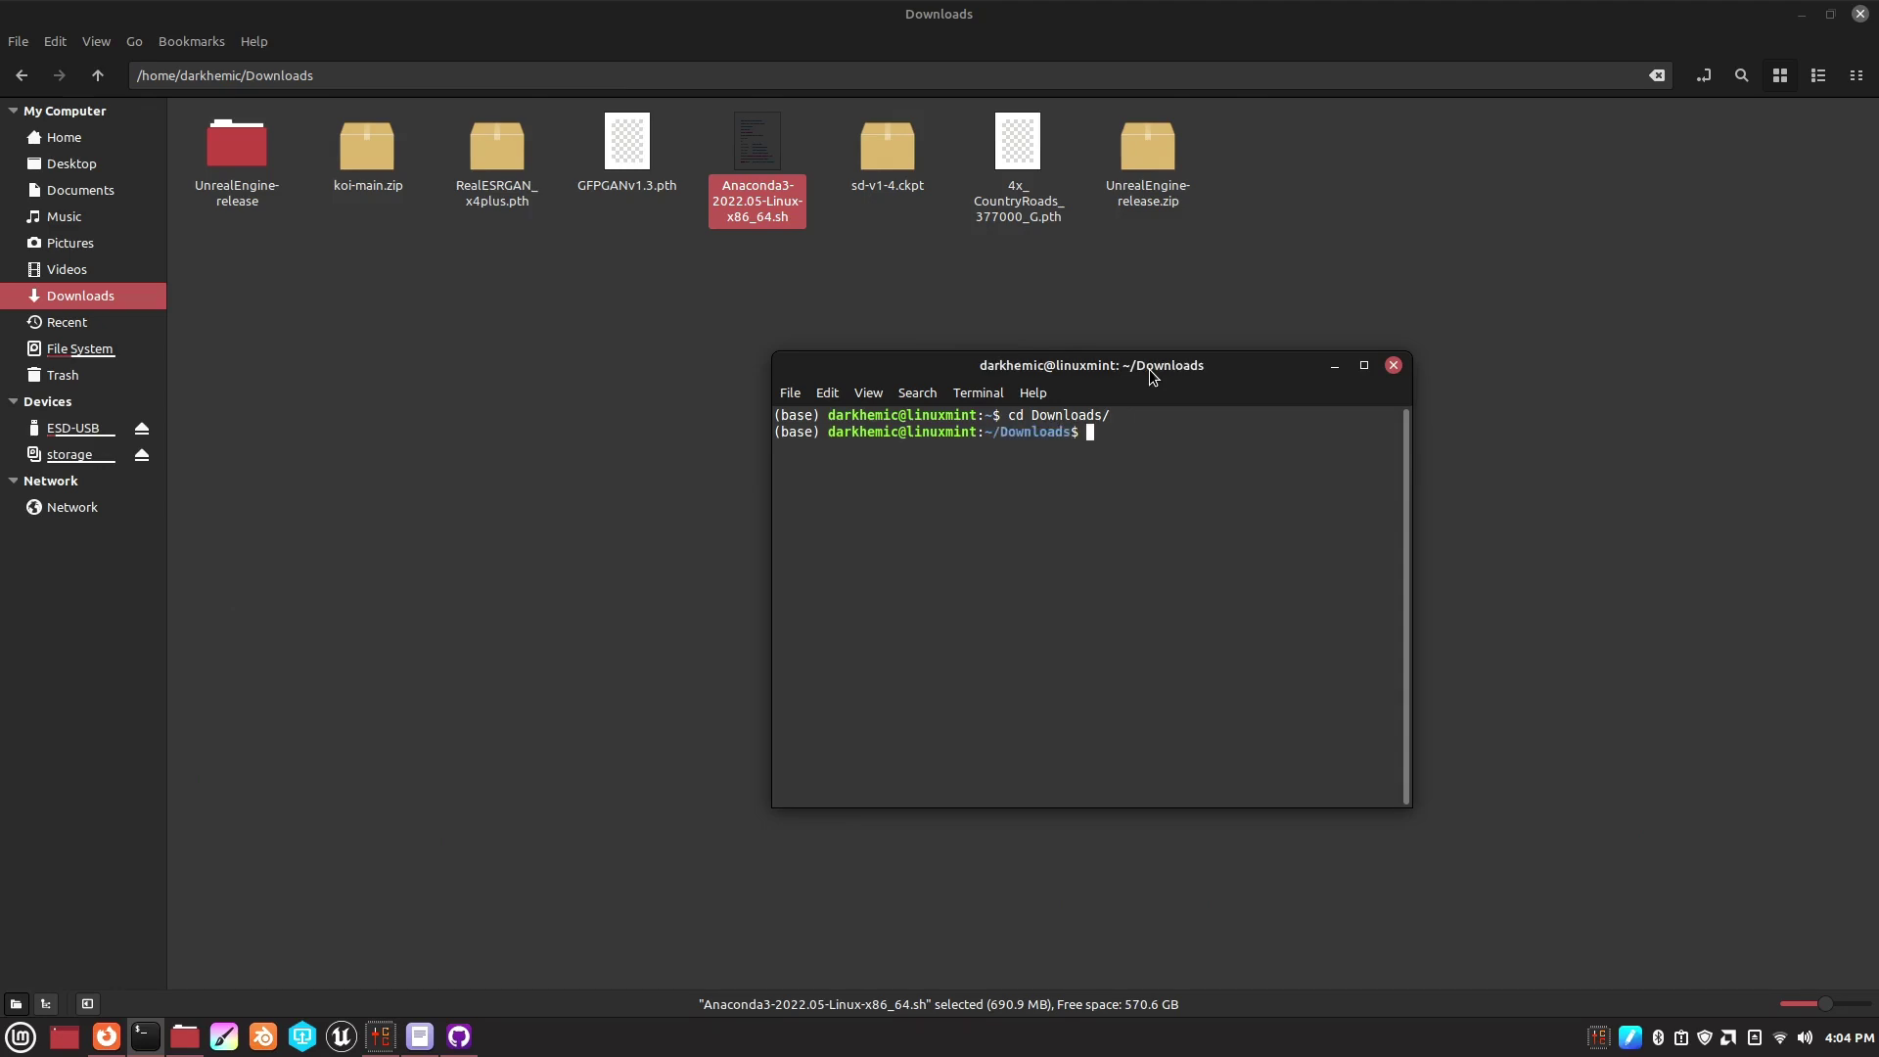
pyautogui.write('./A')
pyautogui.press('Tab')
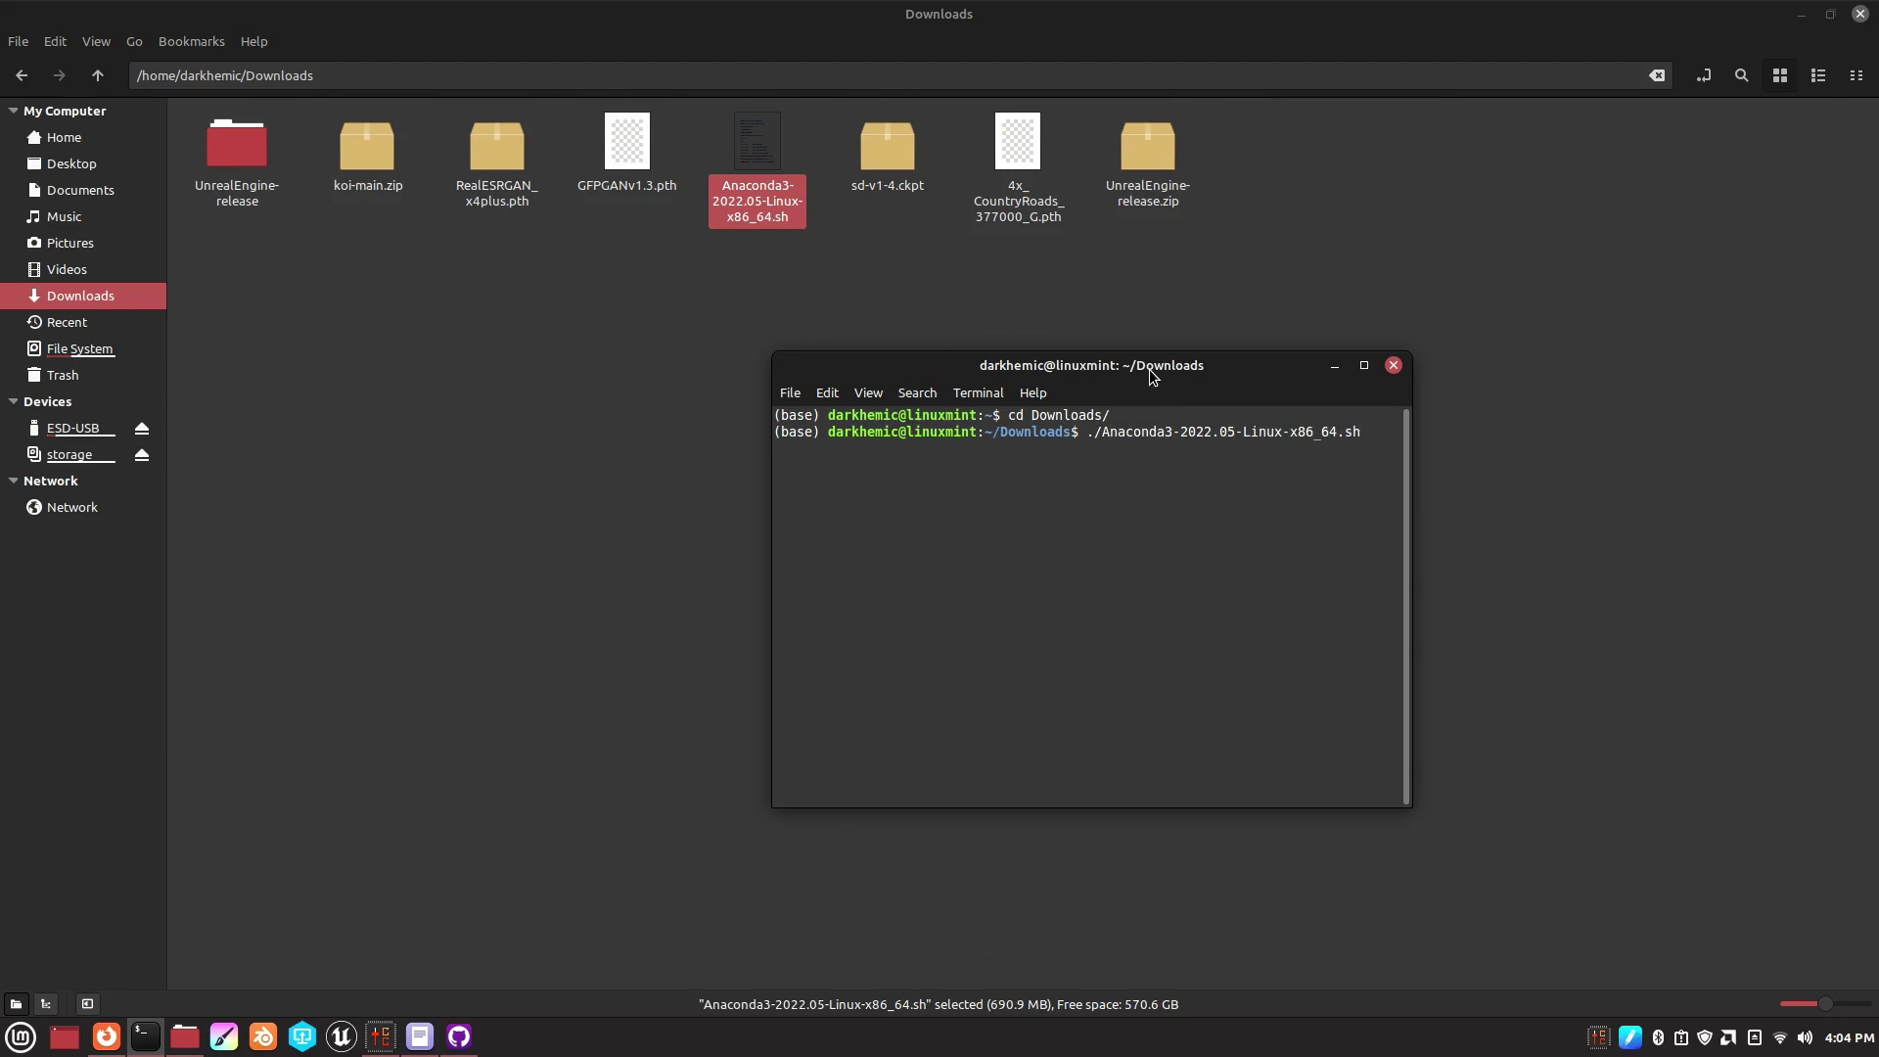
pyautogui.press('Return')
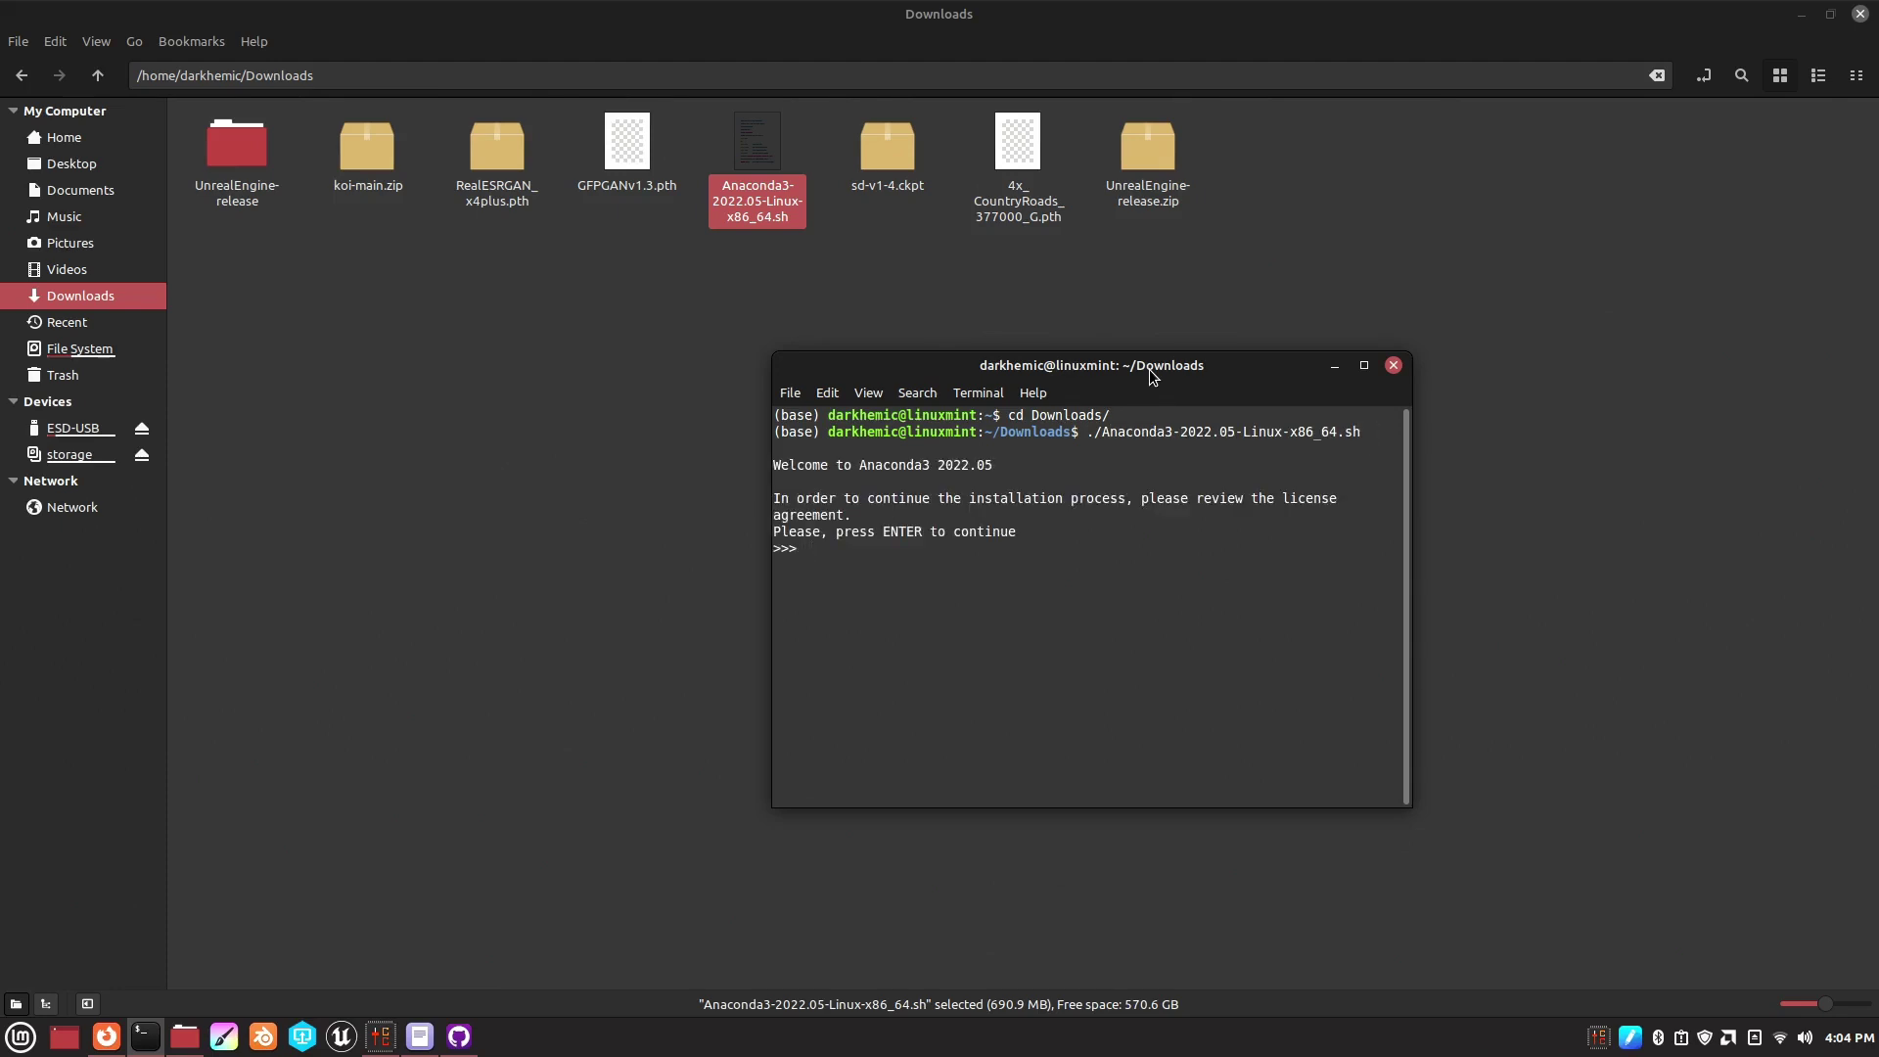
pyautogui.press('Return')
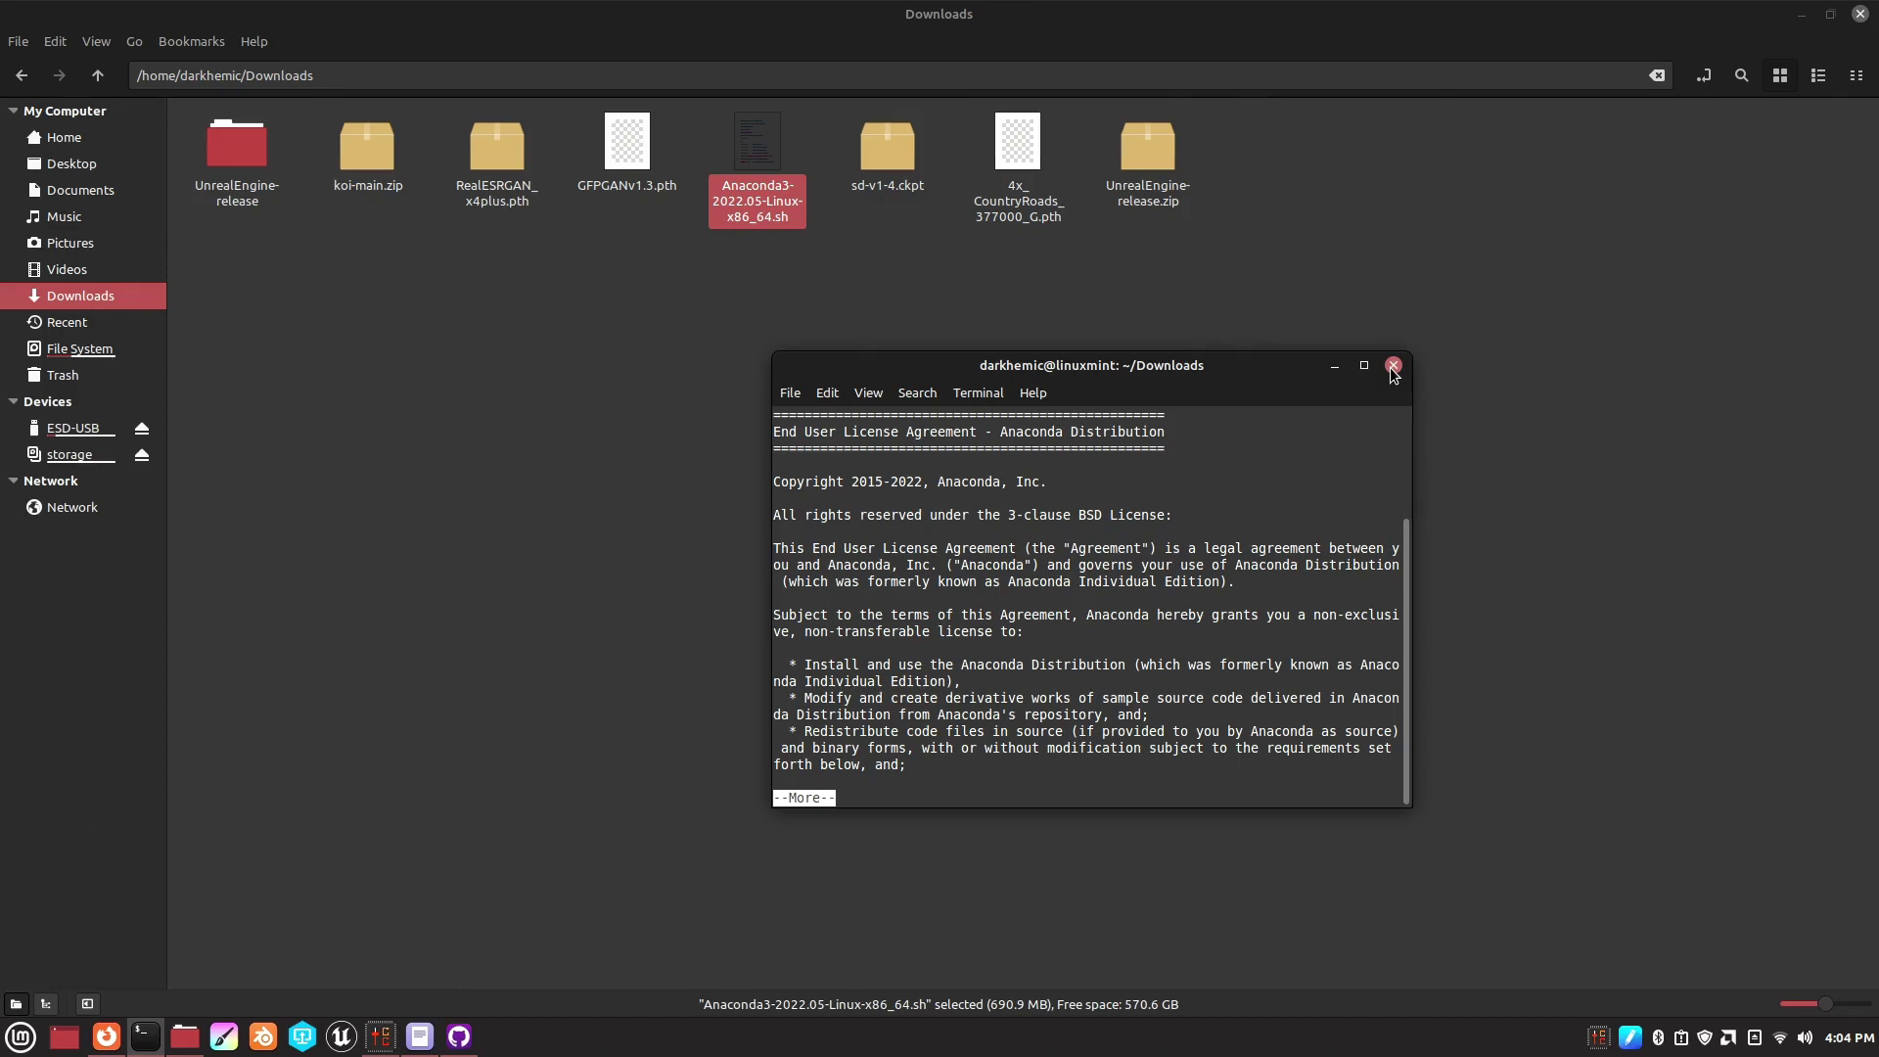
pyautogui.click(1392, 370)
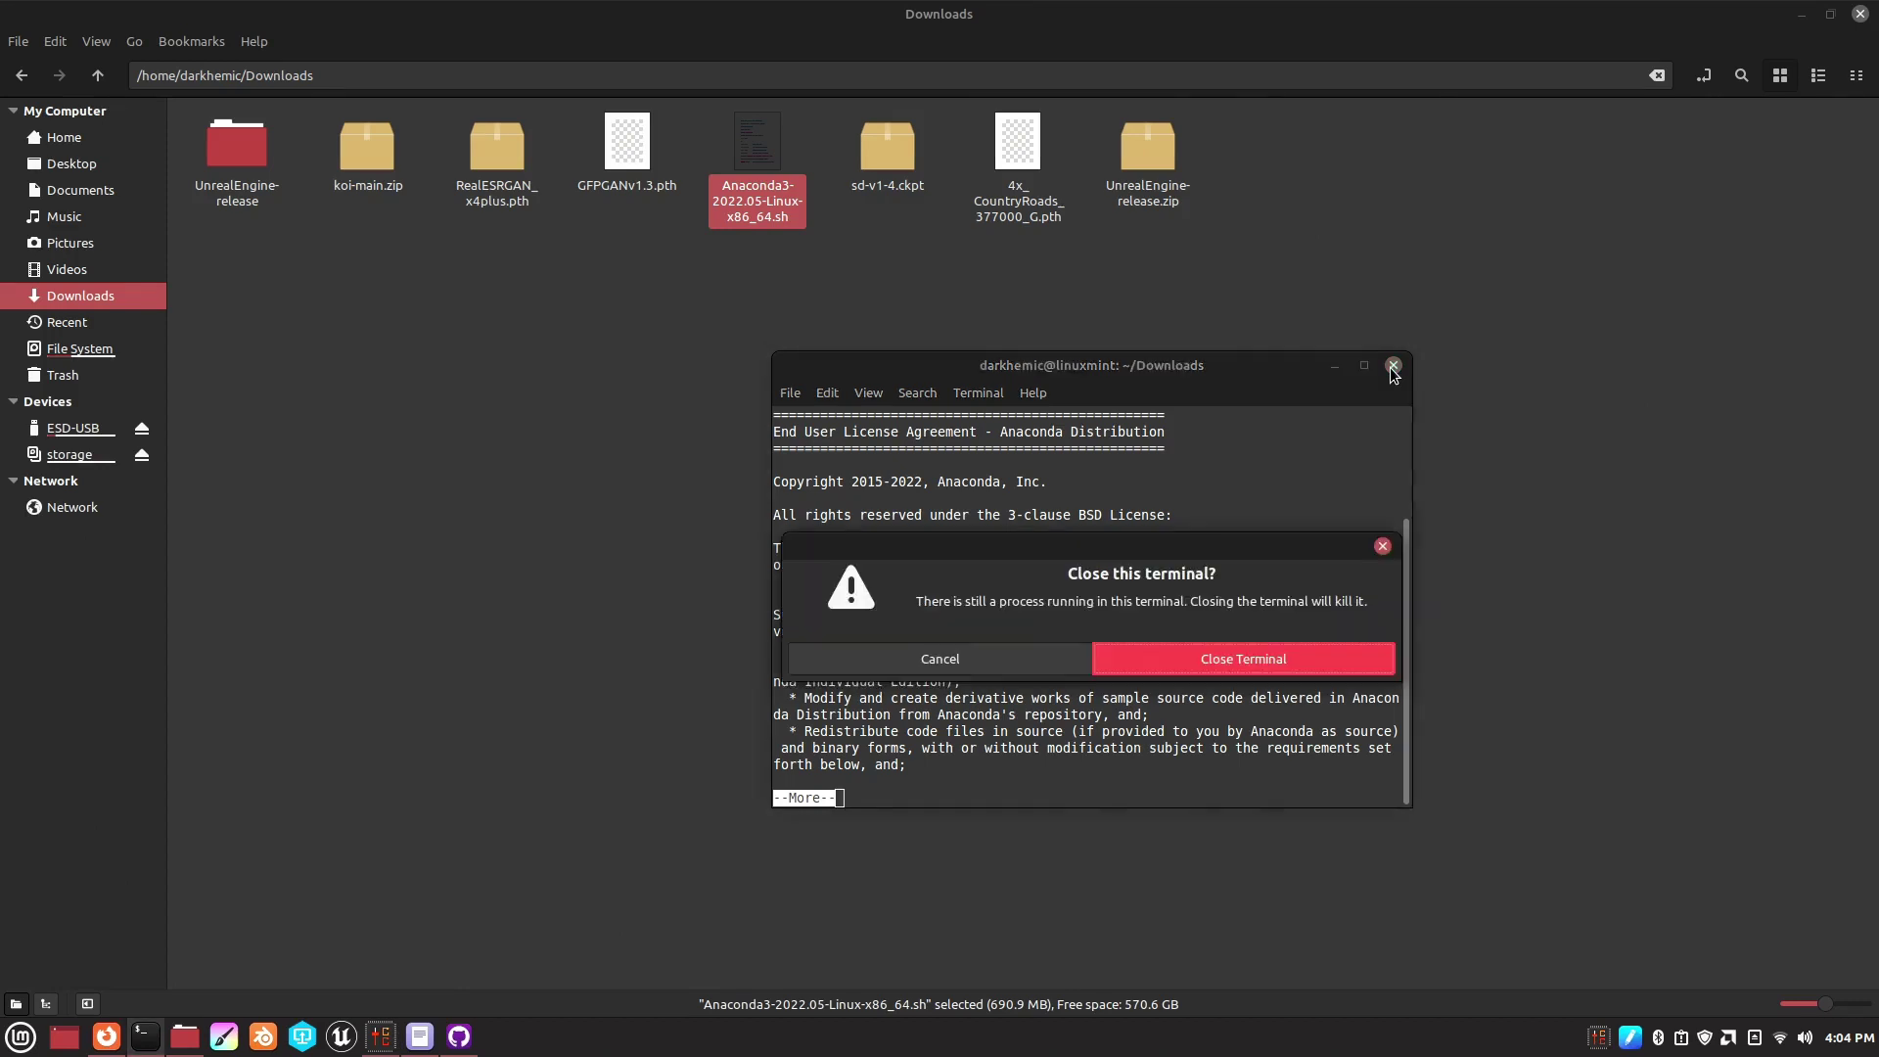
pyautogui.click(1214, 659)
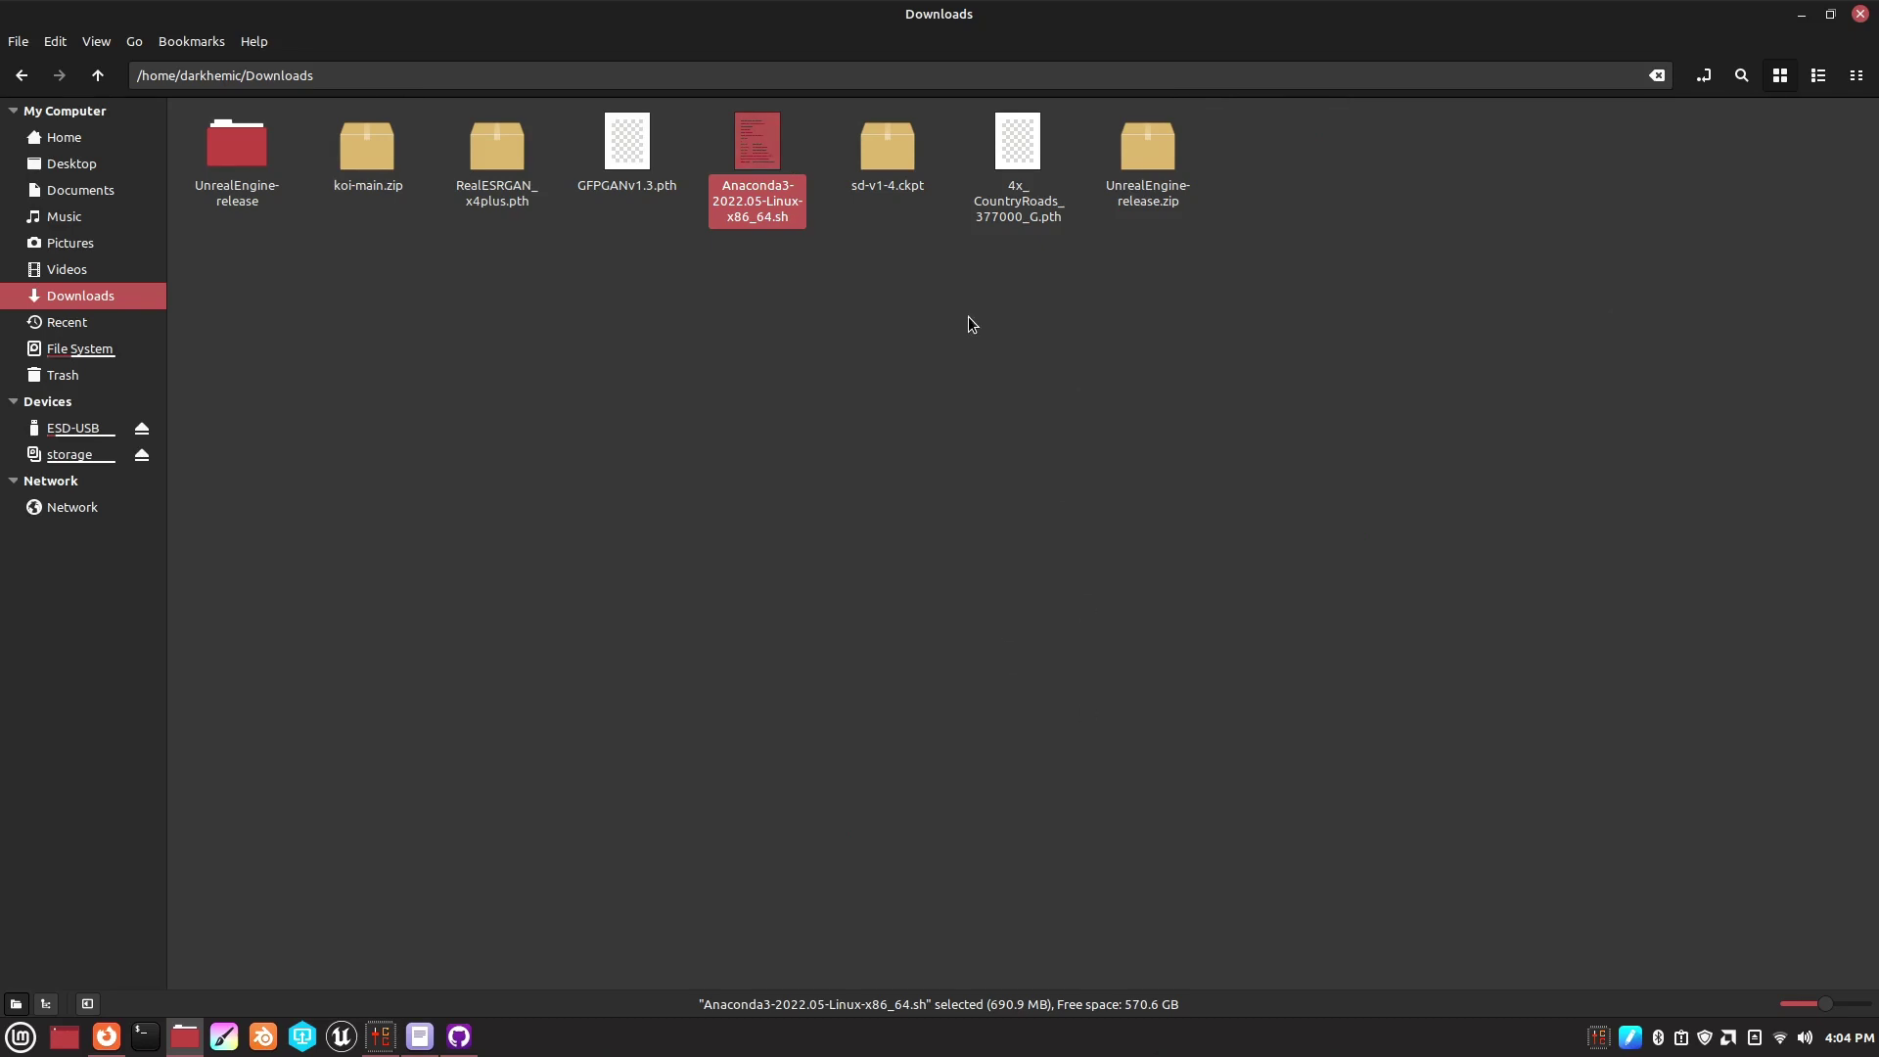
# - Go back to the README in Firefox and follow its visualstudio.microsoft.com downloads link
pyautogui.click(459, 1037)
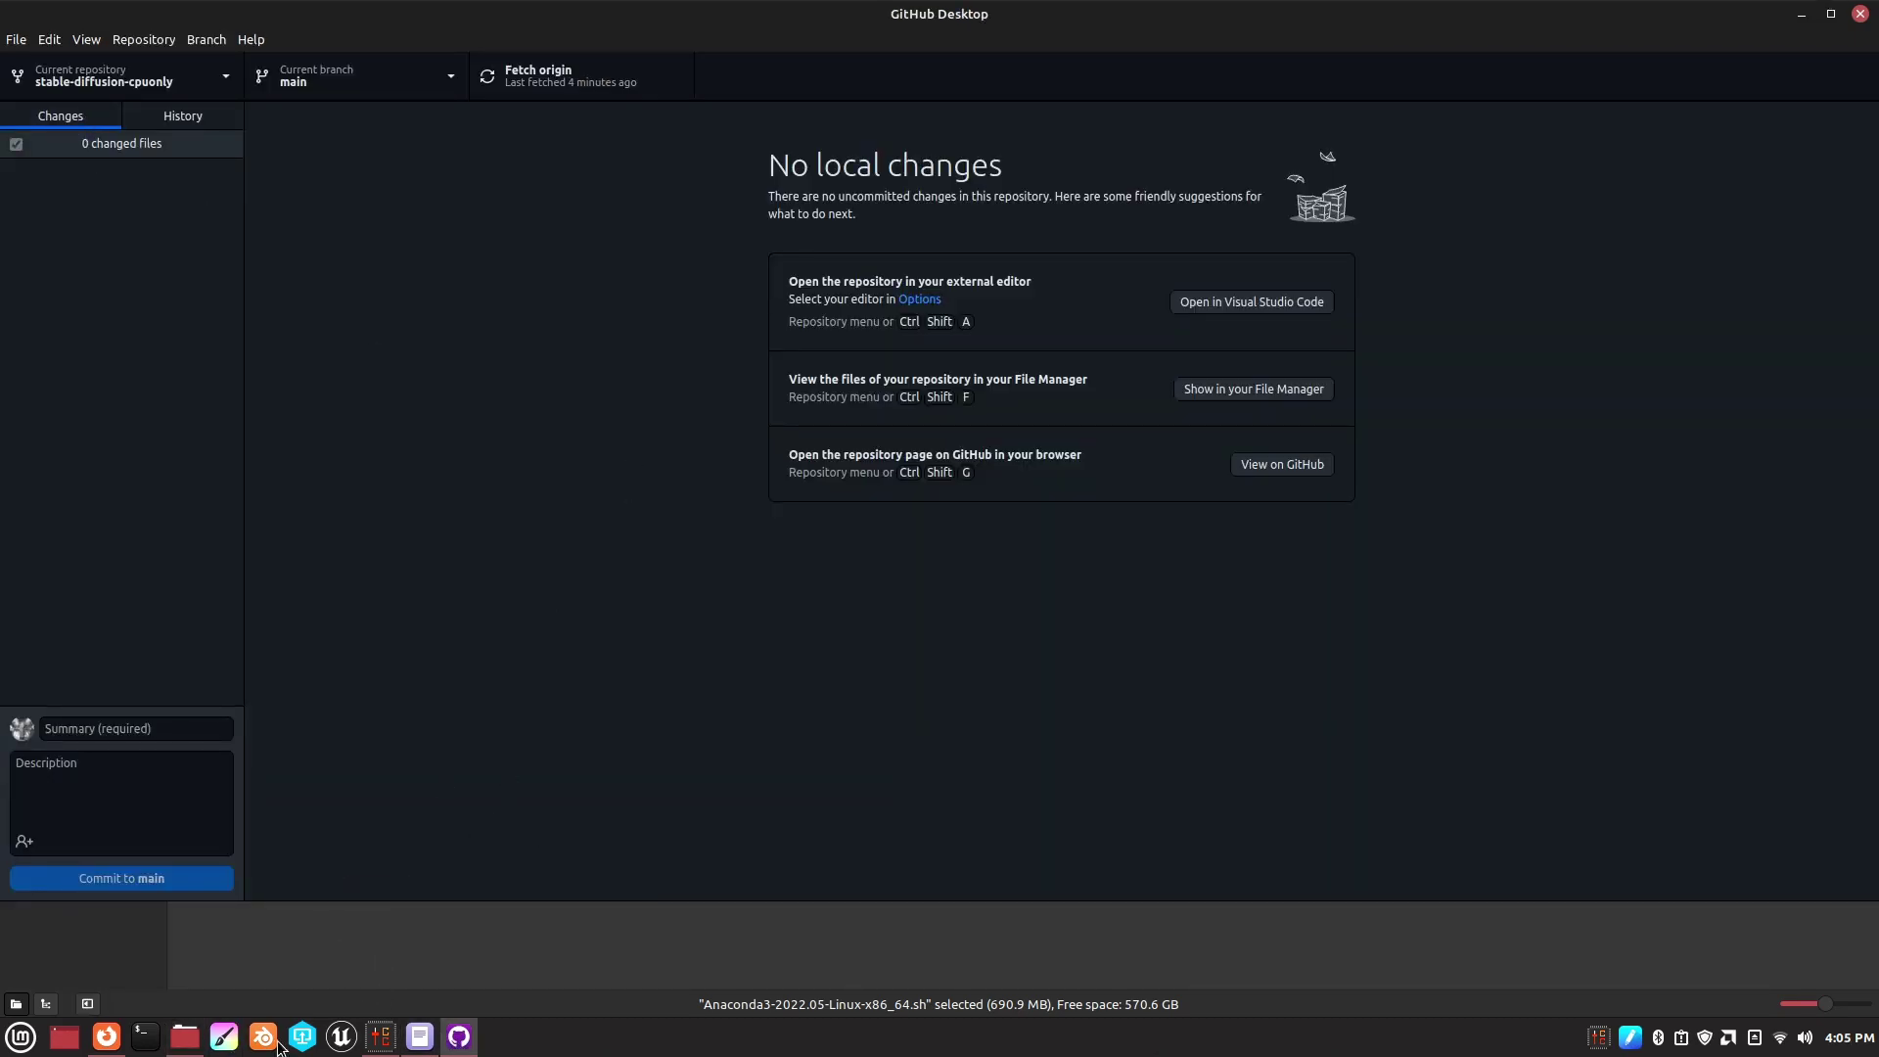
pyautogui.click(106, 1036)
pyautogui.click(23, 90)
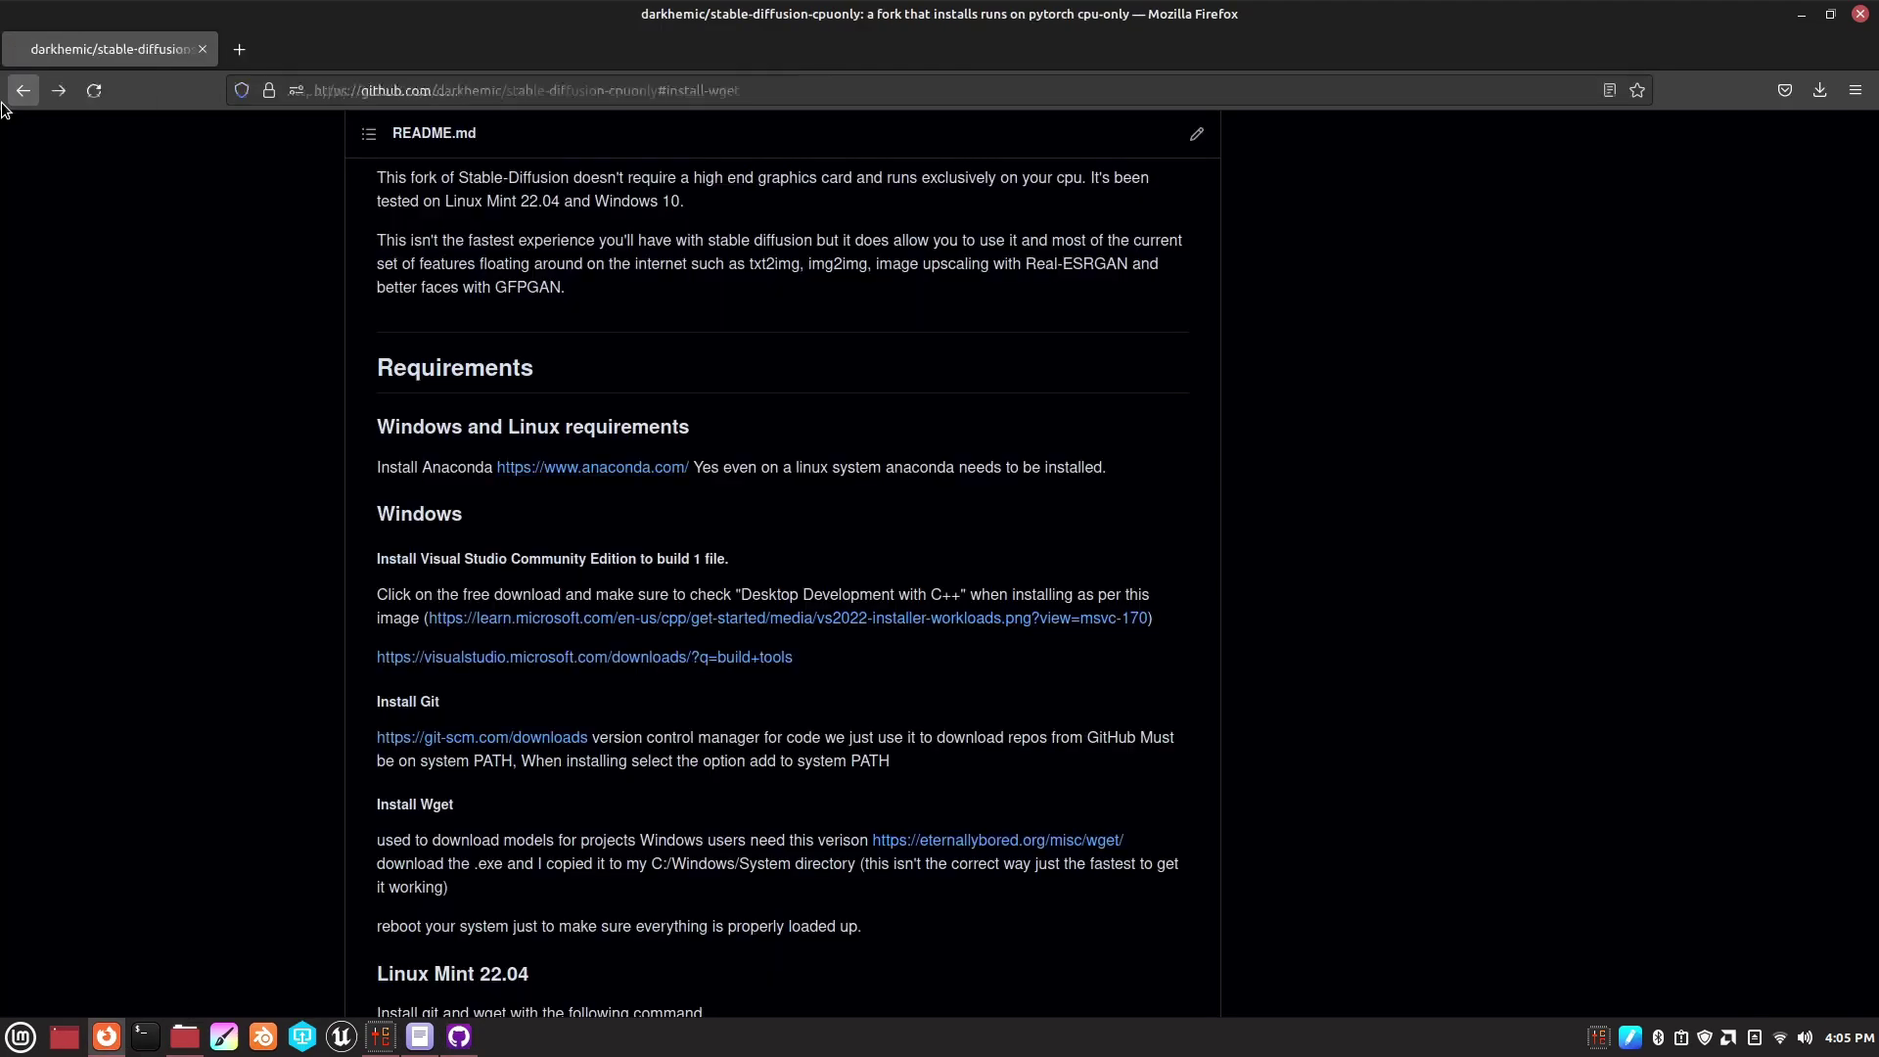
pyautogui.scroll(-4, 841, 421)
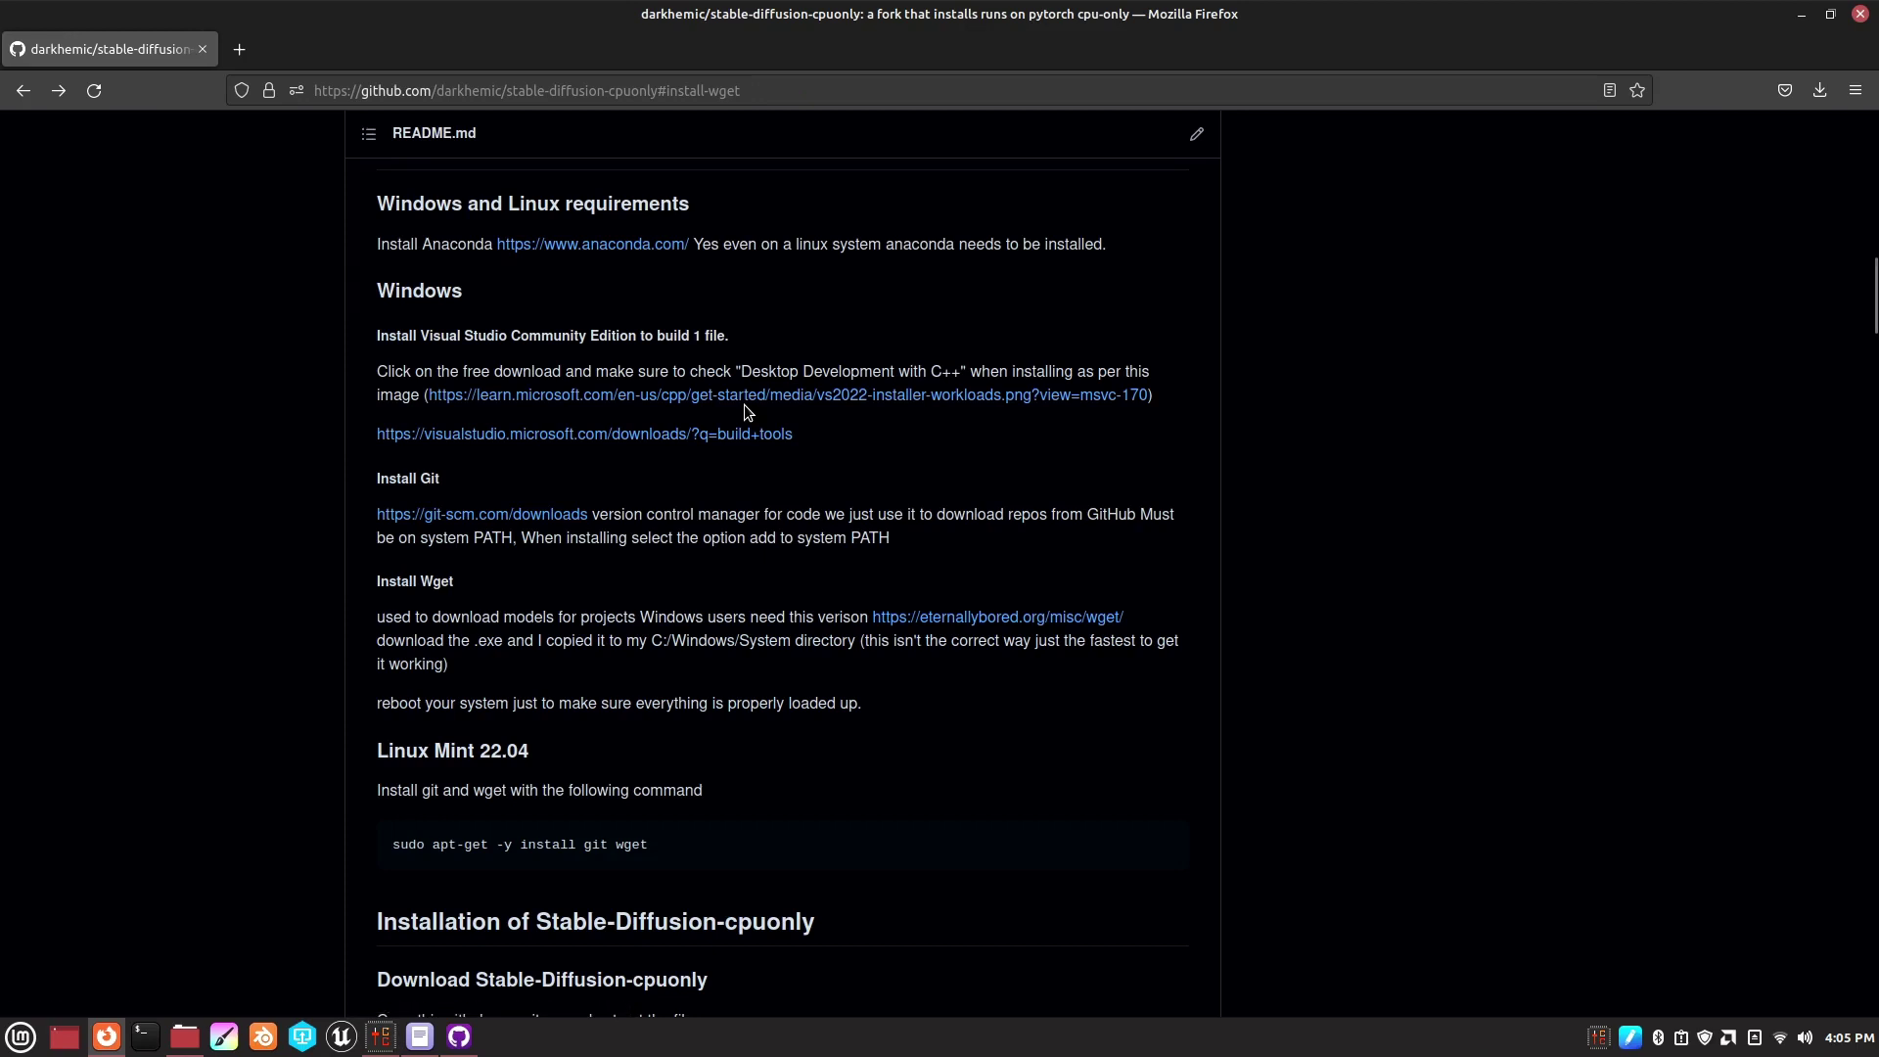
pyautogui.click(693, 436)
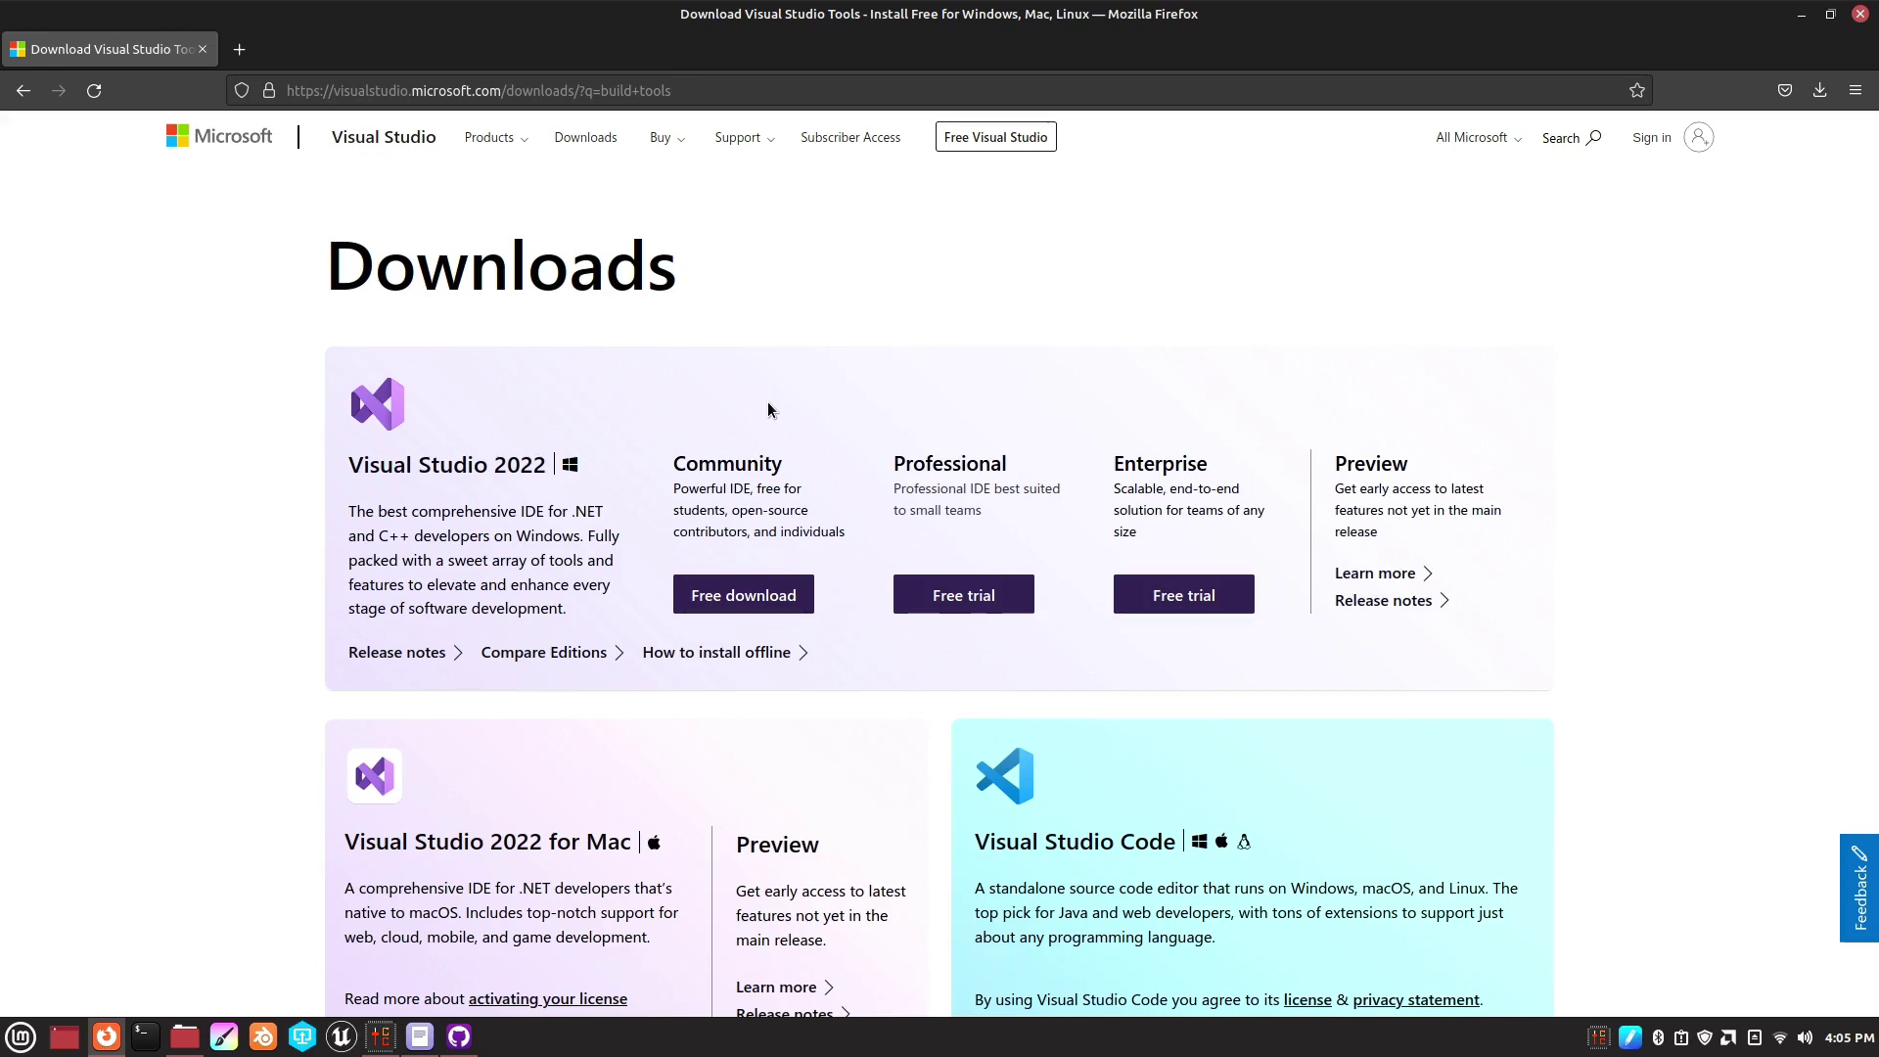
# - Download the Visual Studio 2022 Community installer, VisualStudioSetup.exe
pyautogui.click(756, 612)
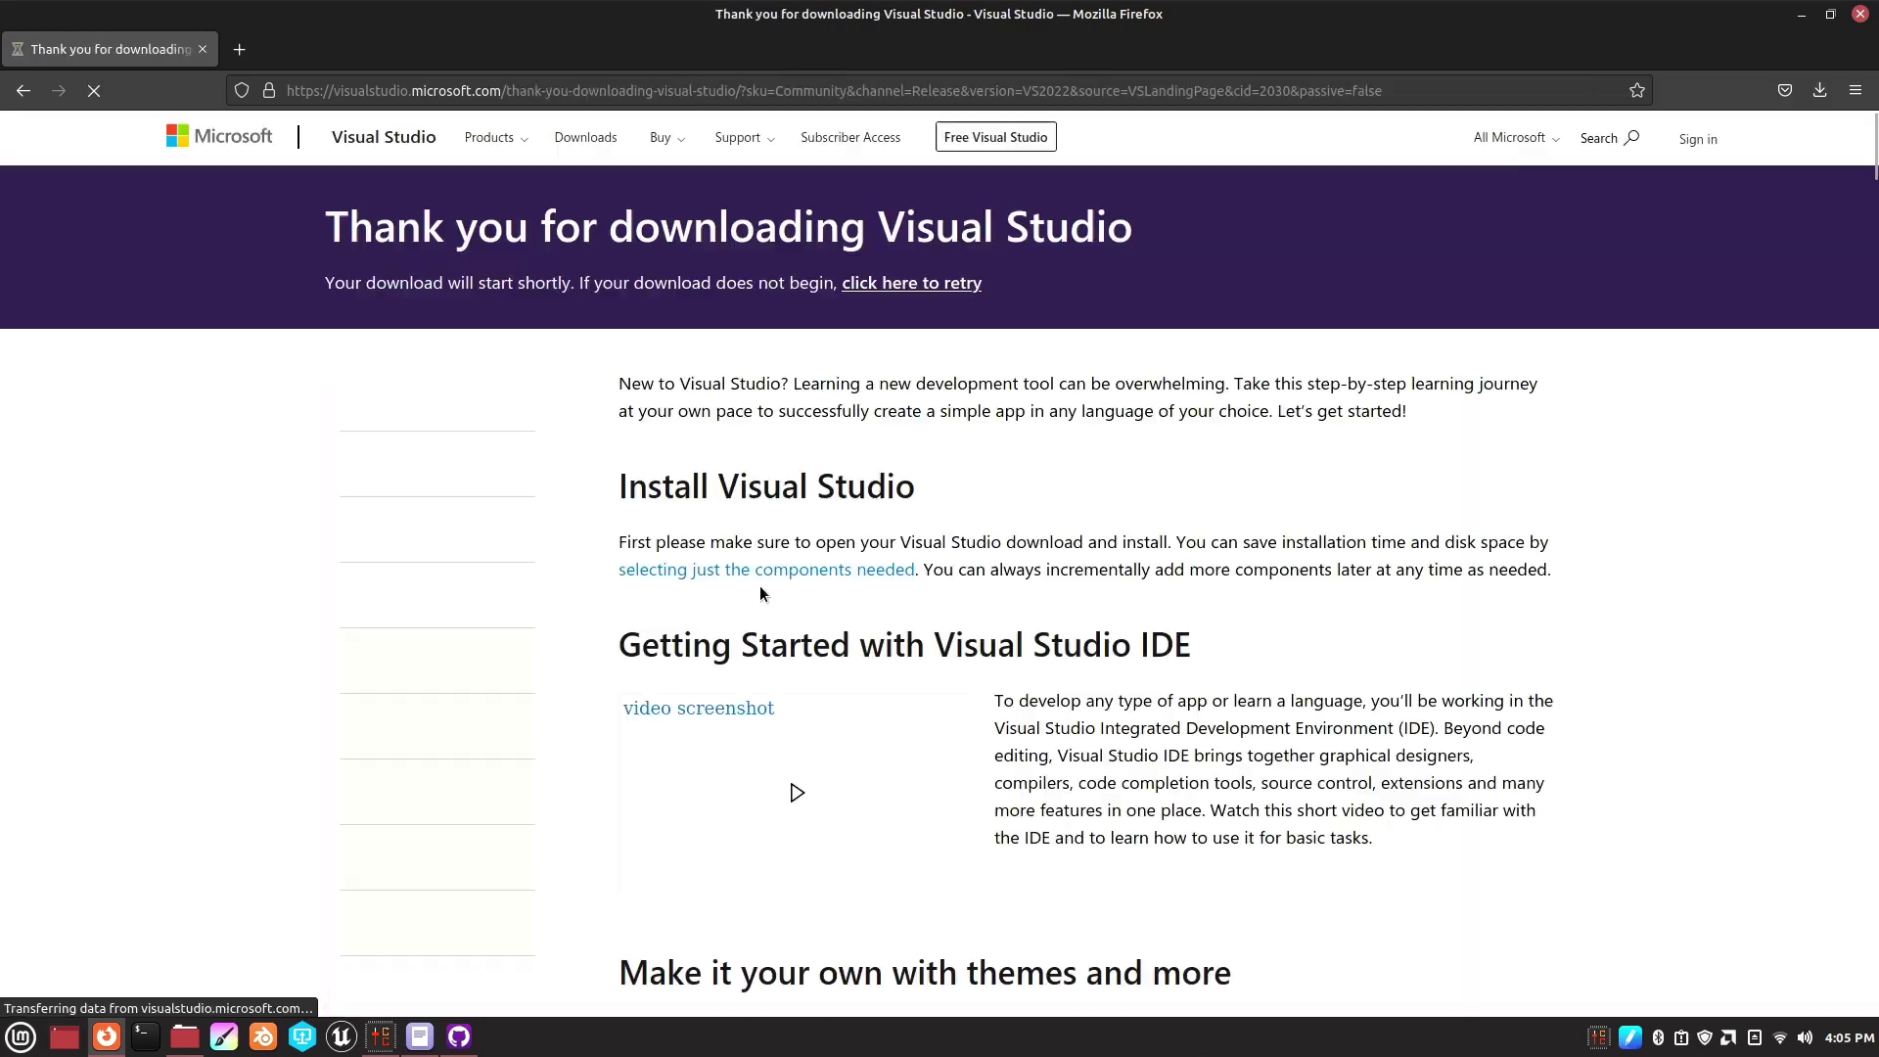
pyautogui.scroll(-2, 787, 631)
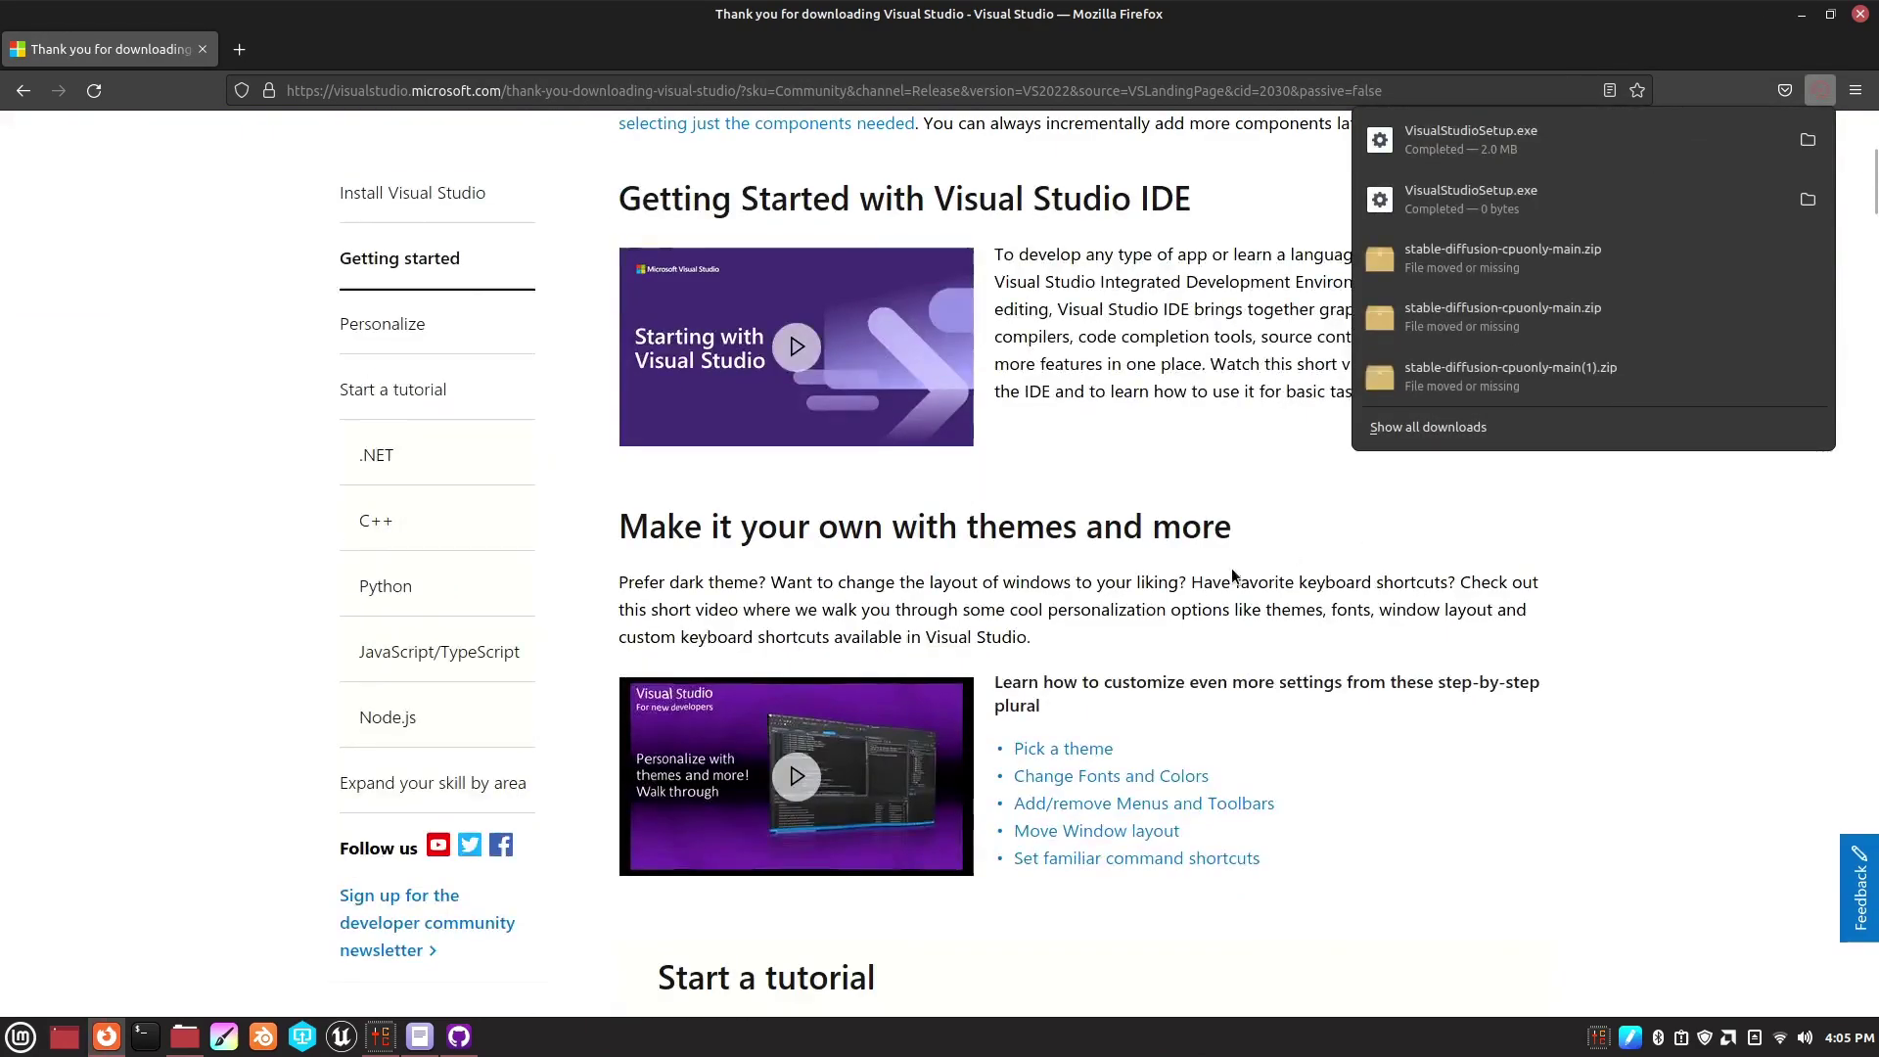
pyautogui.click(24, 93)
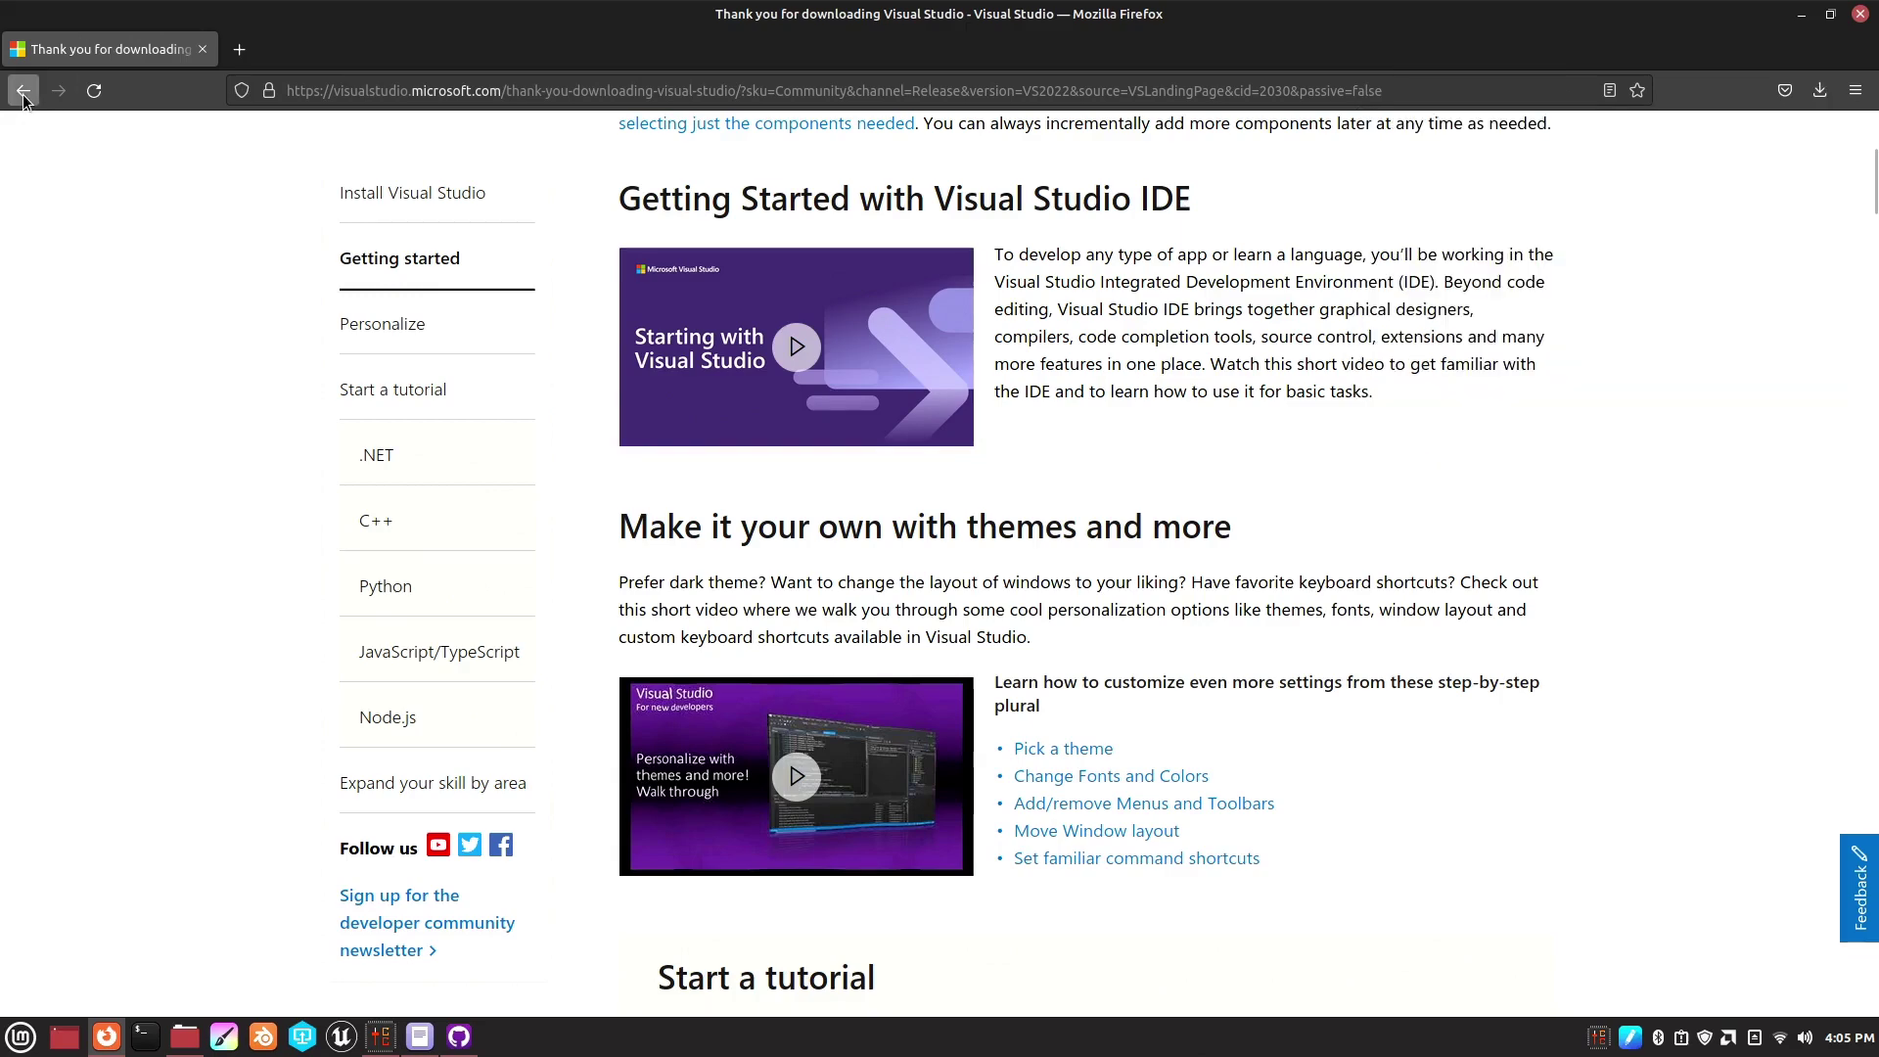
# - Return to the README, view the Visual Studio workloads image, and come back
pyautogui.click(23, 93)
pyautogui.click(23, 94)
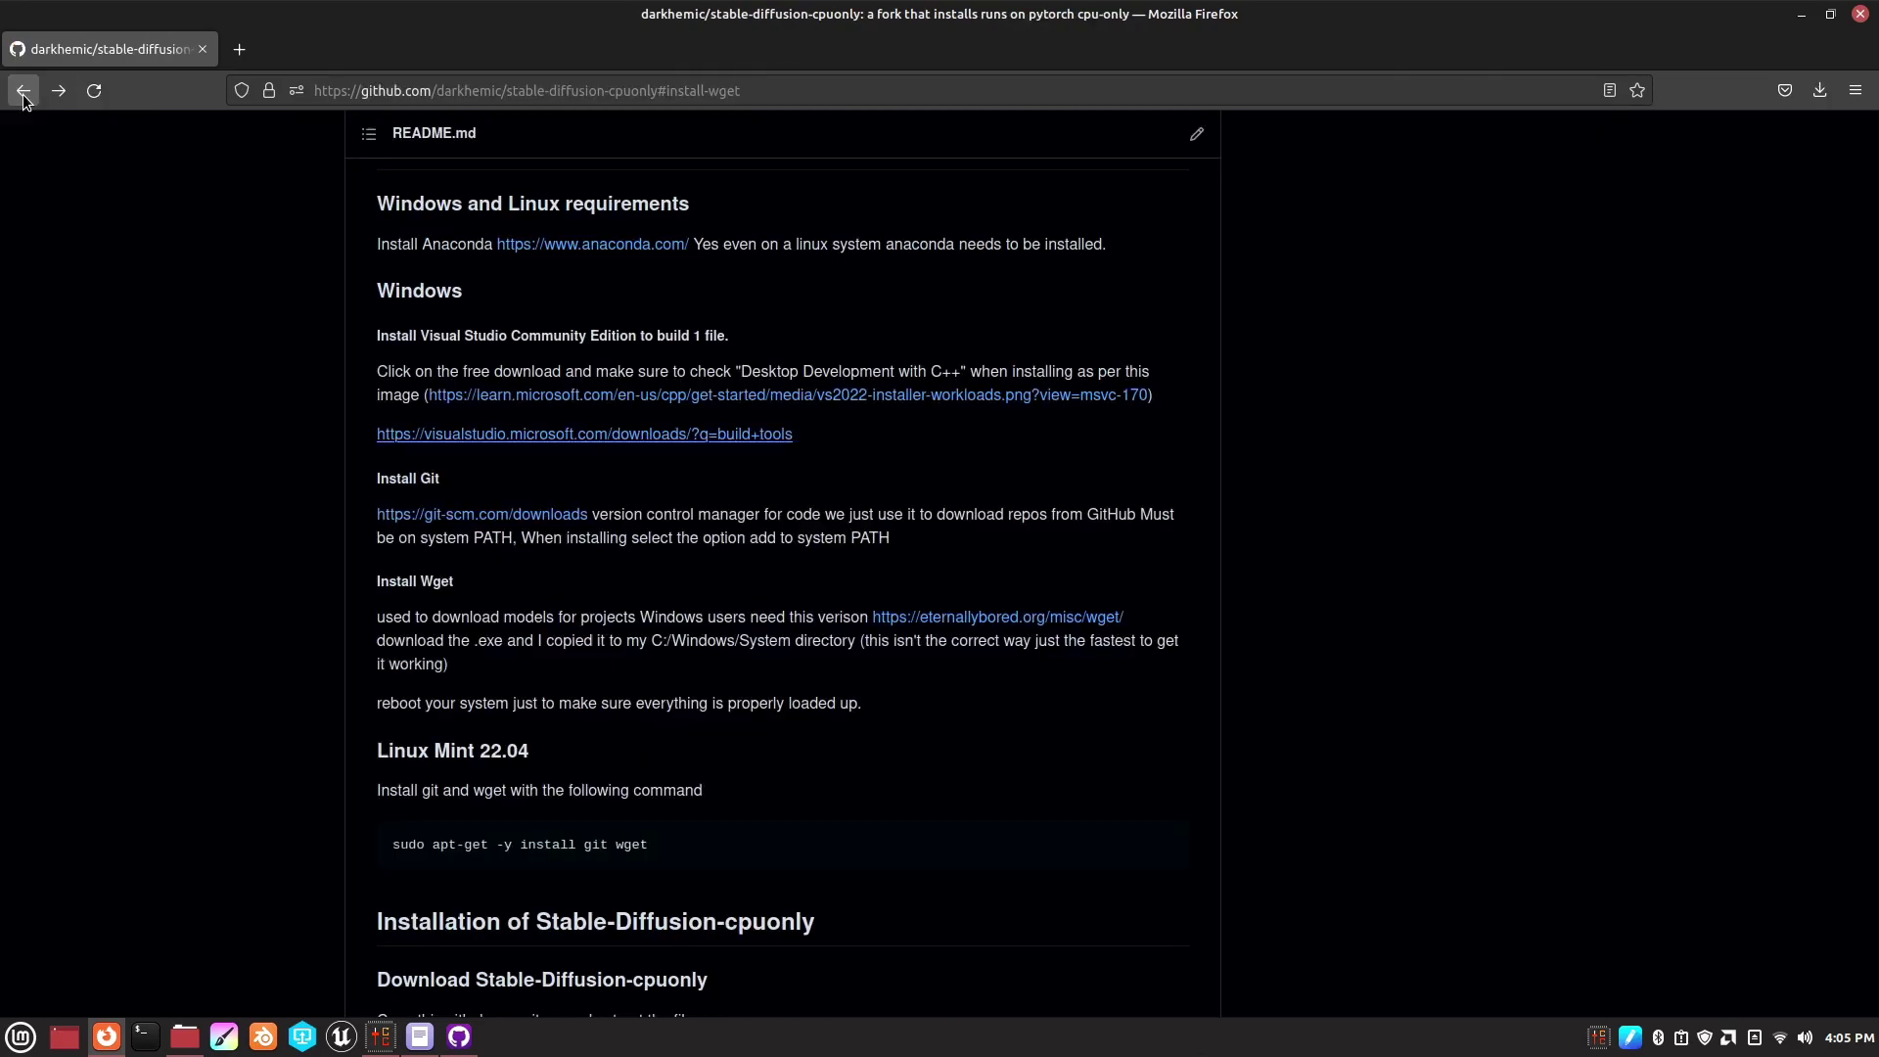
pyautogui.click(703, 397)
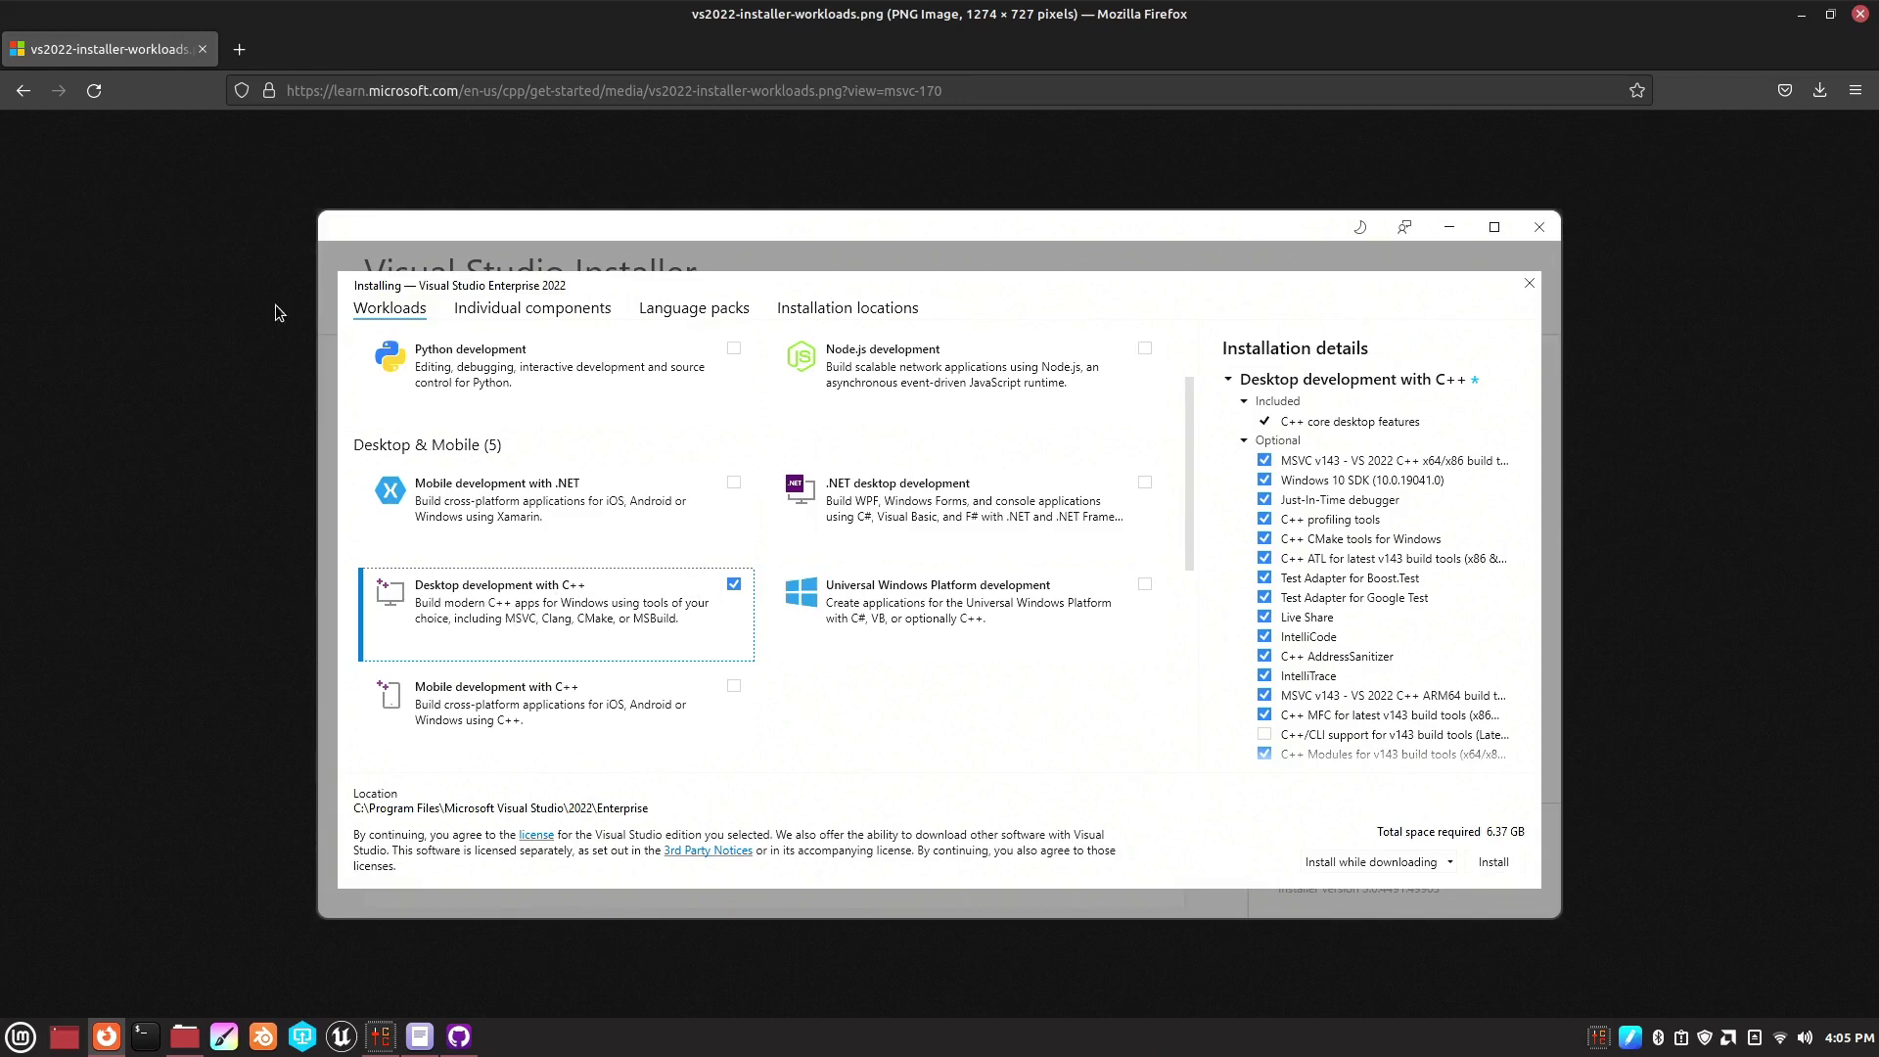
pyautogui.click(22, 90)
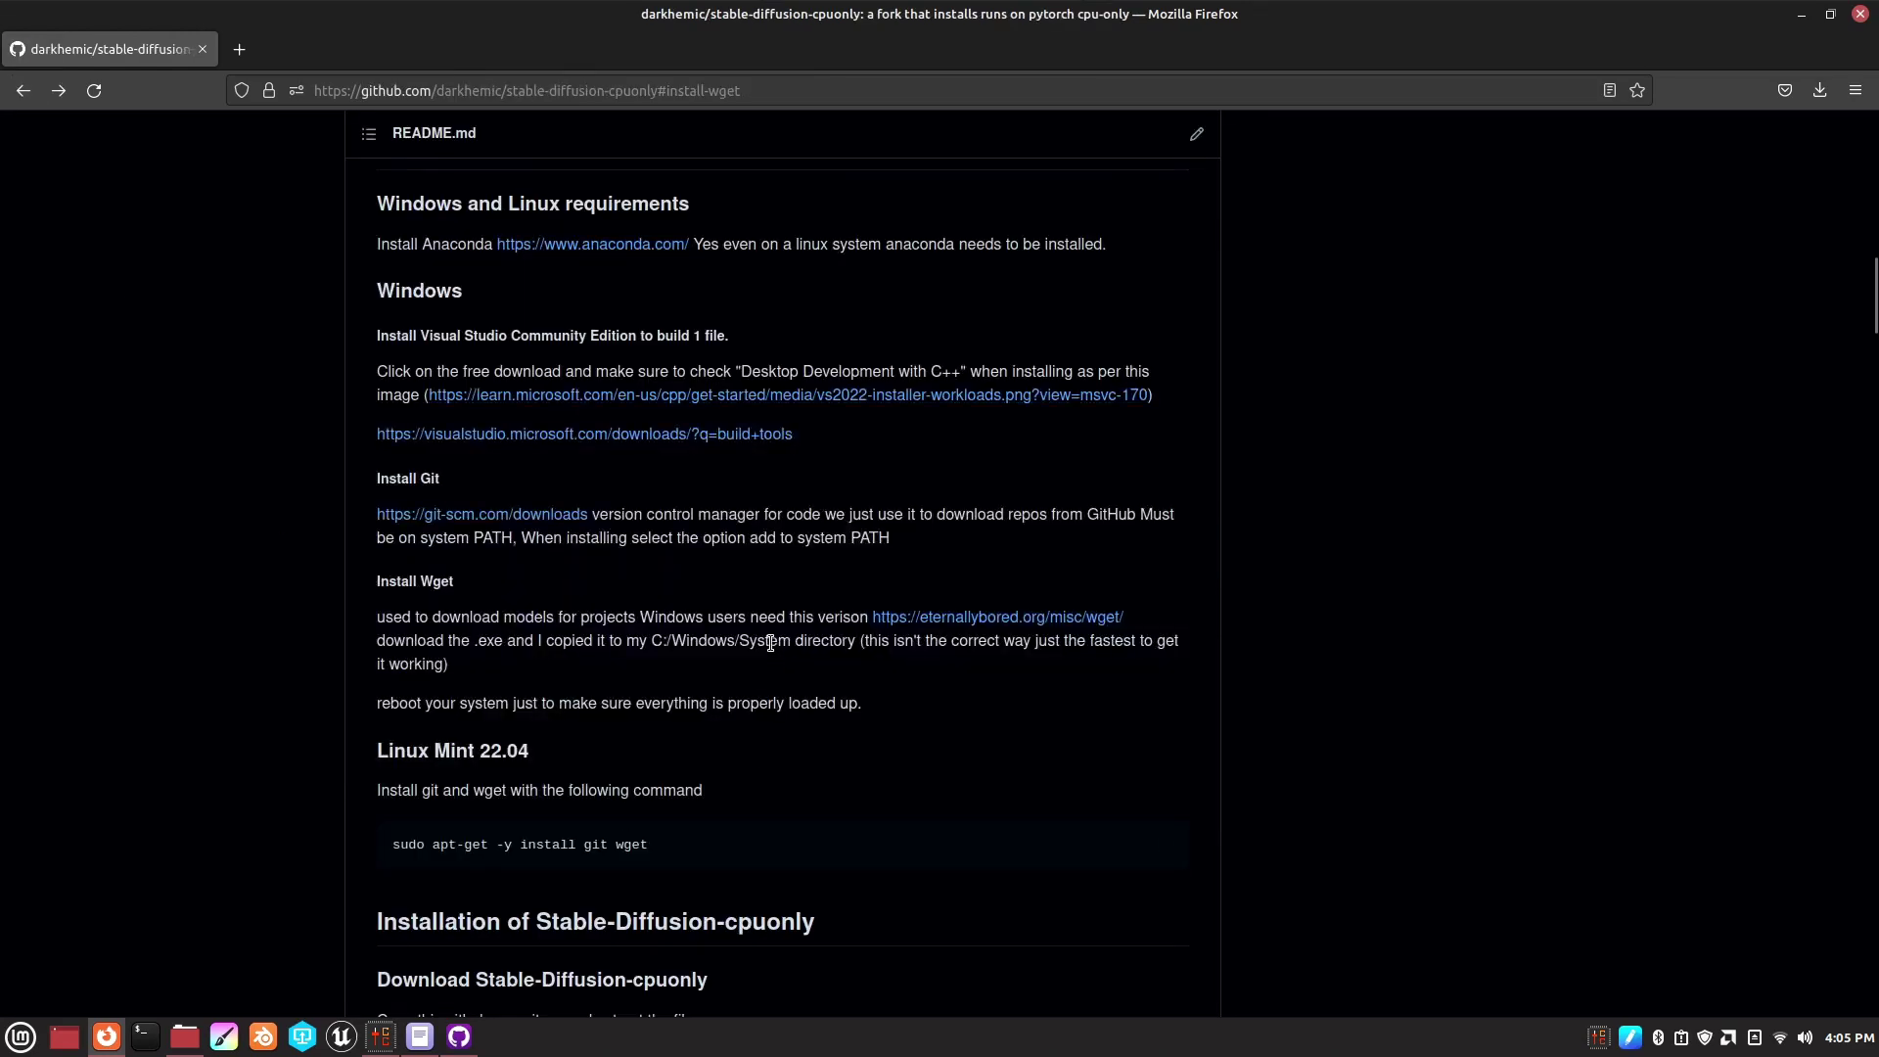
# - Download the 64-bit wget 1.21.3 EXE from the eternallybored.org Windows binaries page
pyautogui.click(525, 521)
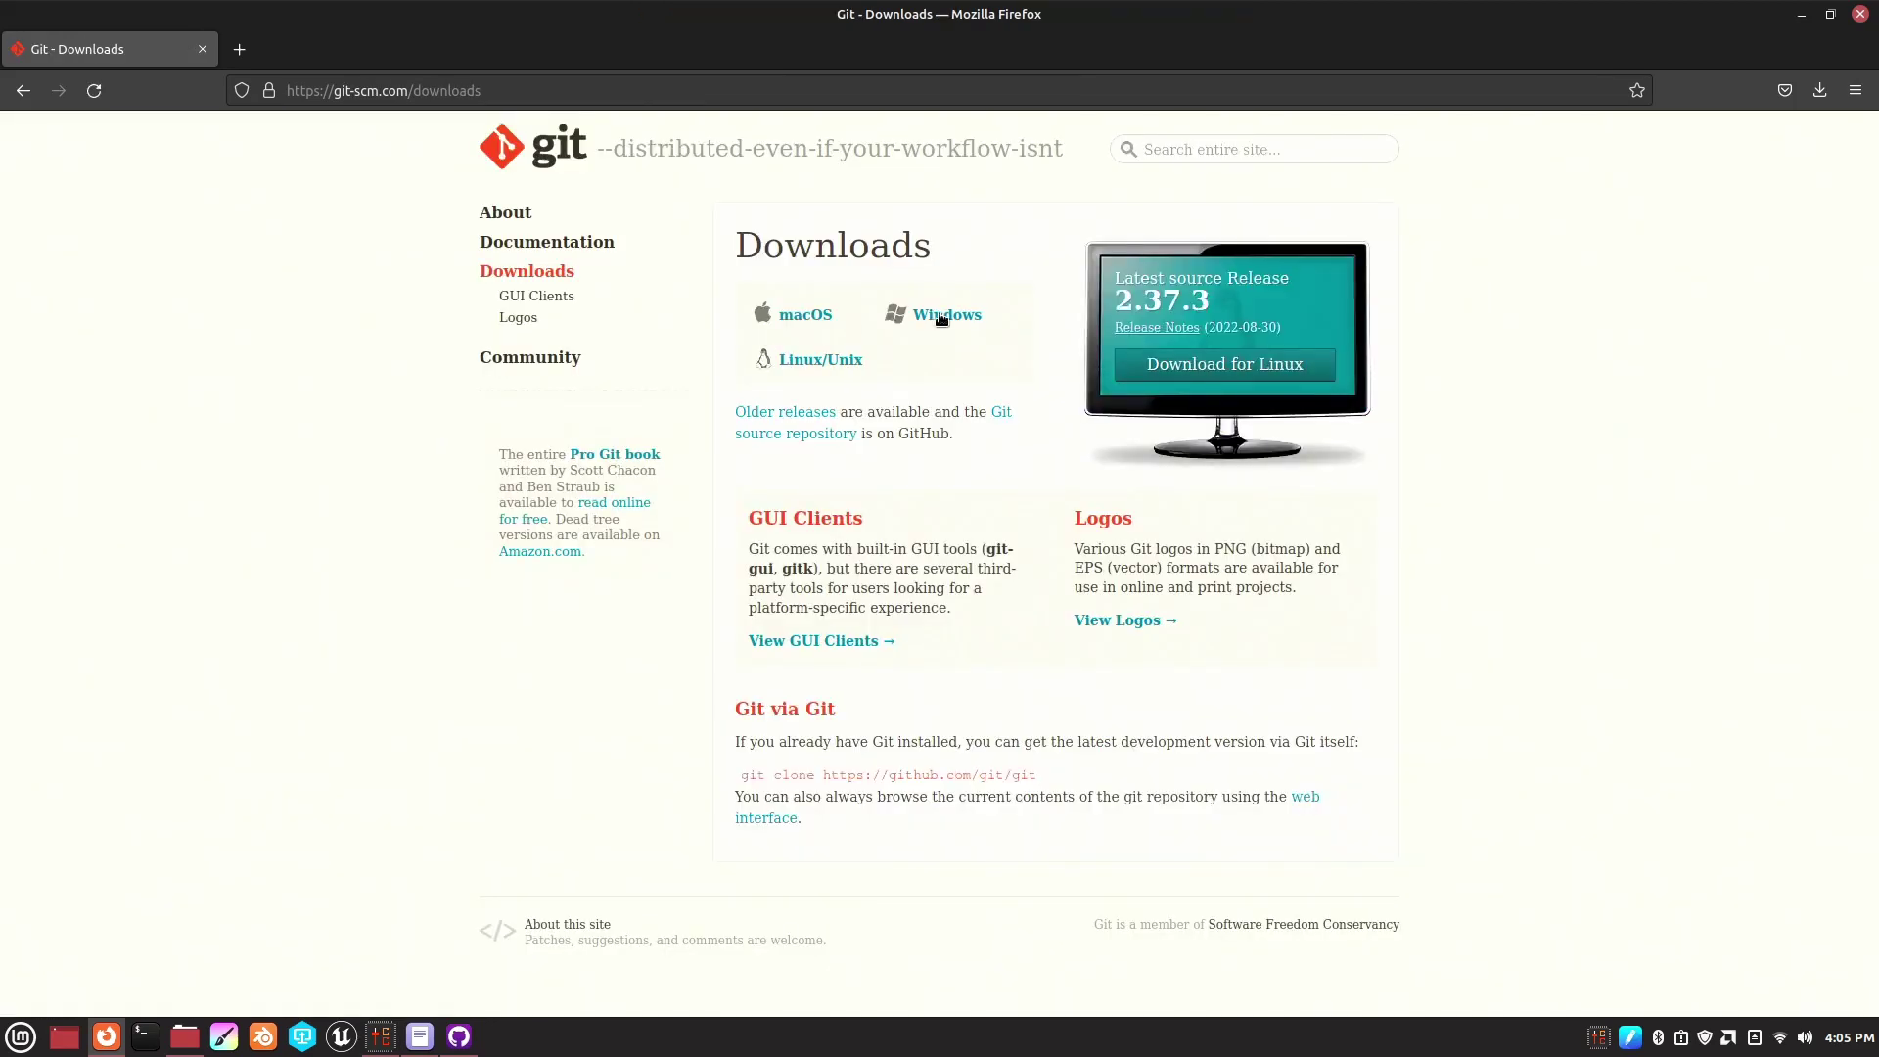
pyautogui.click(14, 98)
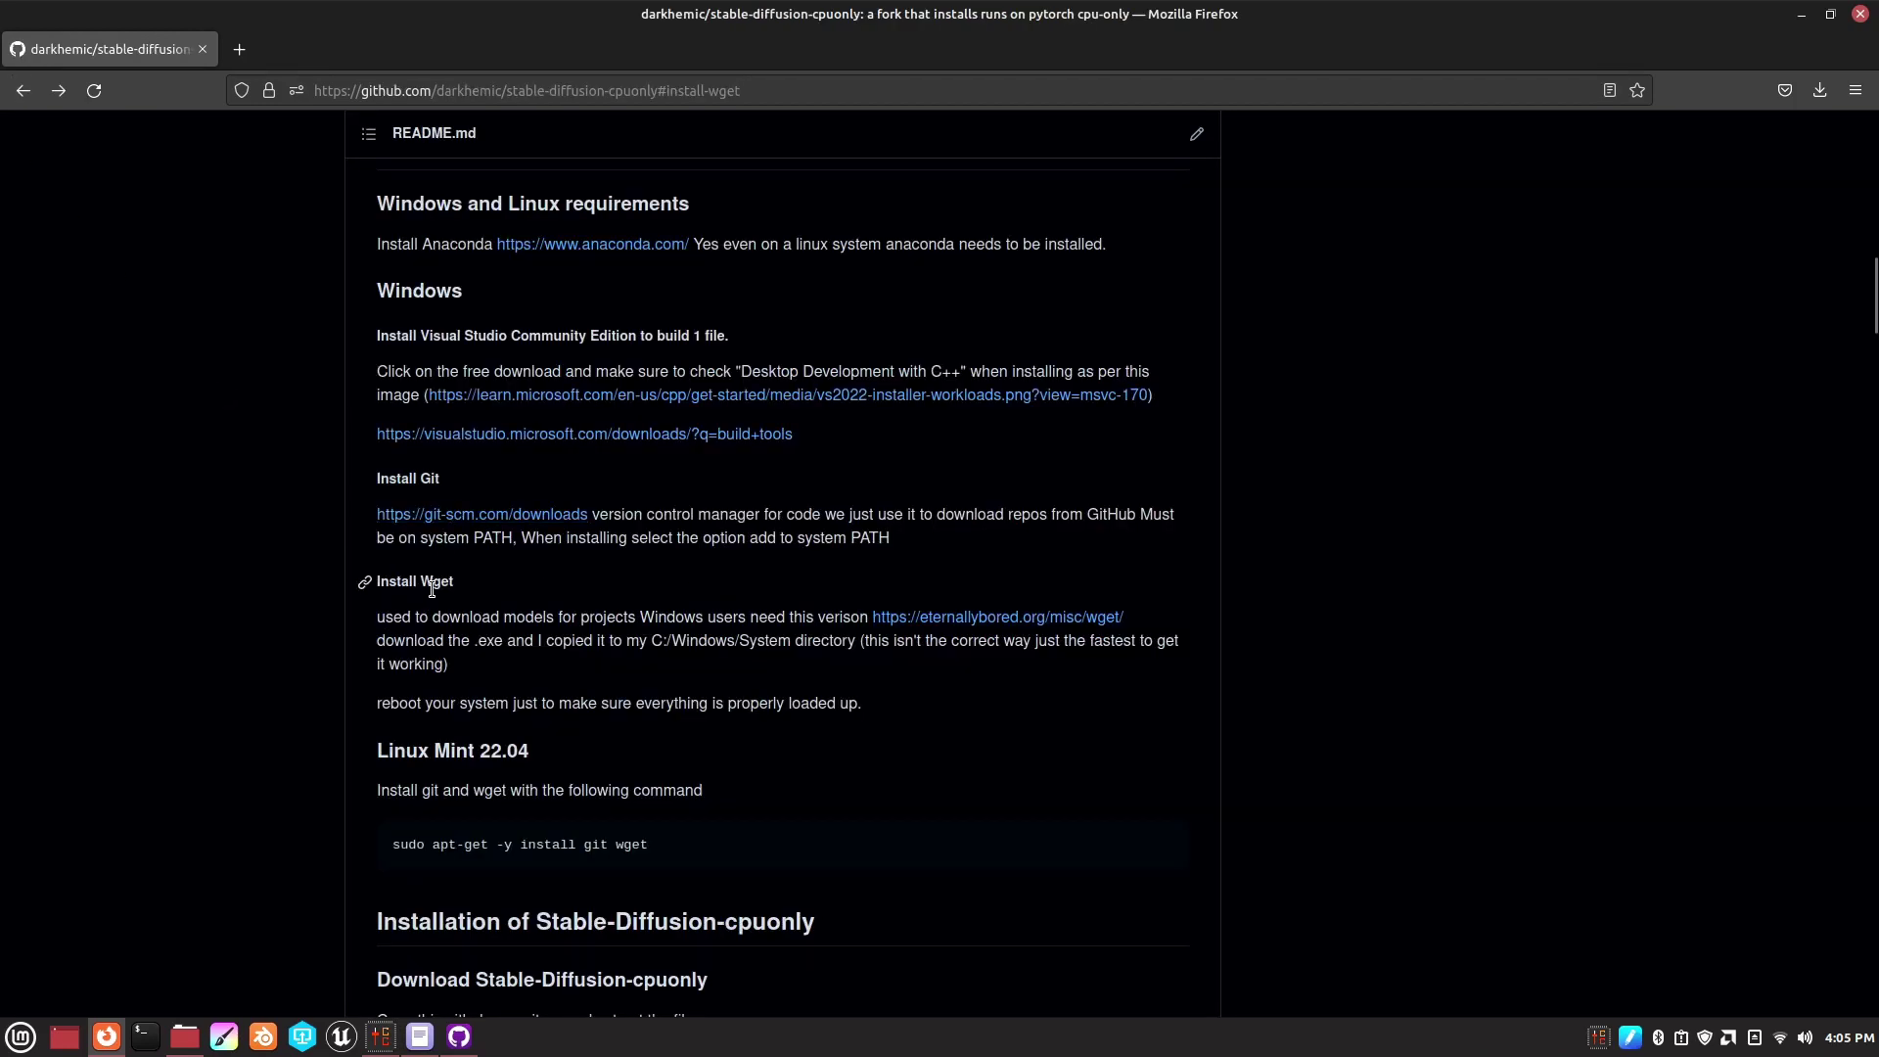
pyautogui.click(1032, 619)
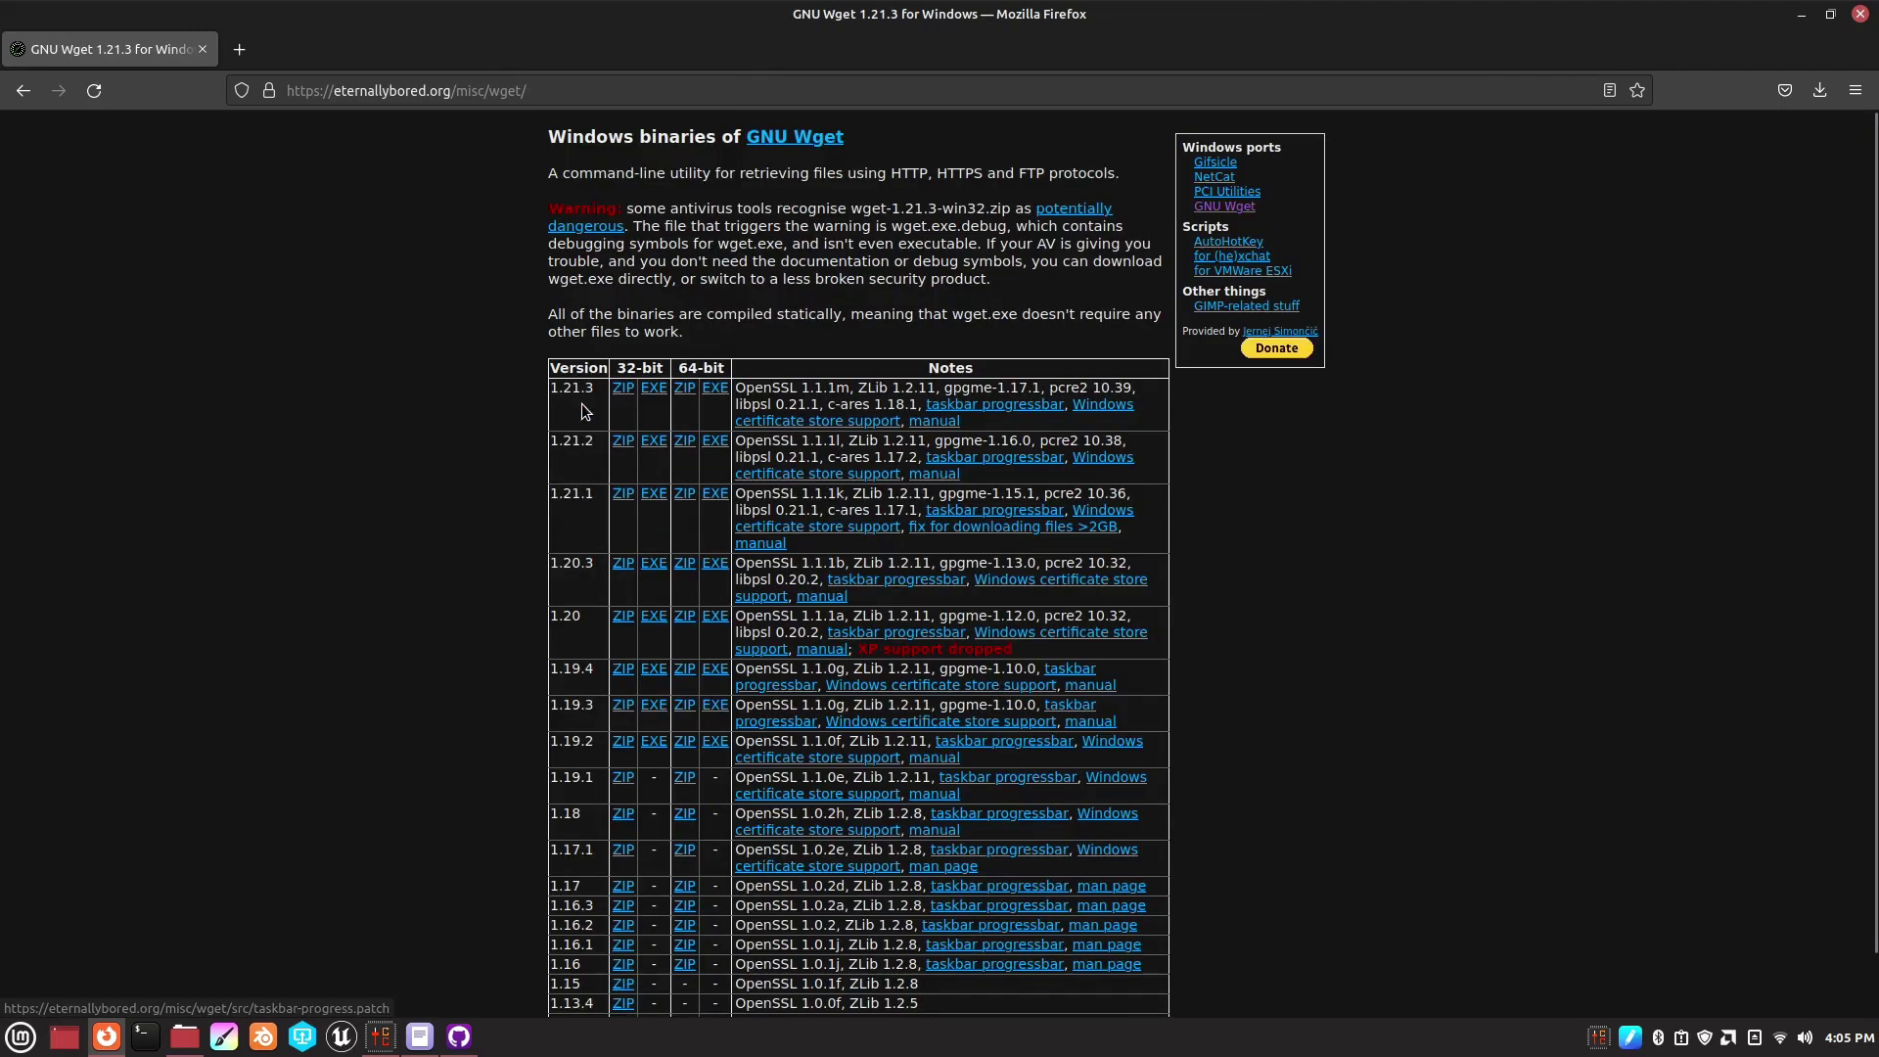
pyautogui.click(715, 388)
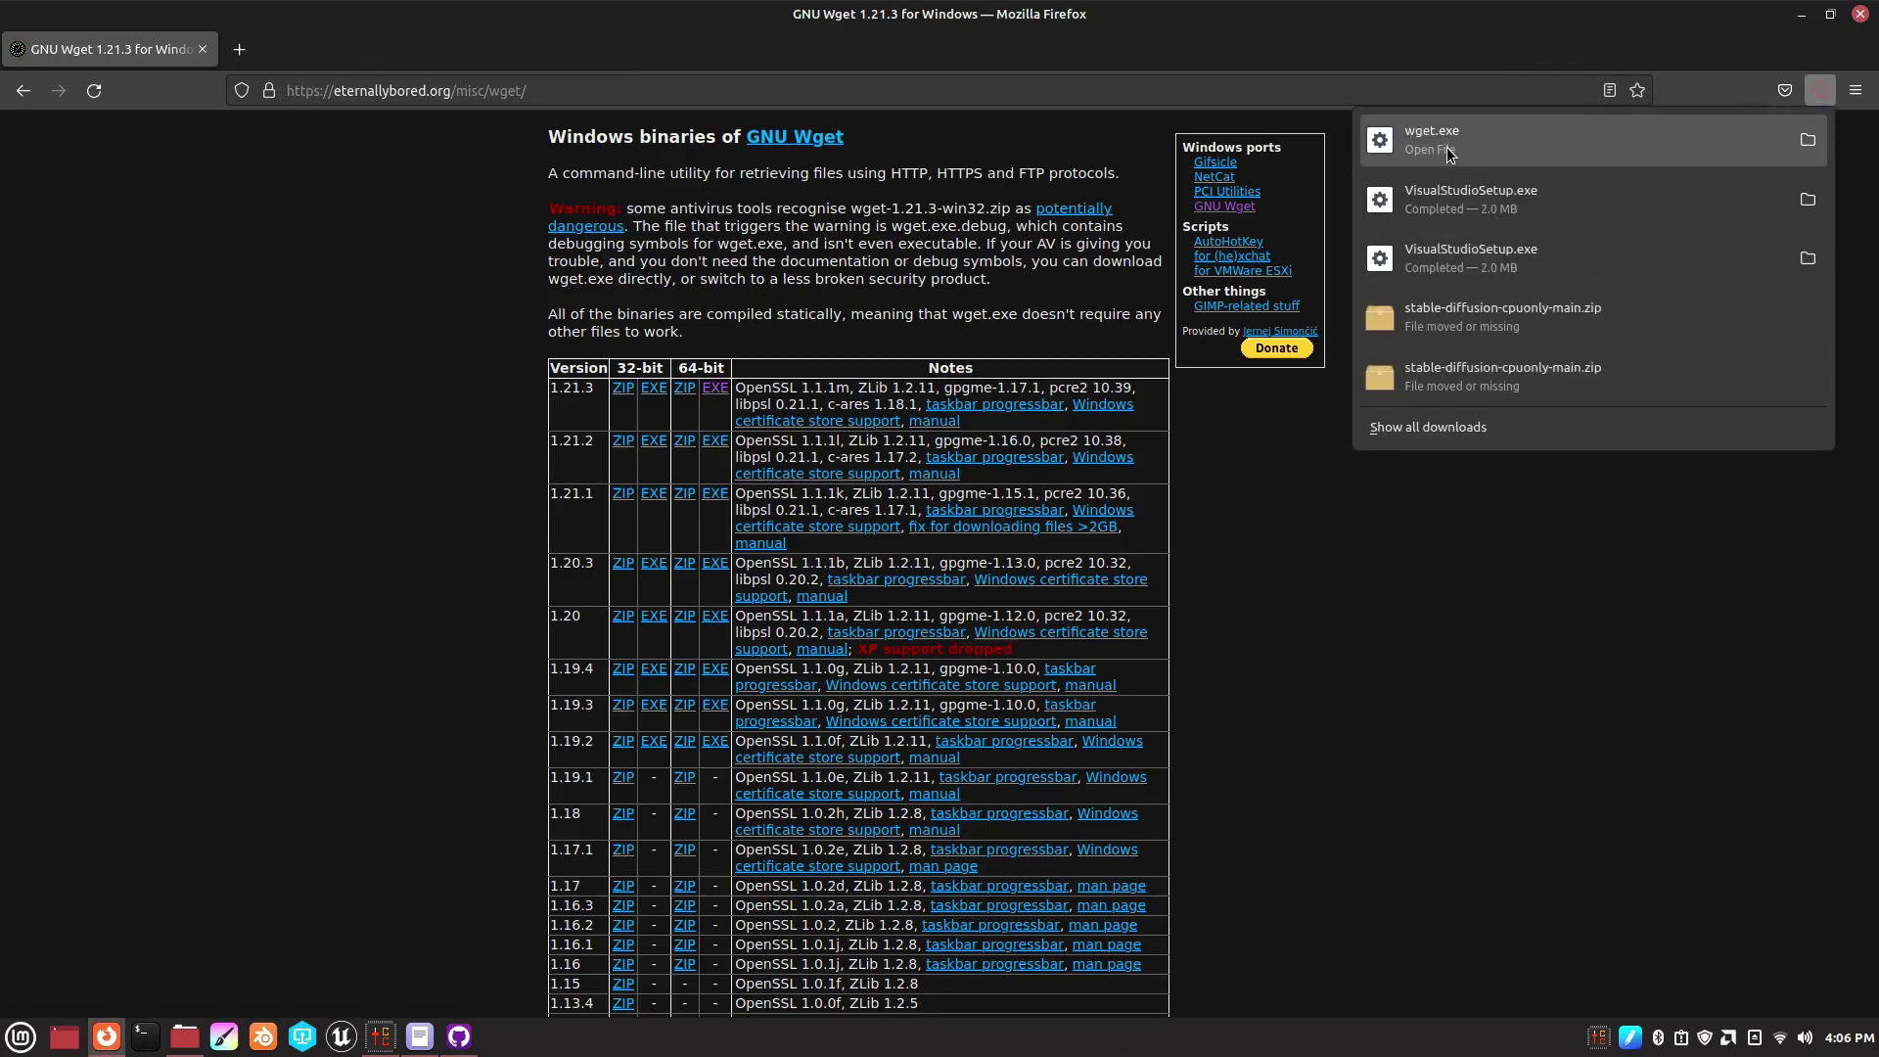
# - Copy the wget.exe download link and return to the repository README
pyautogui.rightClick(1448, 149)
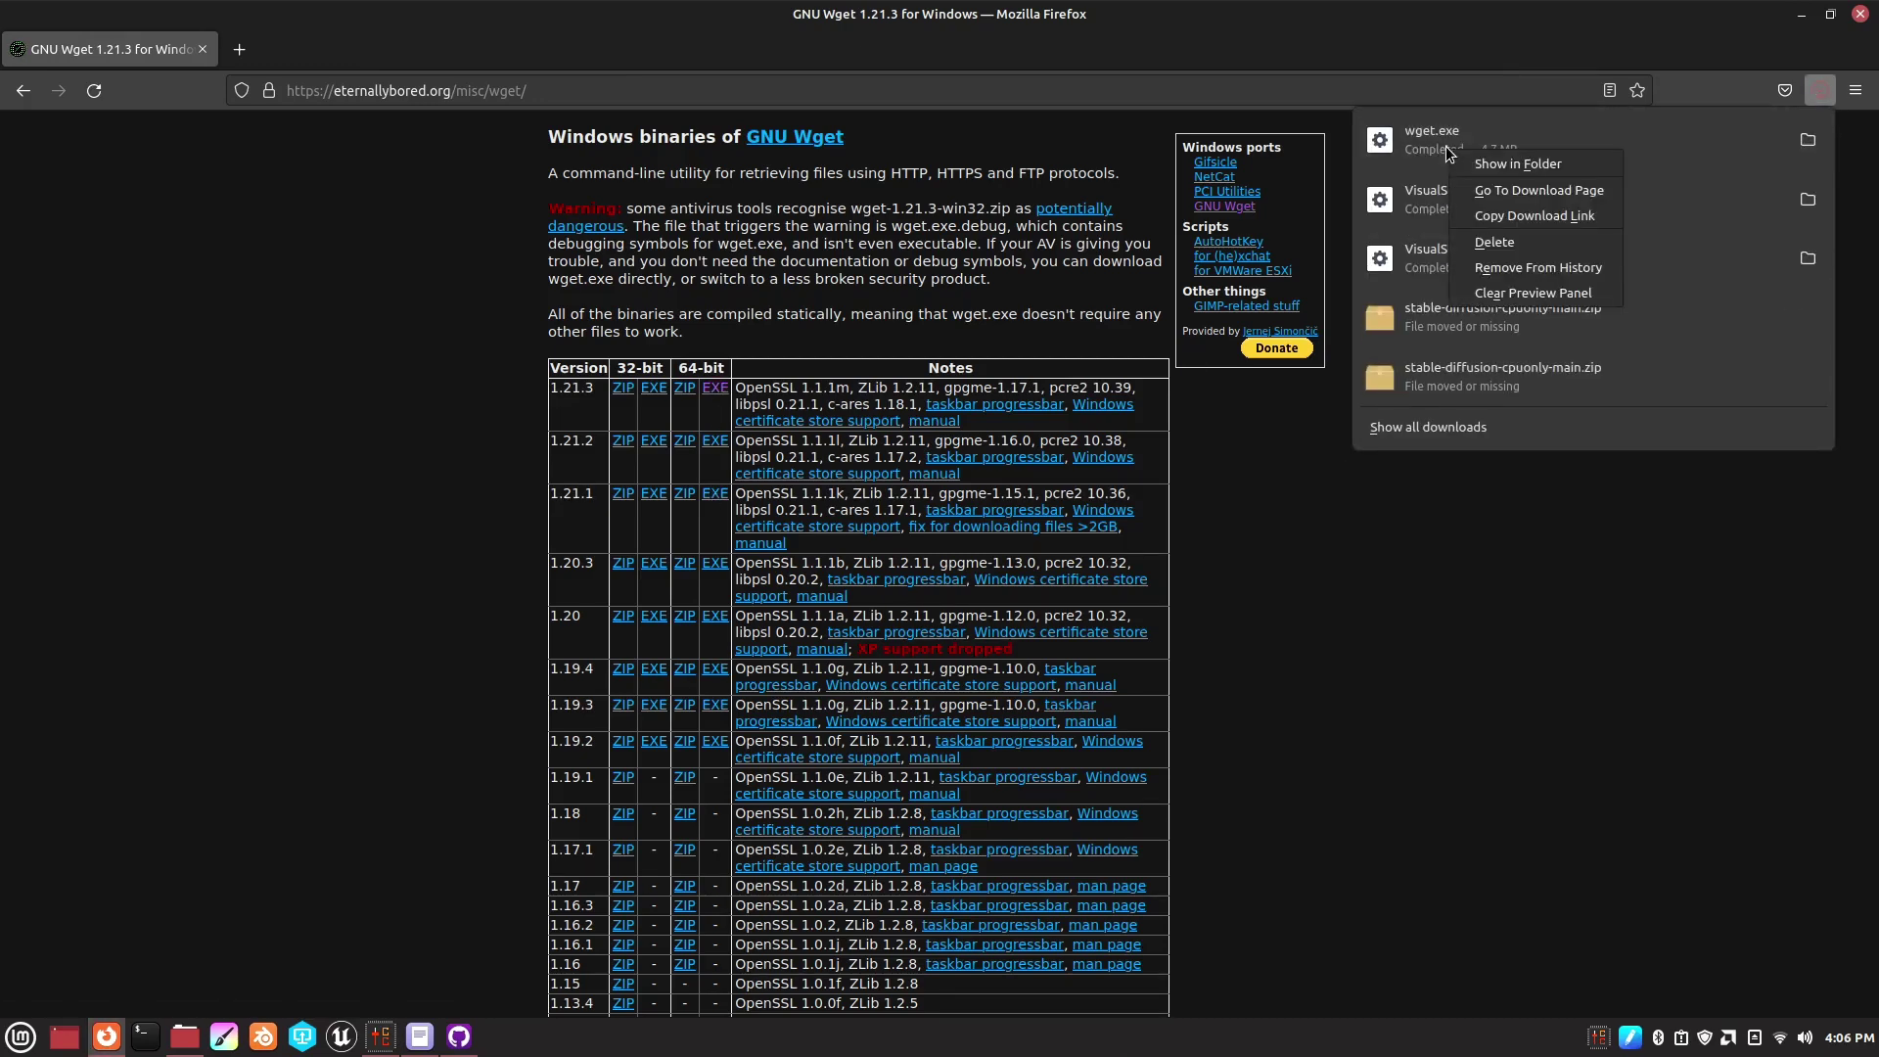
pyautogui.click(1482, 217)
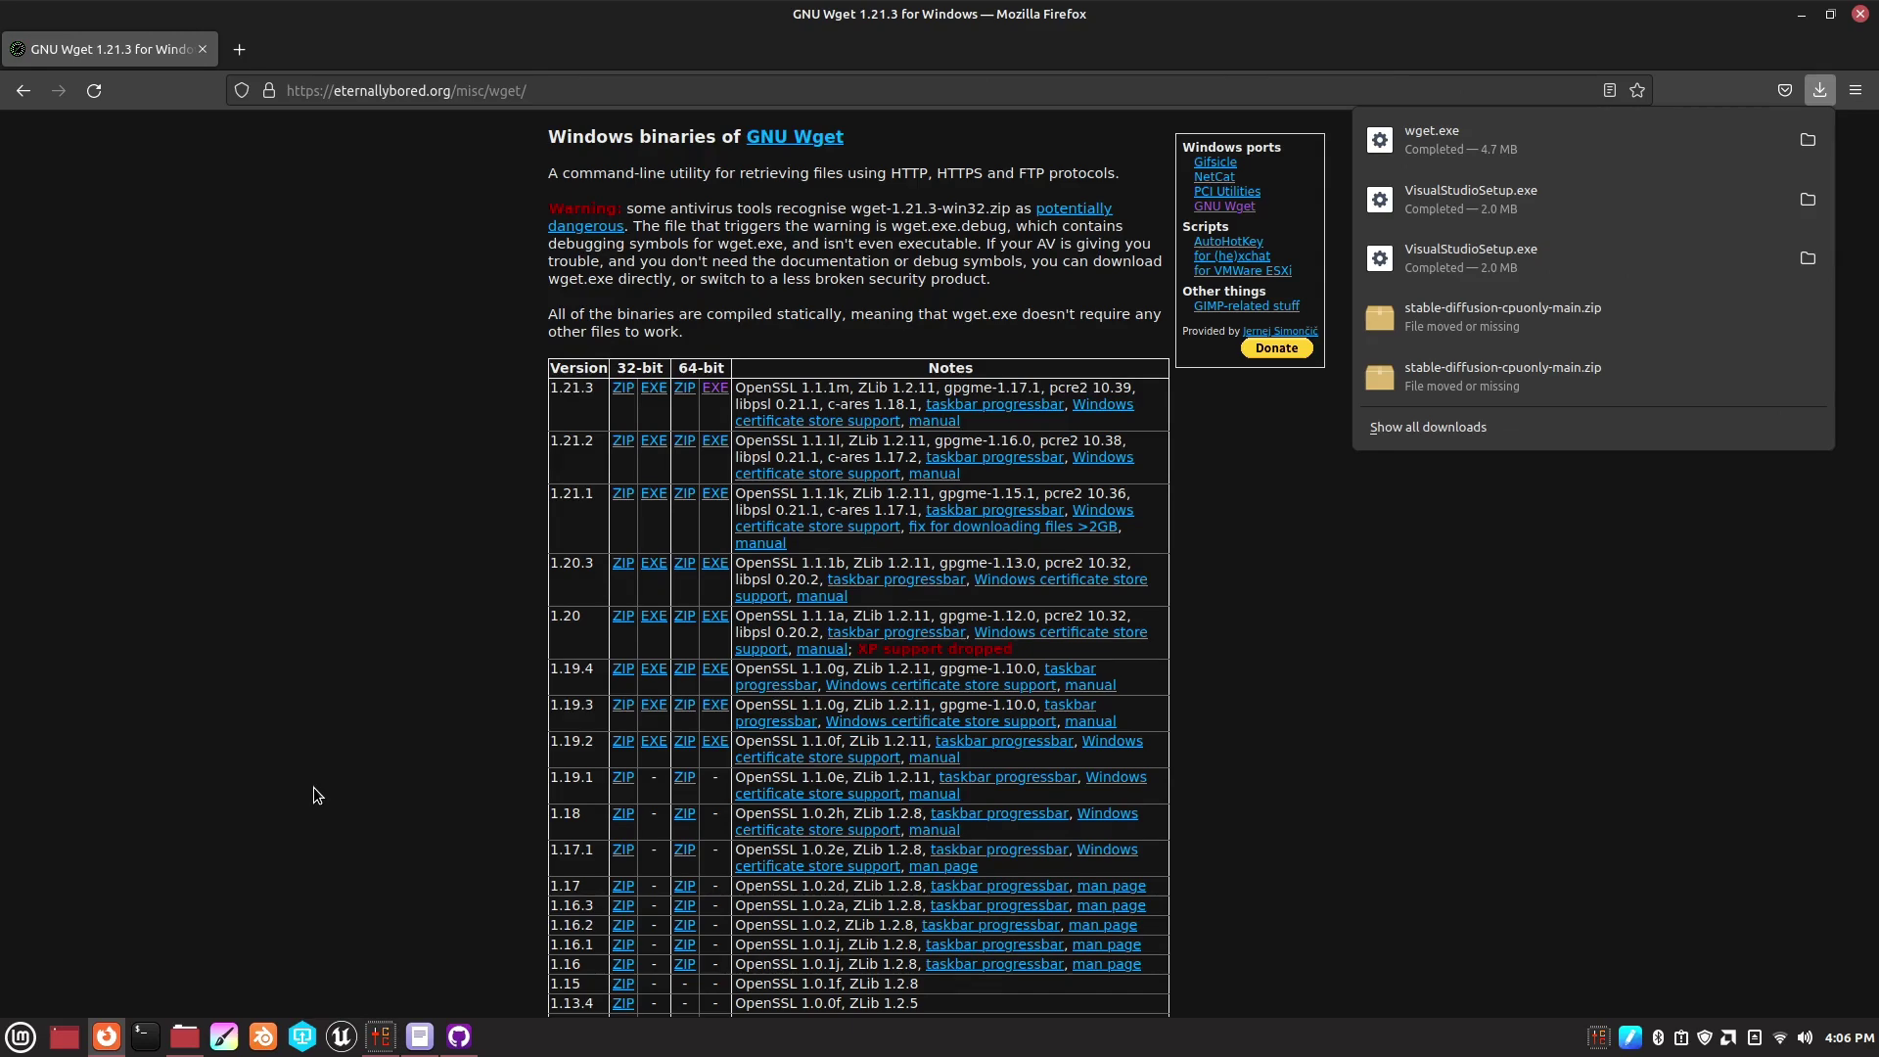
pyautogui.click(22, 90)
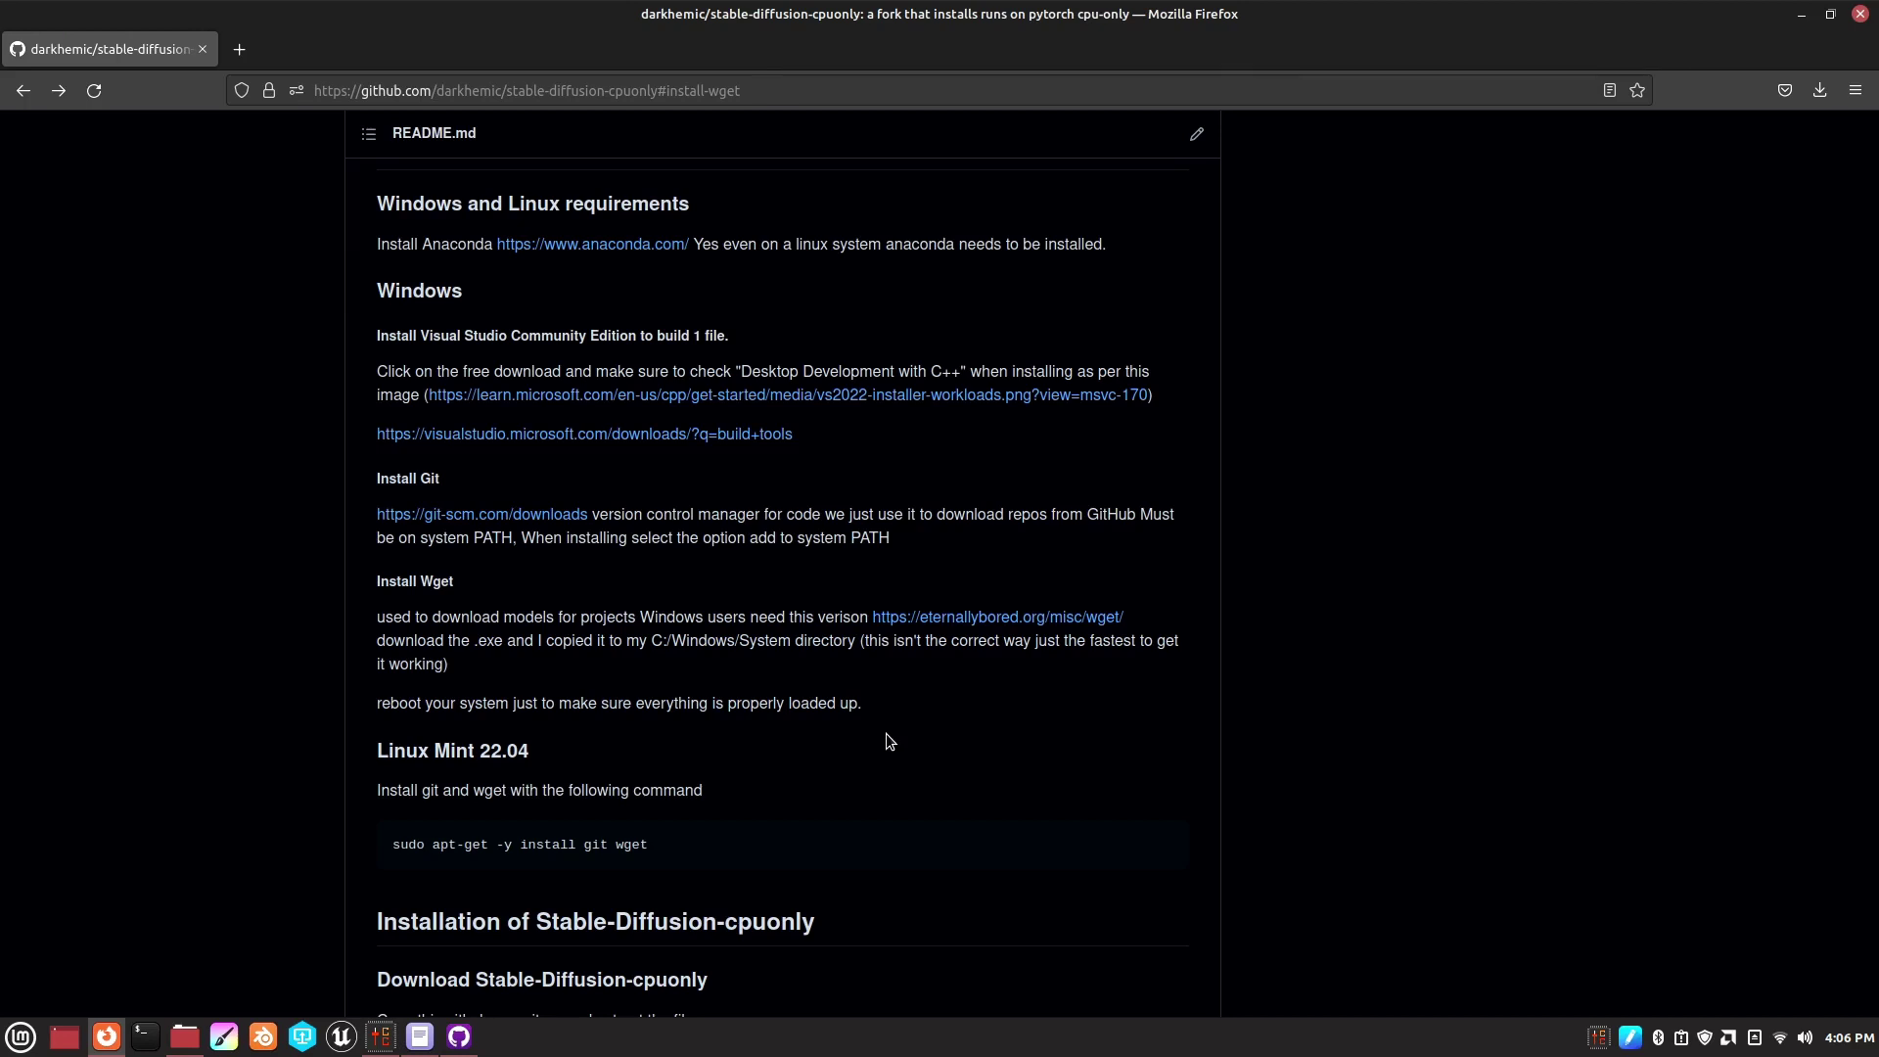
# - Reload the README and copy the Linux Mint 22.04 apt-get install command for git, wget and build-essential
pyautogui.scroll(-3, 885, 735)
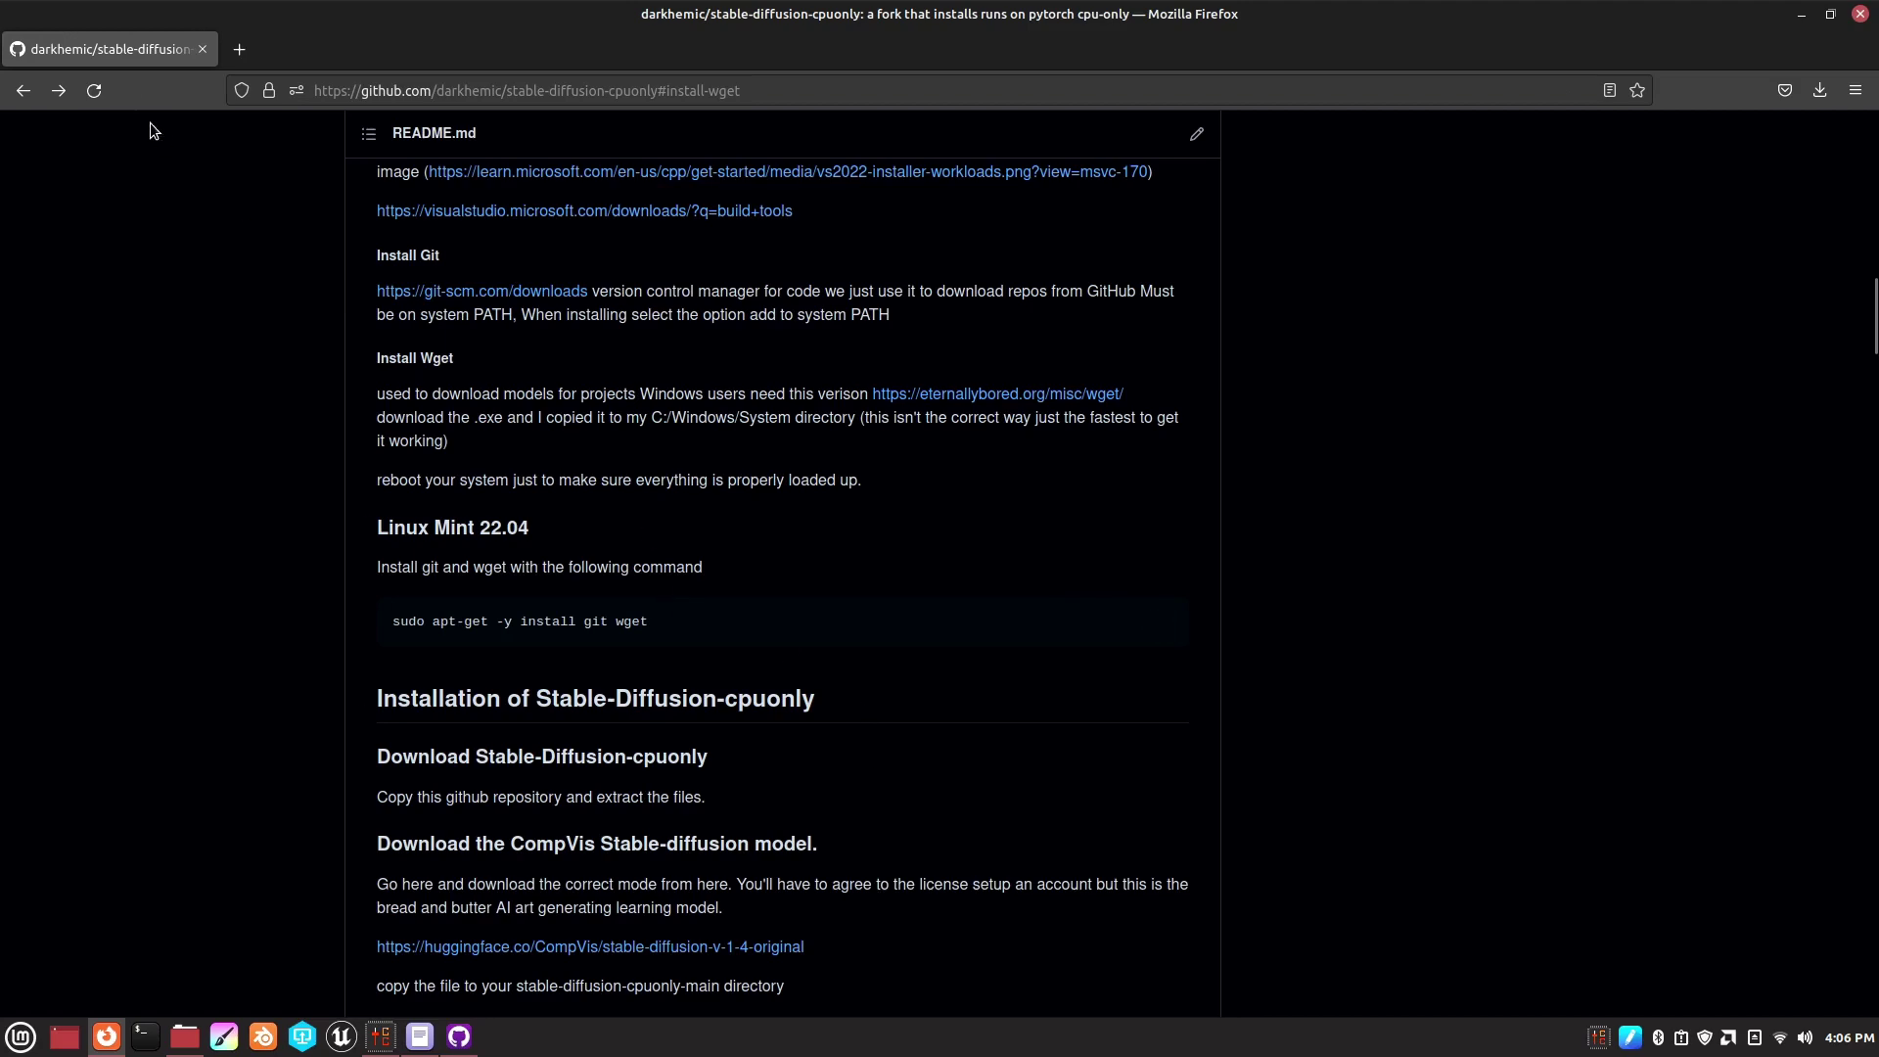
pyautogui.click(97, 86)
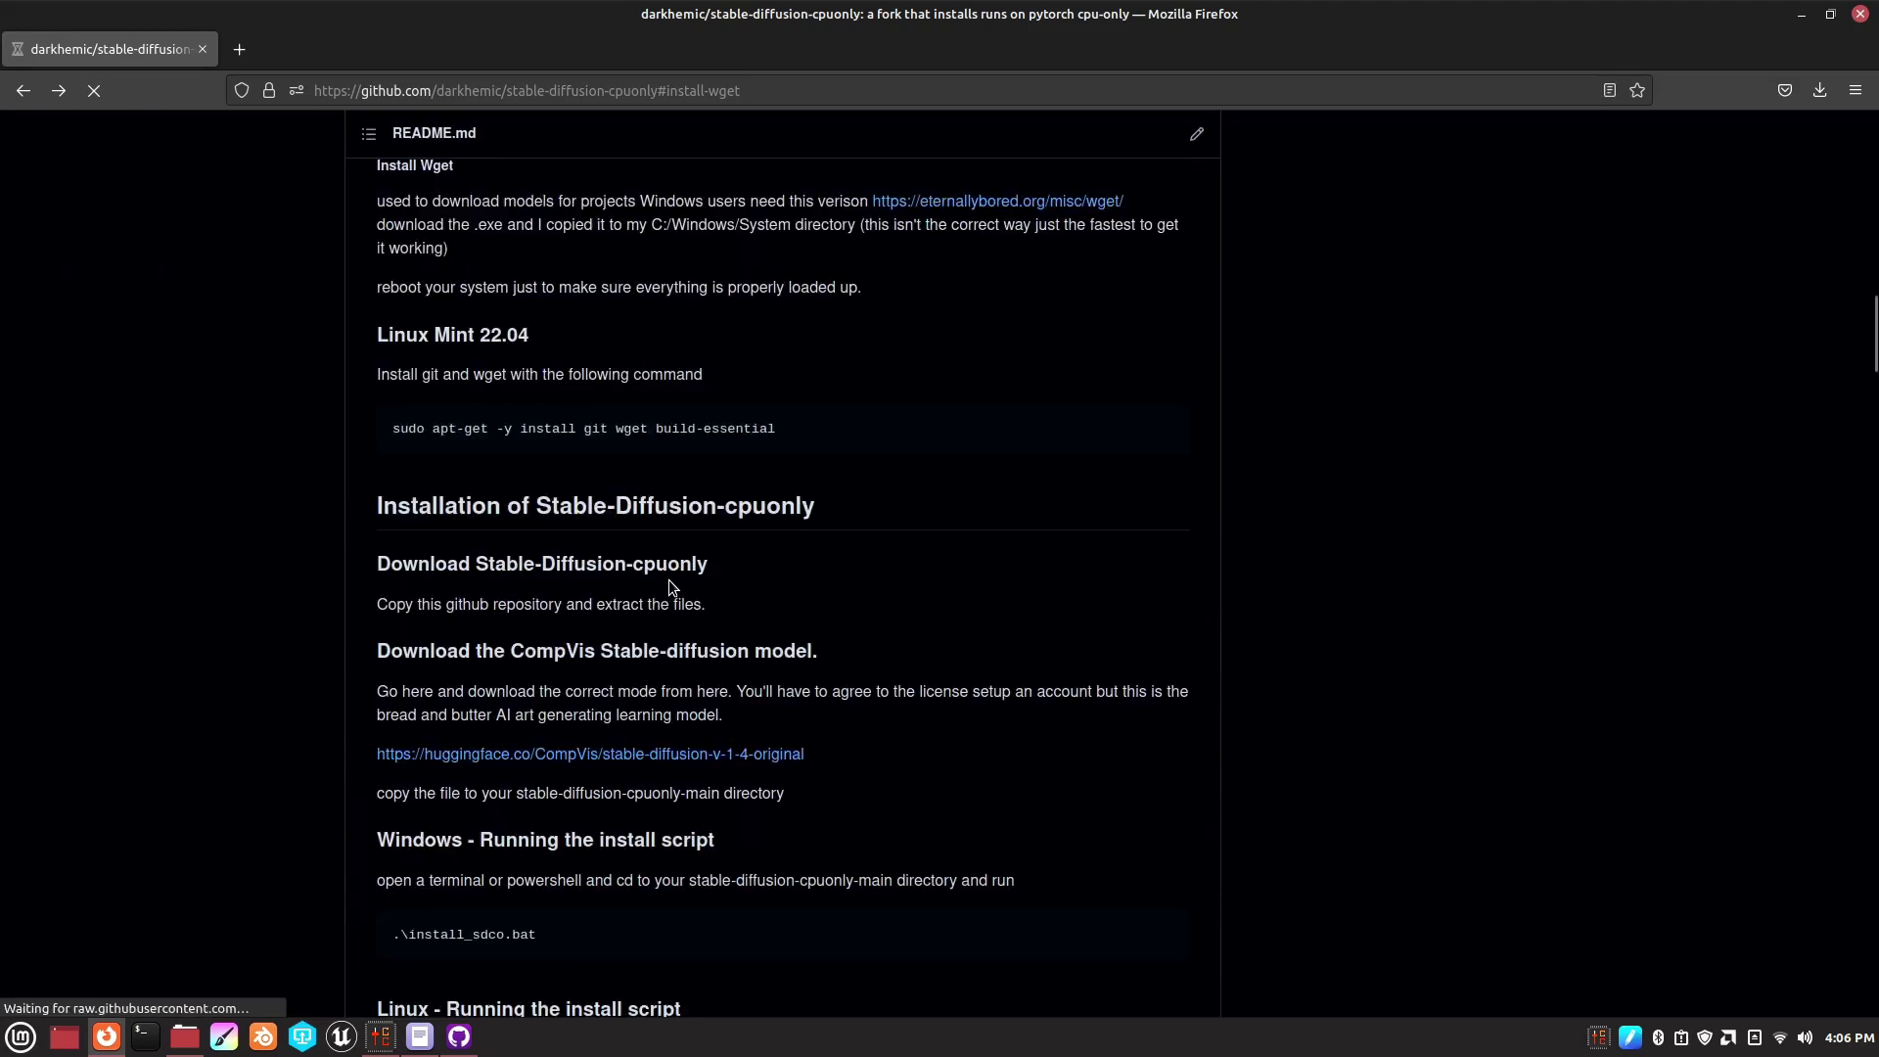
pyautogui.scroll(-15, 667, 579)
pyautogui.scroll(20, 667, 579)
pyautogui.scroll(1, 668, 579)
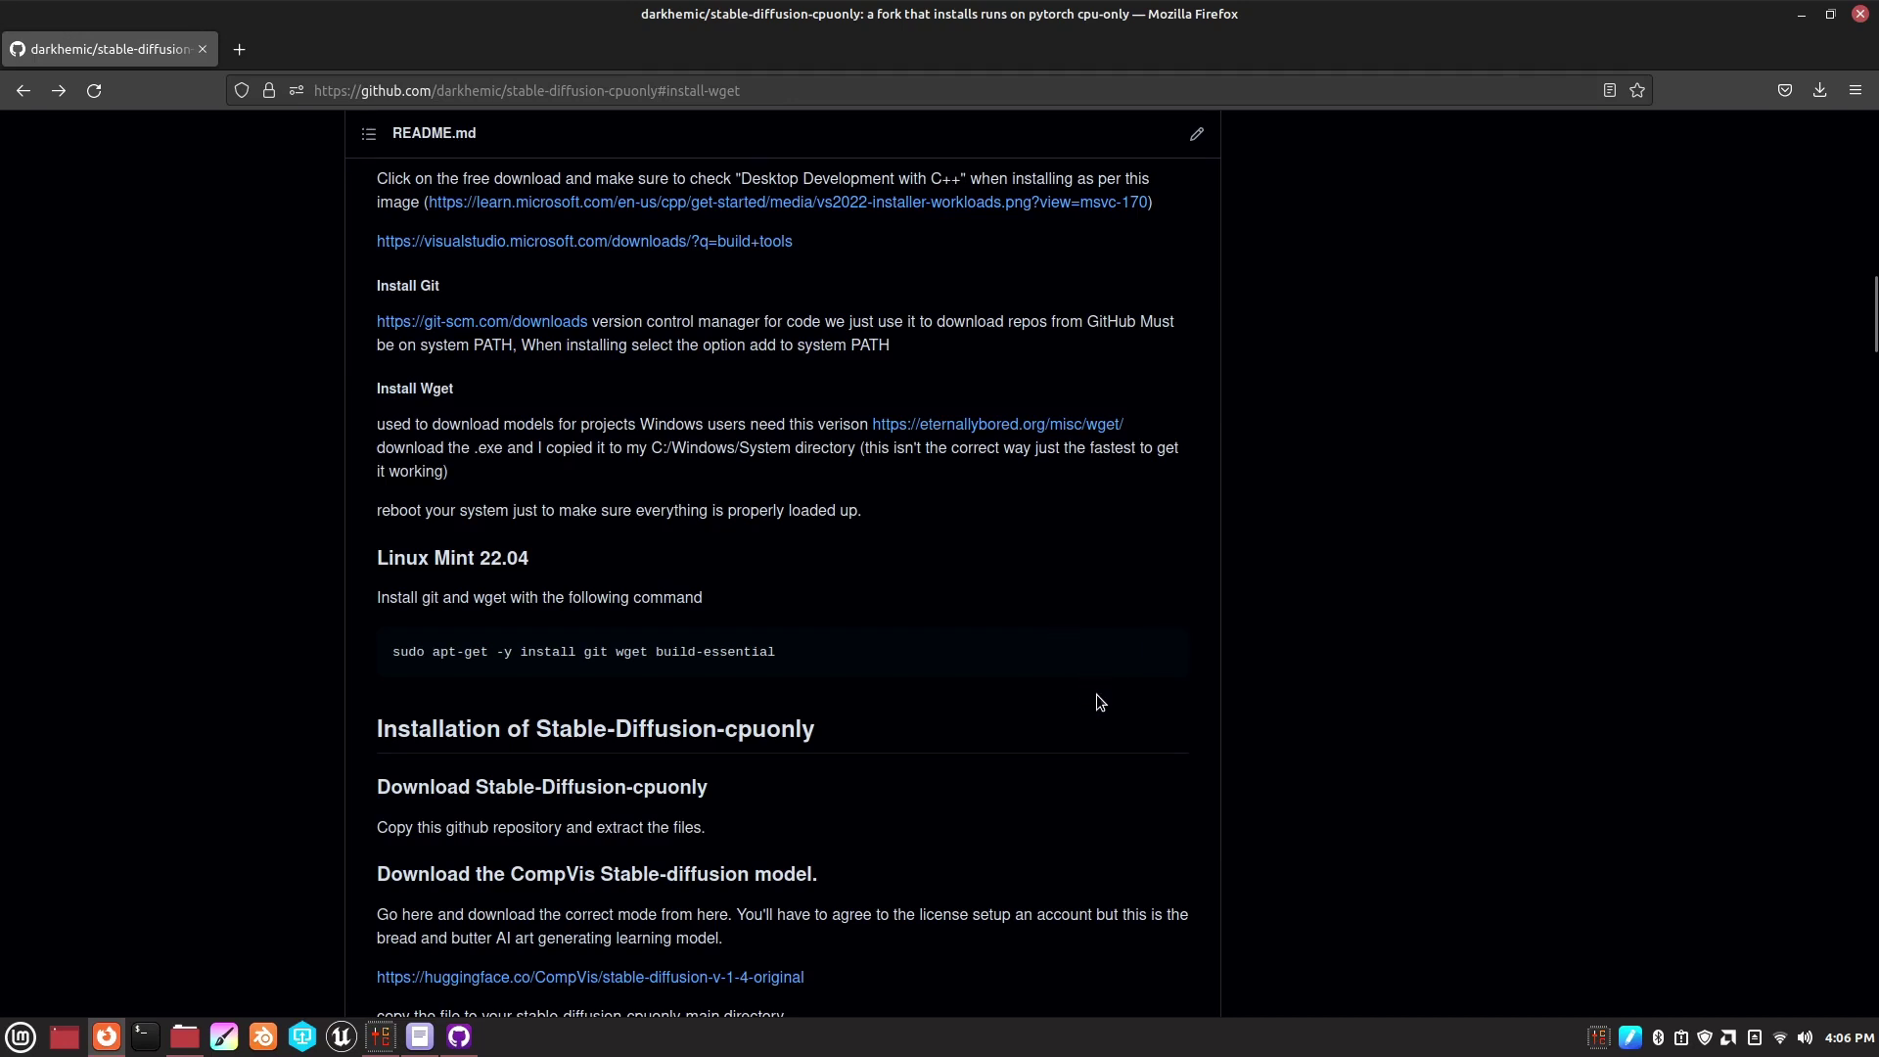
pyautogui.click(1161, 653)
pyautogui.click(1161, 653)
# - In a new centred Terminal, paste and run the apt-get install command, authorising with the sudo password
pyautogui.click(145, 1036)
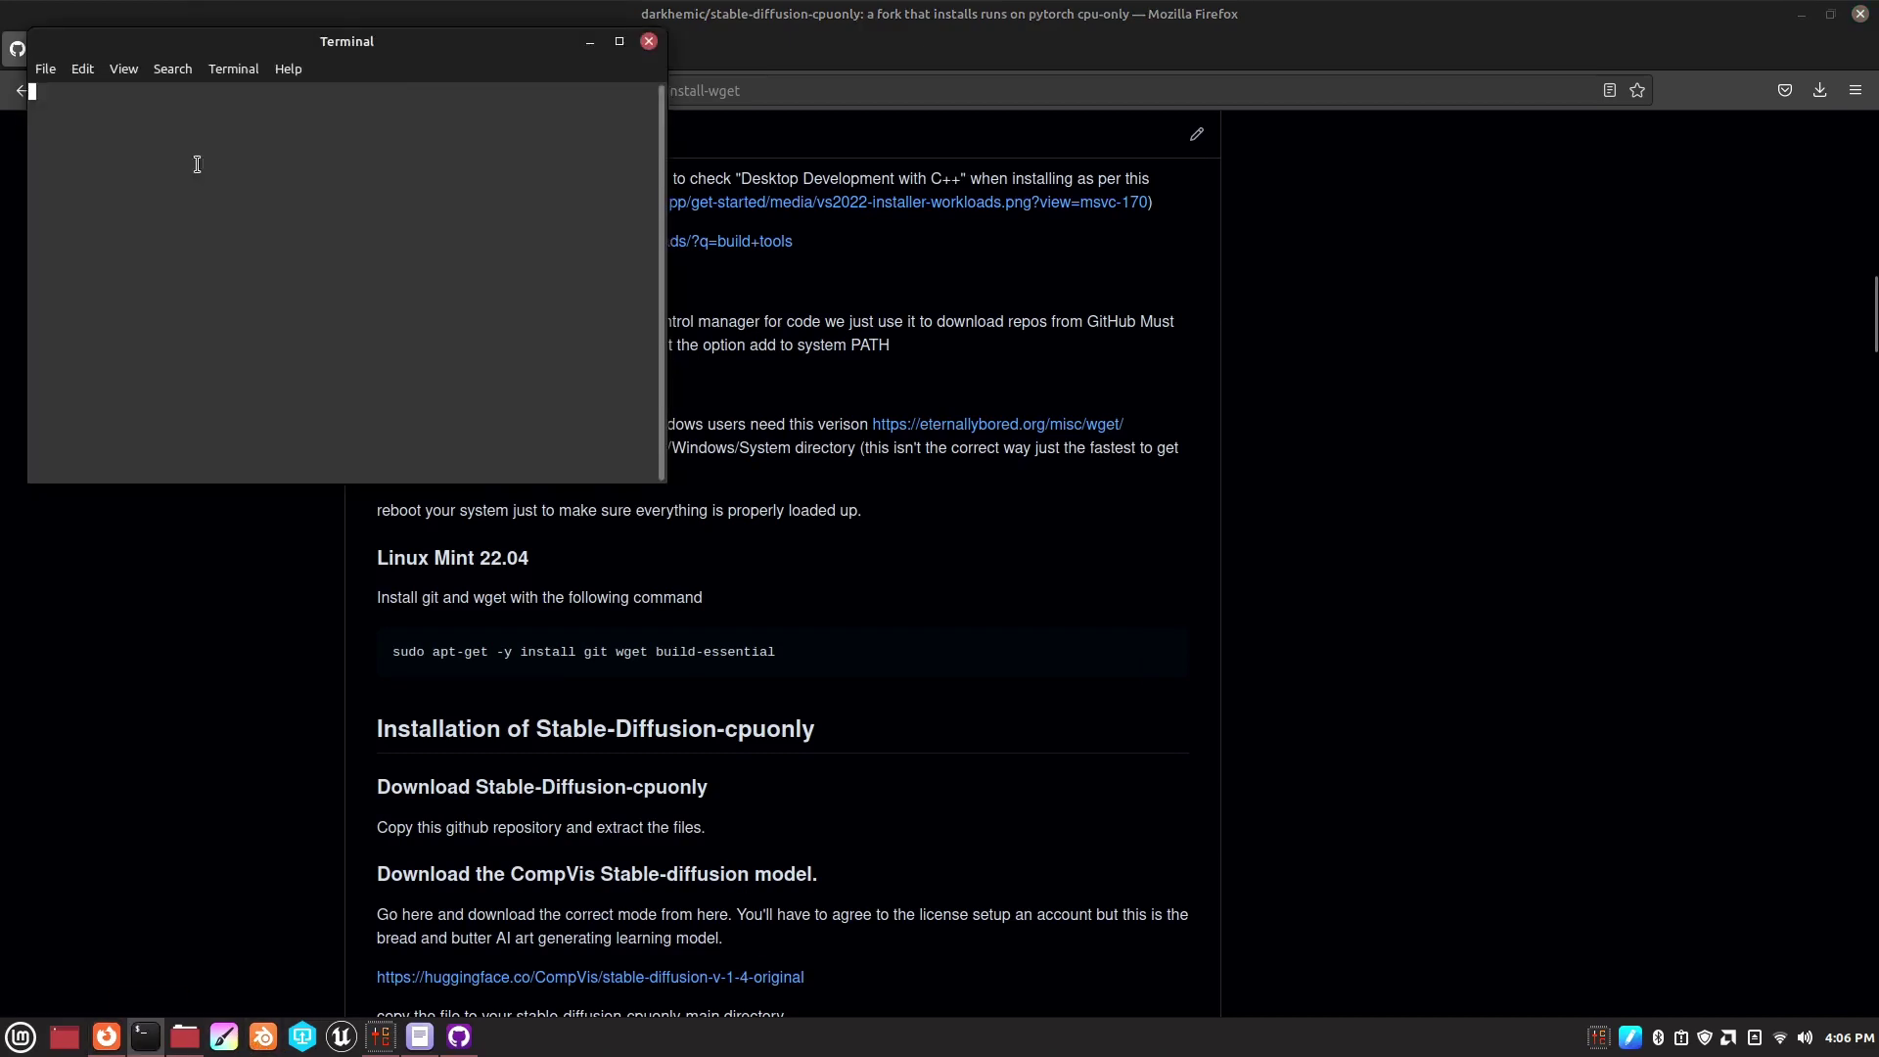
pyautogui.moveTo(269, 44); pyautogui.dragTo(760, 267)
pyautogui.rightClick(760, 310)
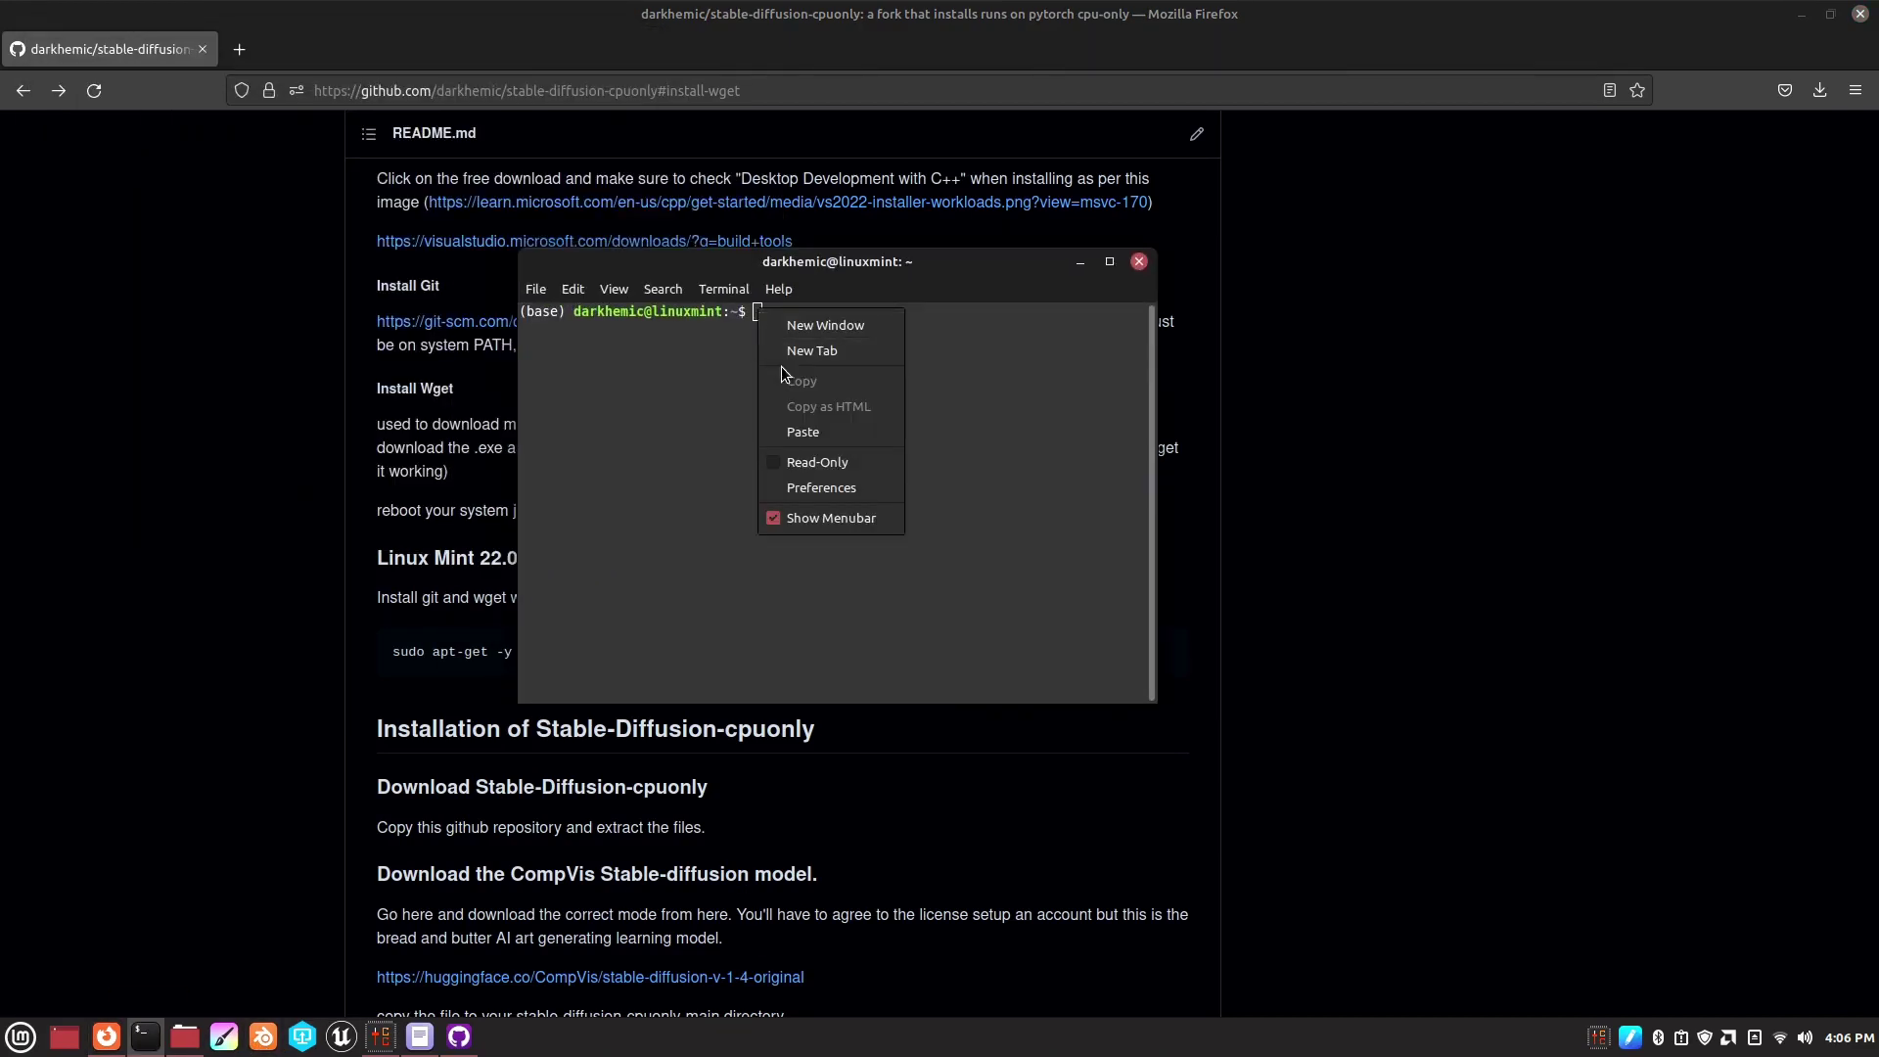
pyautogui.click(791, 432)
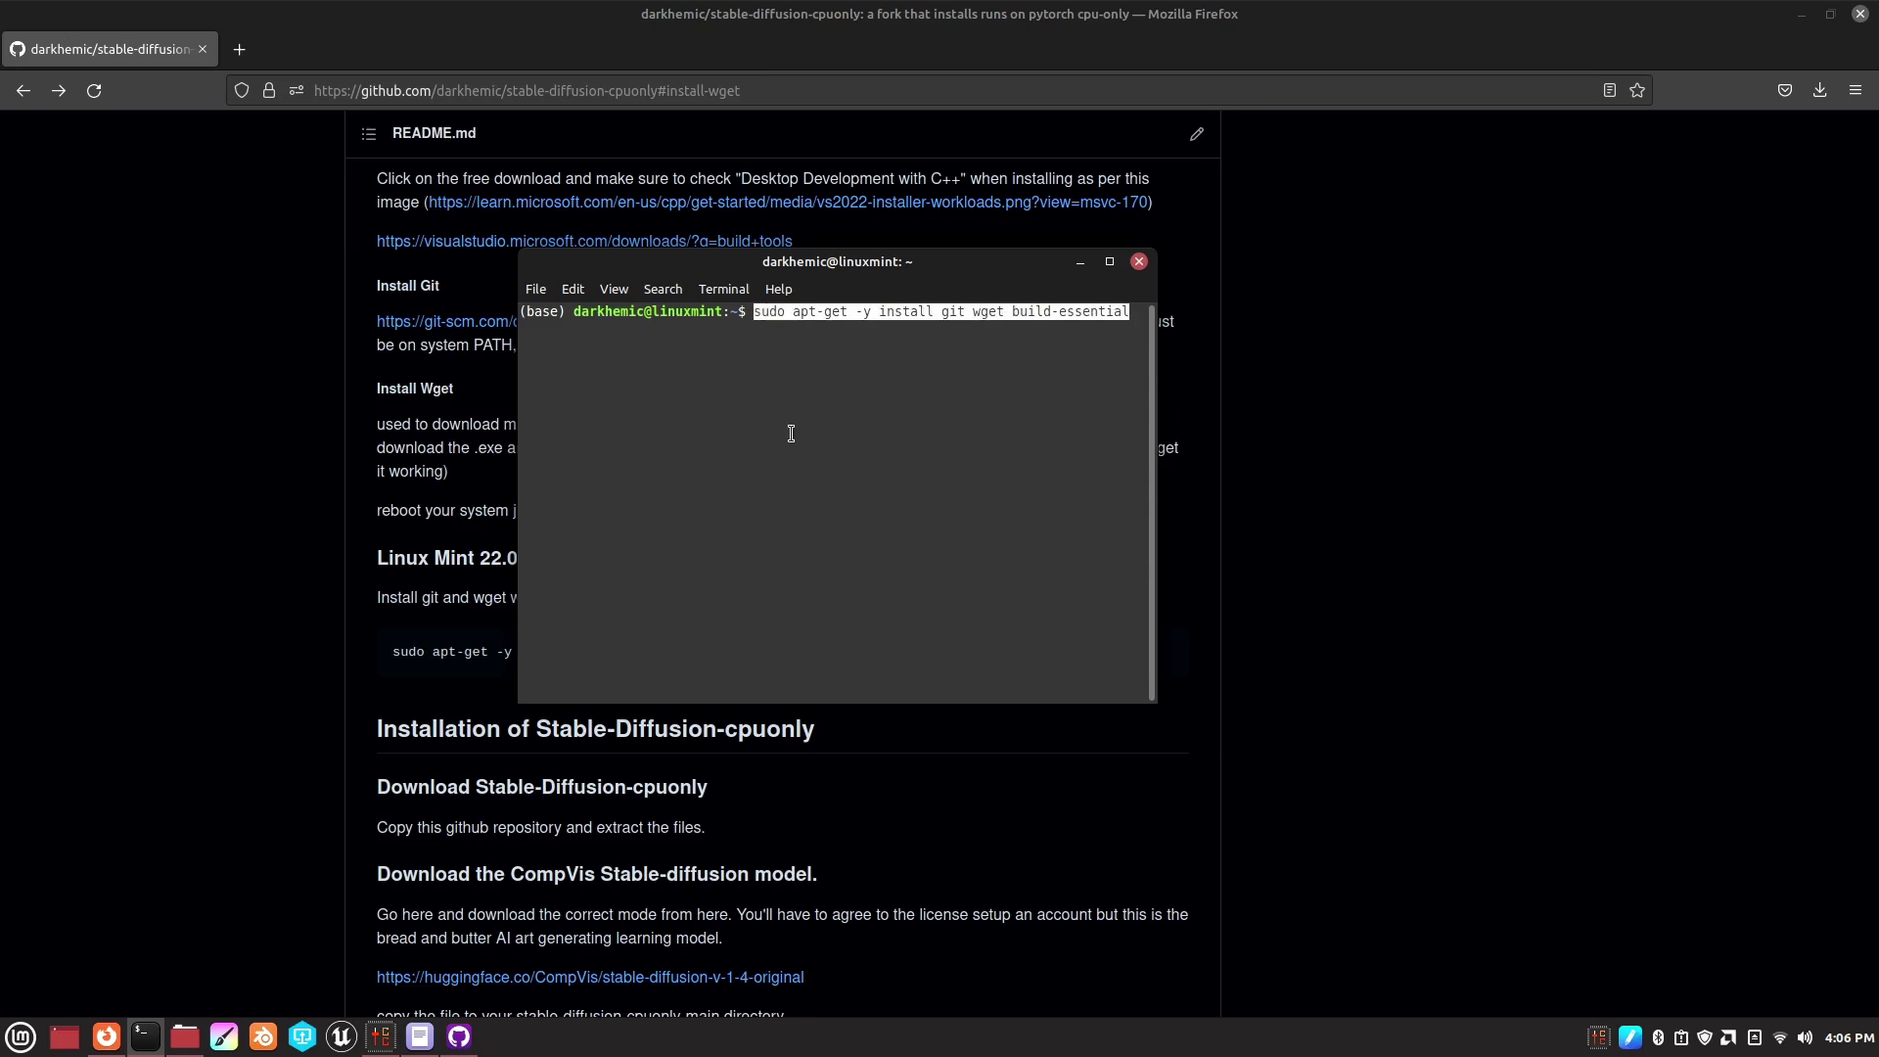
pyautogui.press('Return')
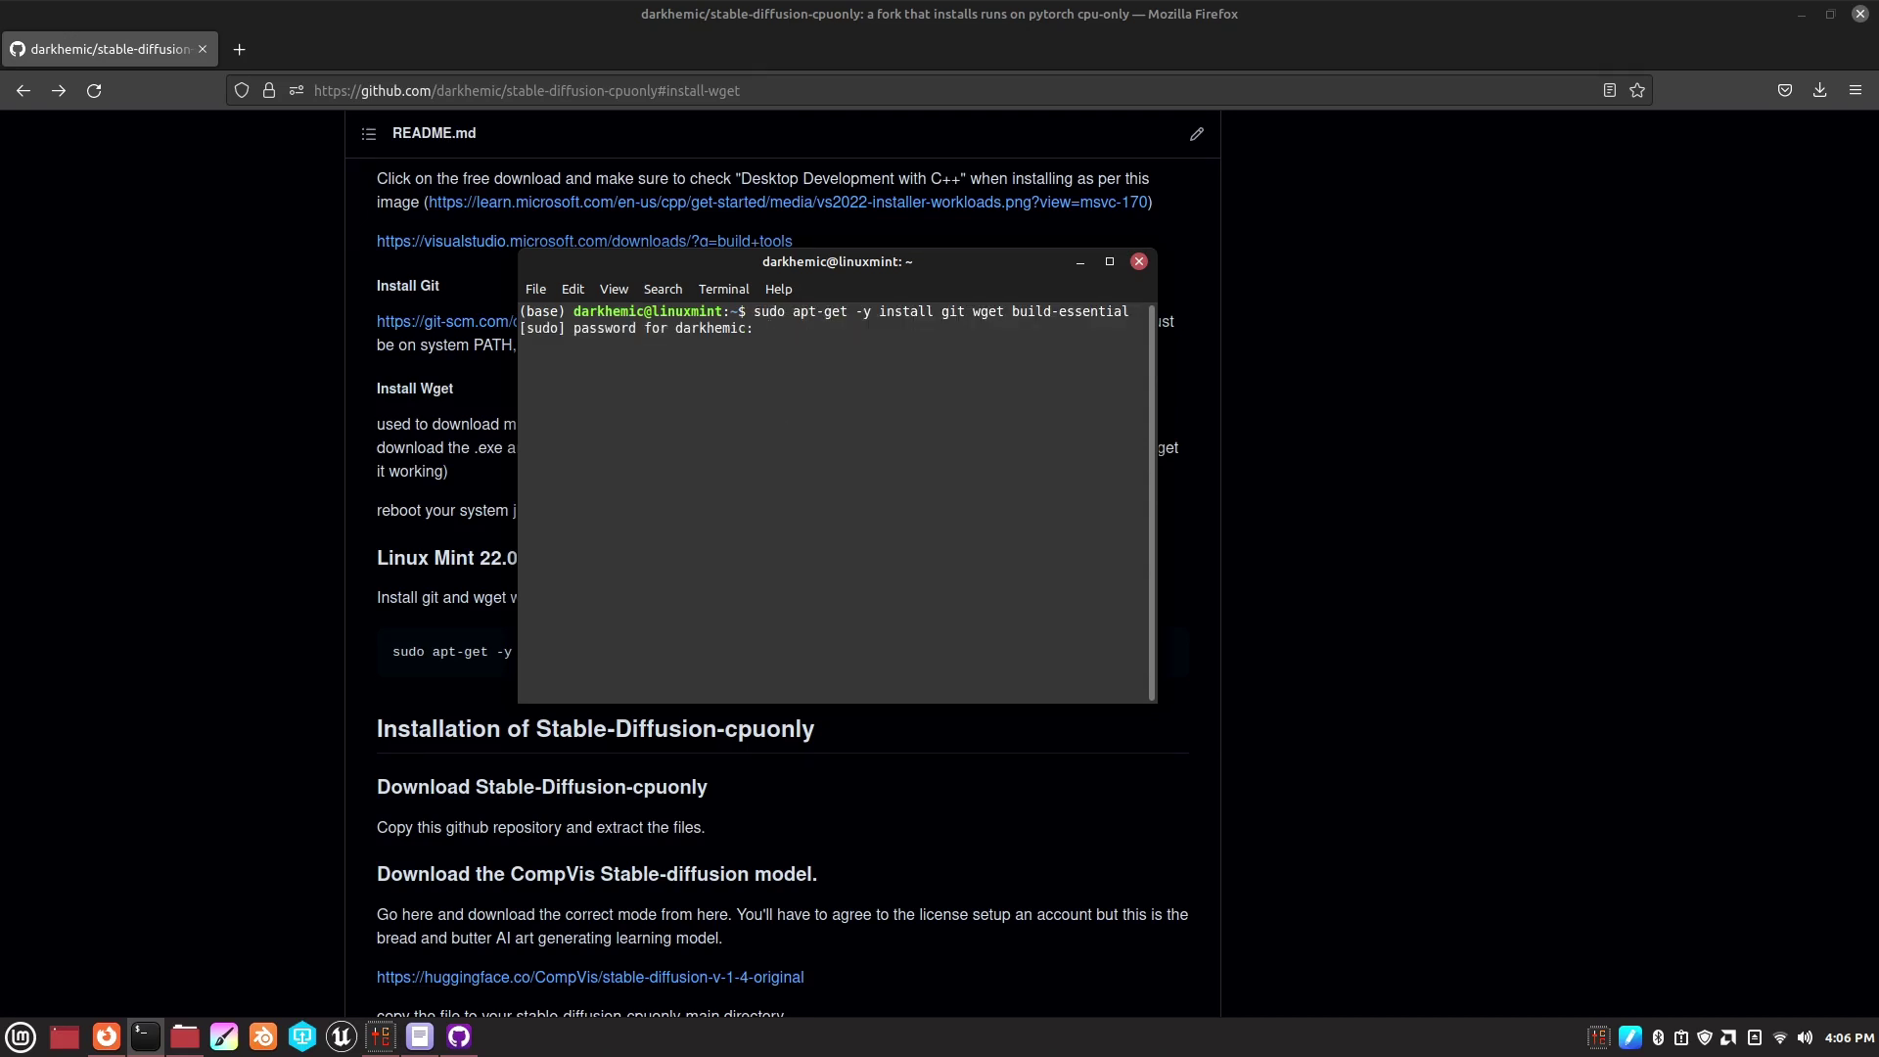
pyautogui.press('Return')
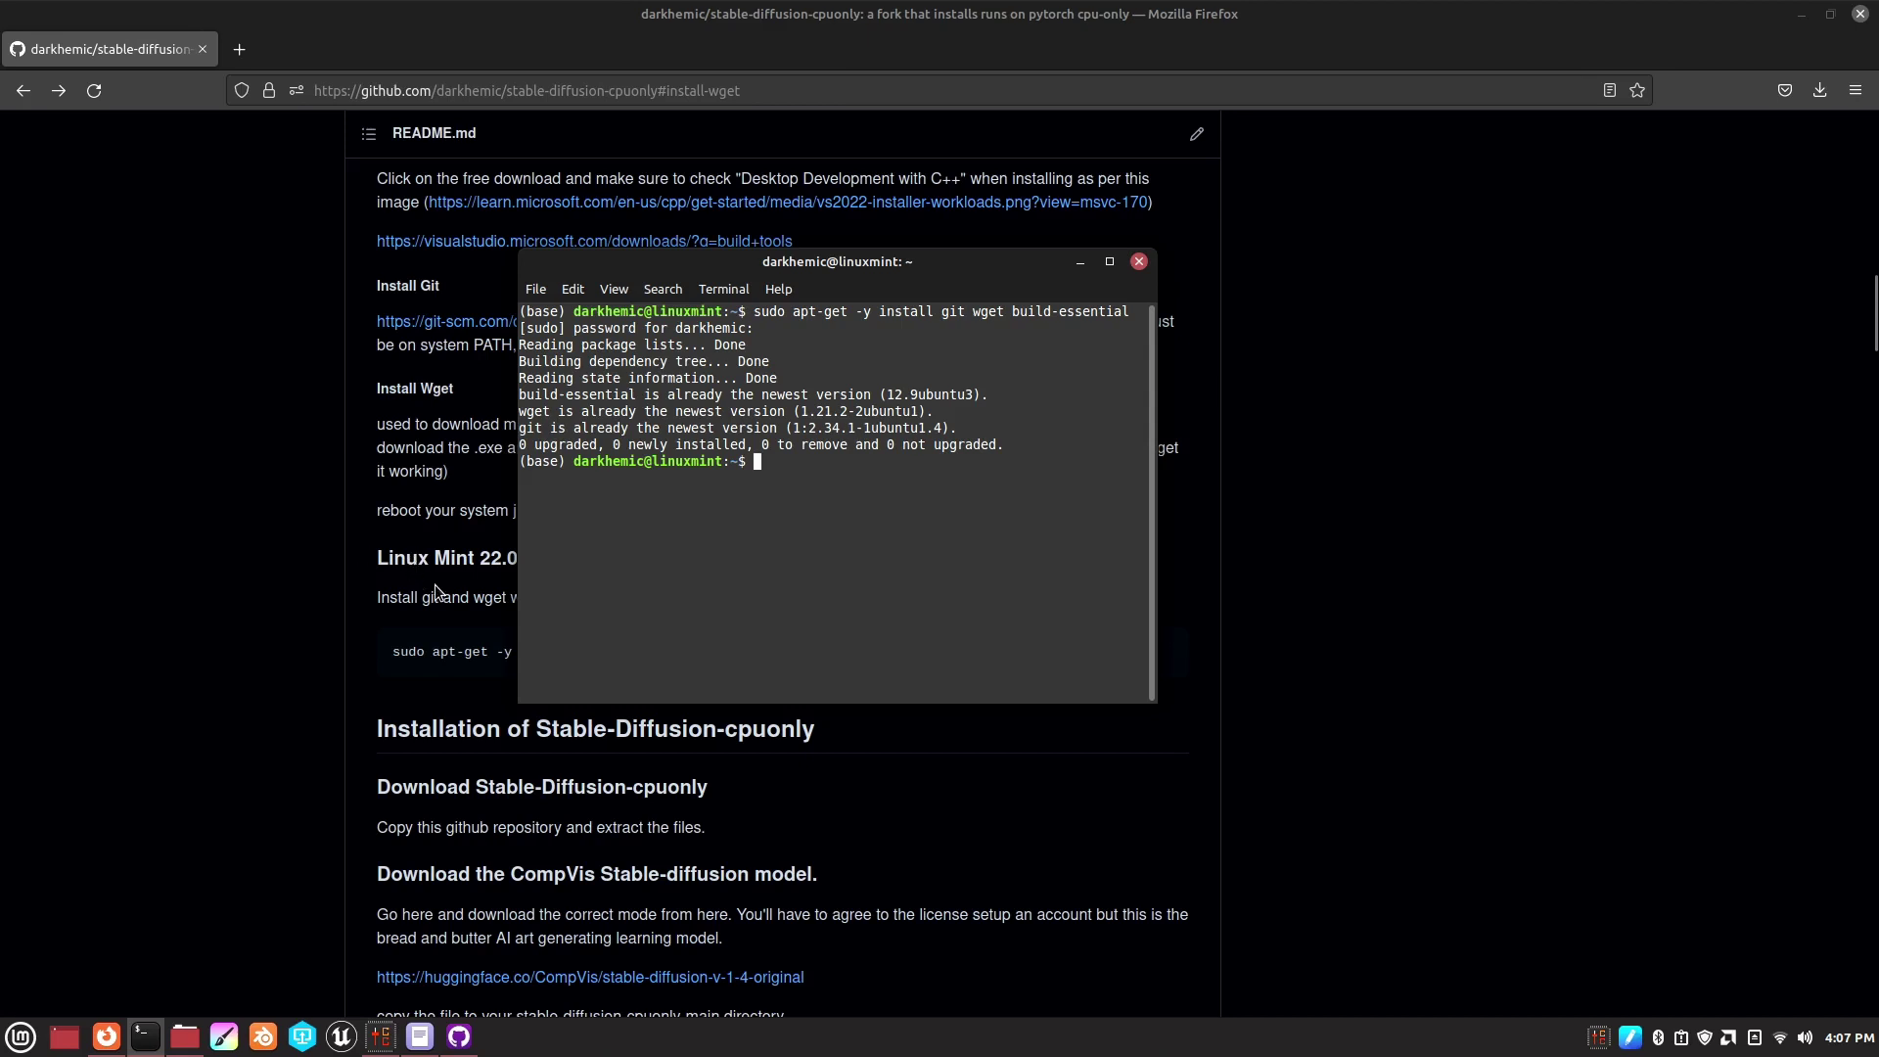
# - Download stable-diffusion-cpuonly-main.zip via the repository's Code > Download ZIP option
pyautogui.click(464, 641)
pyautogui.scroll(-2, 940, 871)
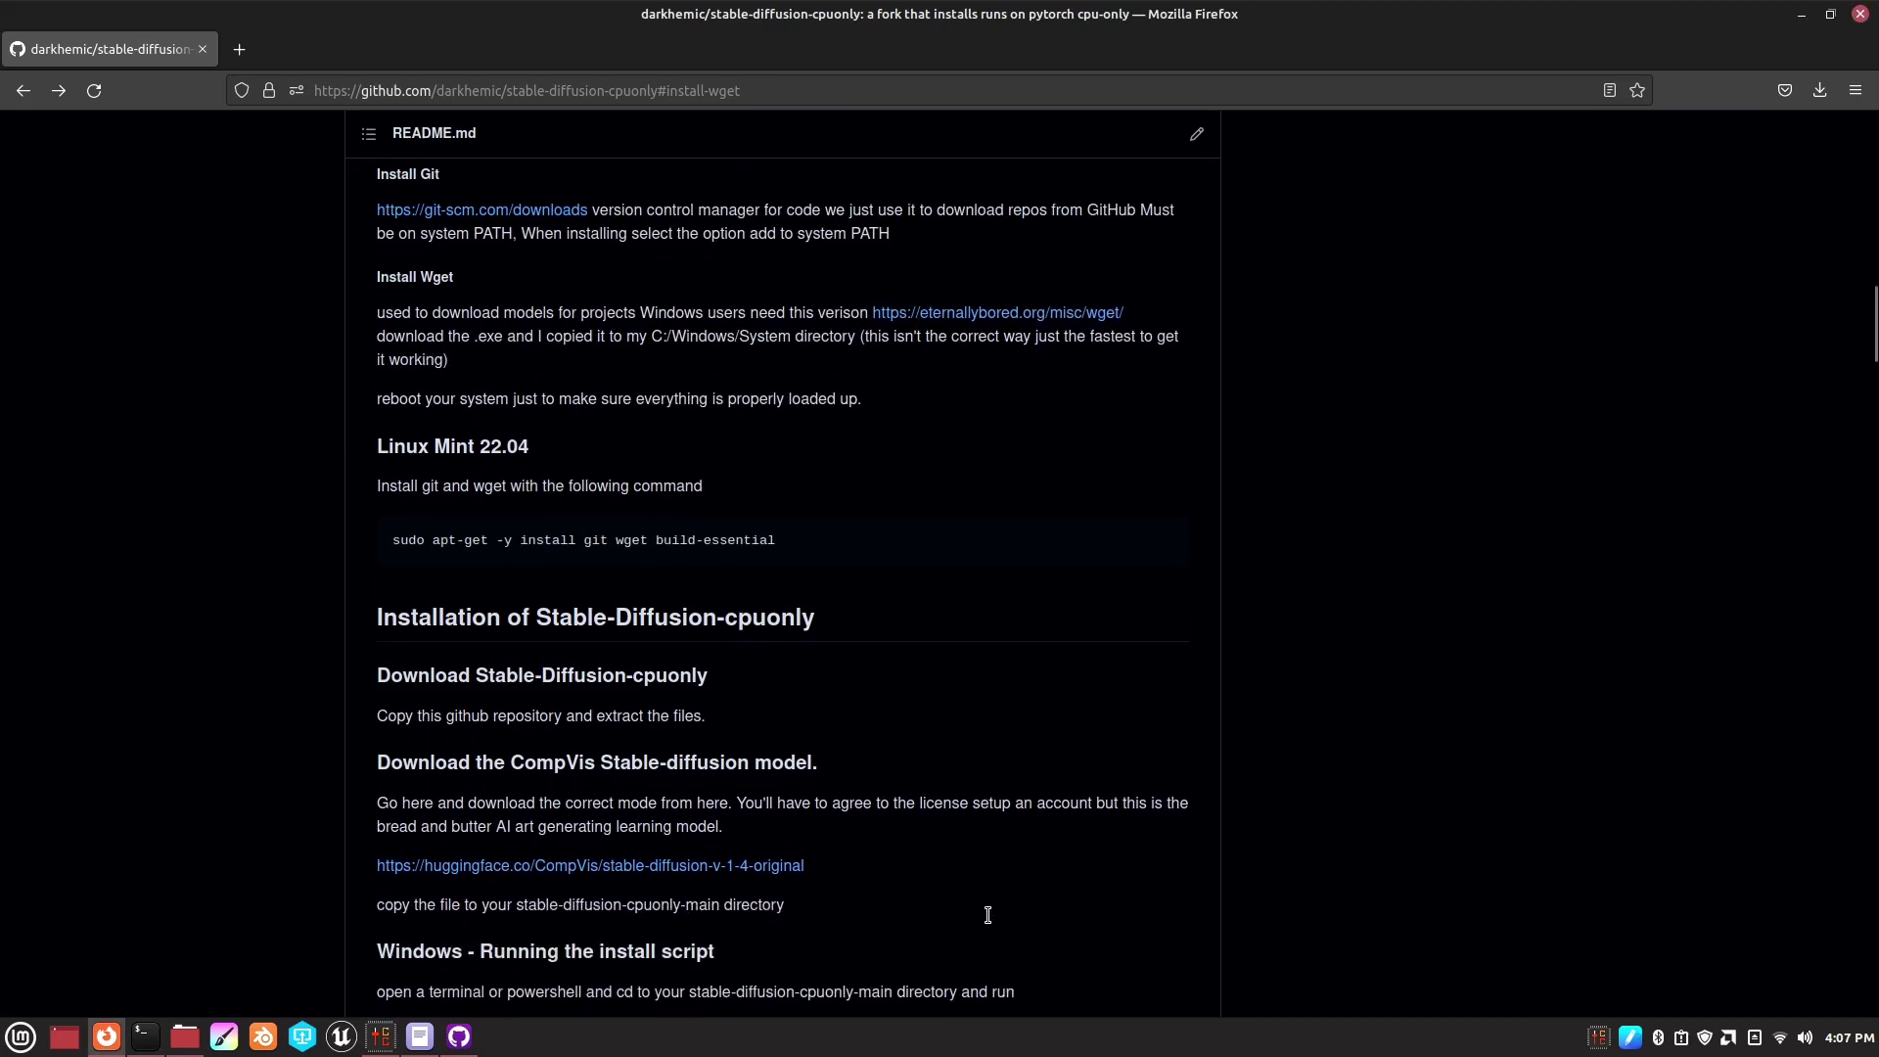
pyautogui.scroll(-1, 974, 775)
pyautogui.scroll(3, 968, 743)
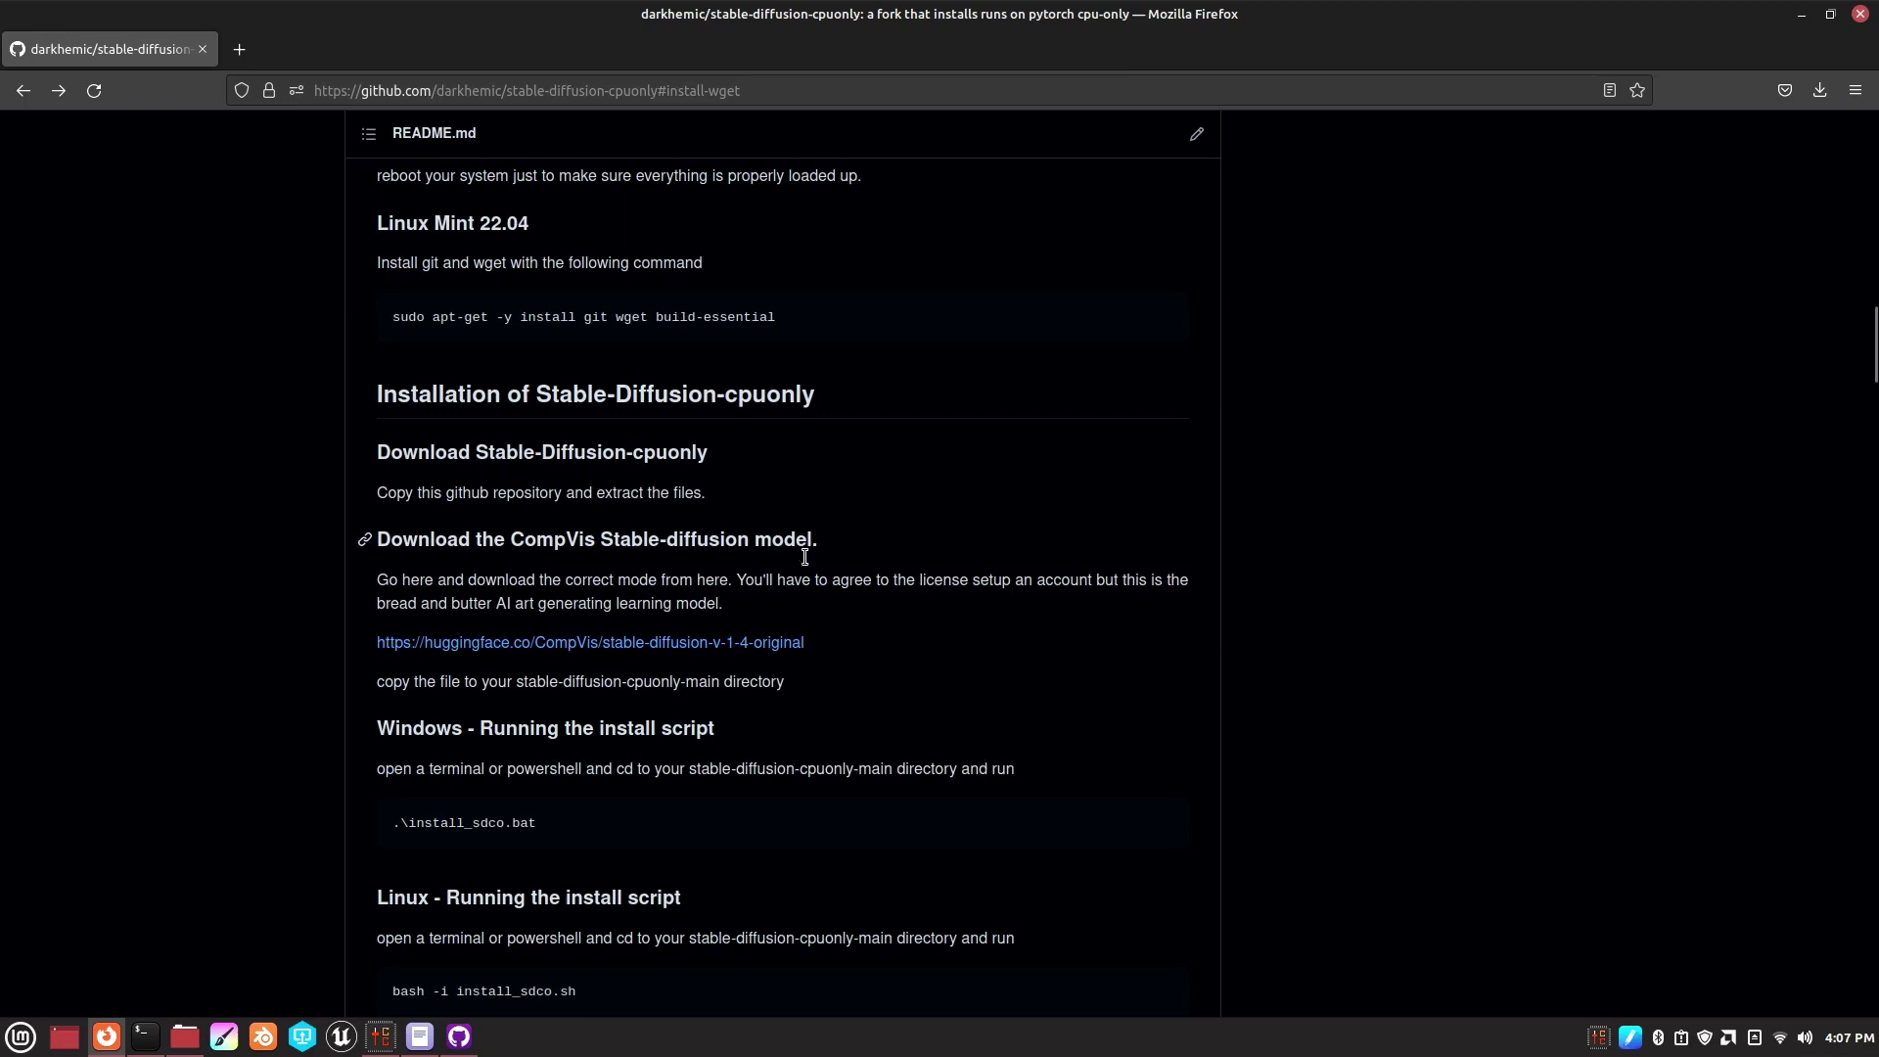
pyautogui.scroll(15, 812, 573)
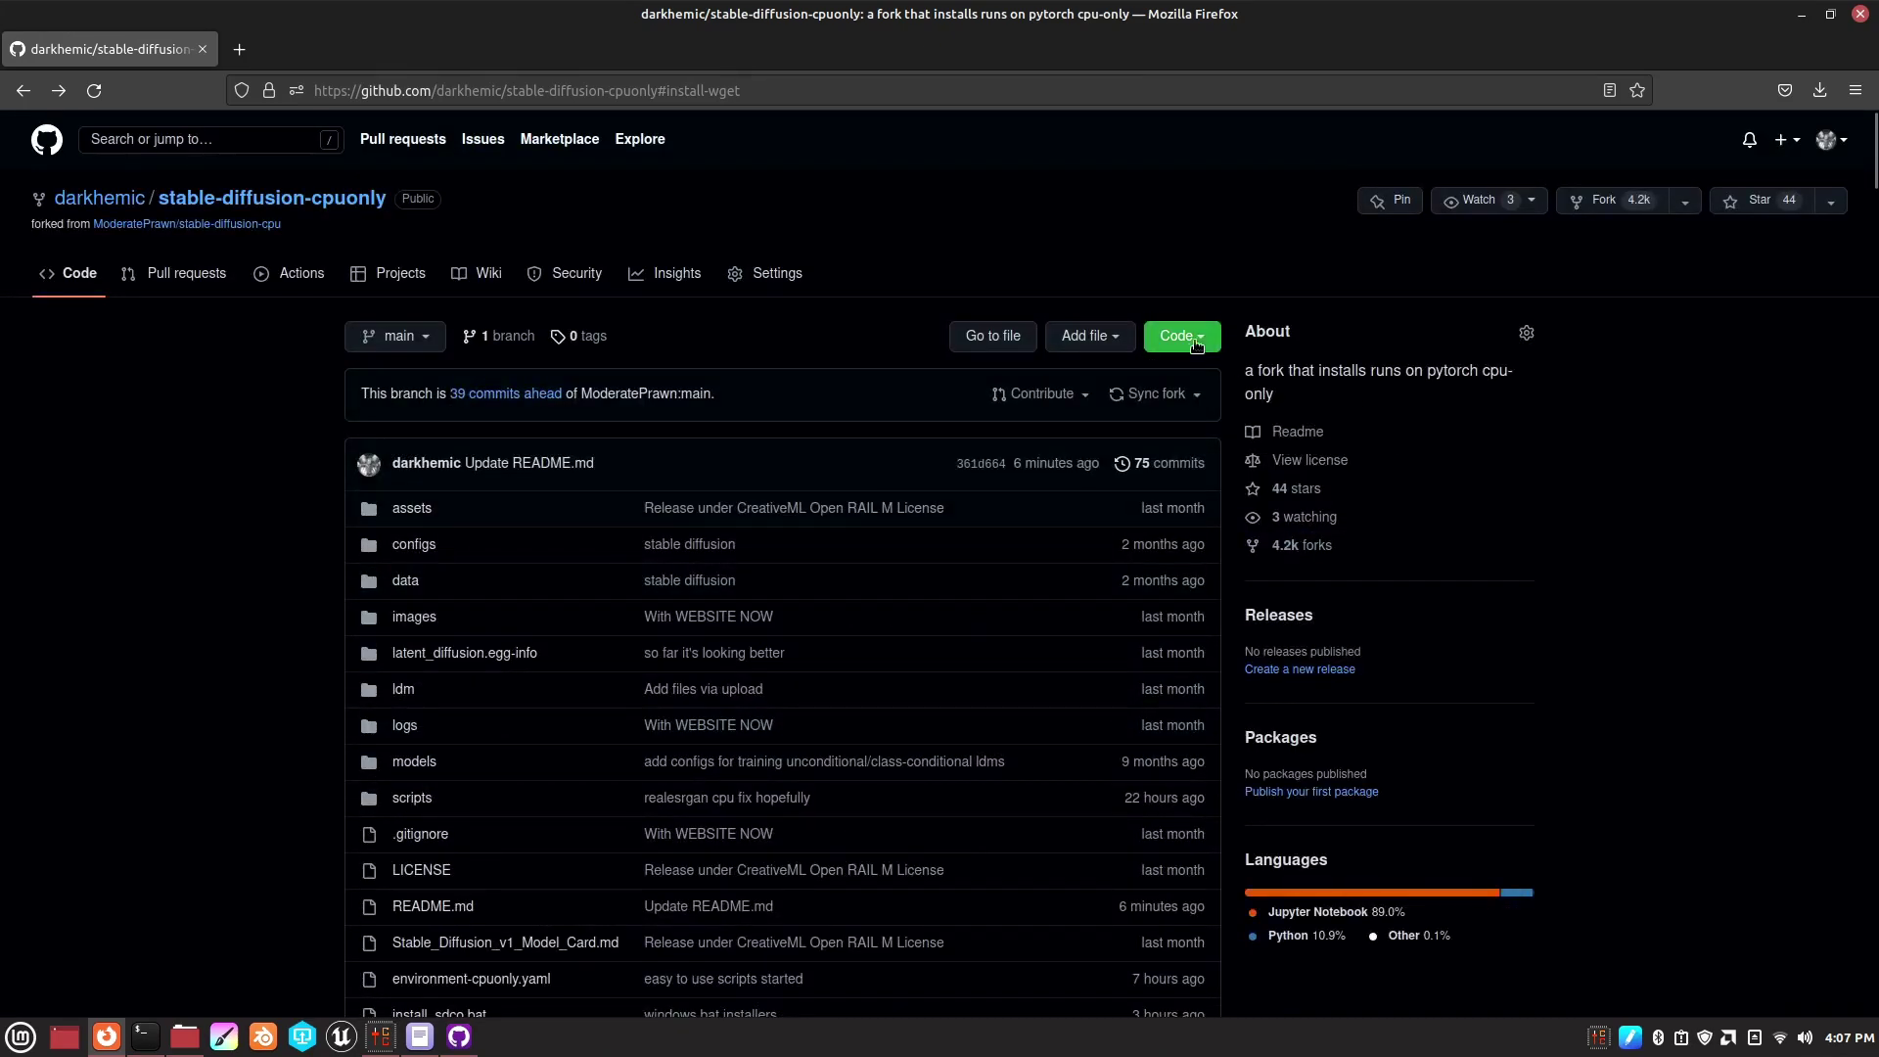
pyautogui.click(1169, 337)
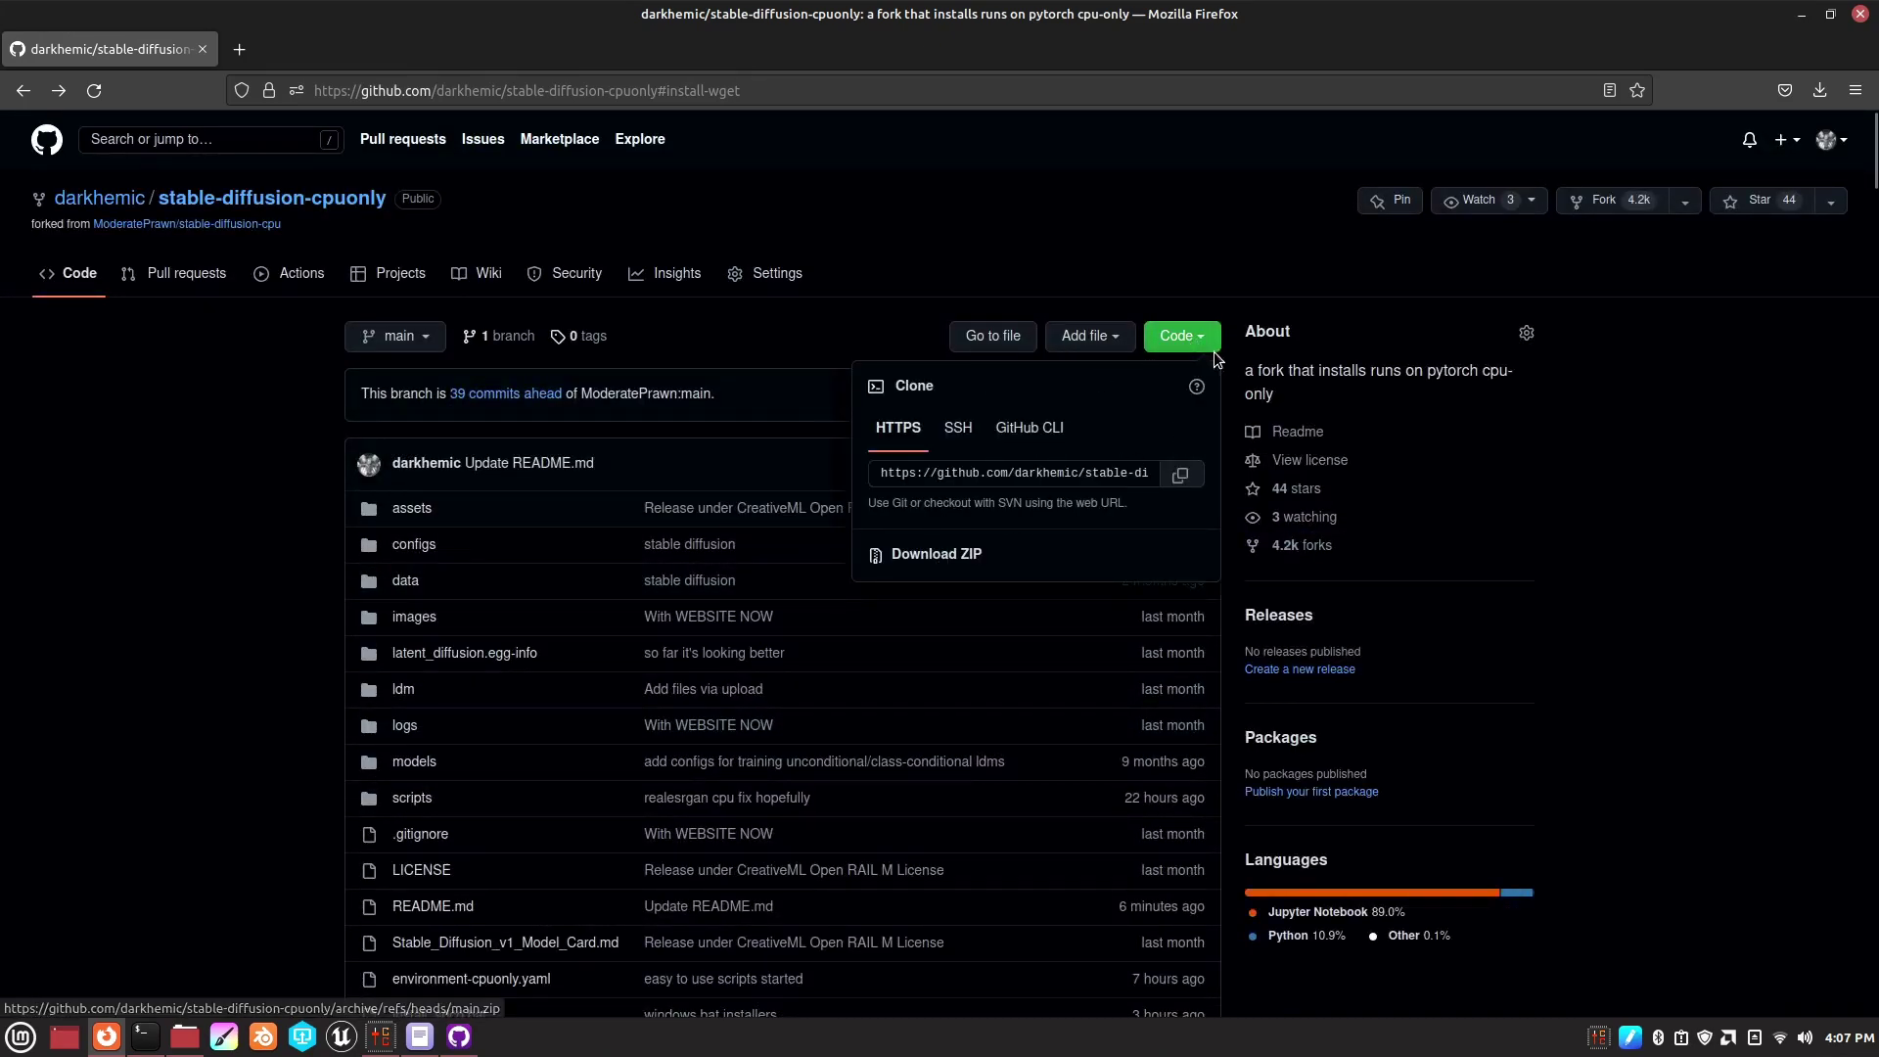
pyautogui.click(927, 555)
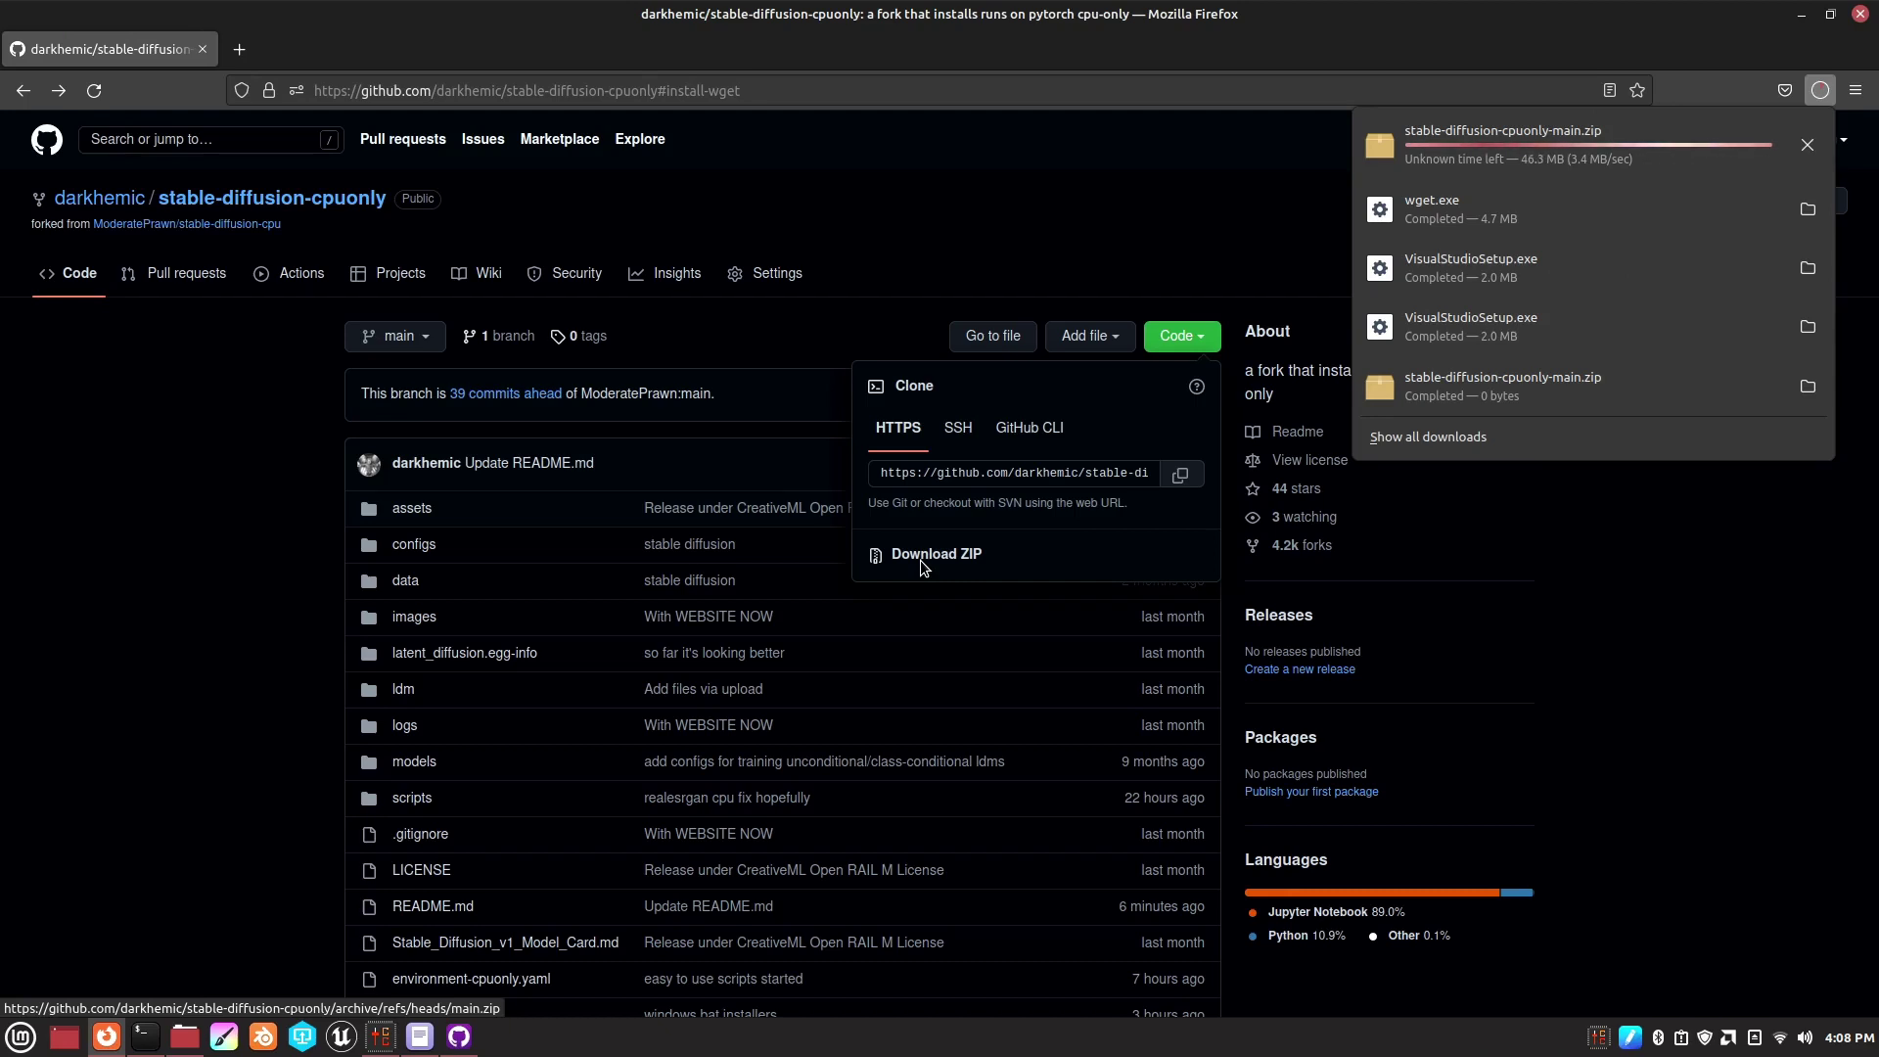
# - Extract stable-diffusion-cpuonly-main.zip in place in the Downloads folder
pyautogui.click(199, 1027)
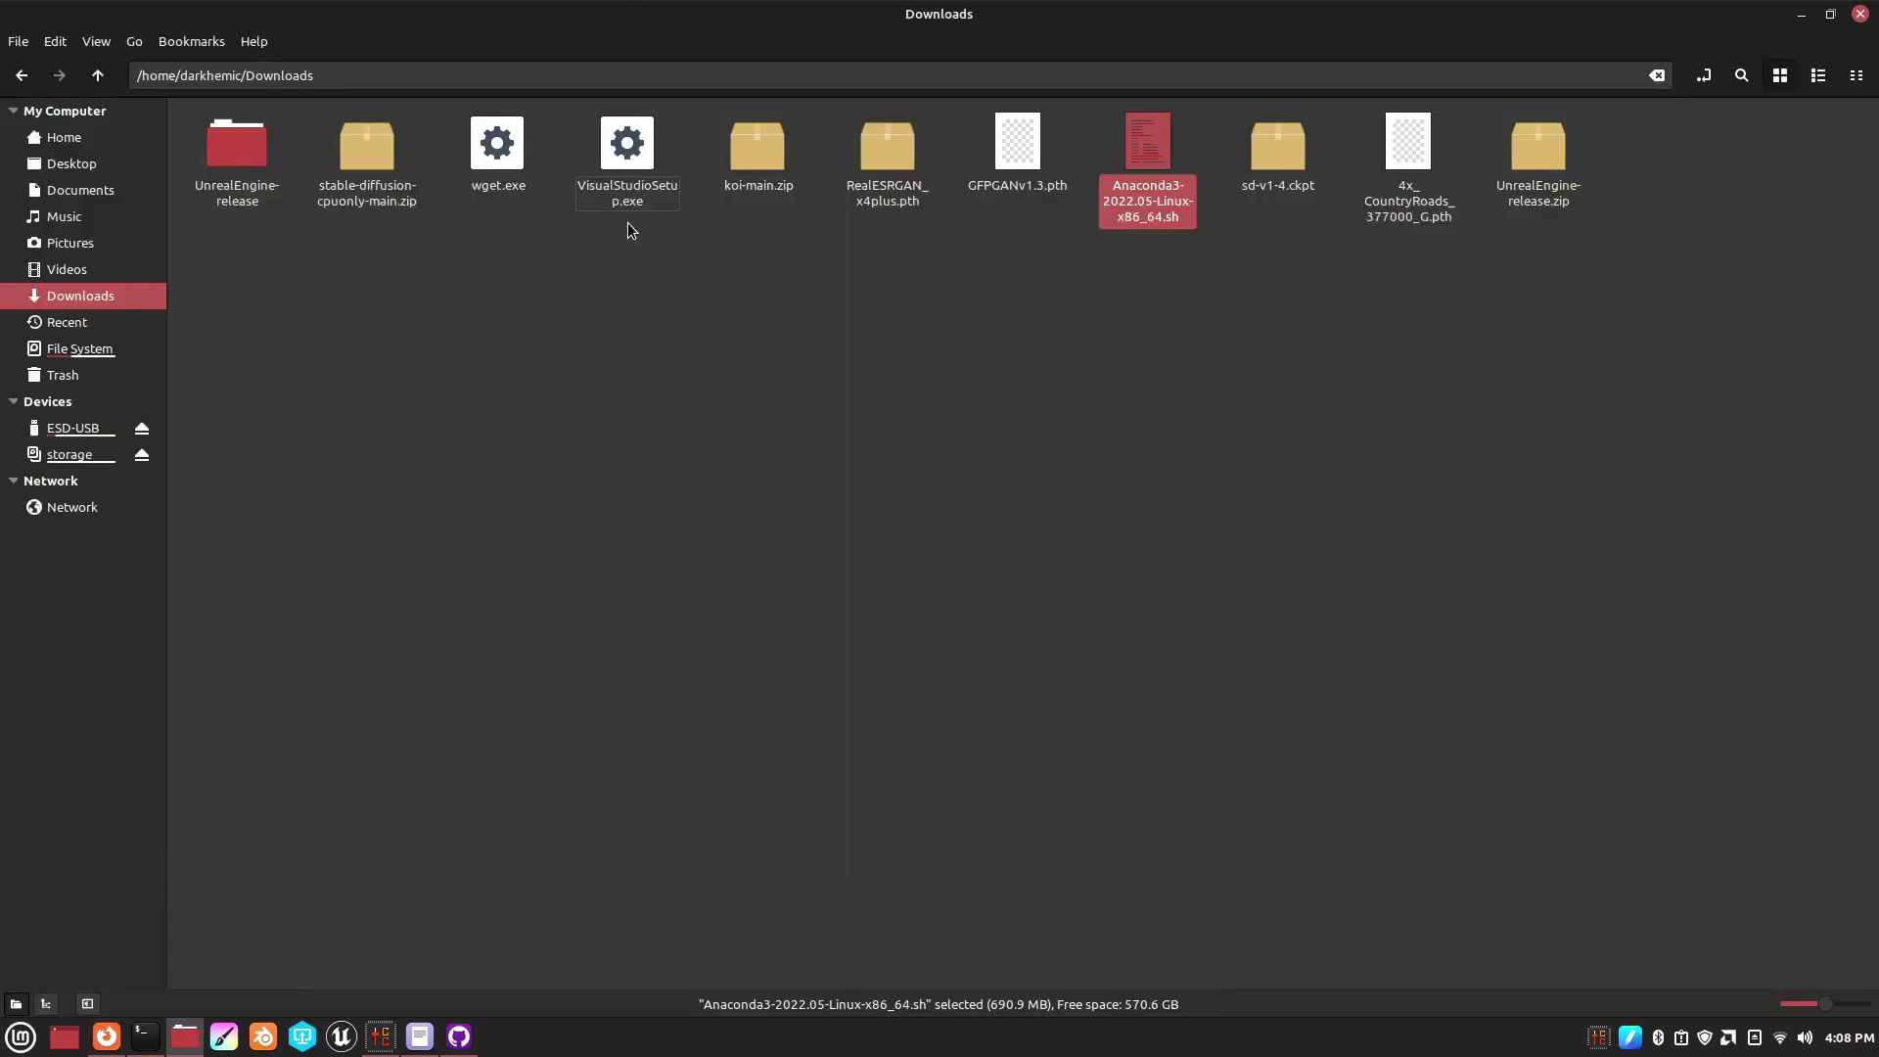
pyautogui.click(645, 344)
pyautogui.rightClick(370, 200)
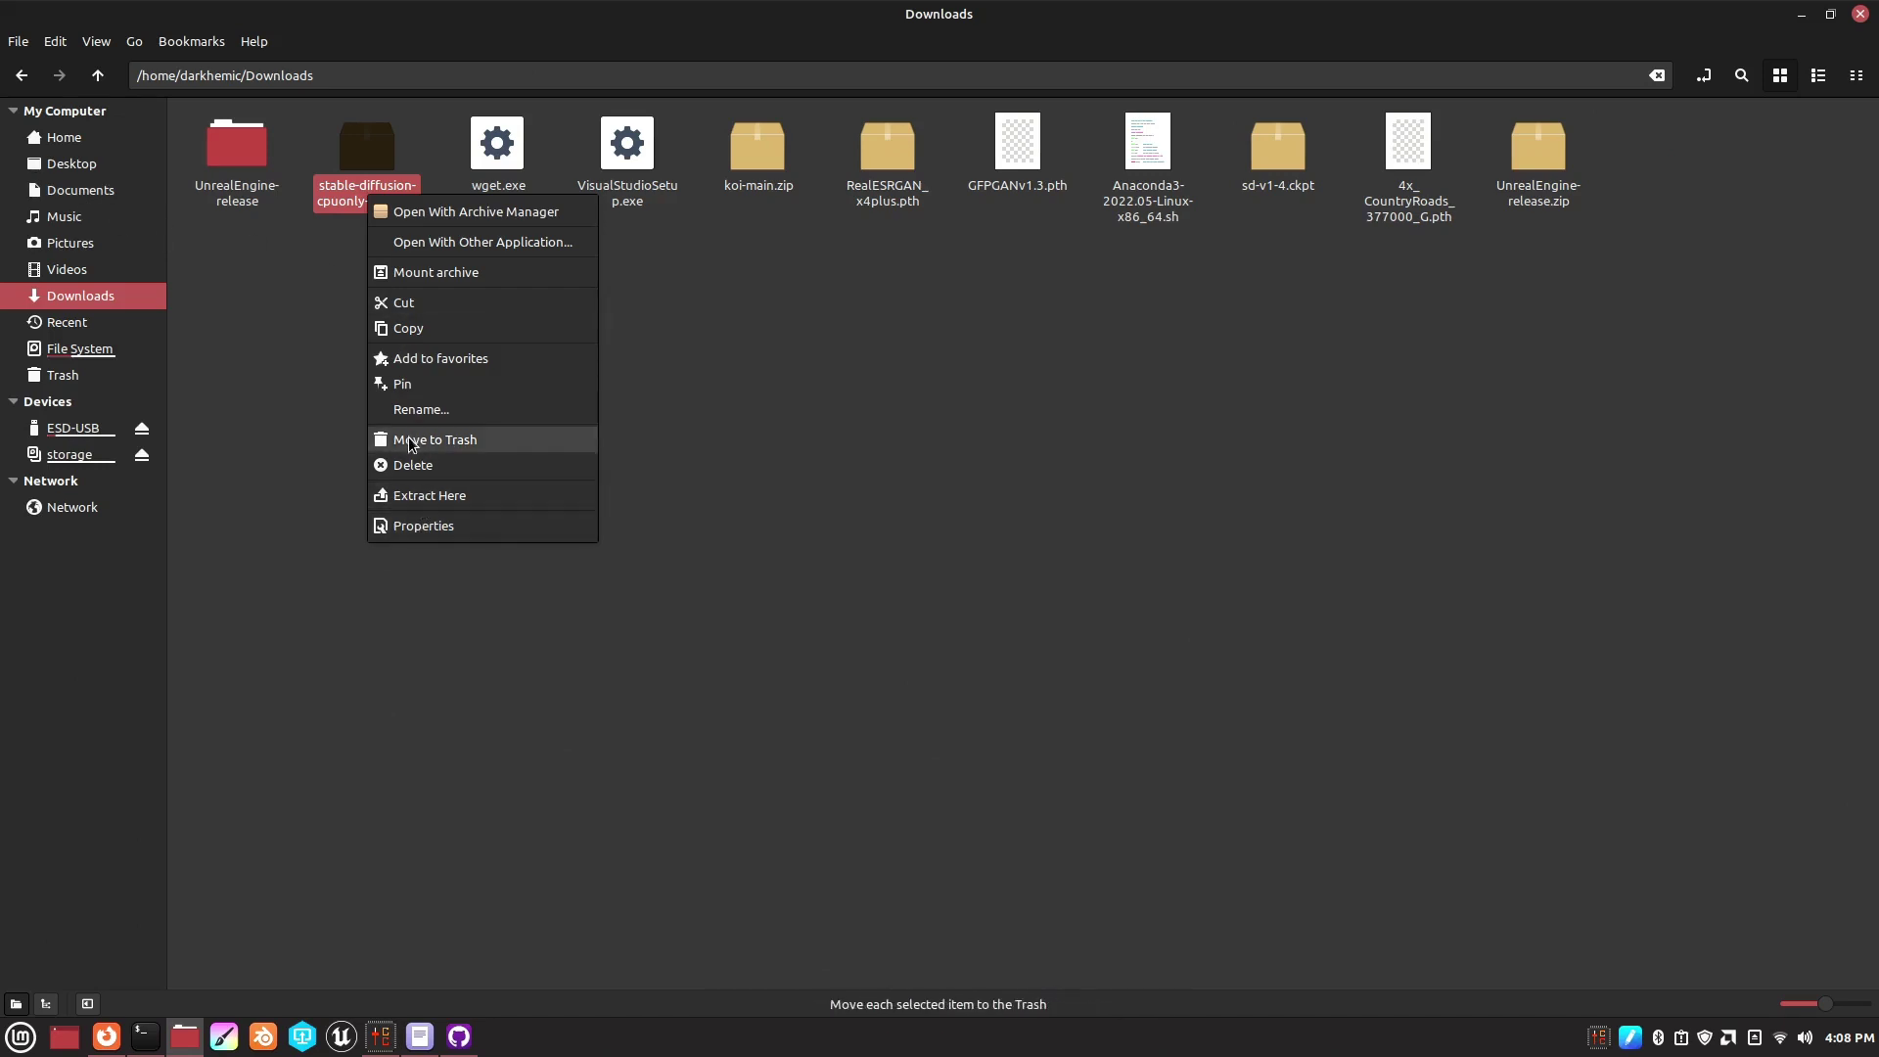
pyautogui.click(427, 495)
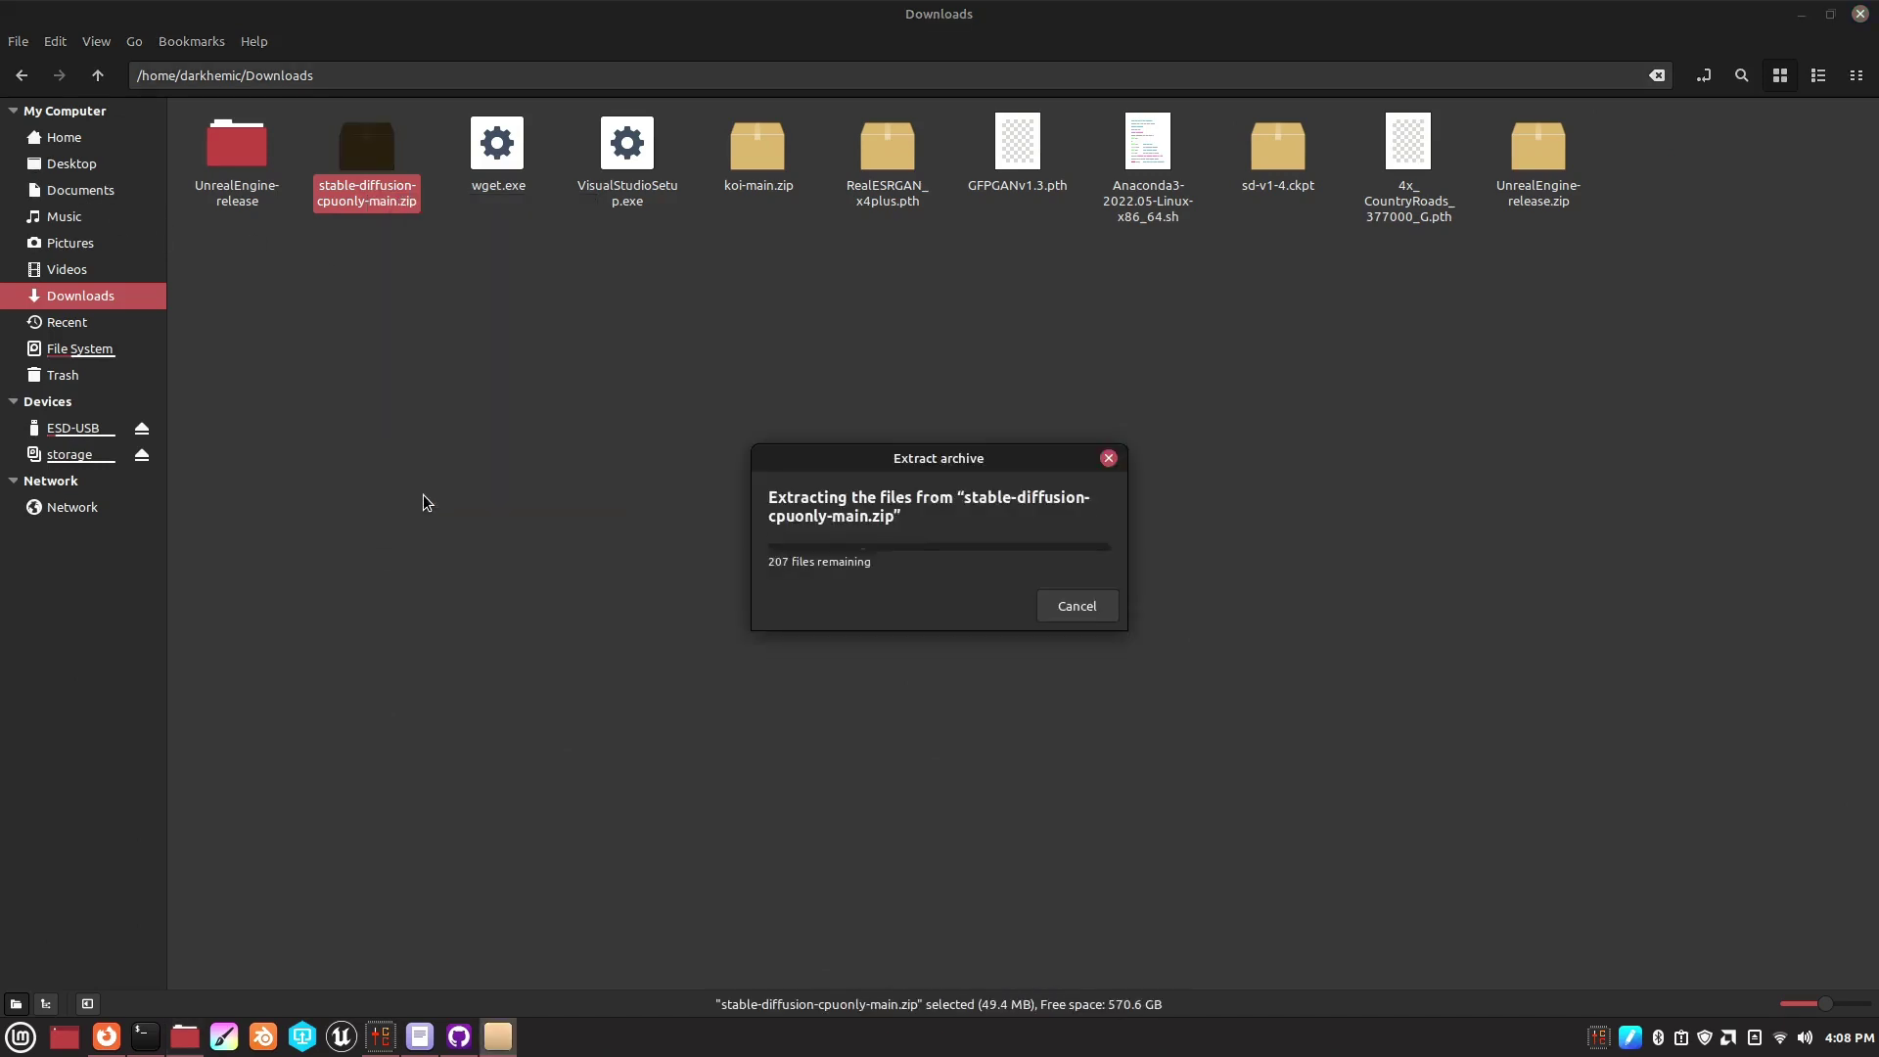
pyautogui.click(367, 172)
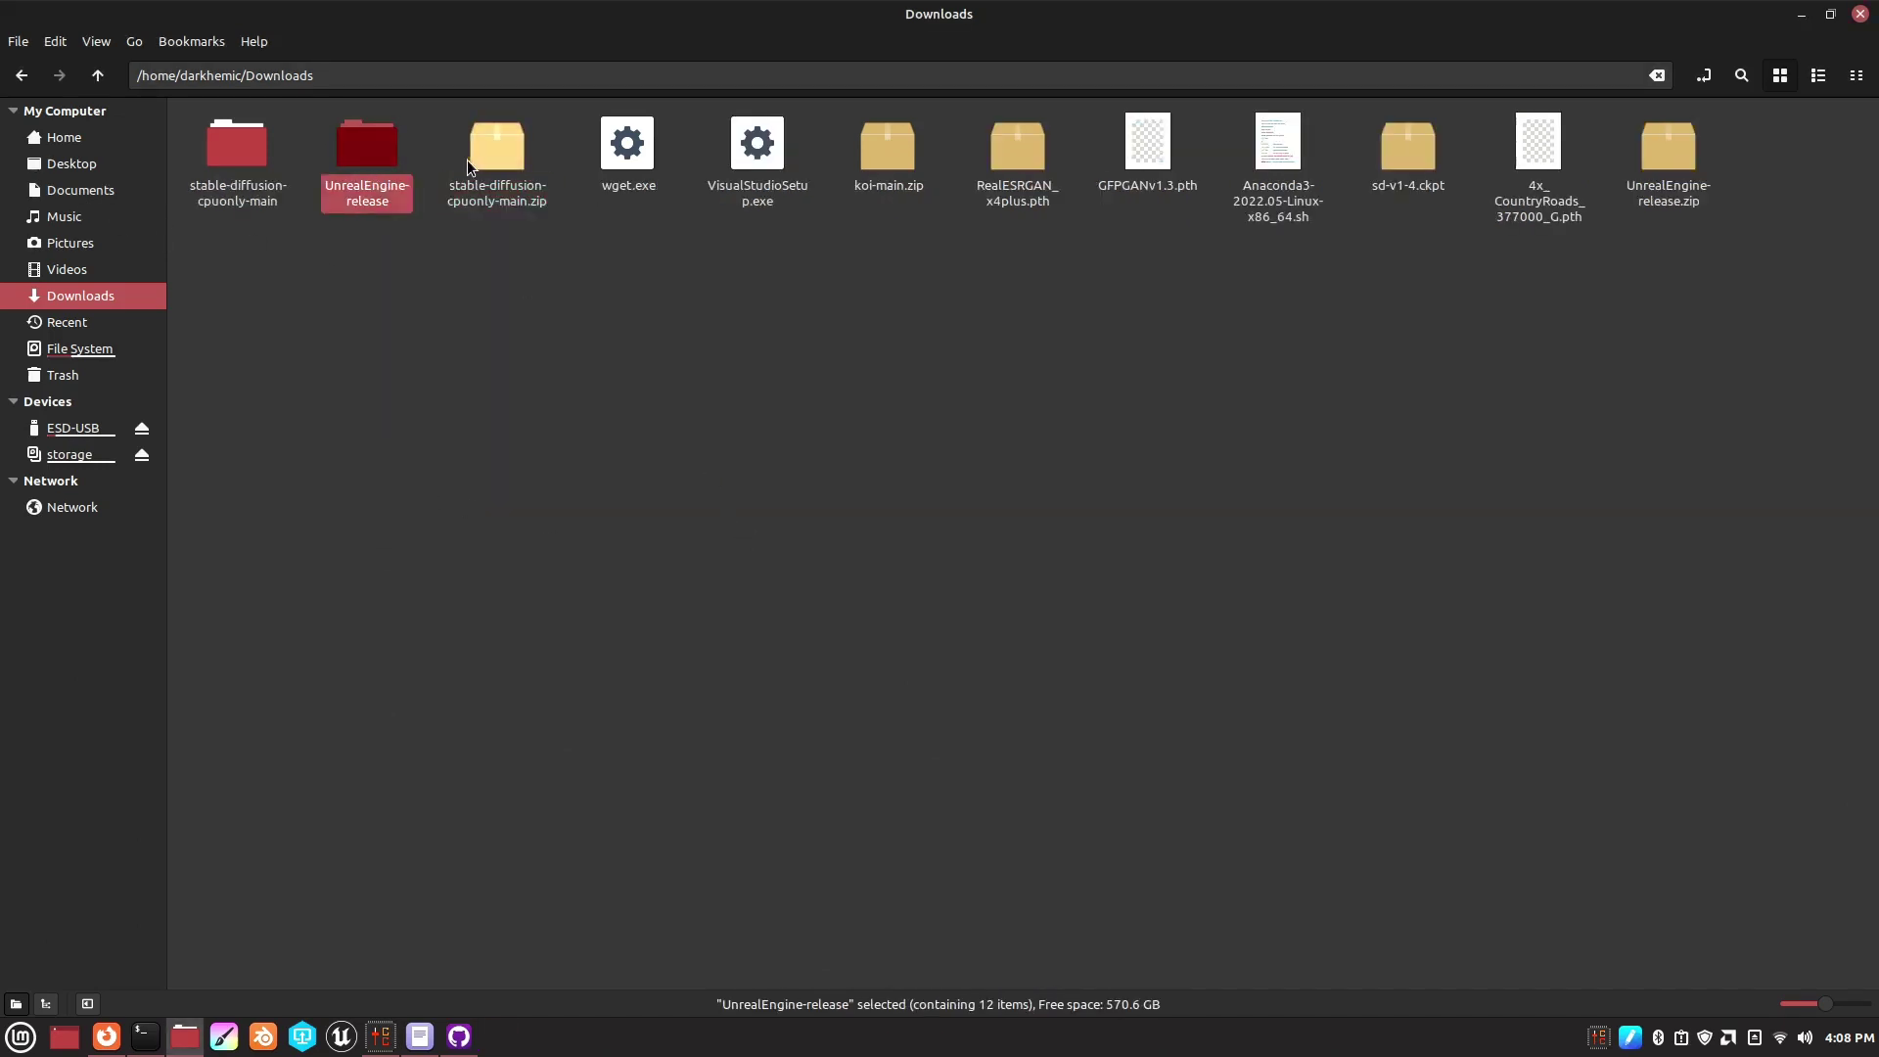
# - Copy the extracted stable-diffusion-cpuonly-main folder and paste it into the home folder
pyautogui.click(231, 164)
pyautogui.rightClick(232, 165)
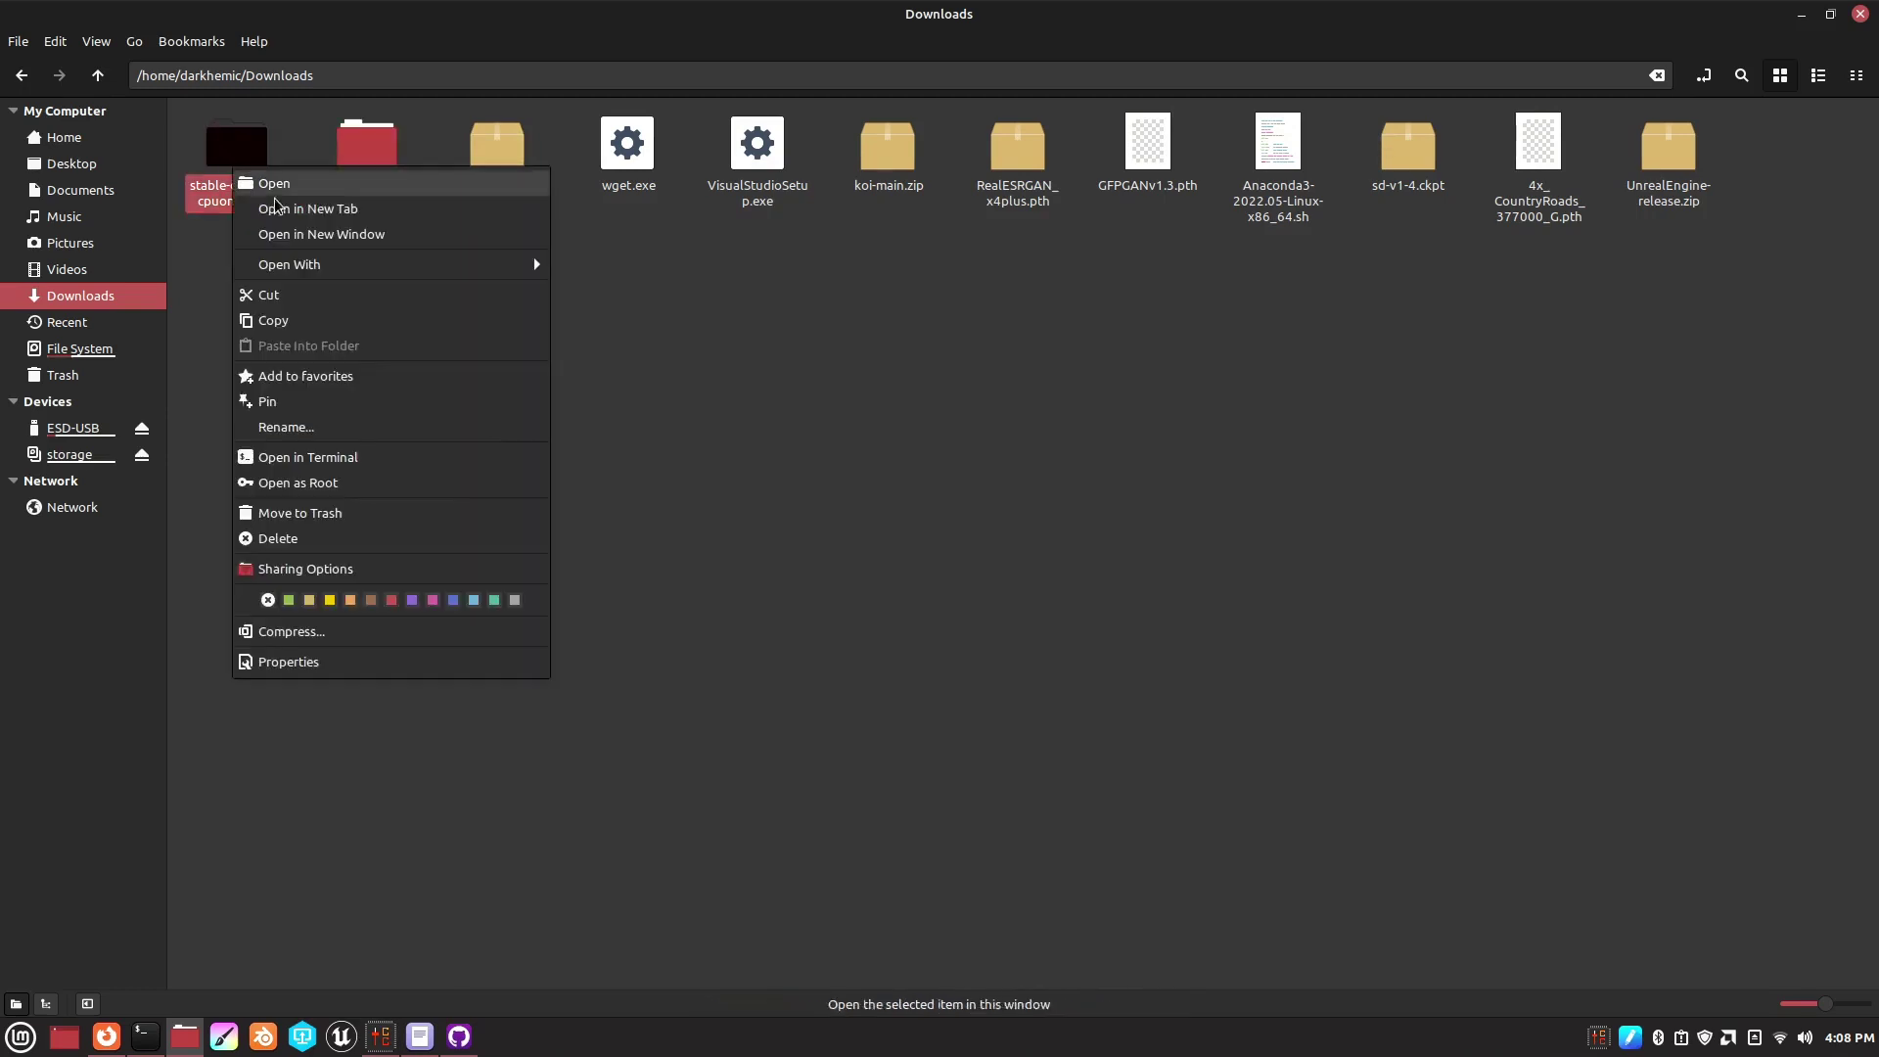
pyautogui.click(274, 319)
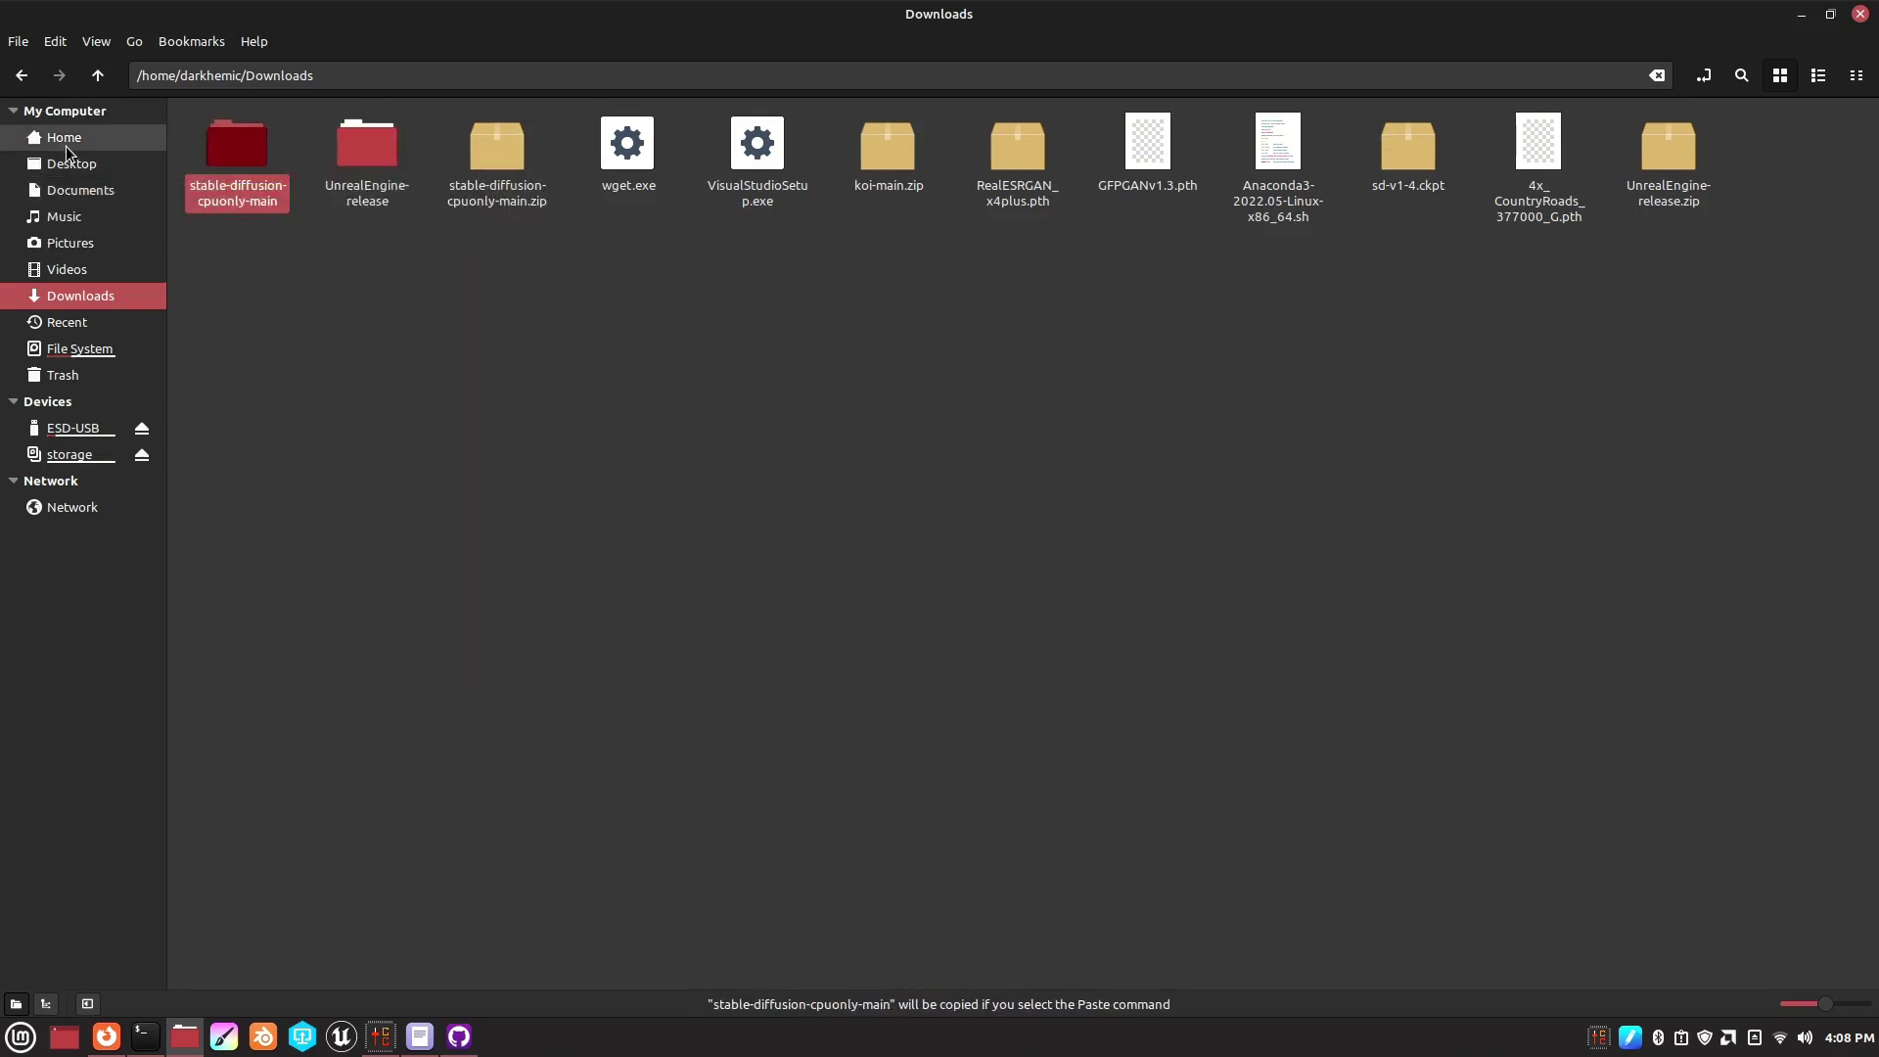
pyautogui.click(66, 145)
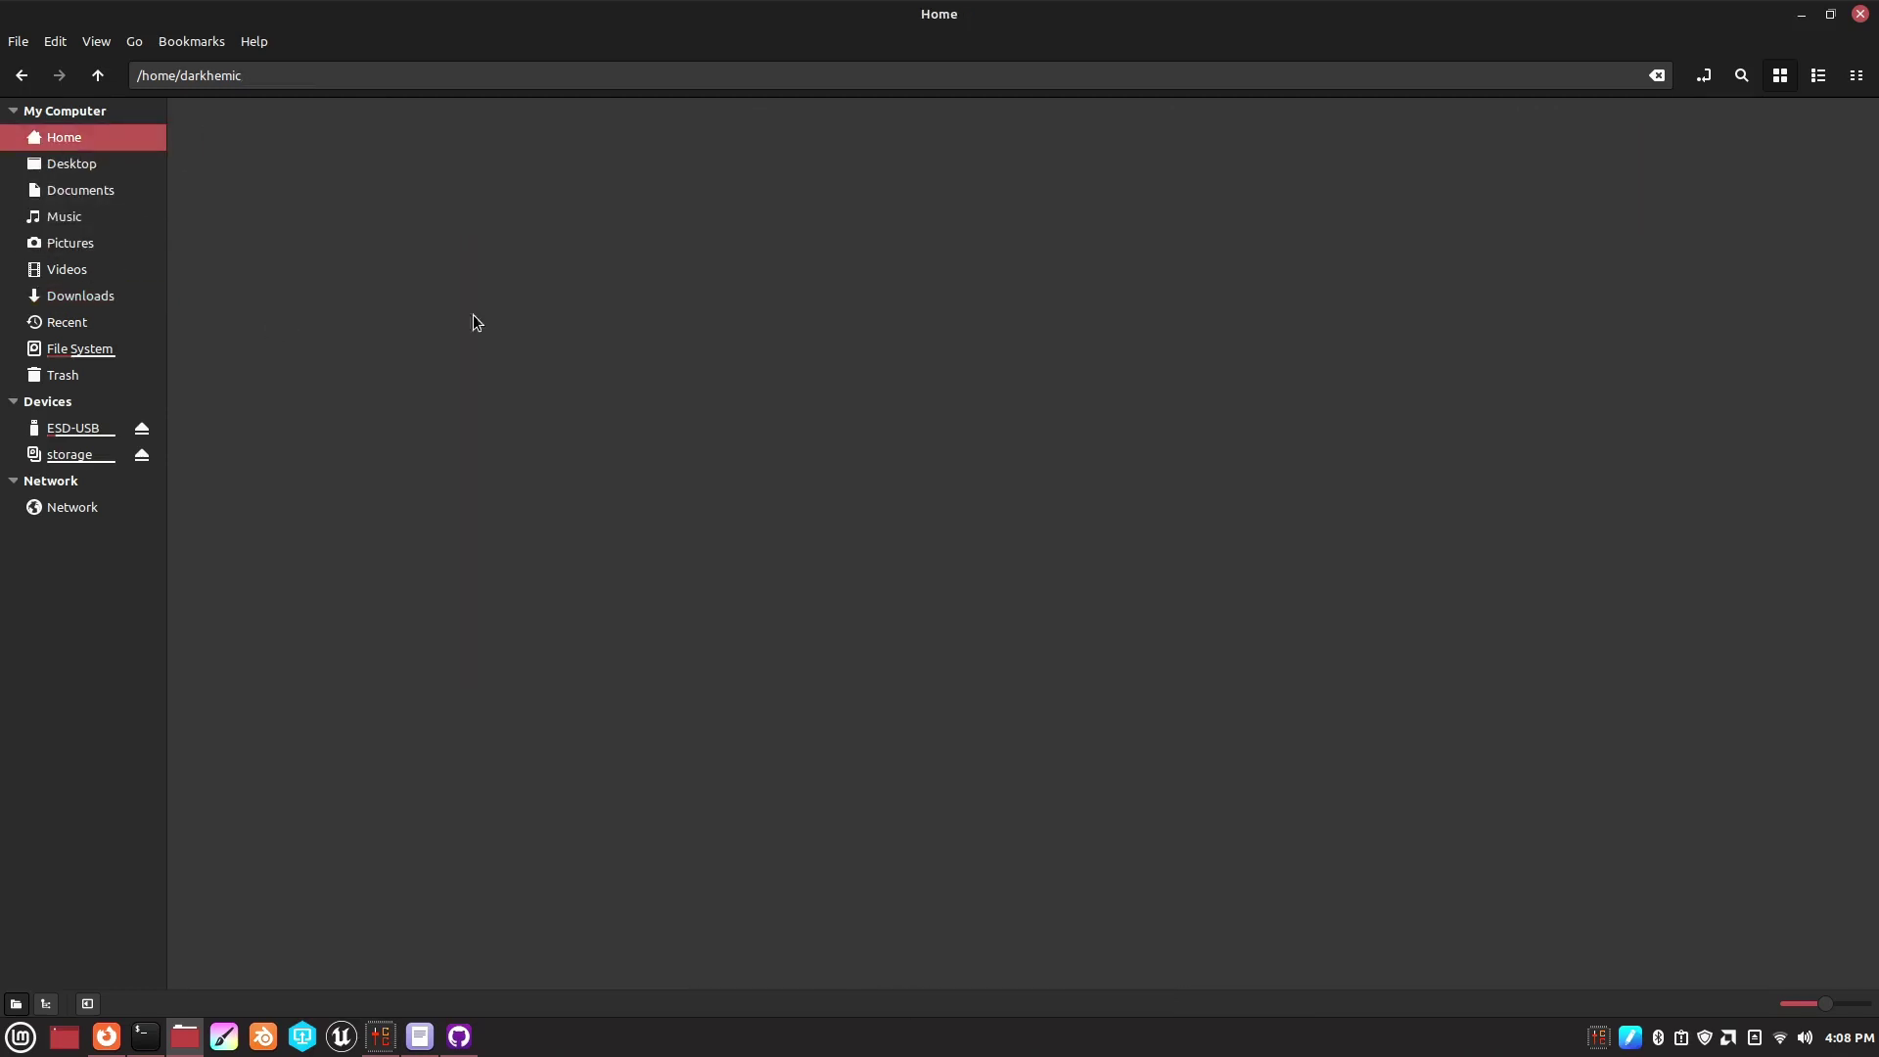
pyautogui.rightClick(1093, 315)
pyautogui.moveTo(1137, 419)
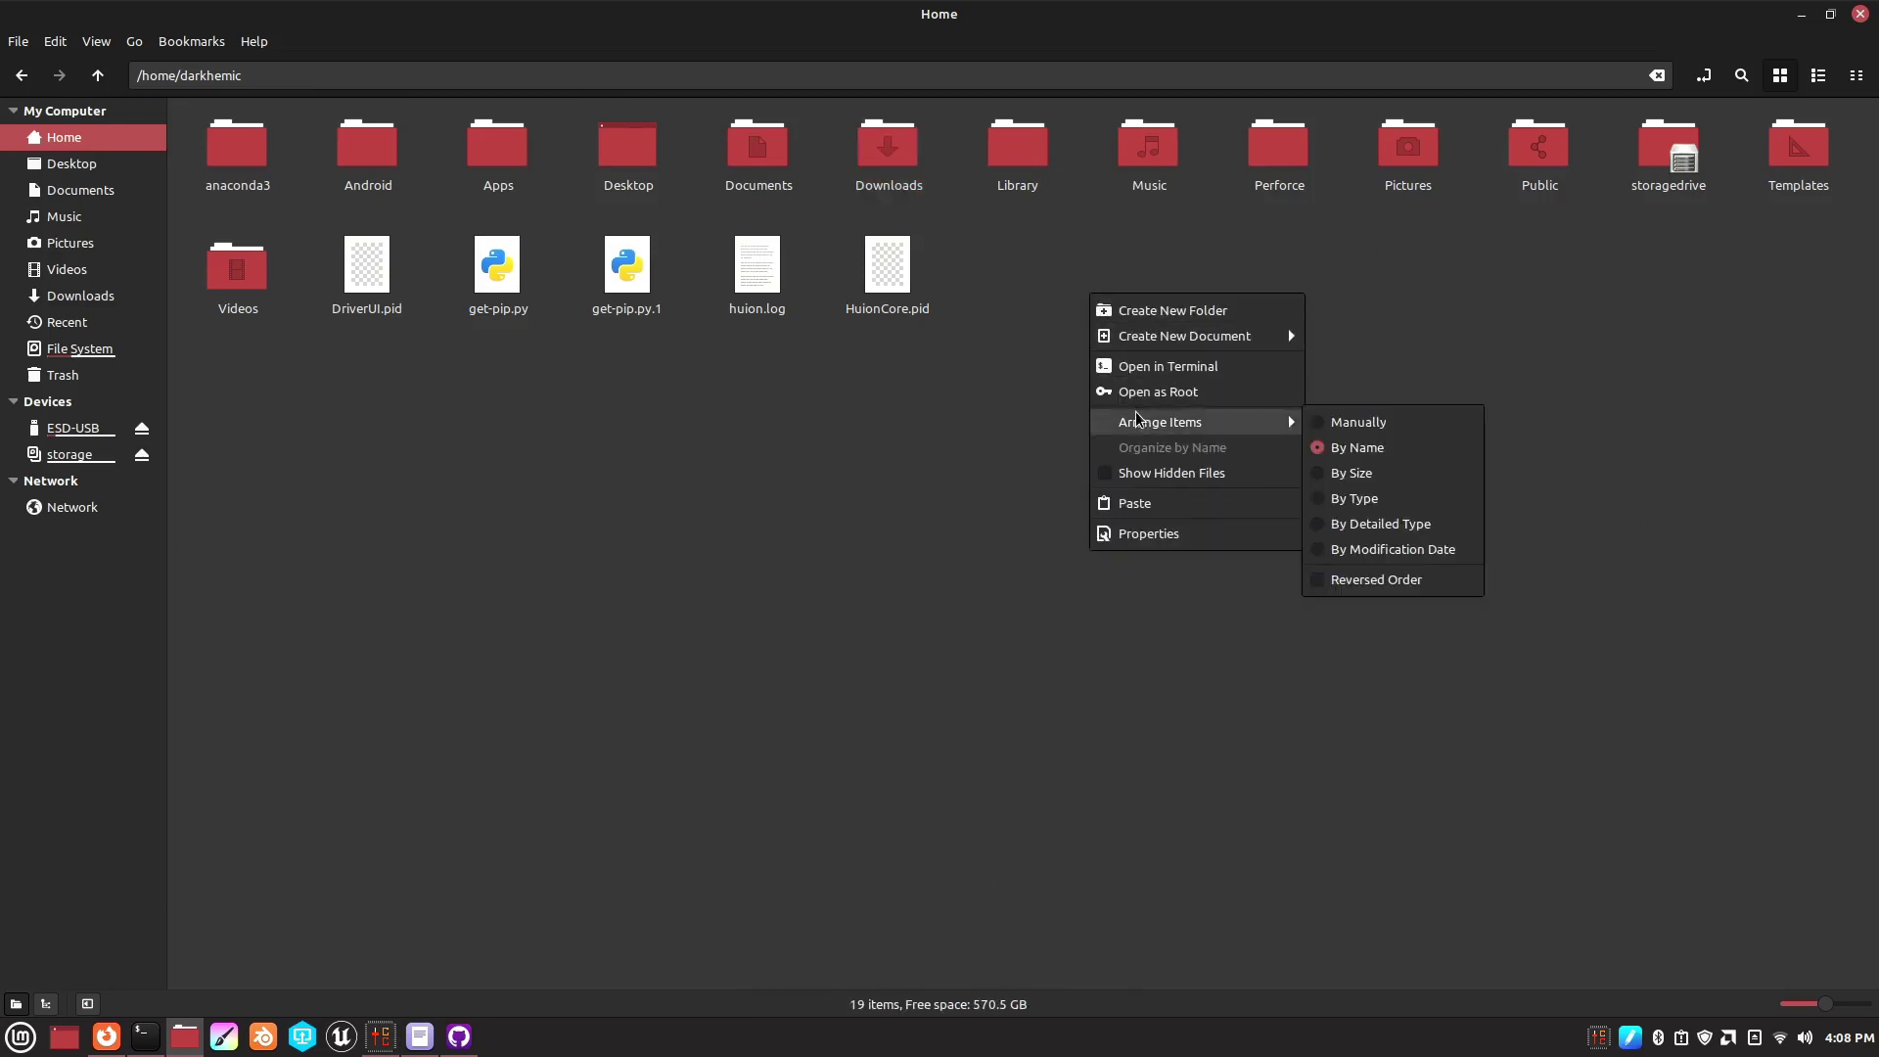
pyautogui.click(1134, 503)
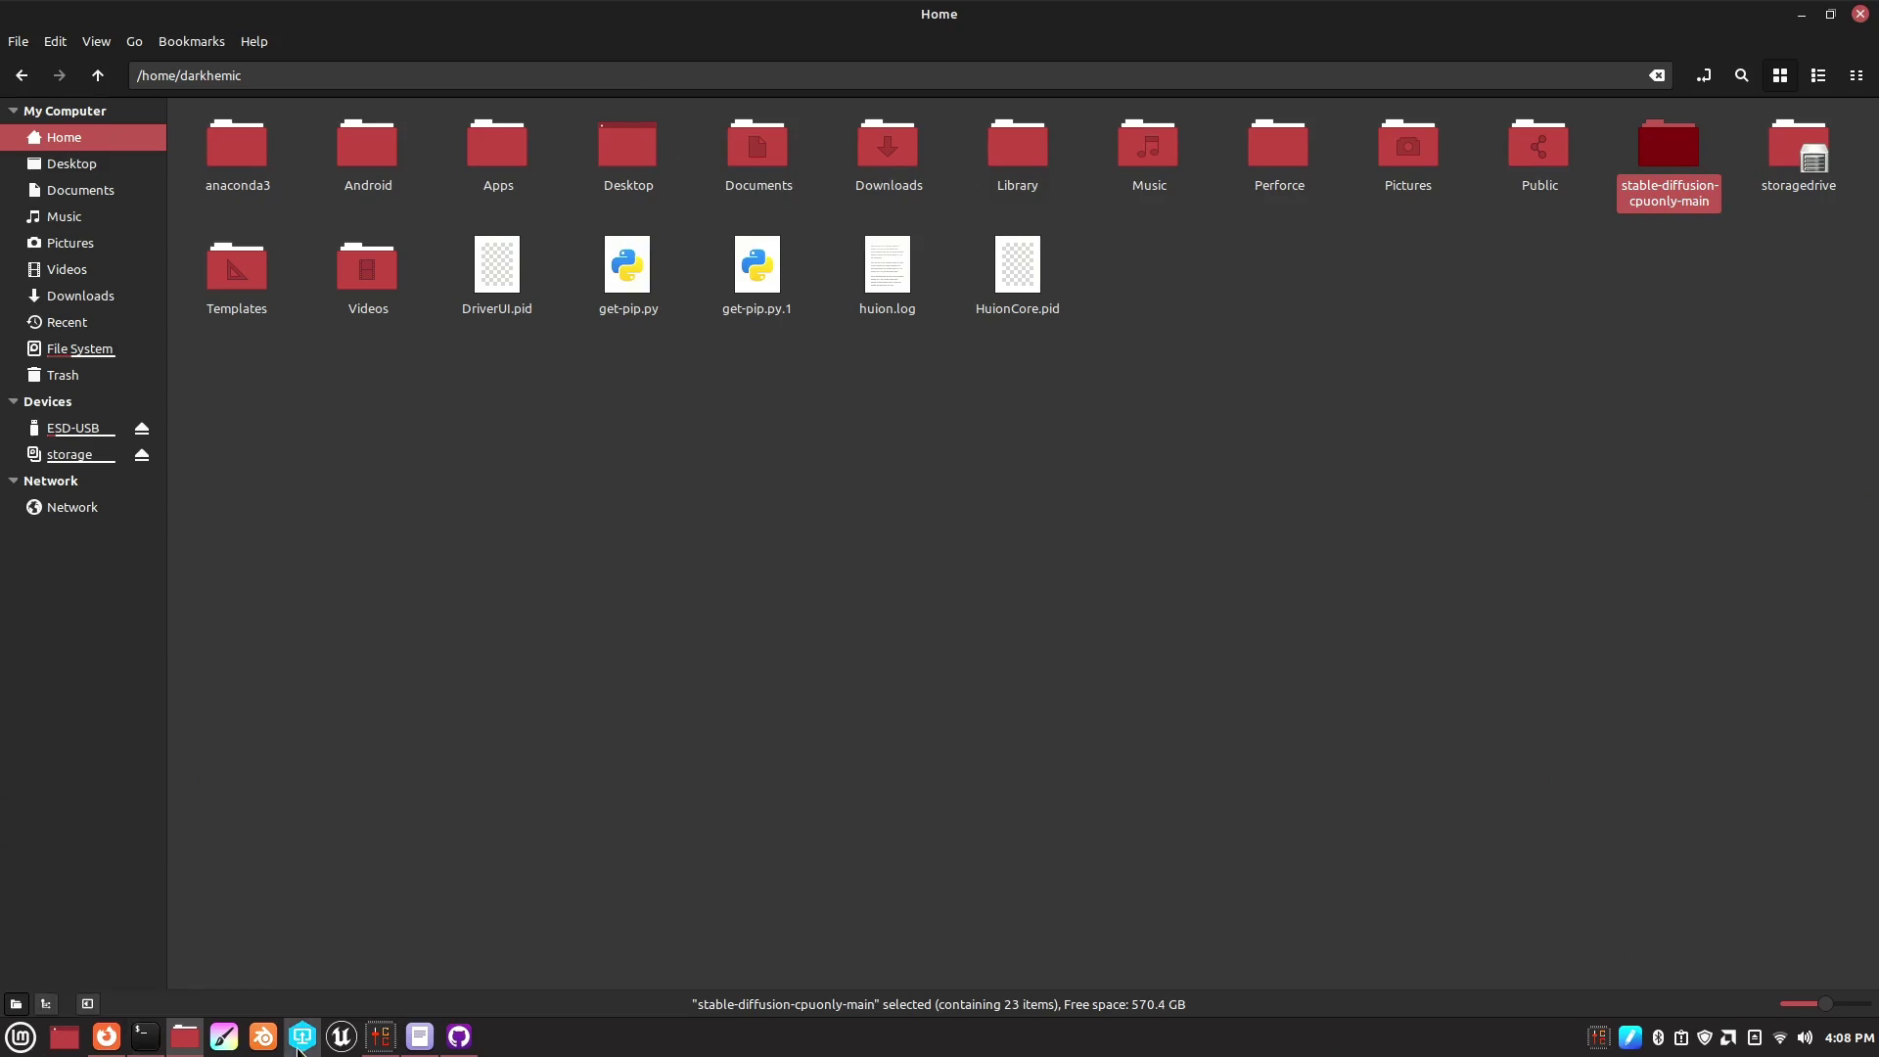
# - Follow the README's link to CompVis stable-diffusion-v-1-4-original, choose Access repository, and start the login form
pyautogui.click(107, 1036)
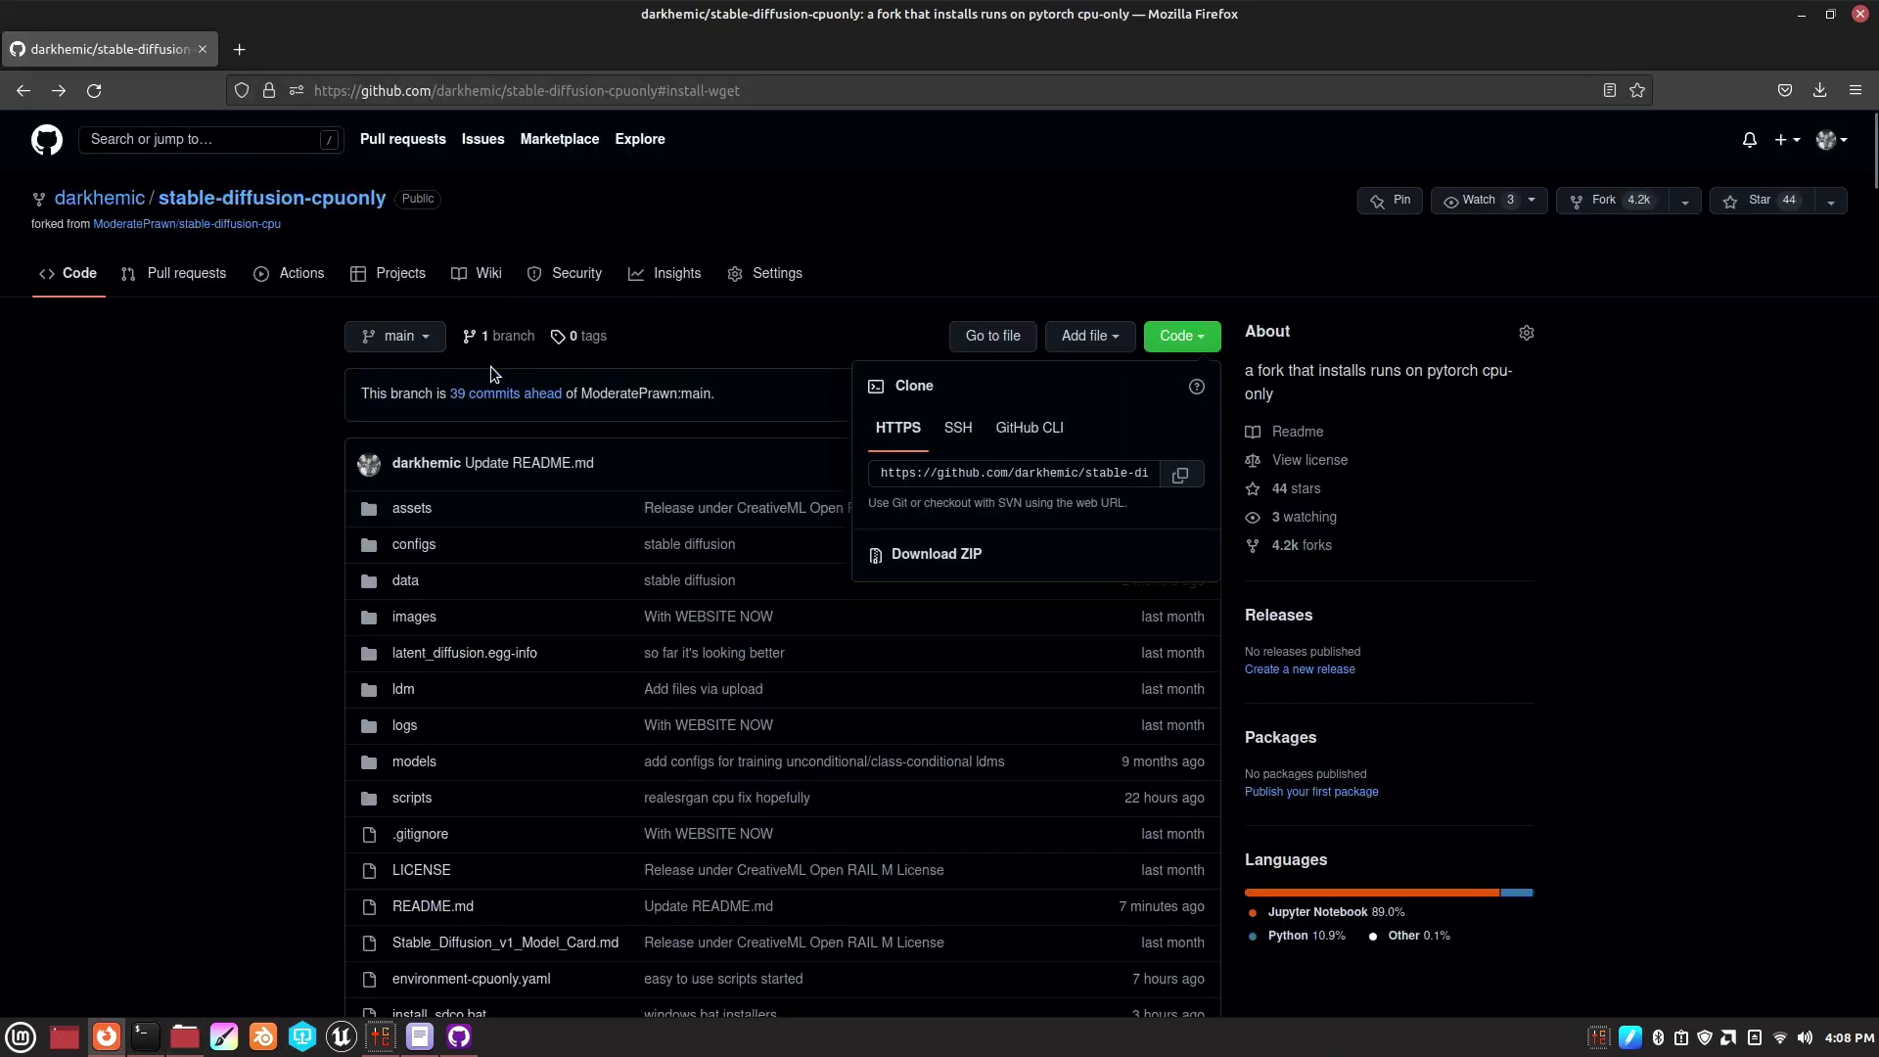
pyautogui.click(201, 437)
pyautogui.scroll(-9, 894, 736)
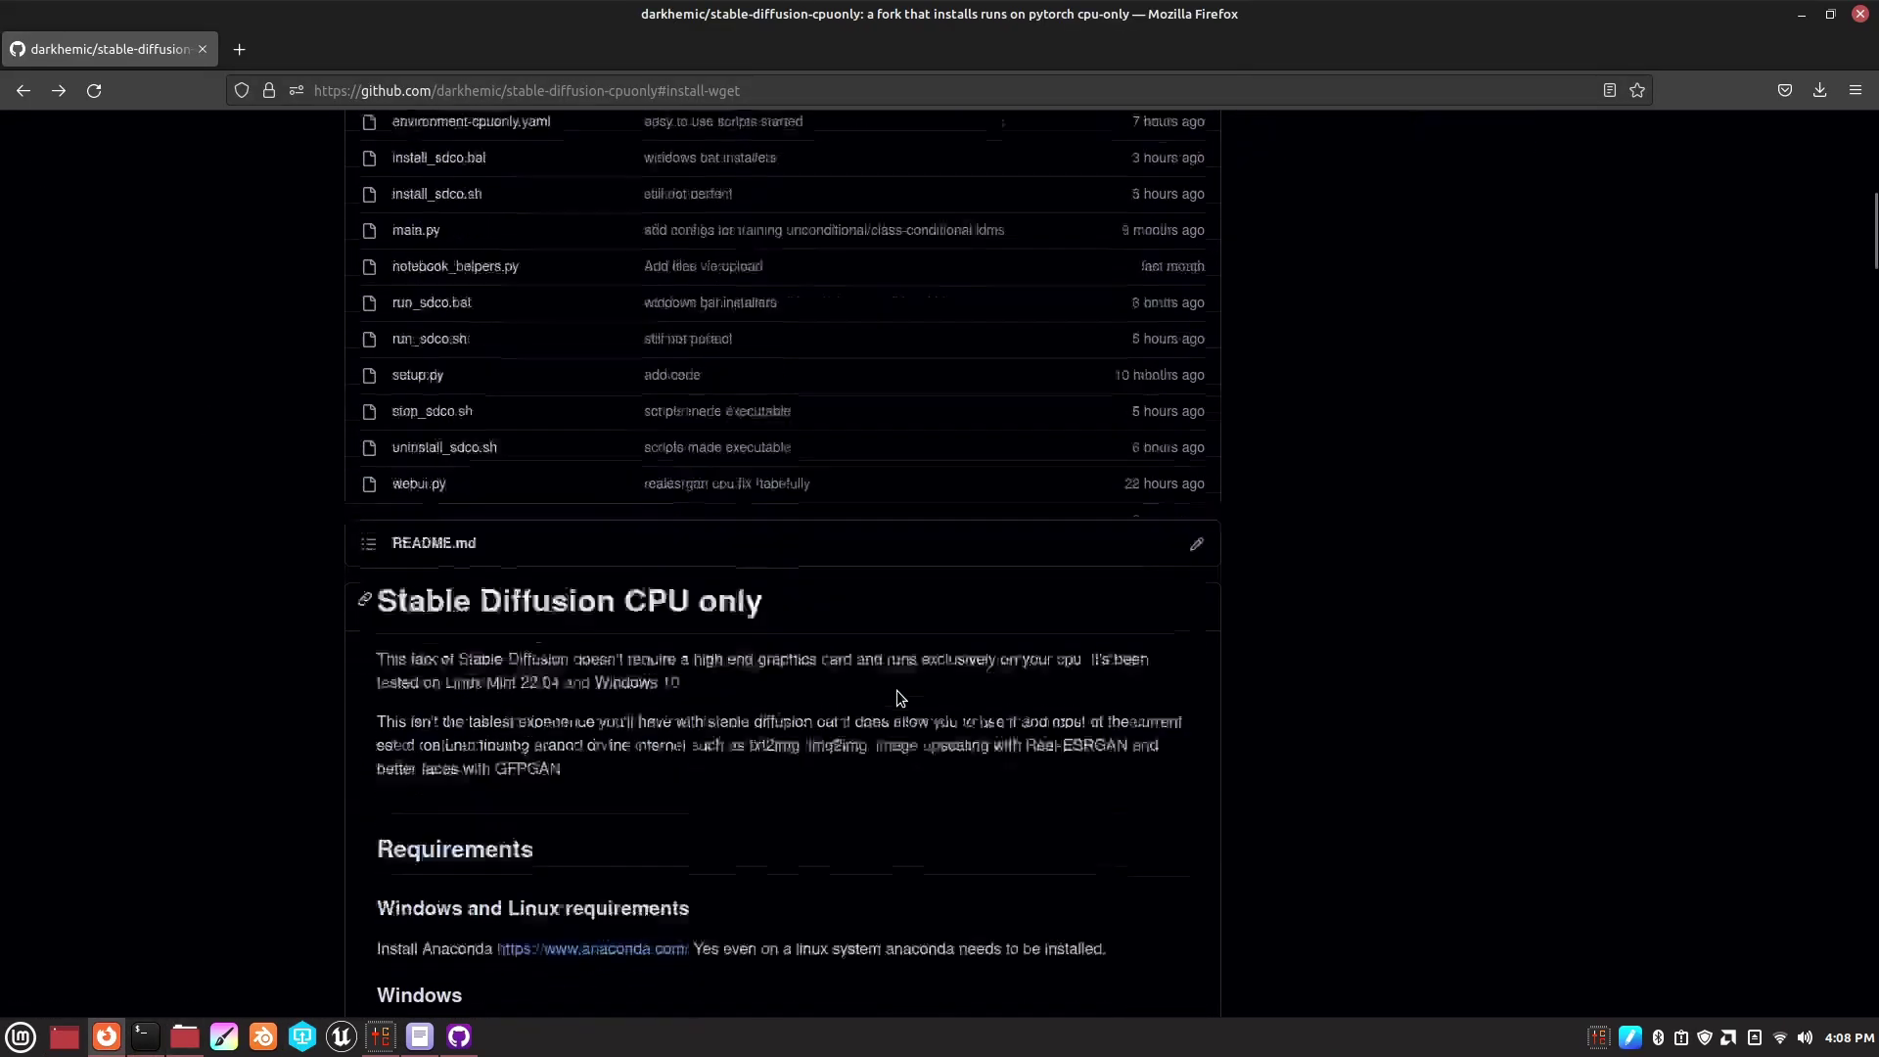
pyautogui.scroll(-10, 896, 692)
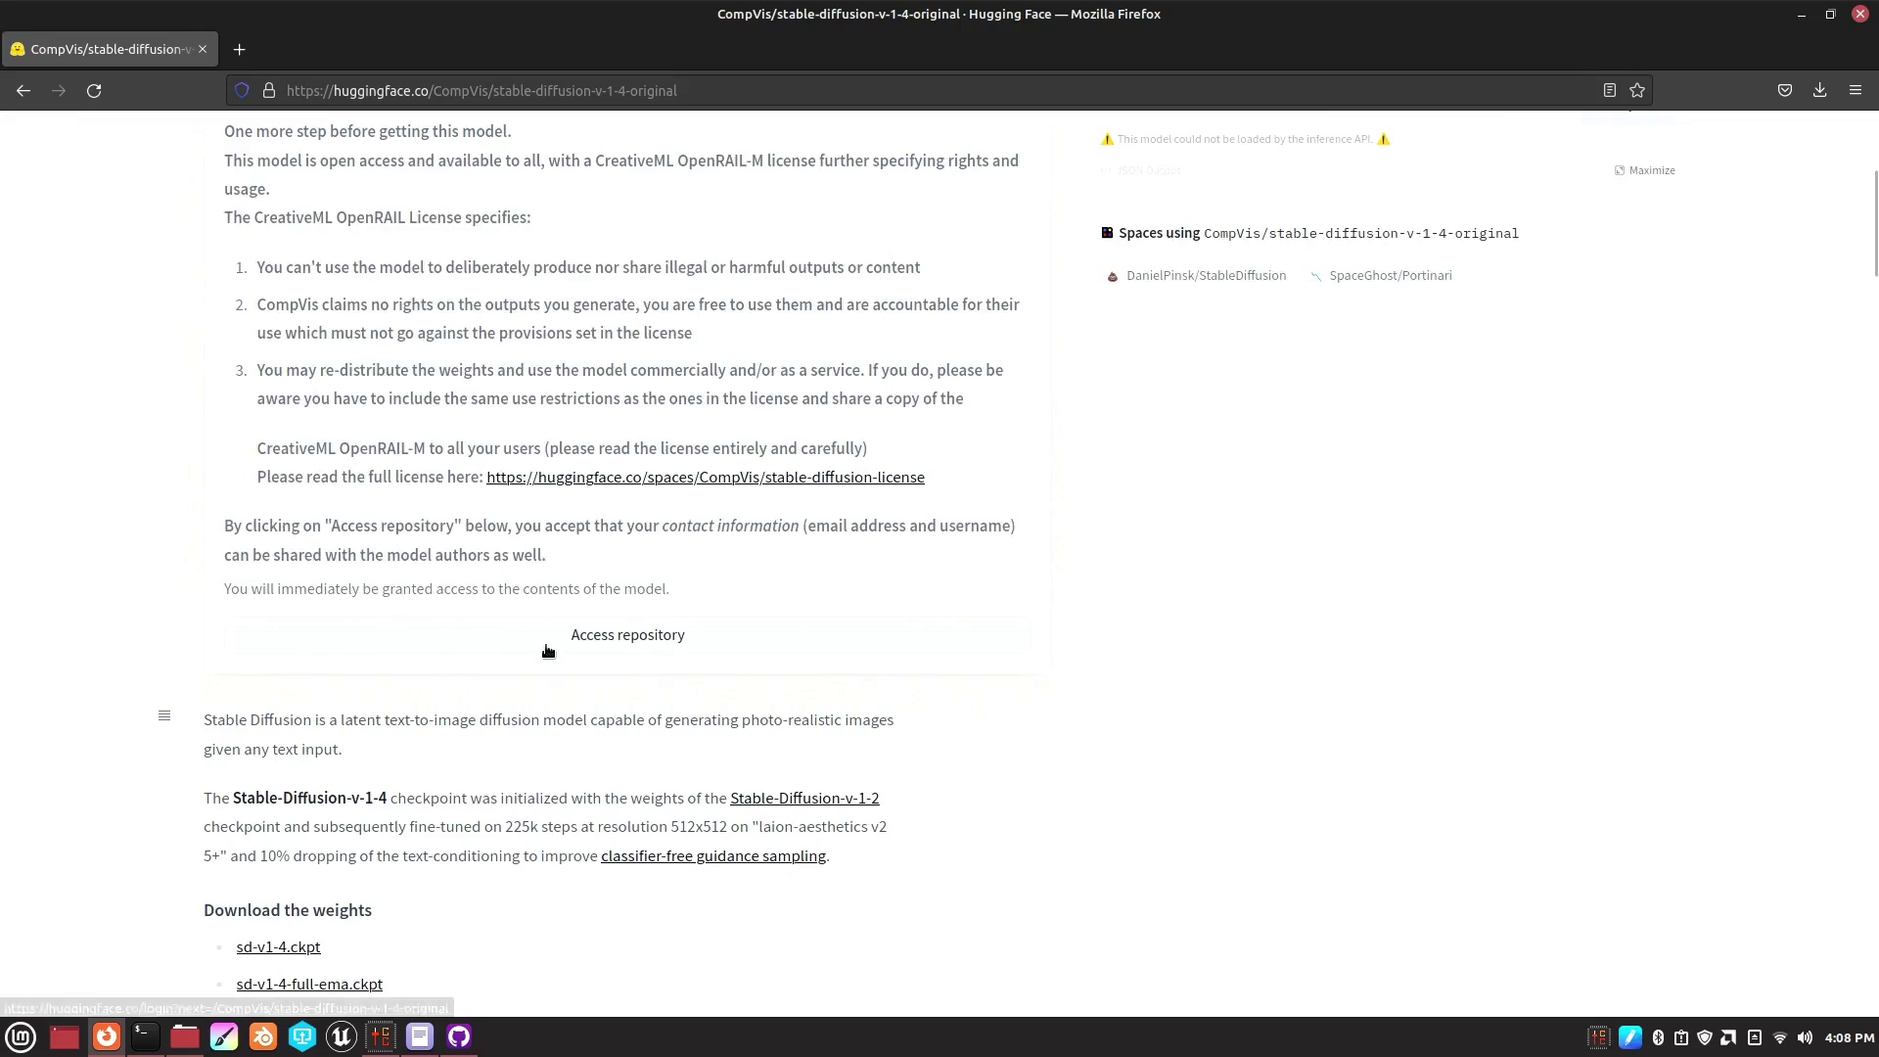
pyautogui.scroll(5, 547, 652)
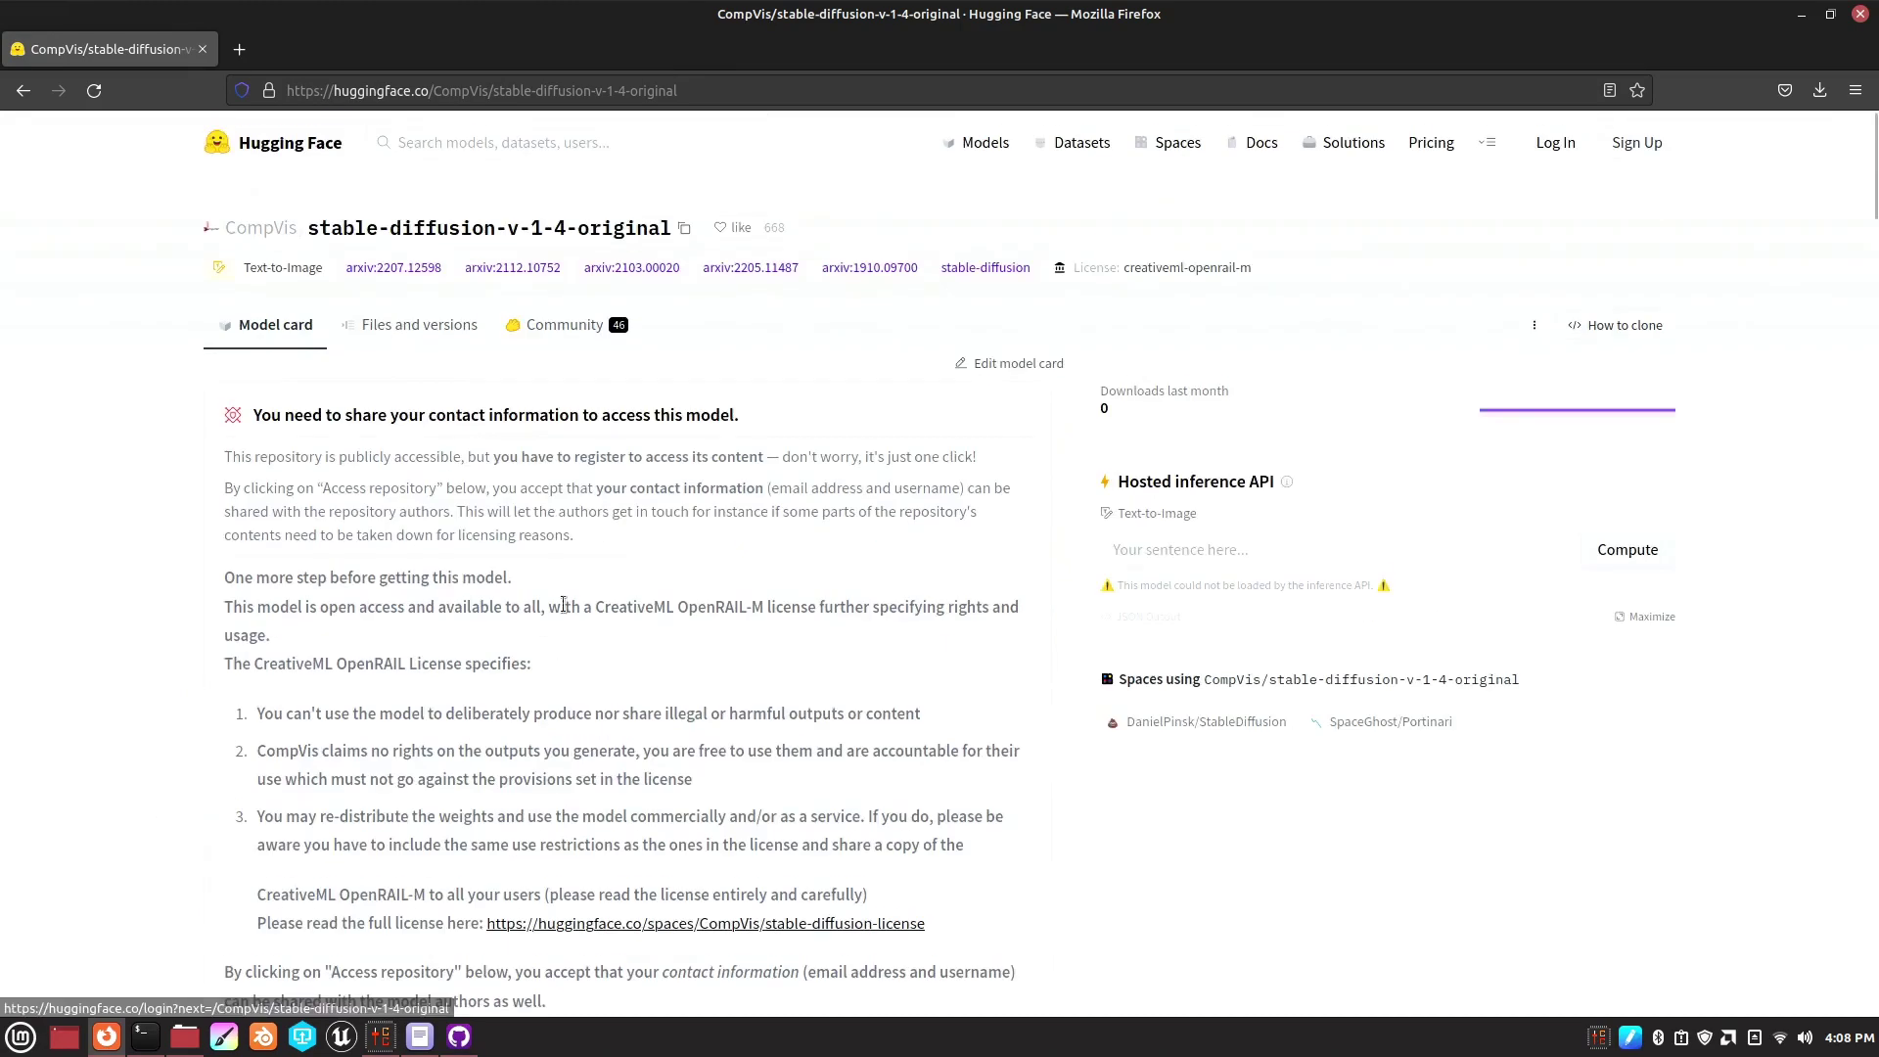
pyautogui.scroll(-3, 587, 705)
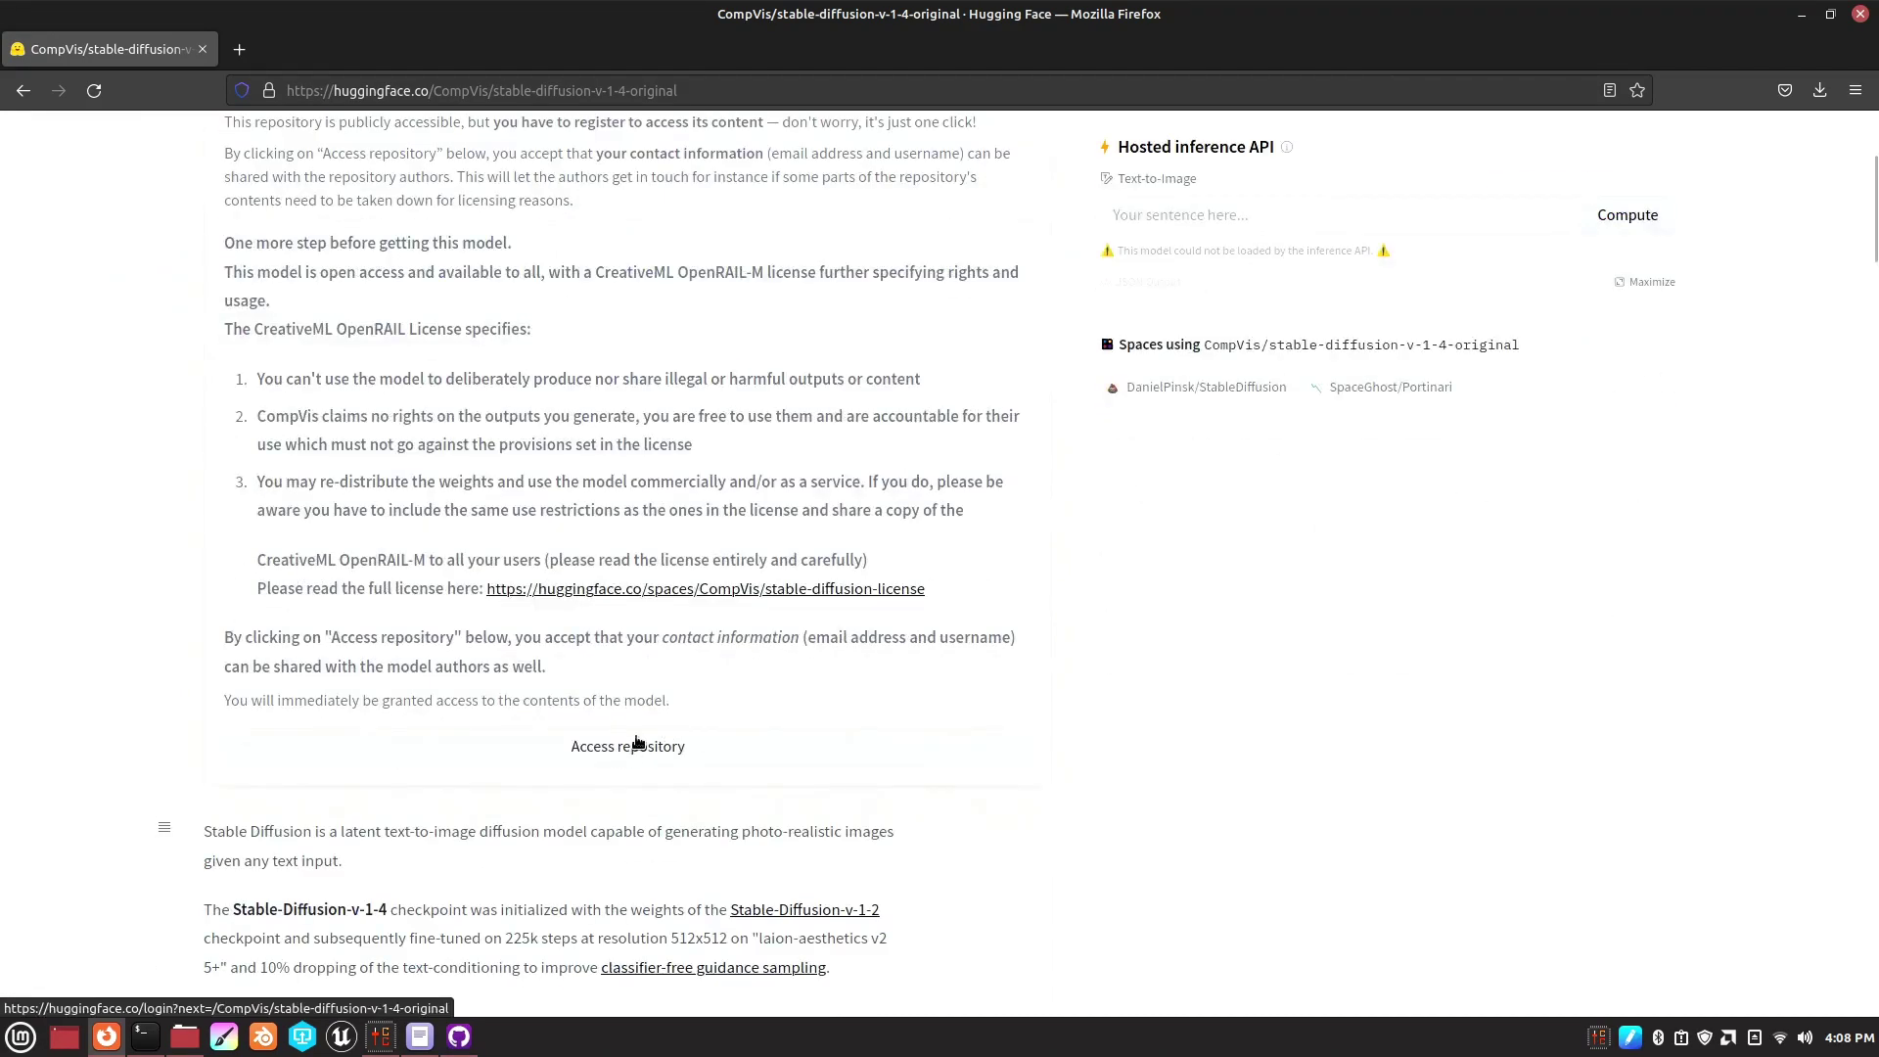
pyautogui.click(630, 754)
pyautogui.click(818, 418)
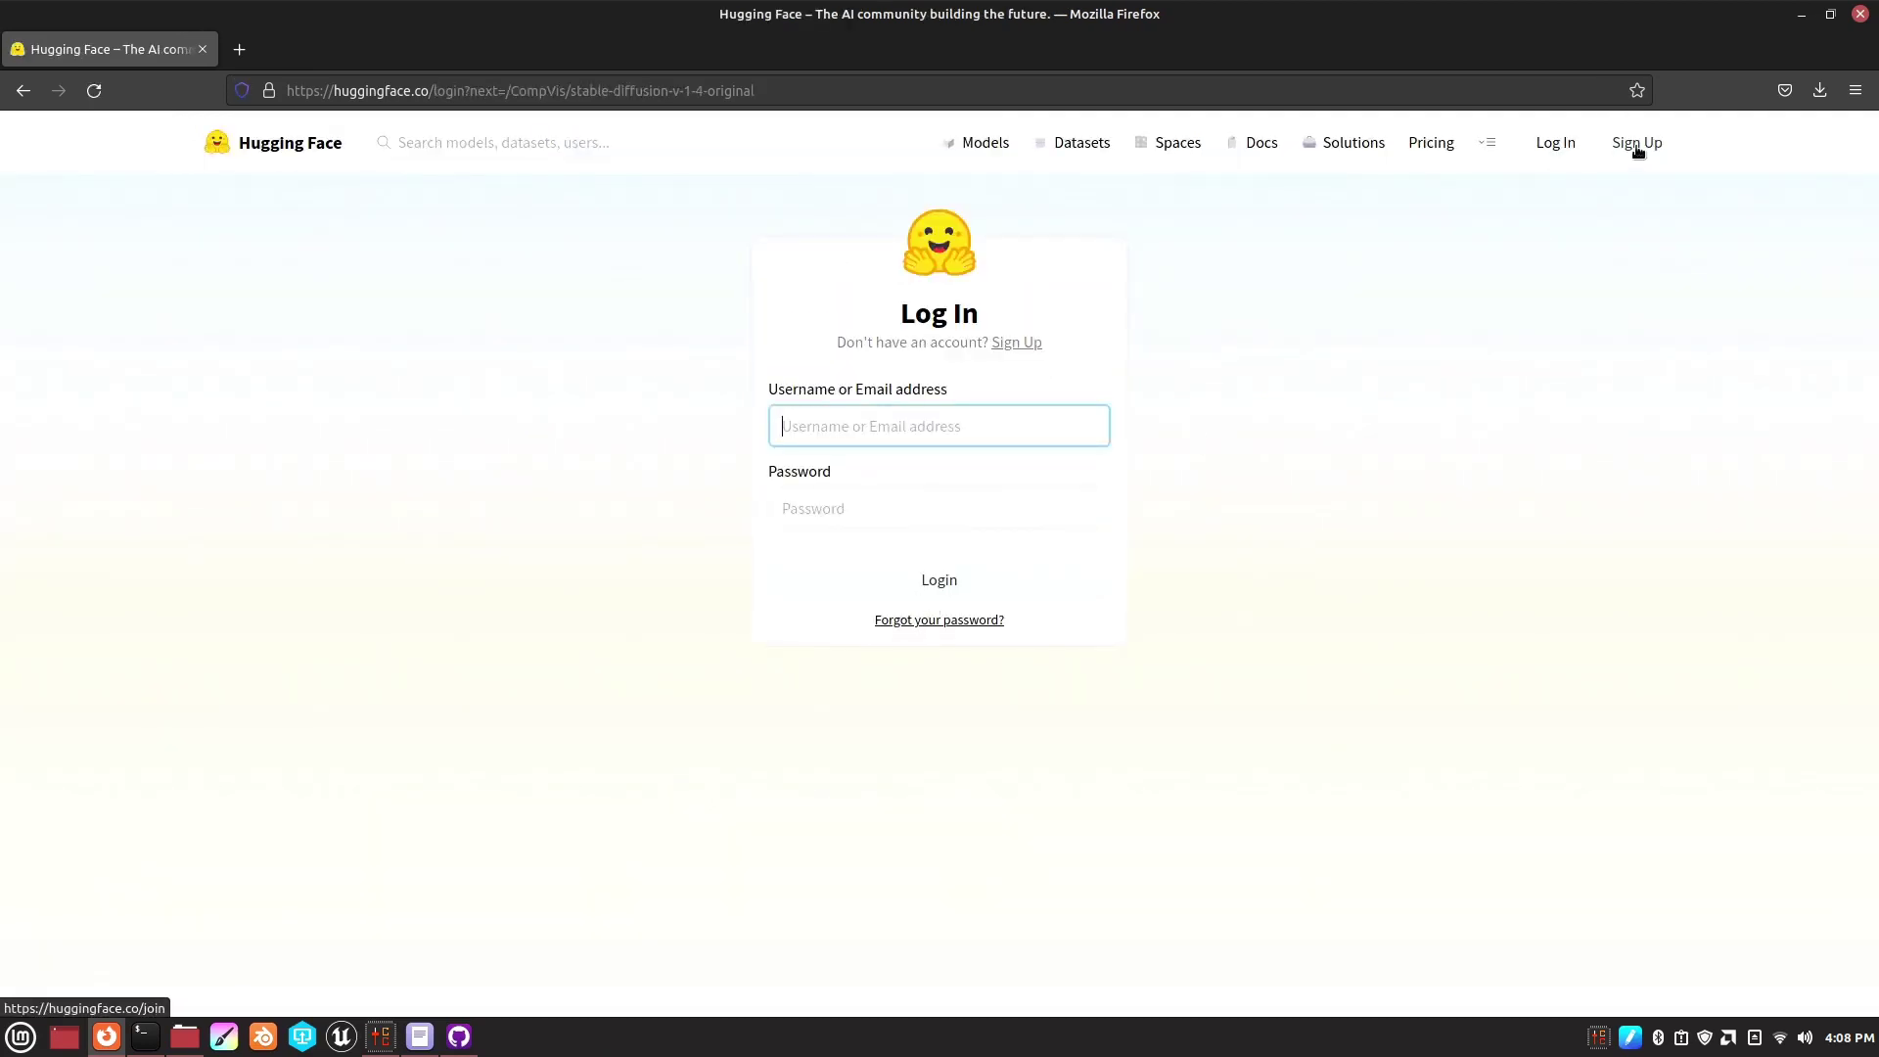
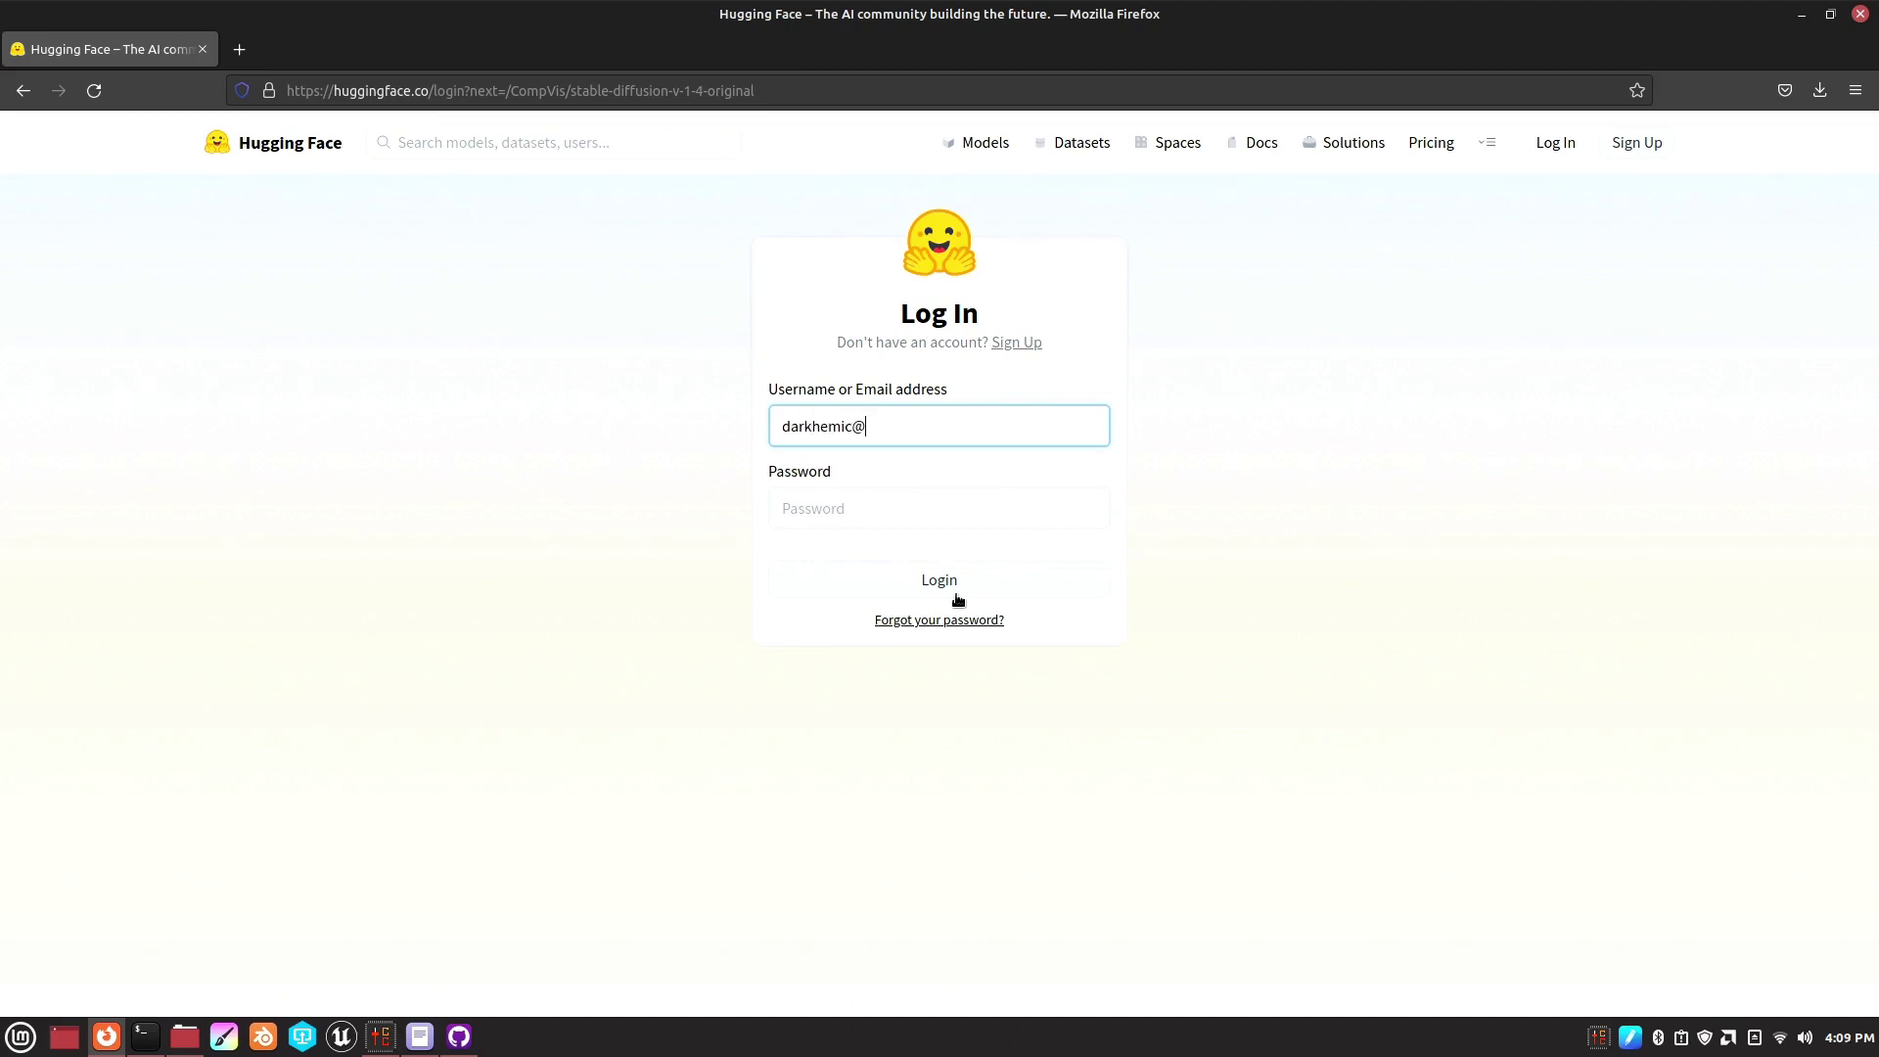
# - Log in to Hugging Face with the account e-mail and password, declining Firefox's save-login offer
pyautogui.press('Tab')
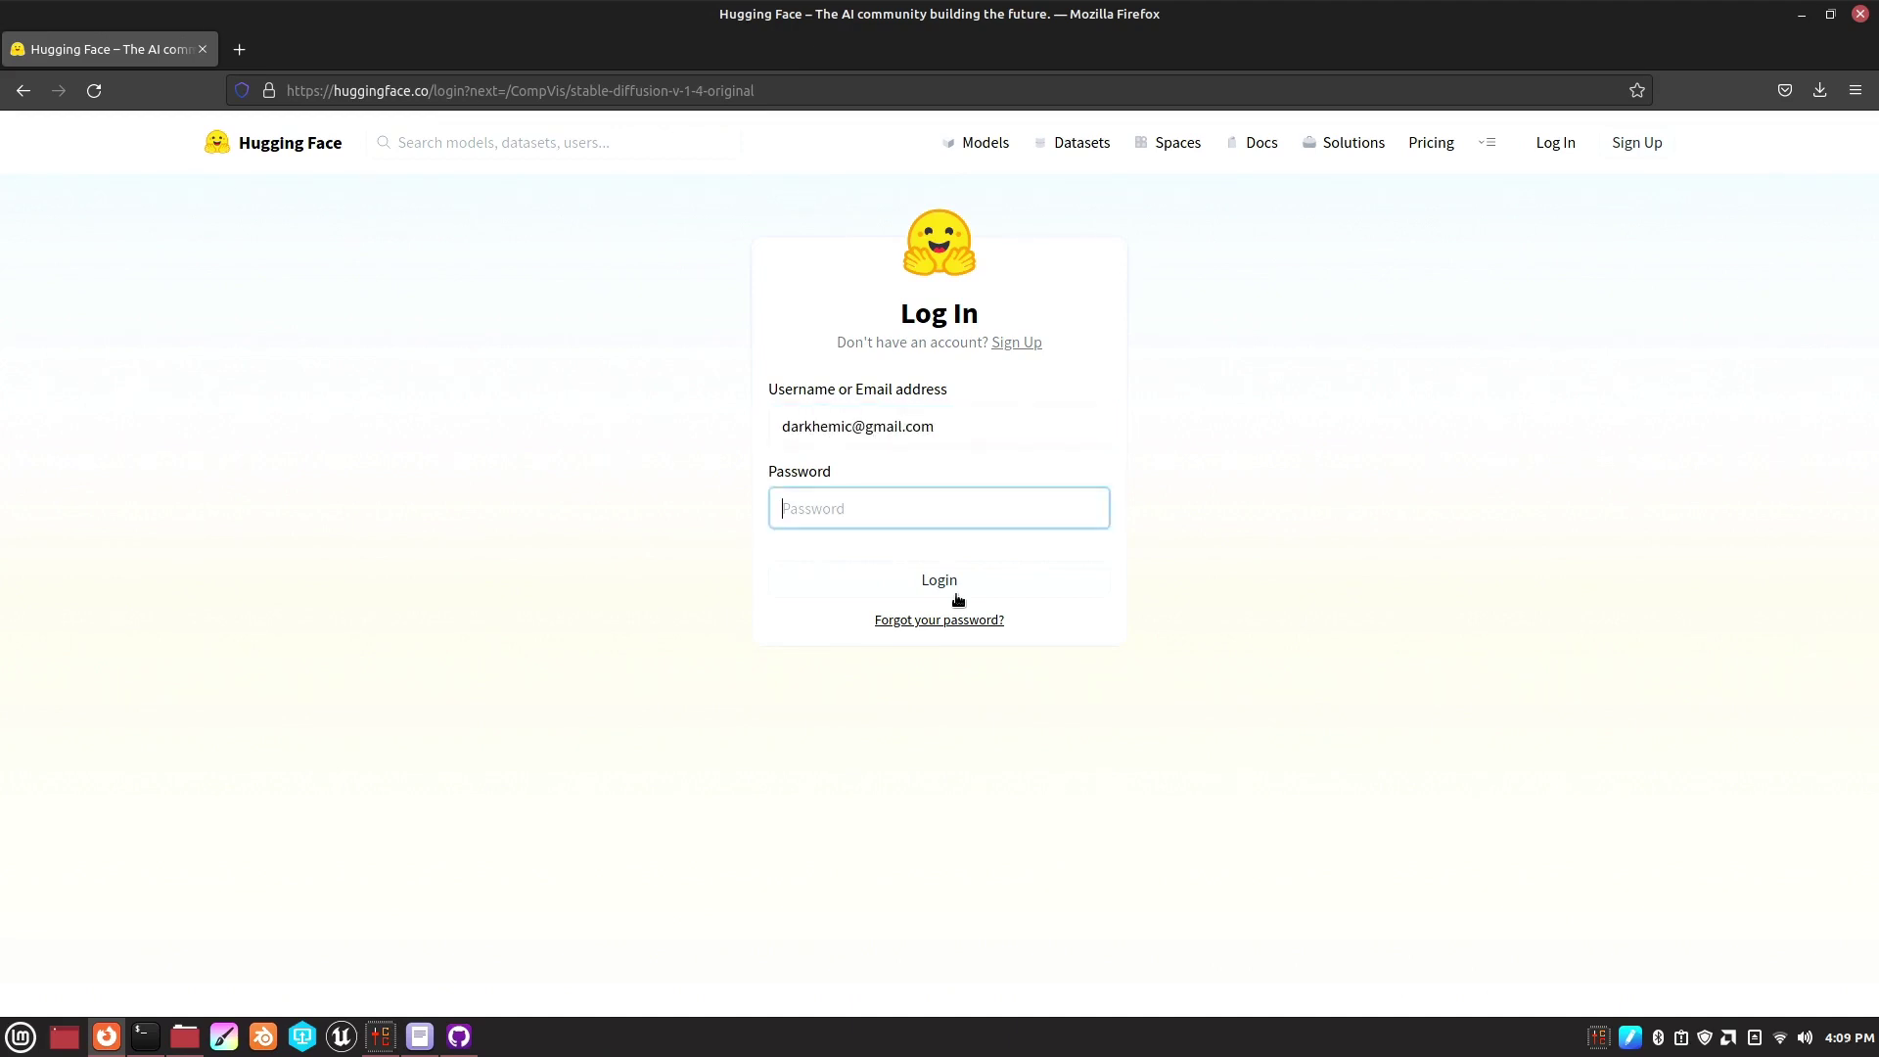
pyautogui.write('•')
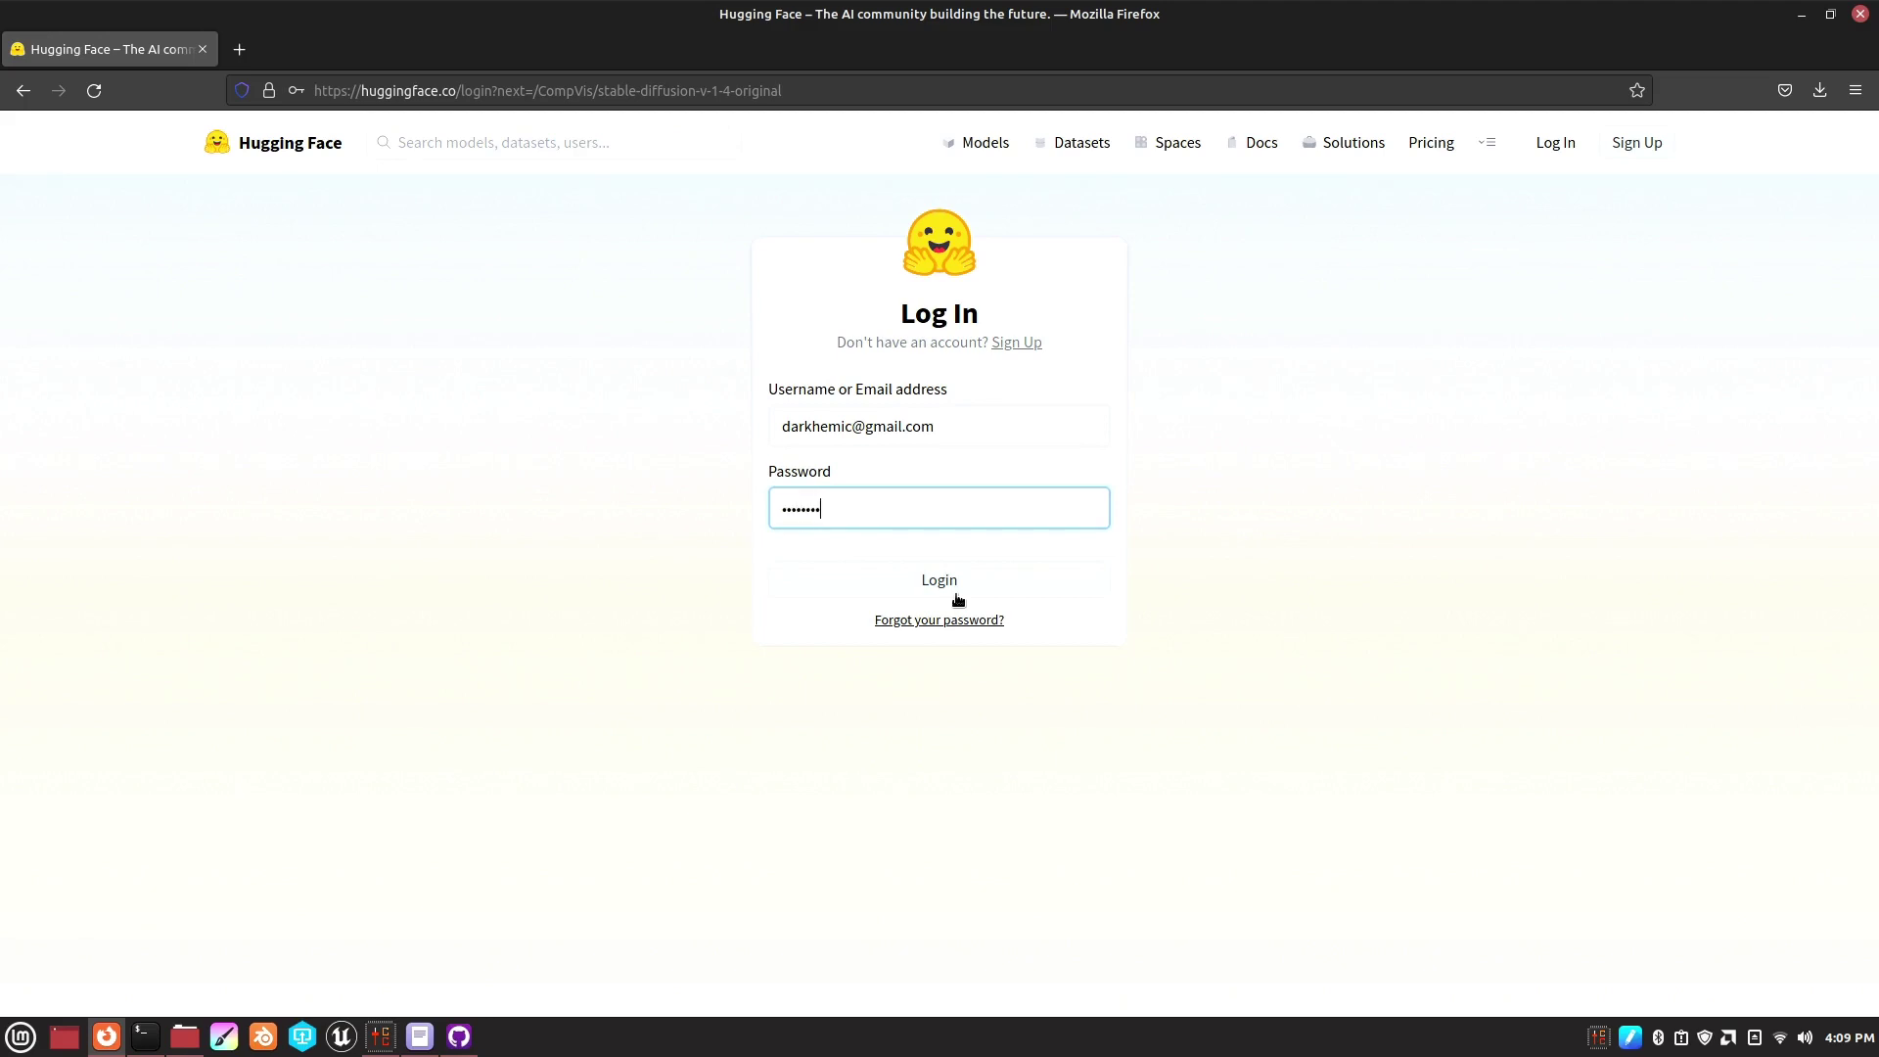
pyautogui.click(956, 587)
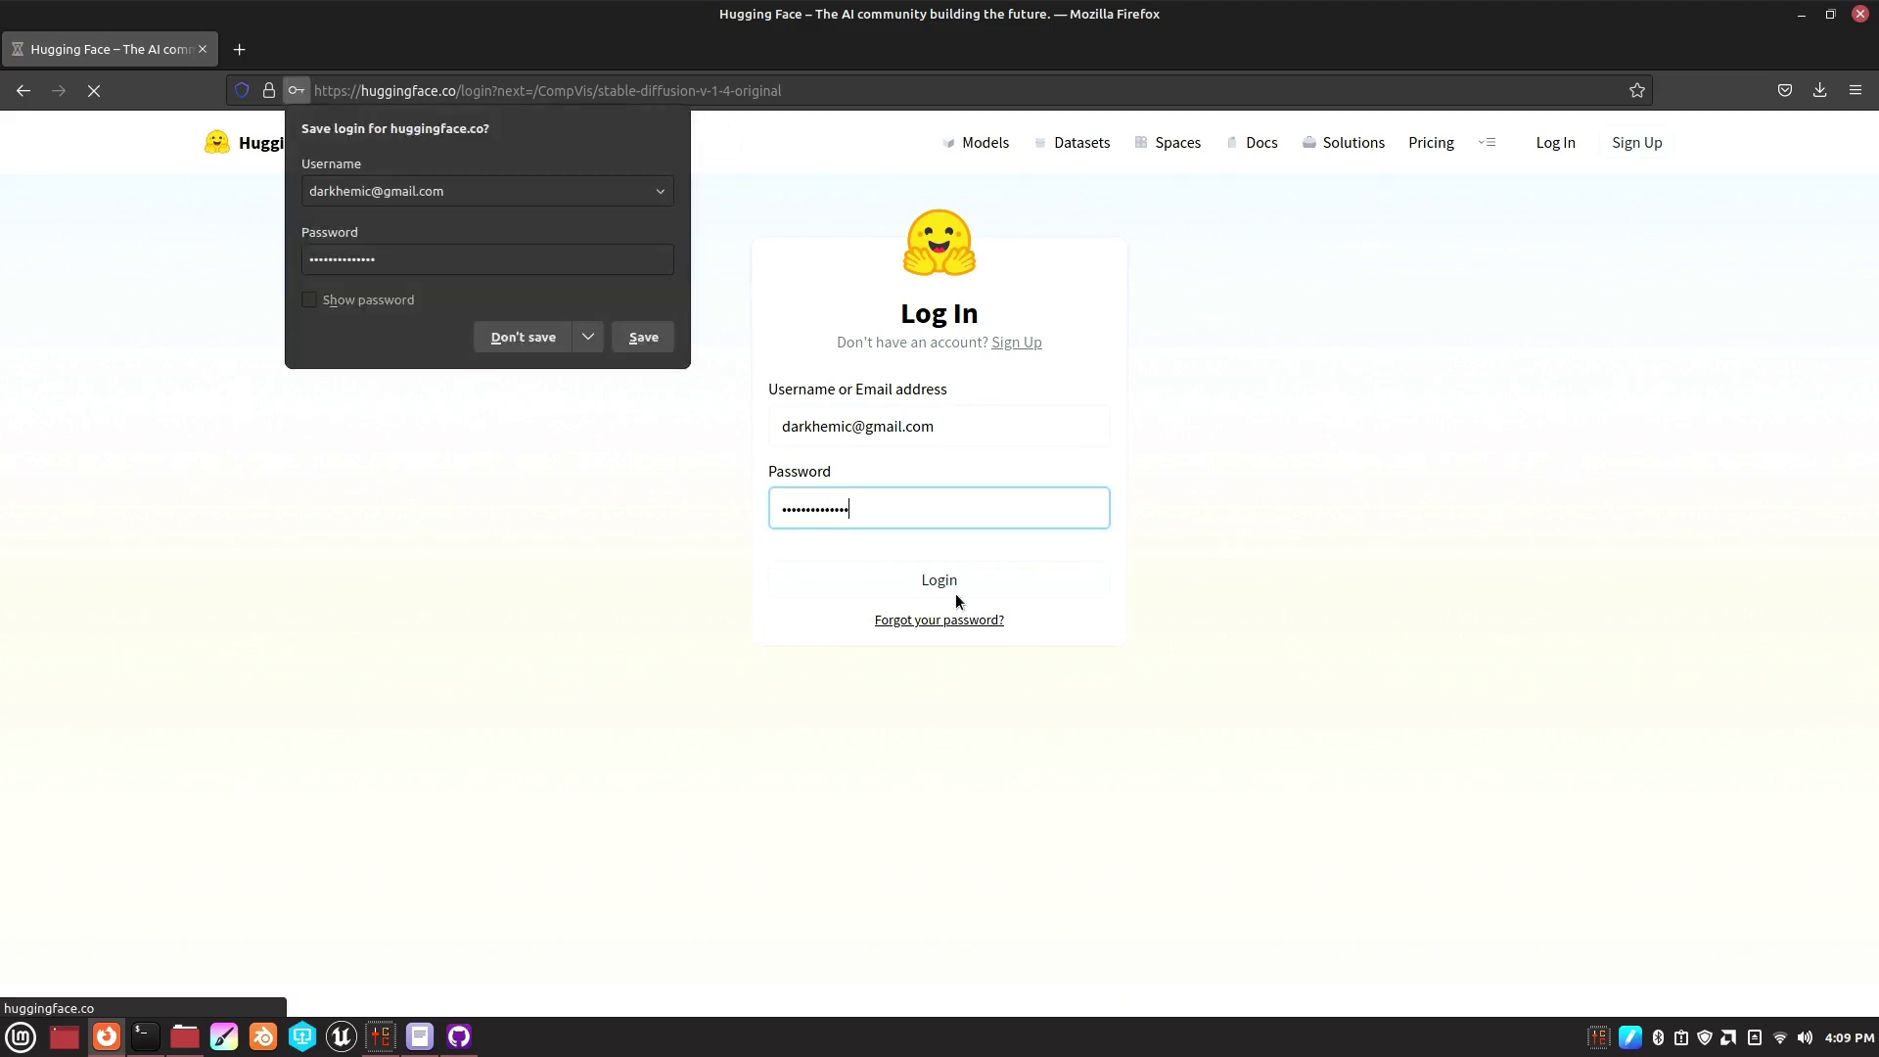
pyautogui.click(522, 336)
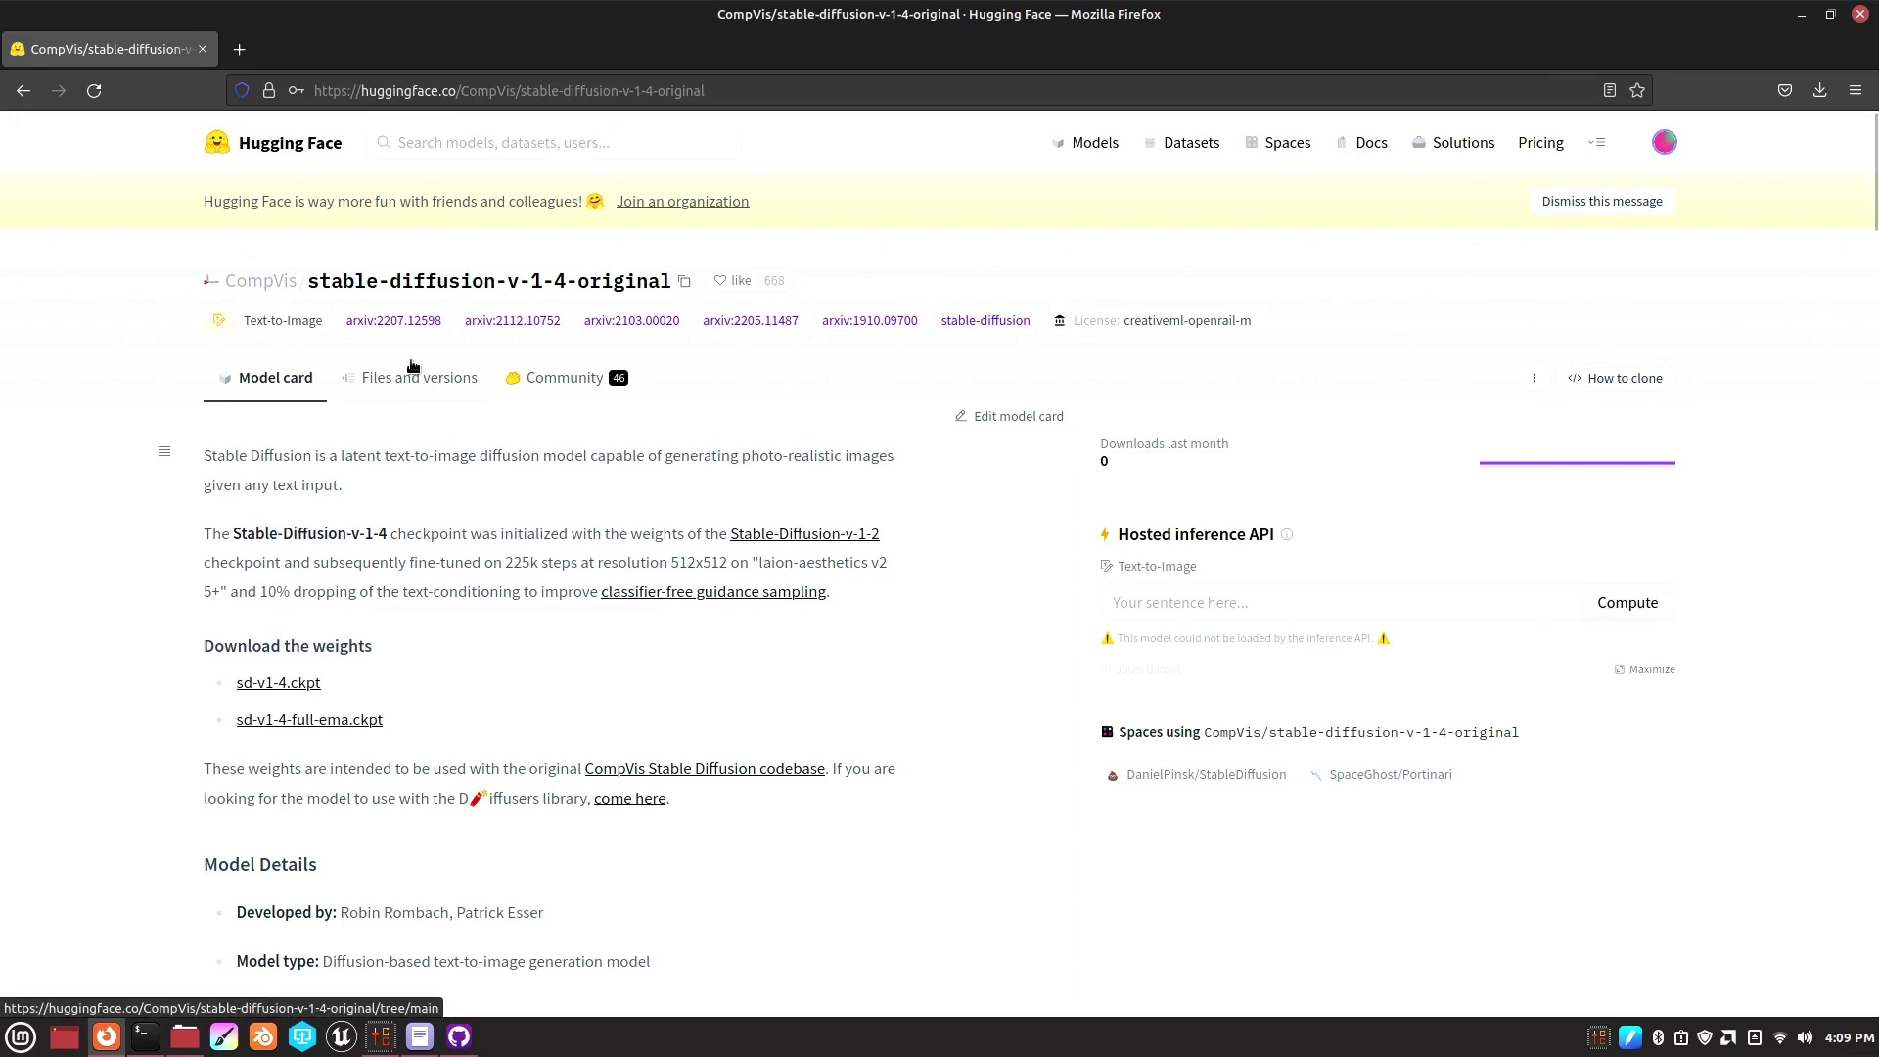
# - Start the sd-v1-4.ckpt download from the model's Files and versions listing, then close the downloads panel
pyautogui.click(402, 384)
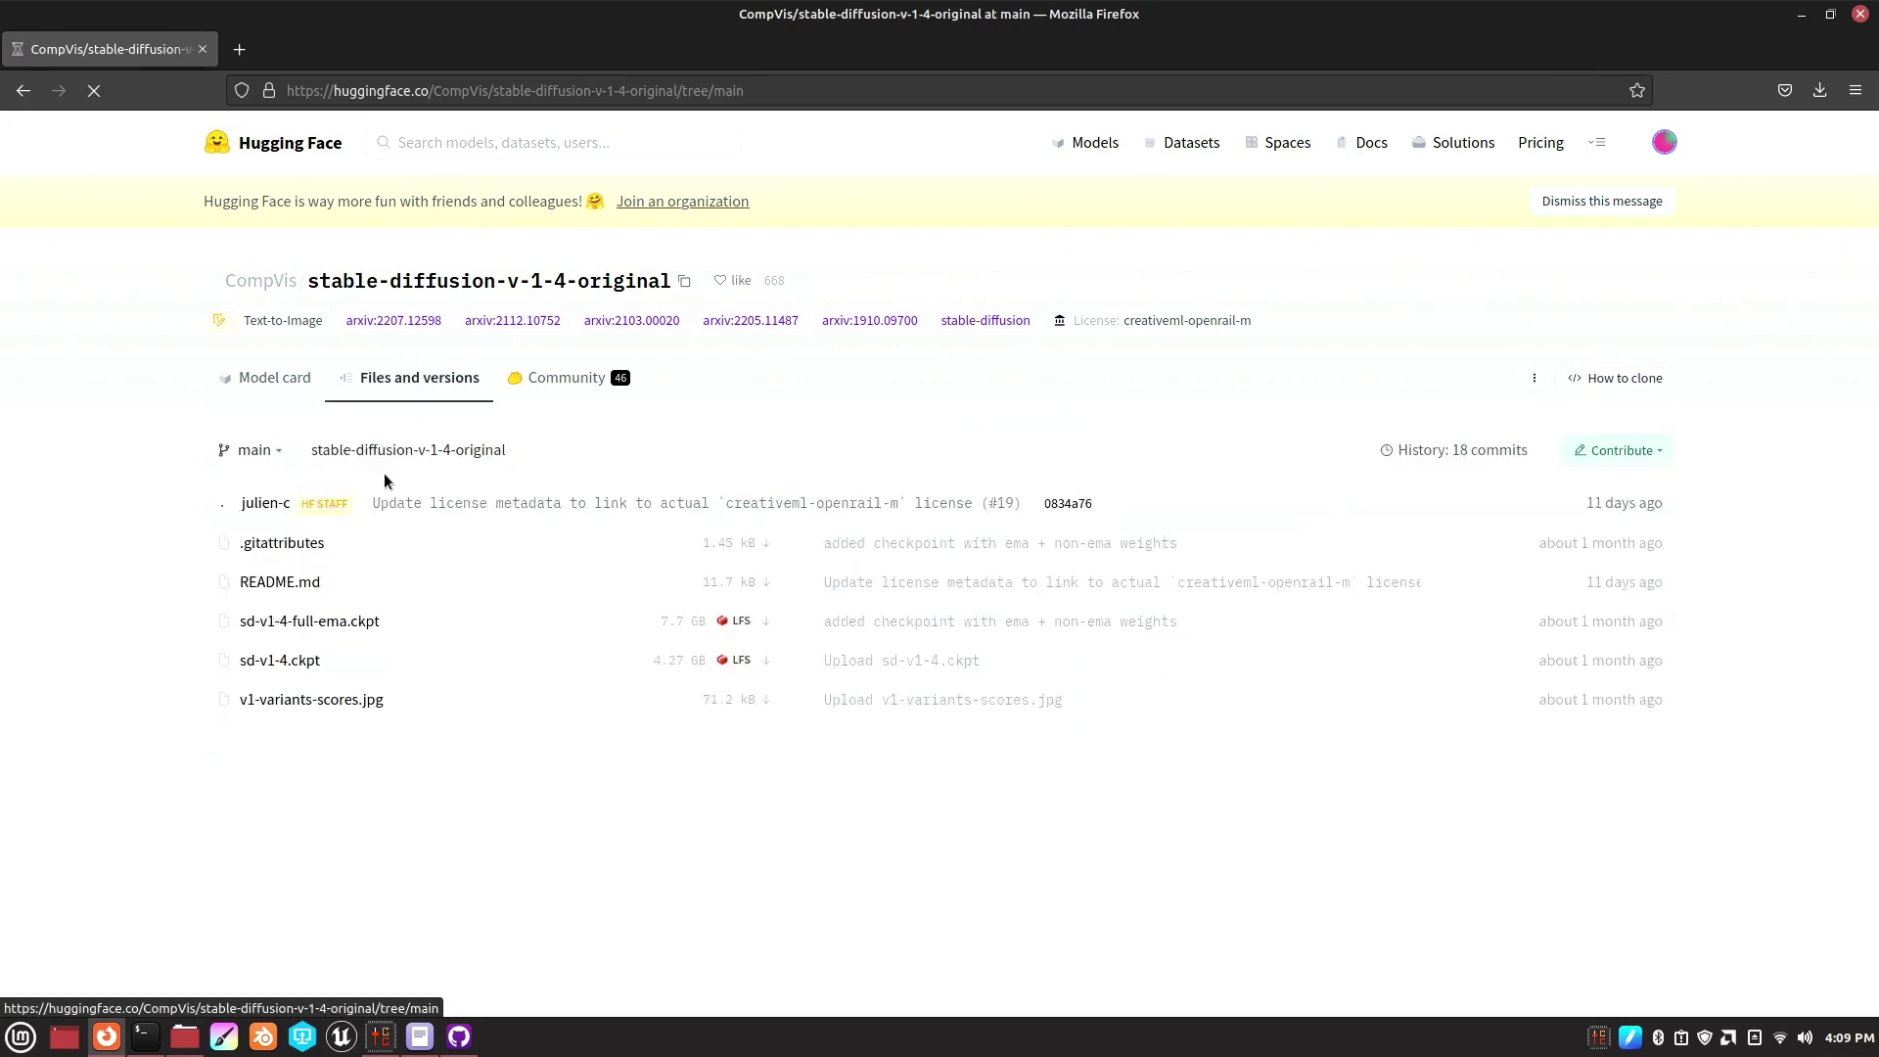
pyautogui.click(260, 662)
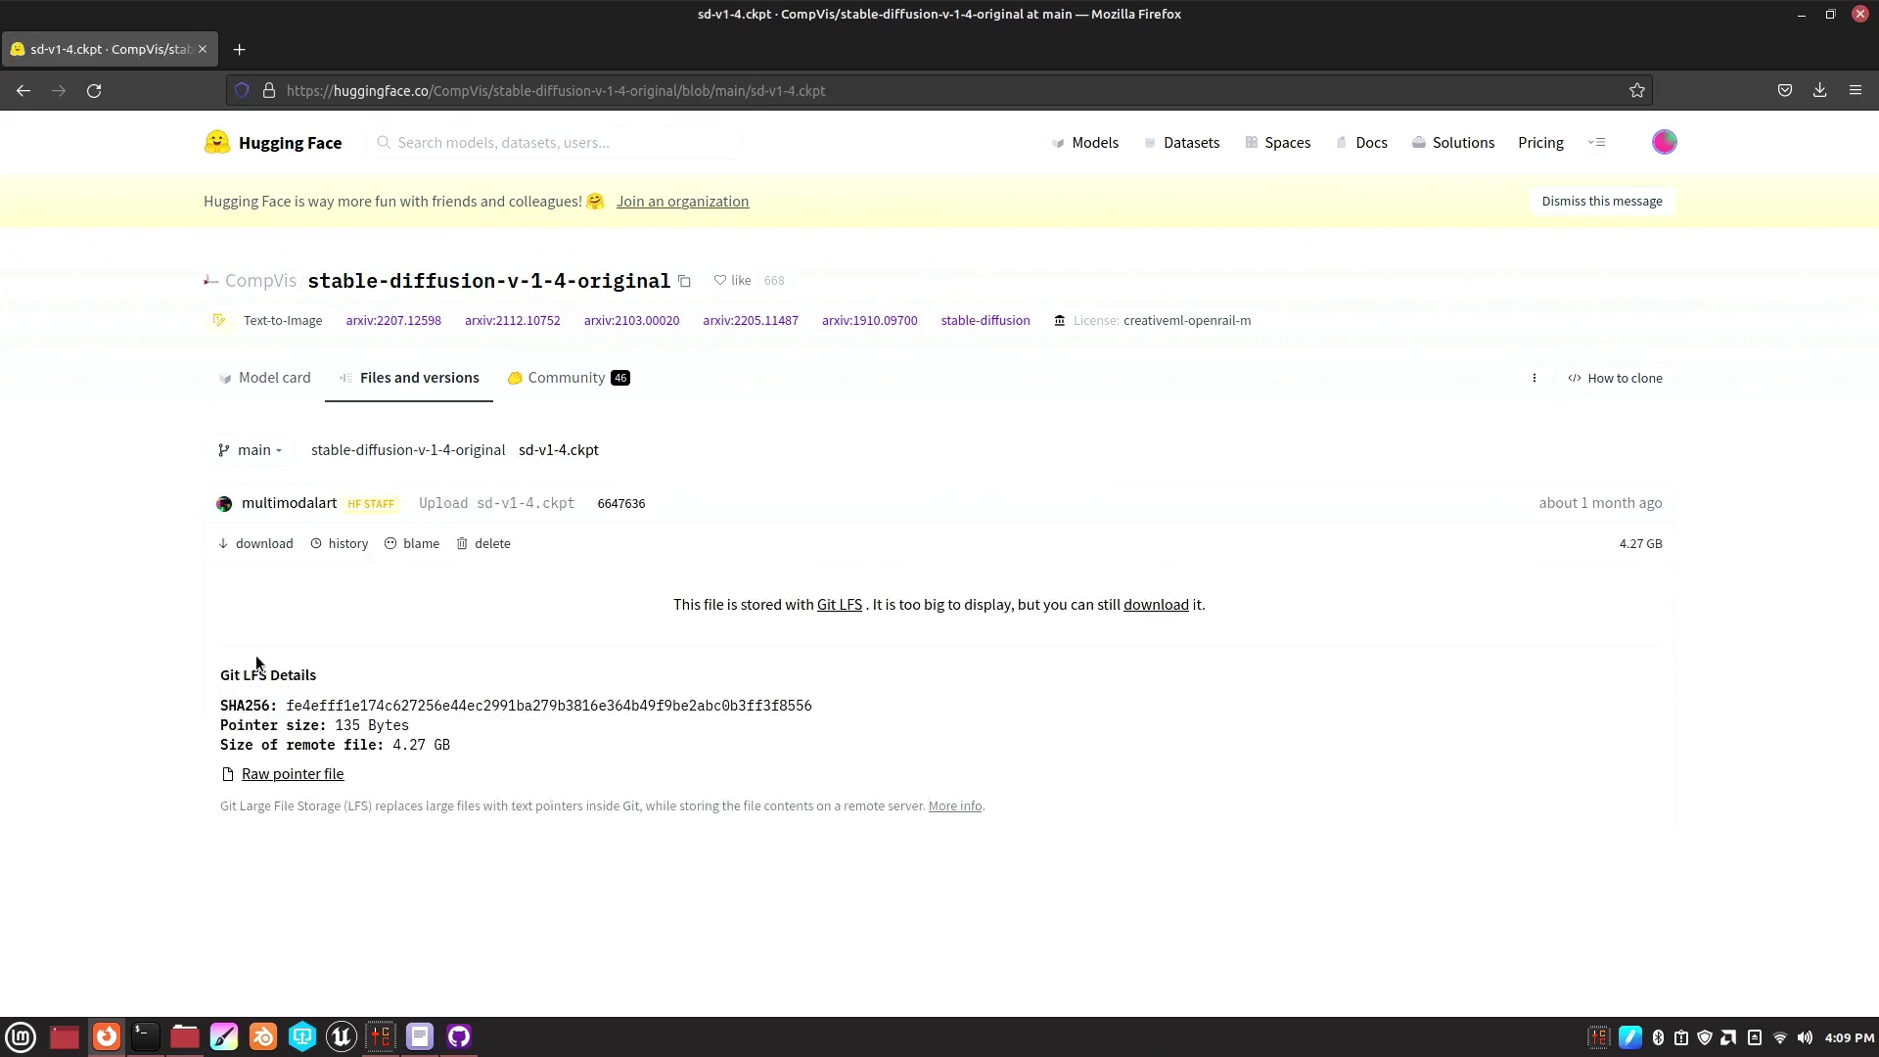
pyautogui.click(250, 545)
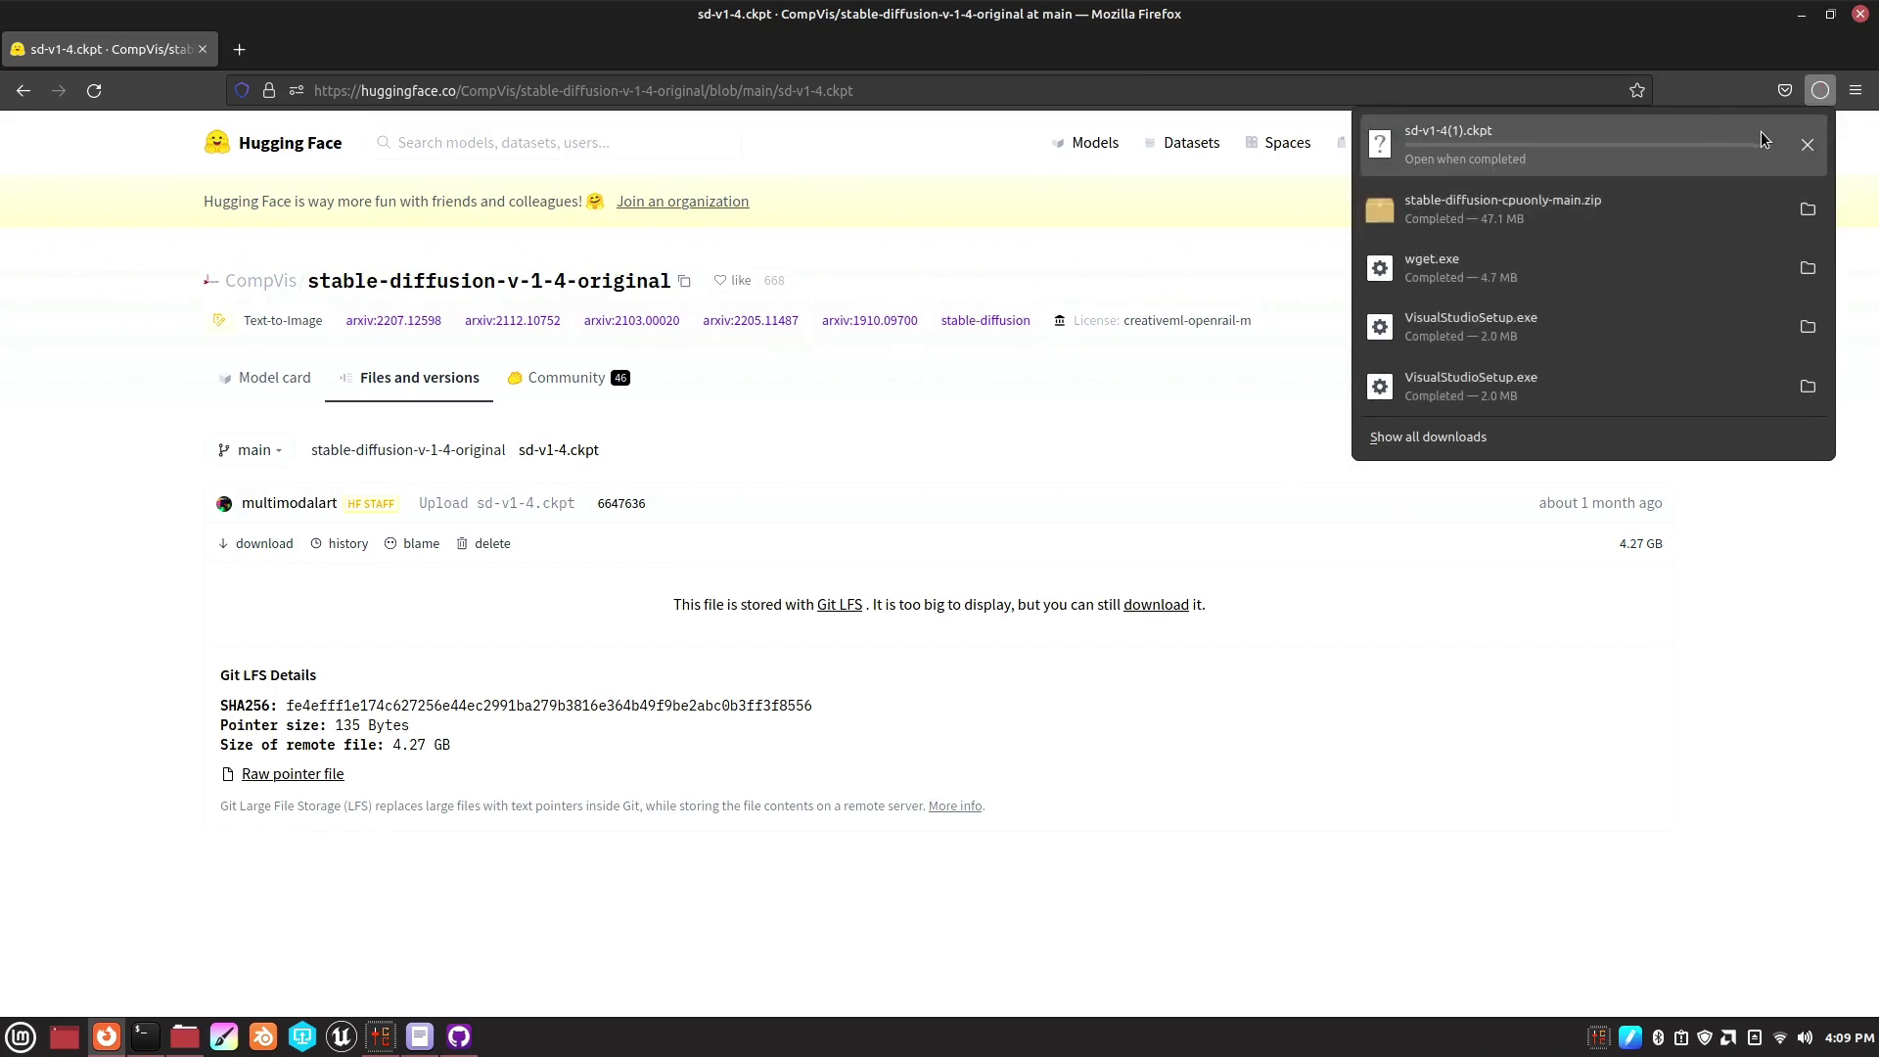
pyautogui.click(185, 1035)
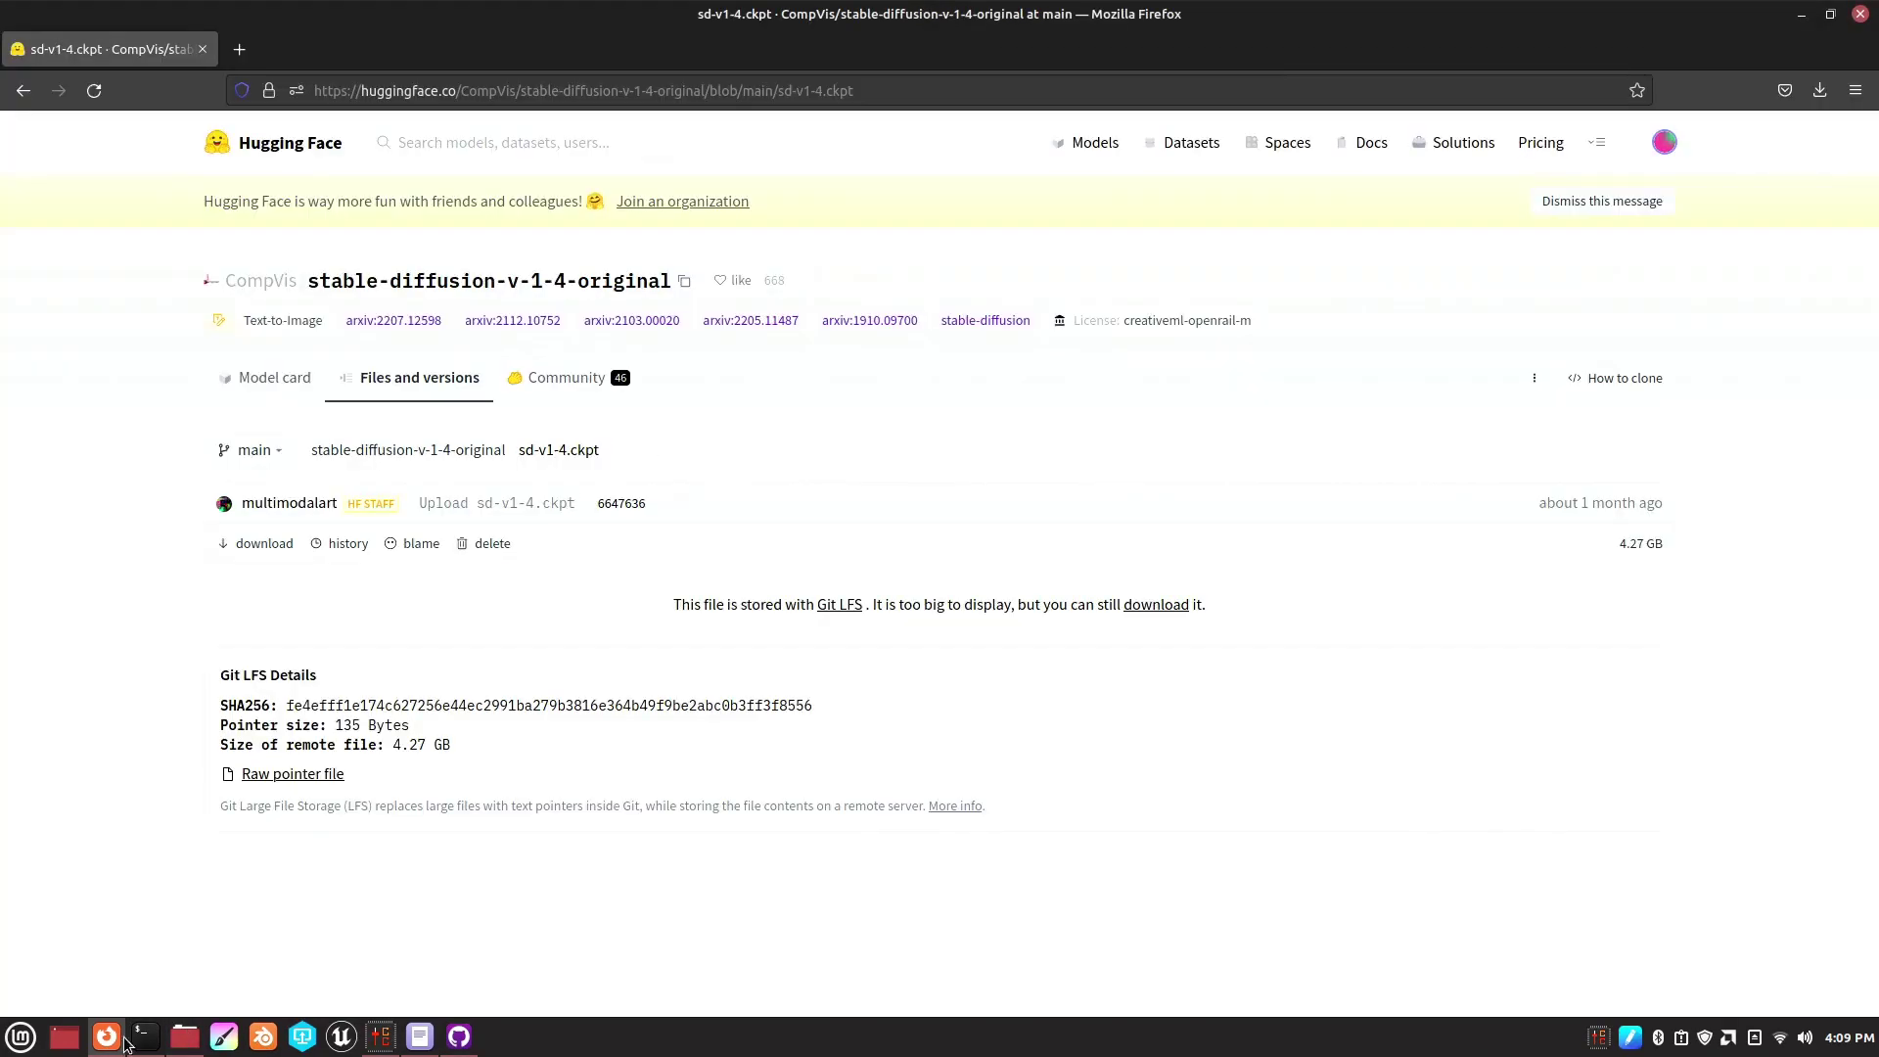
# - Copy the 4.3 GB sd-v1-4.ckpt from Downloads and paste it into stable-diffusion-cpuonly-main
pyautogui.click(186, 1036)
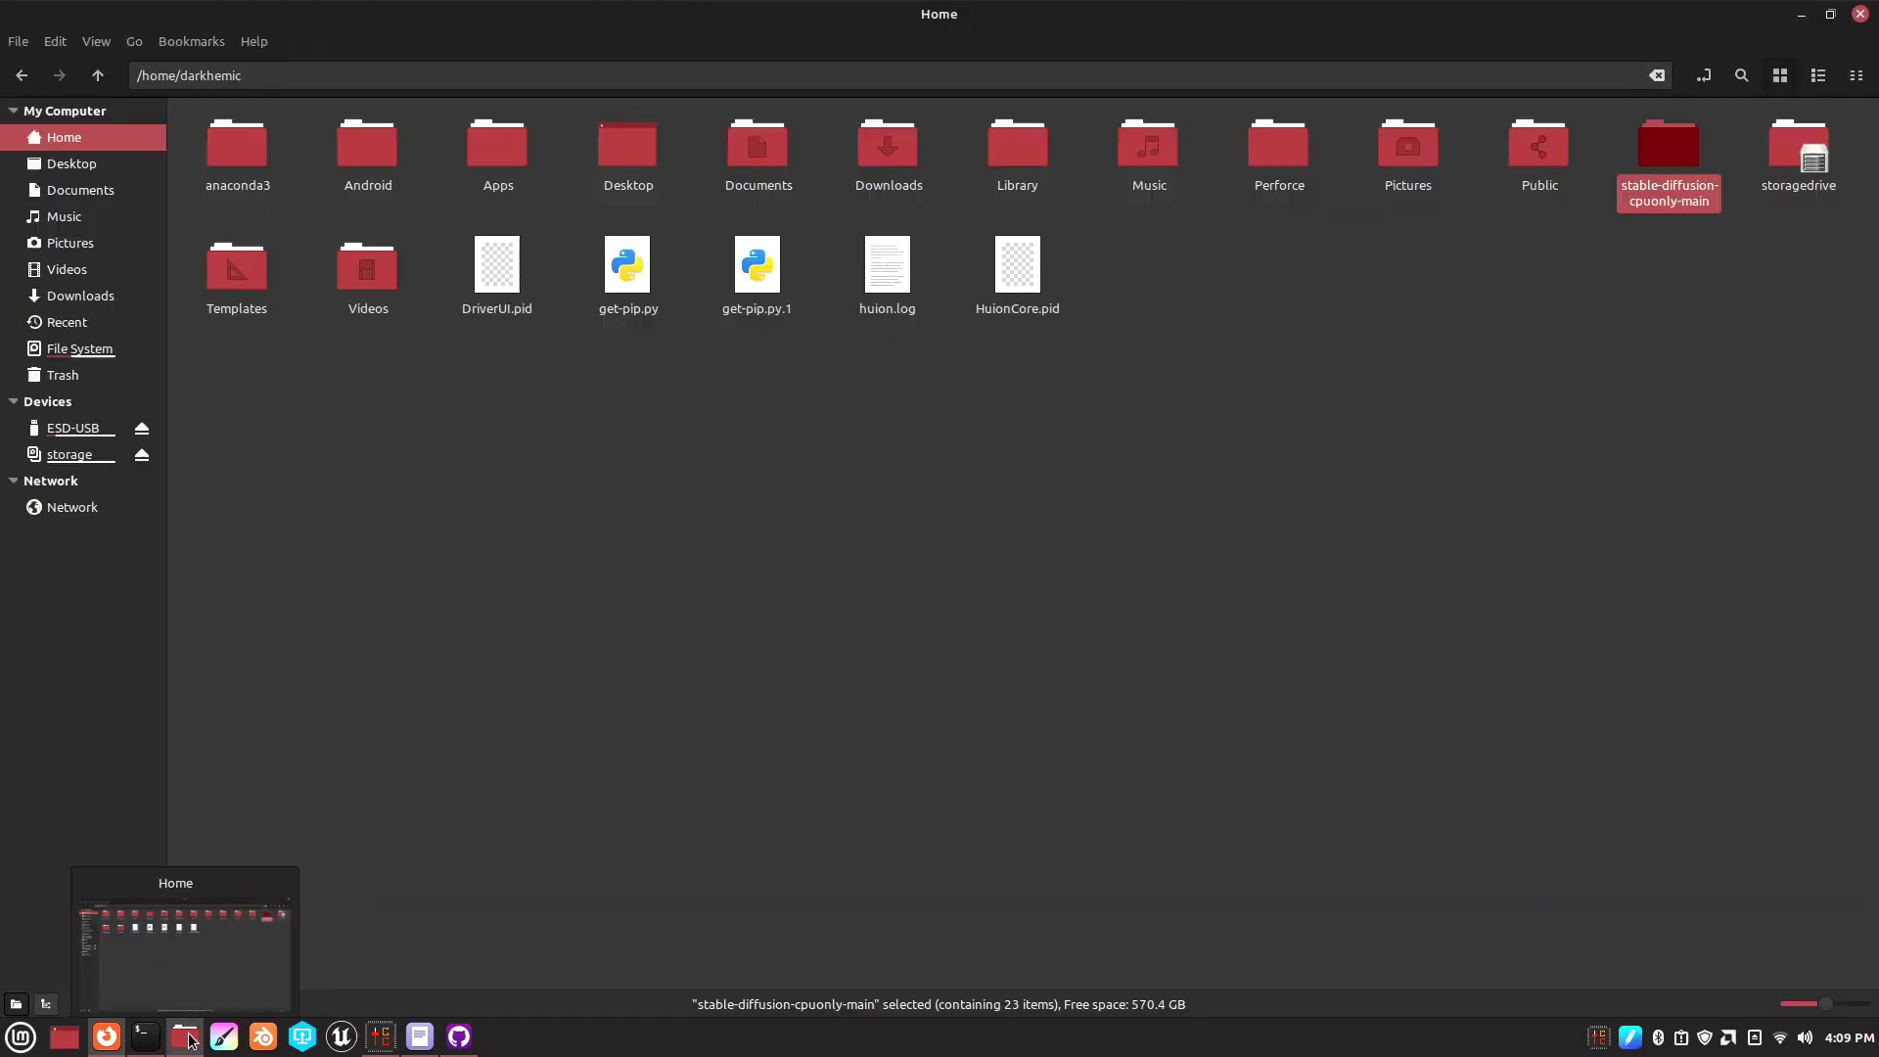
pyautogui.click(1209, 562)
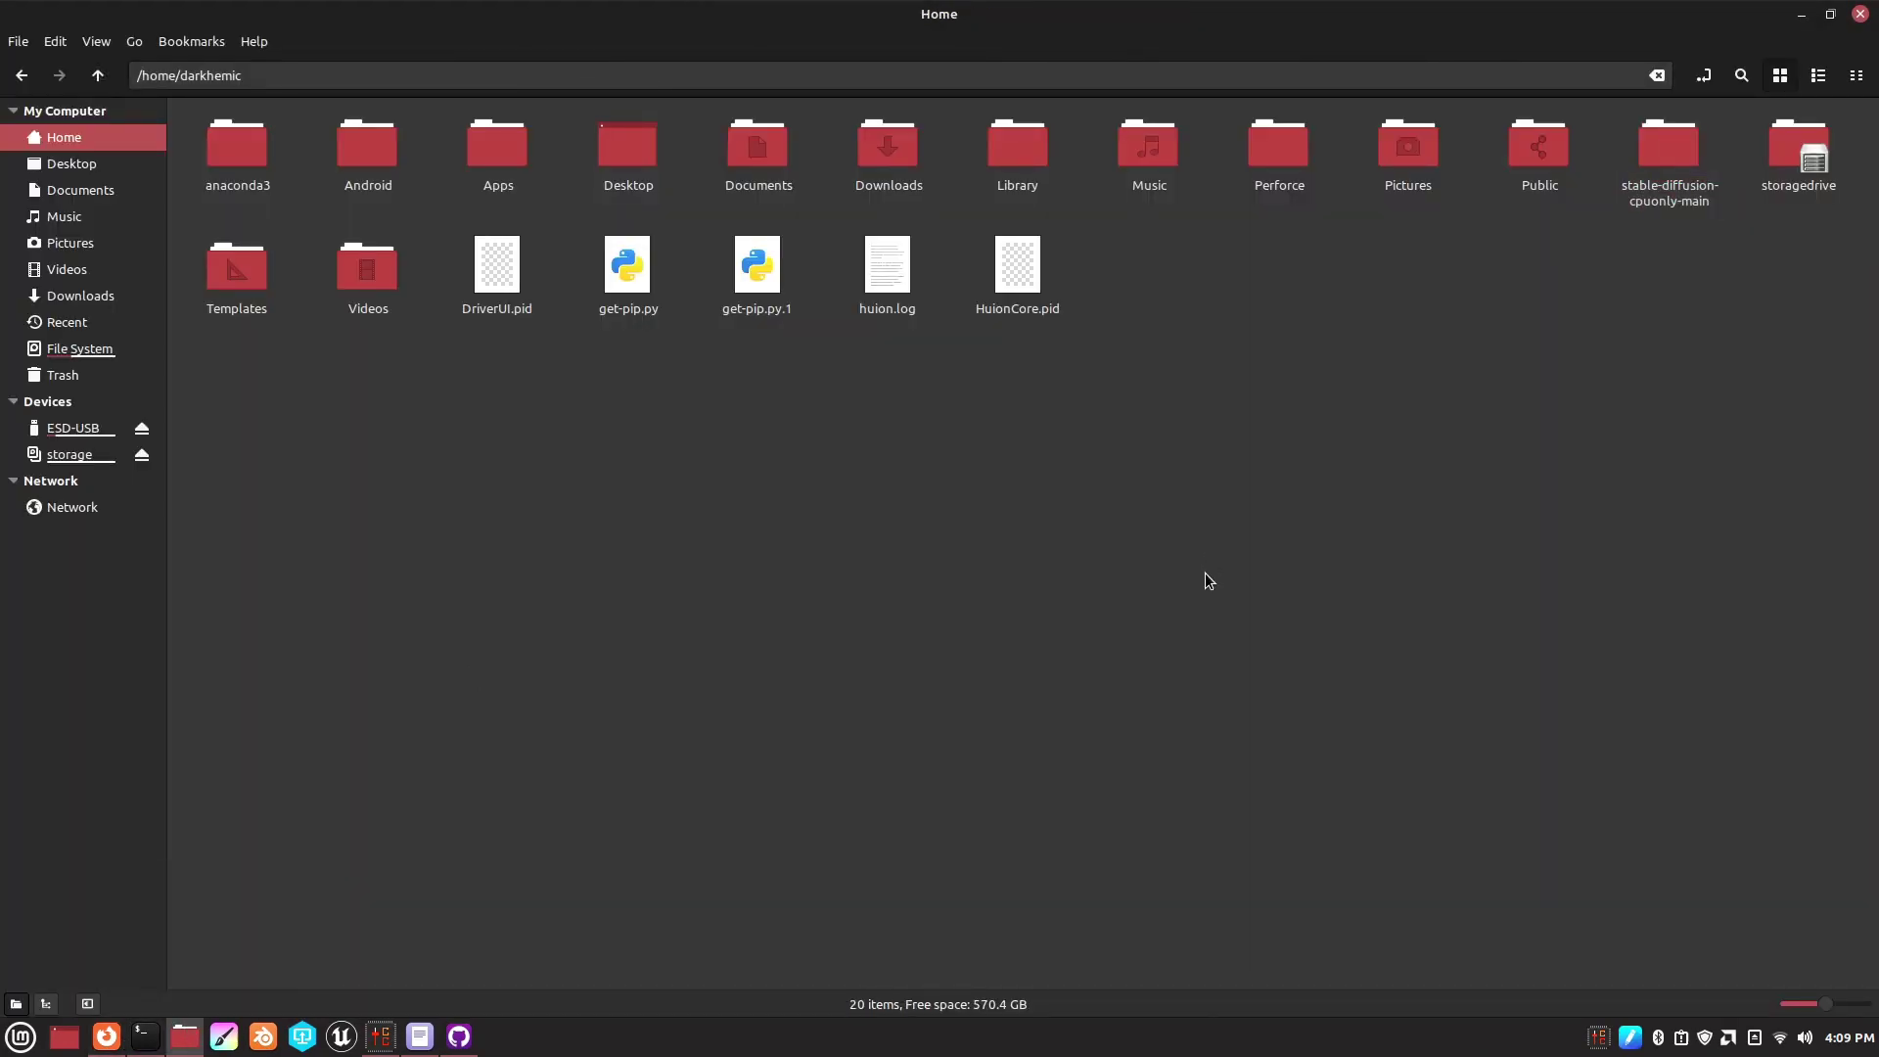
pyautogui.doubleClick(891, 149)
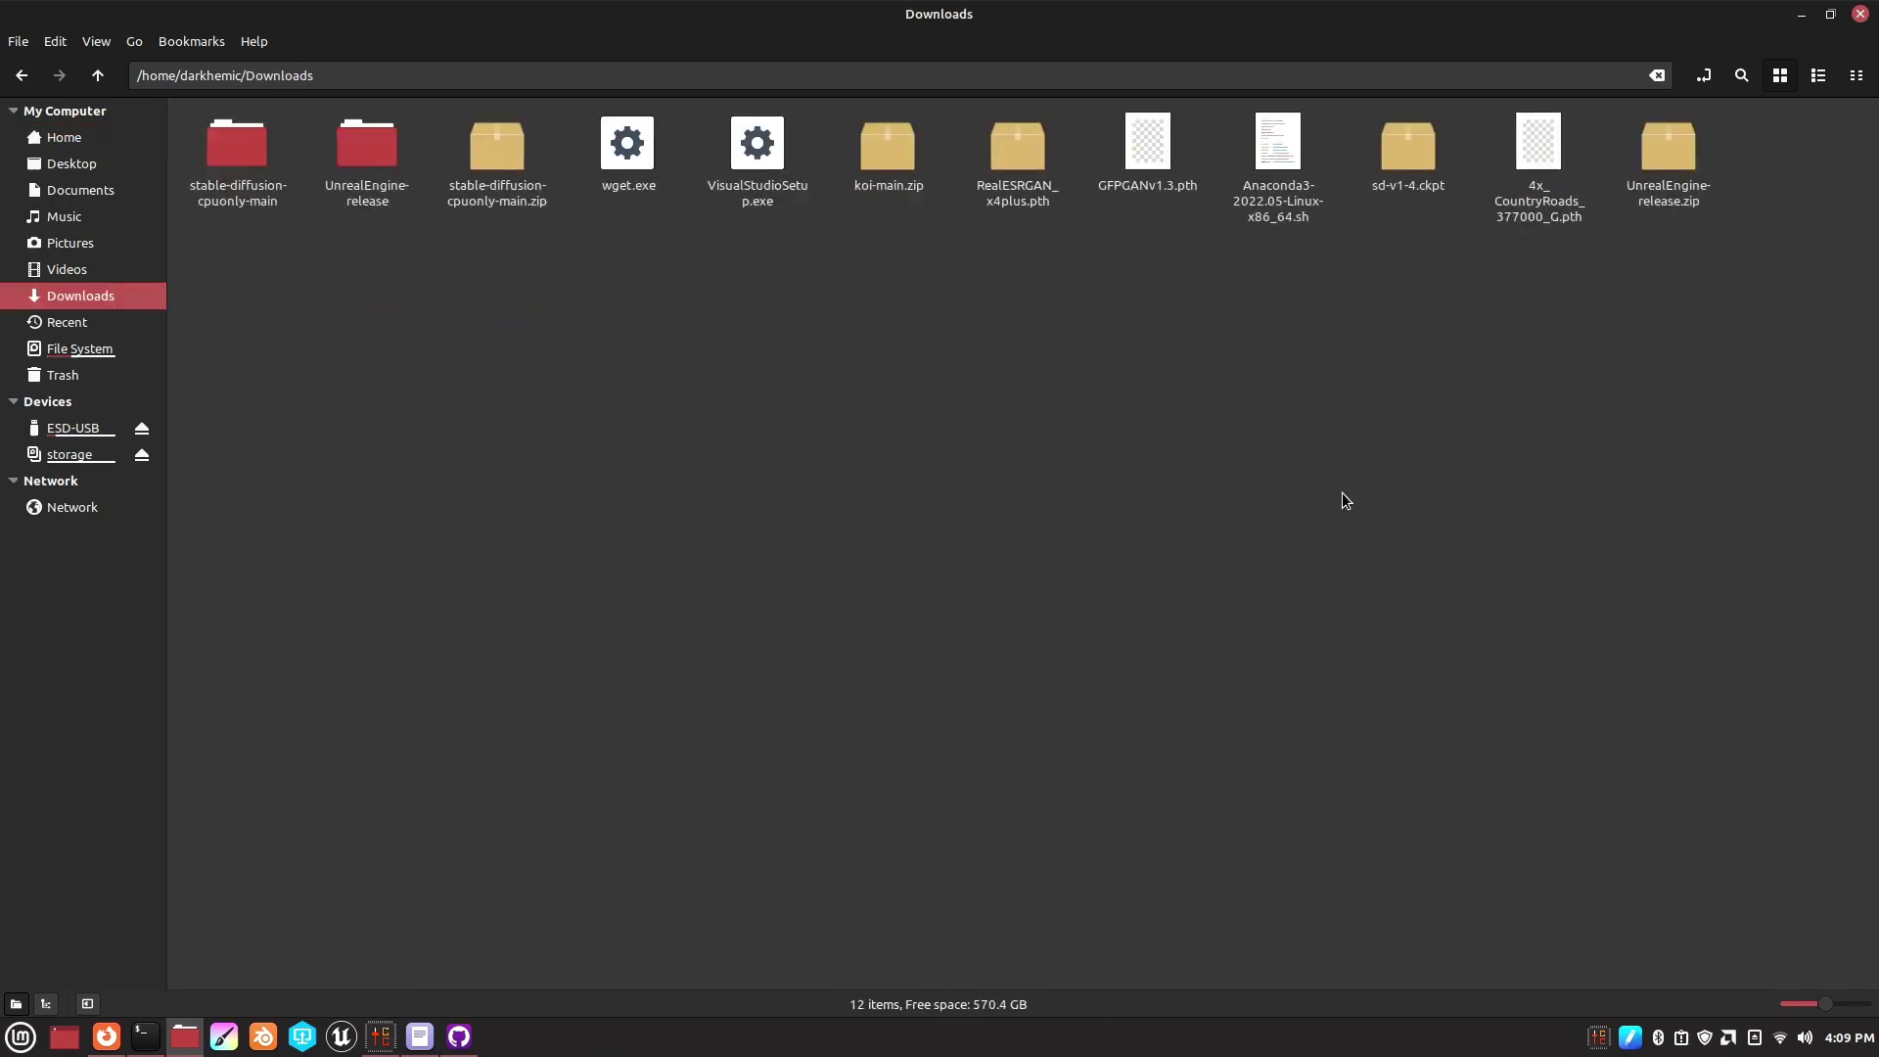
pyautogui.click(1391, 154)
pyautogui.rightClick(1392, 155)
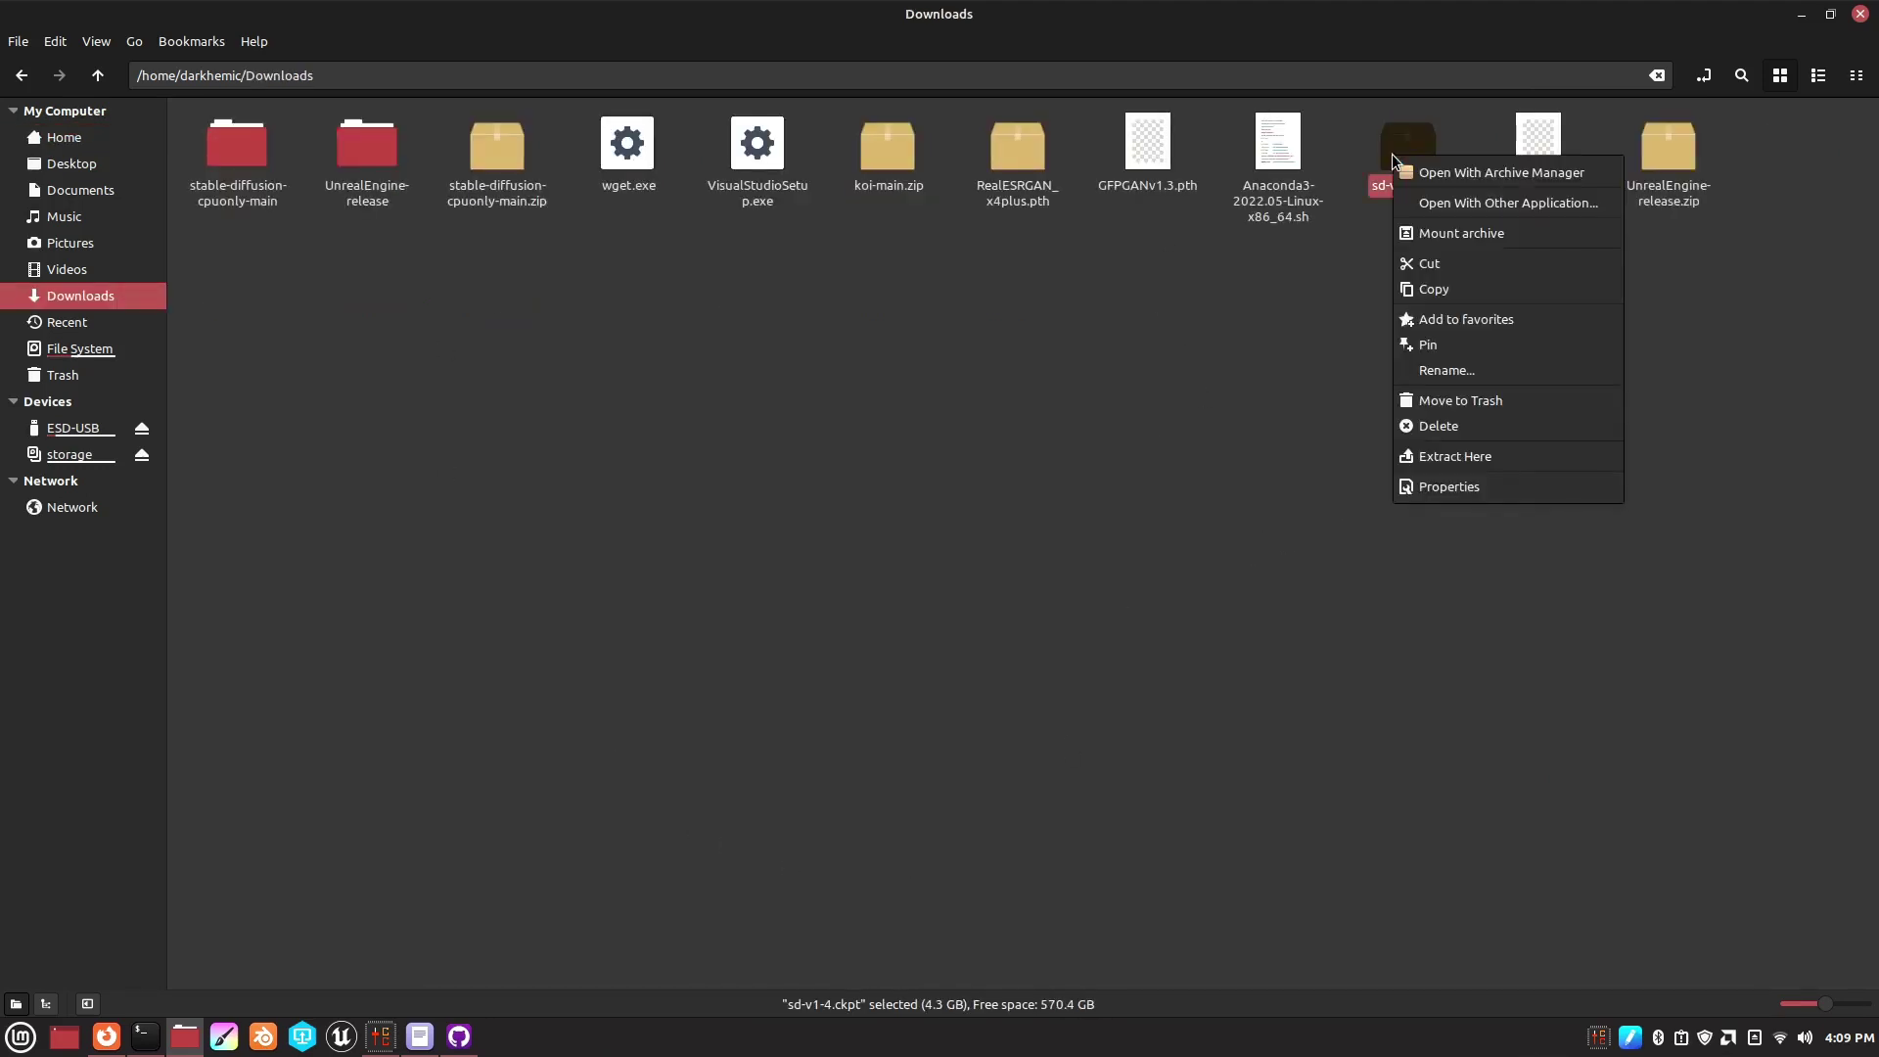
pyautogui.click(1427, 292)
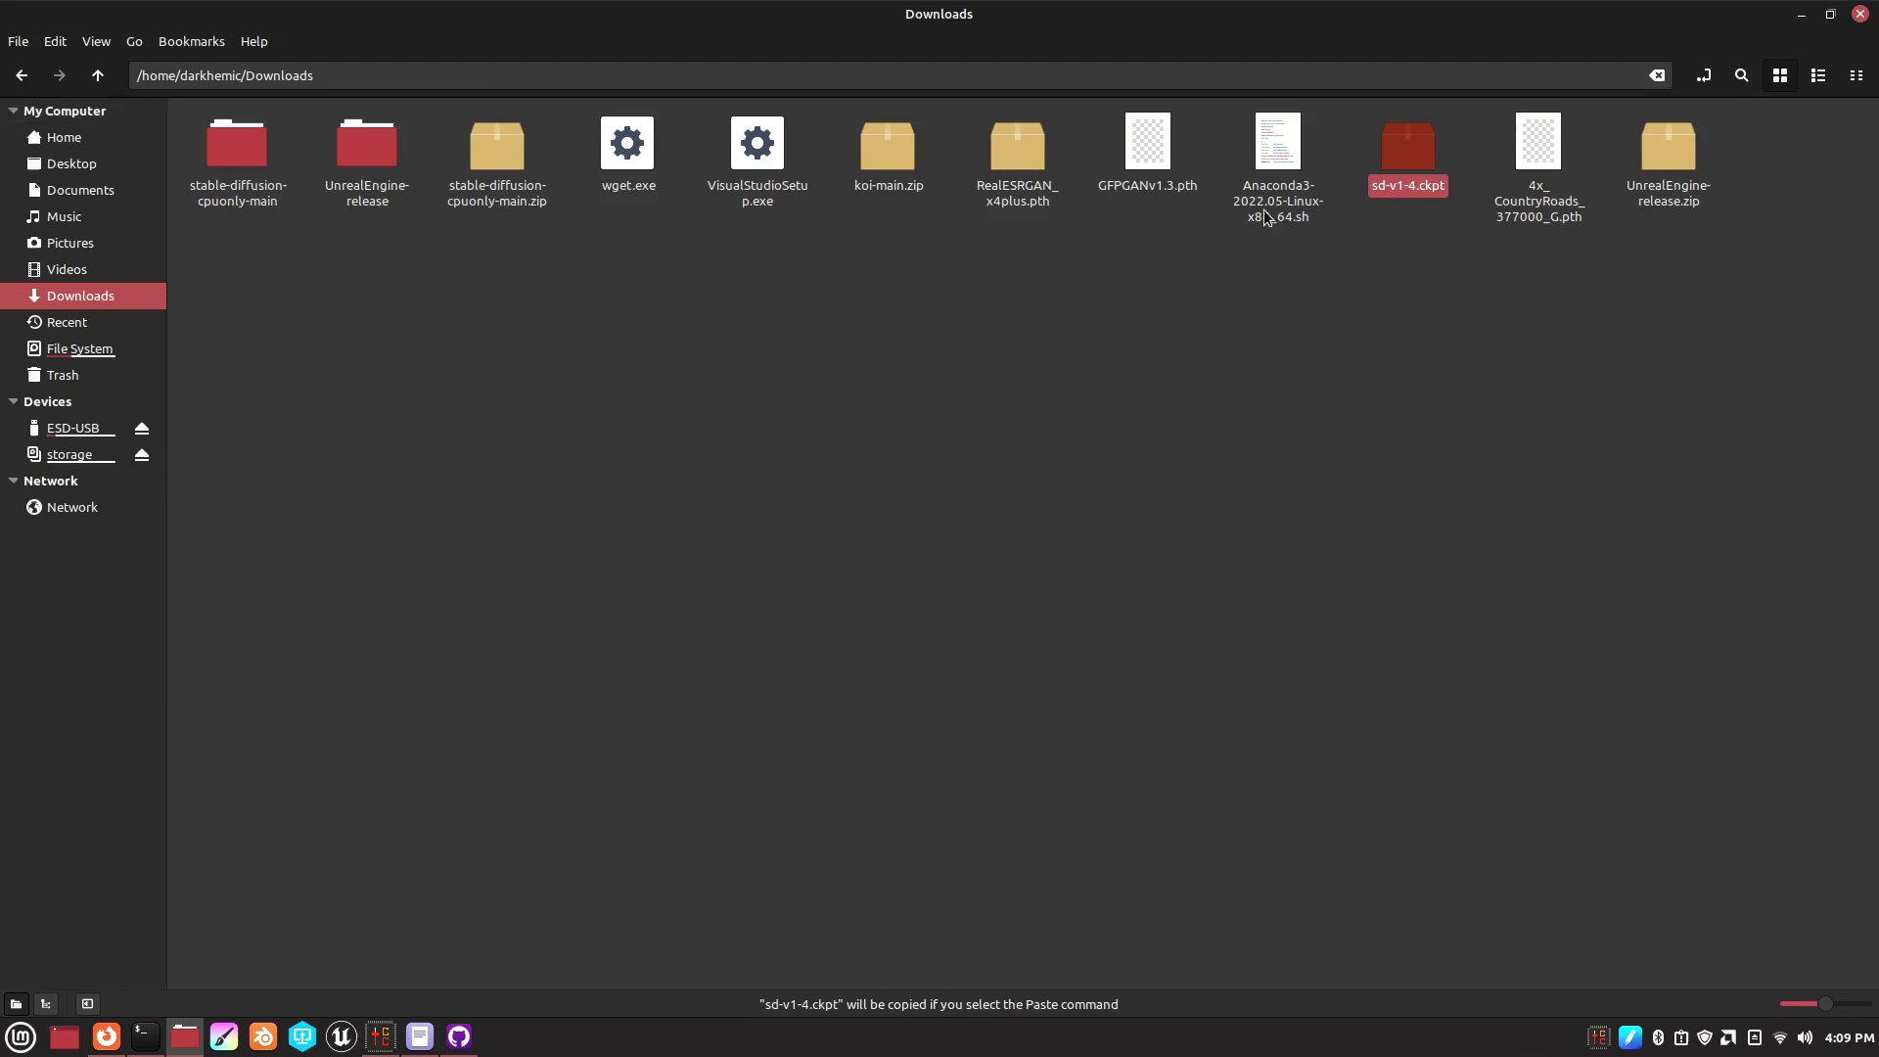
pyautogui.click(74, 140)
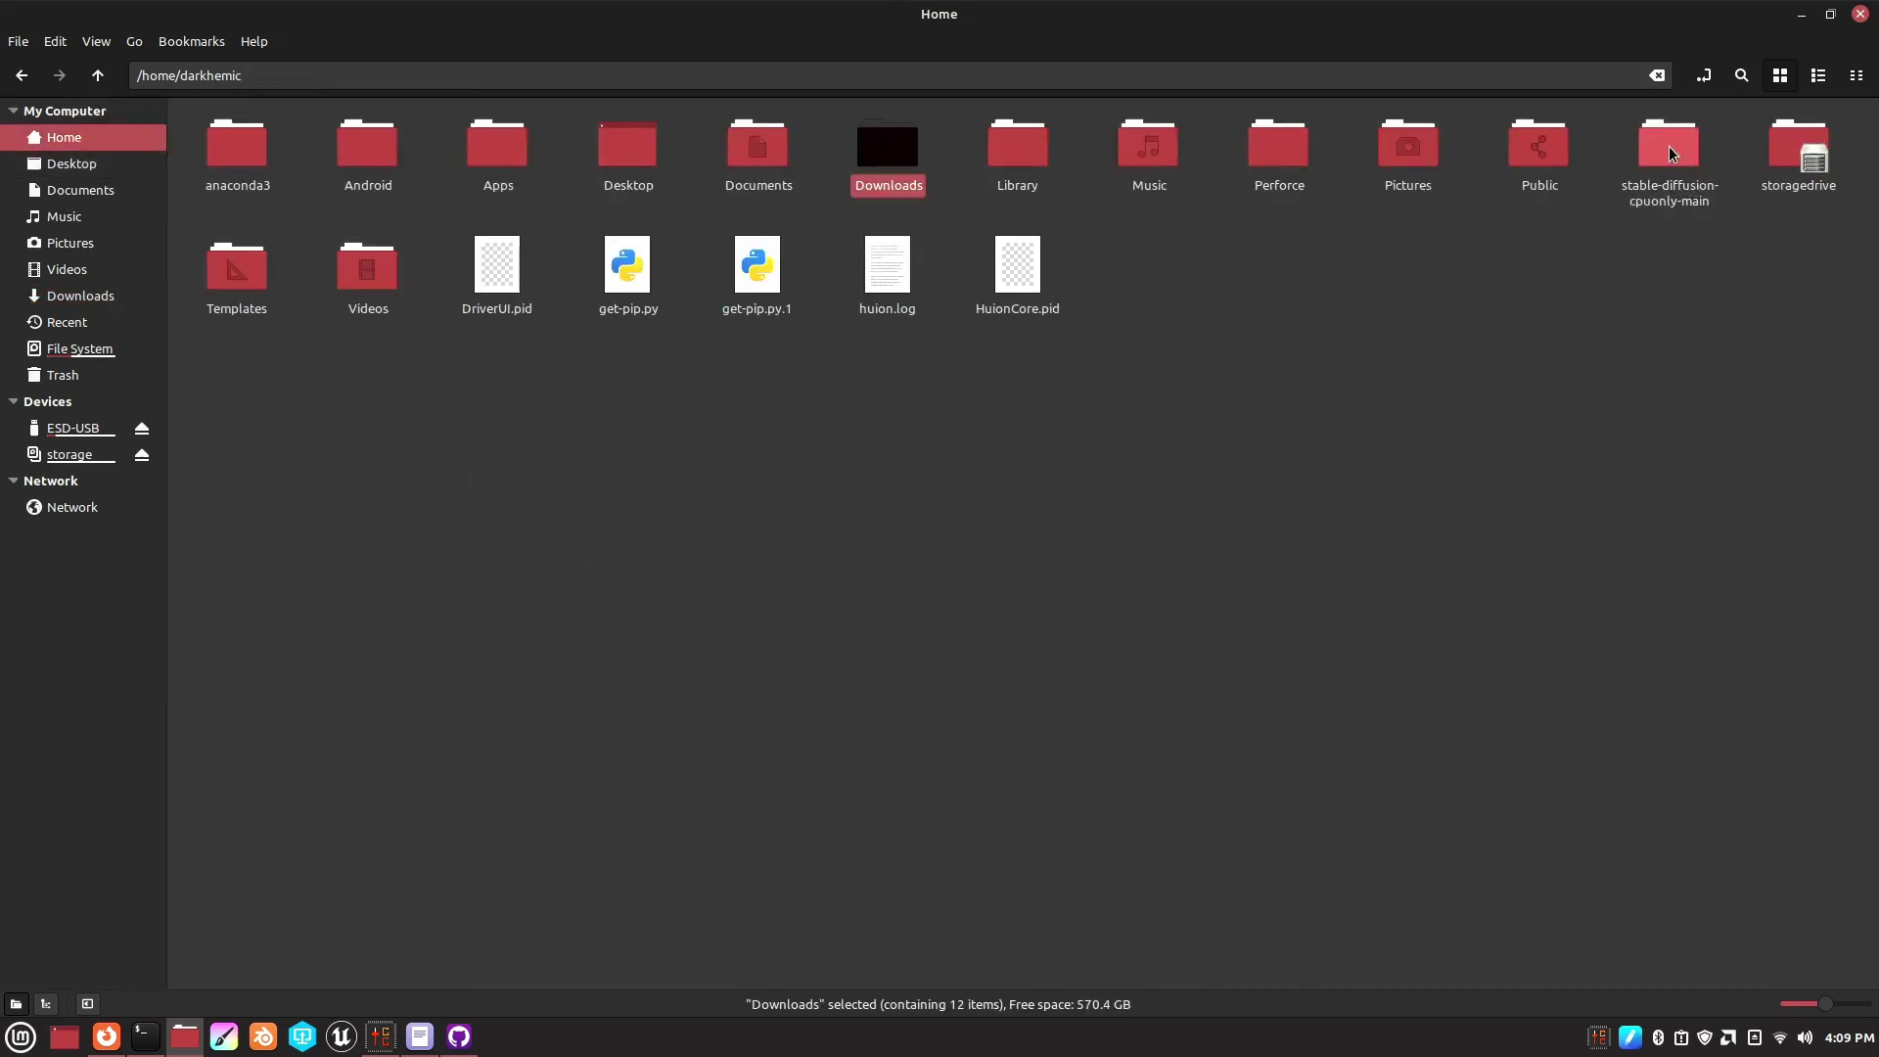
pyautogui.doubleClick(1669, 148)
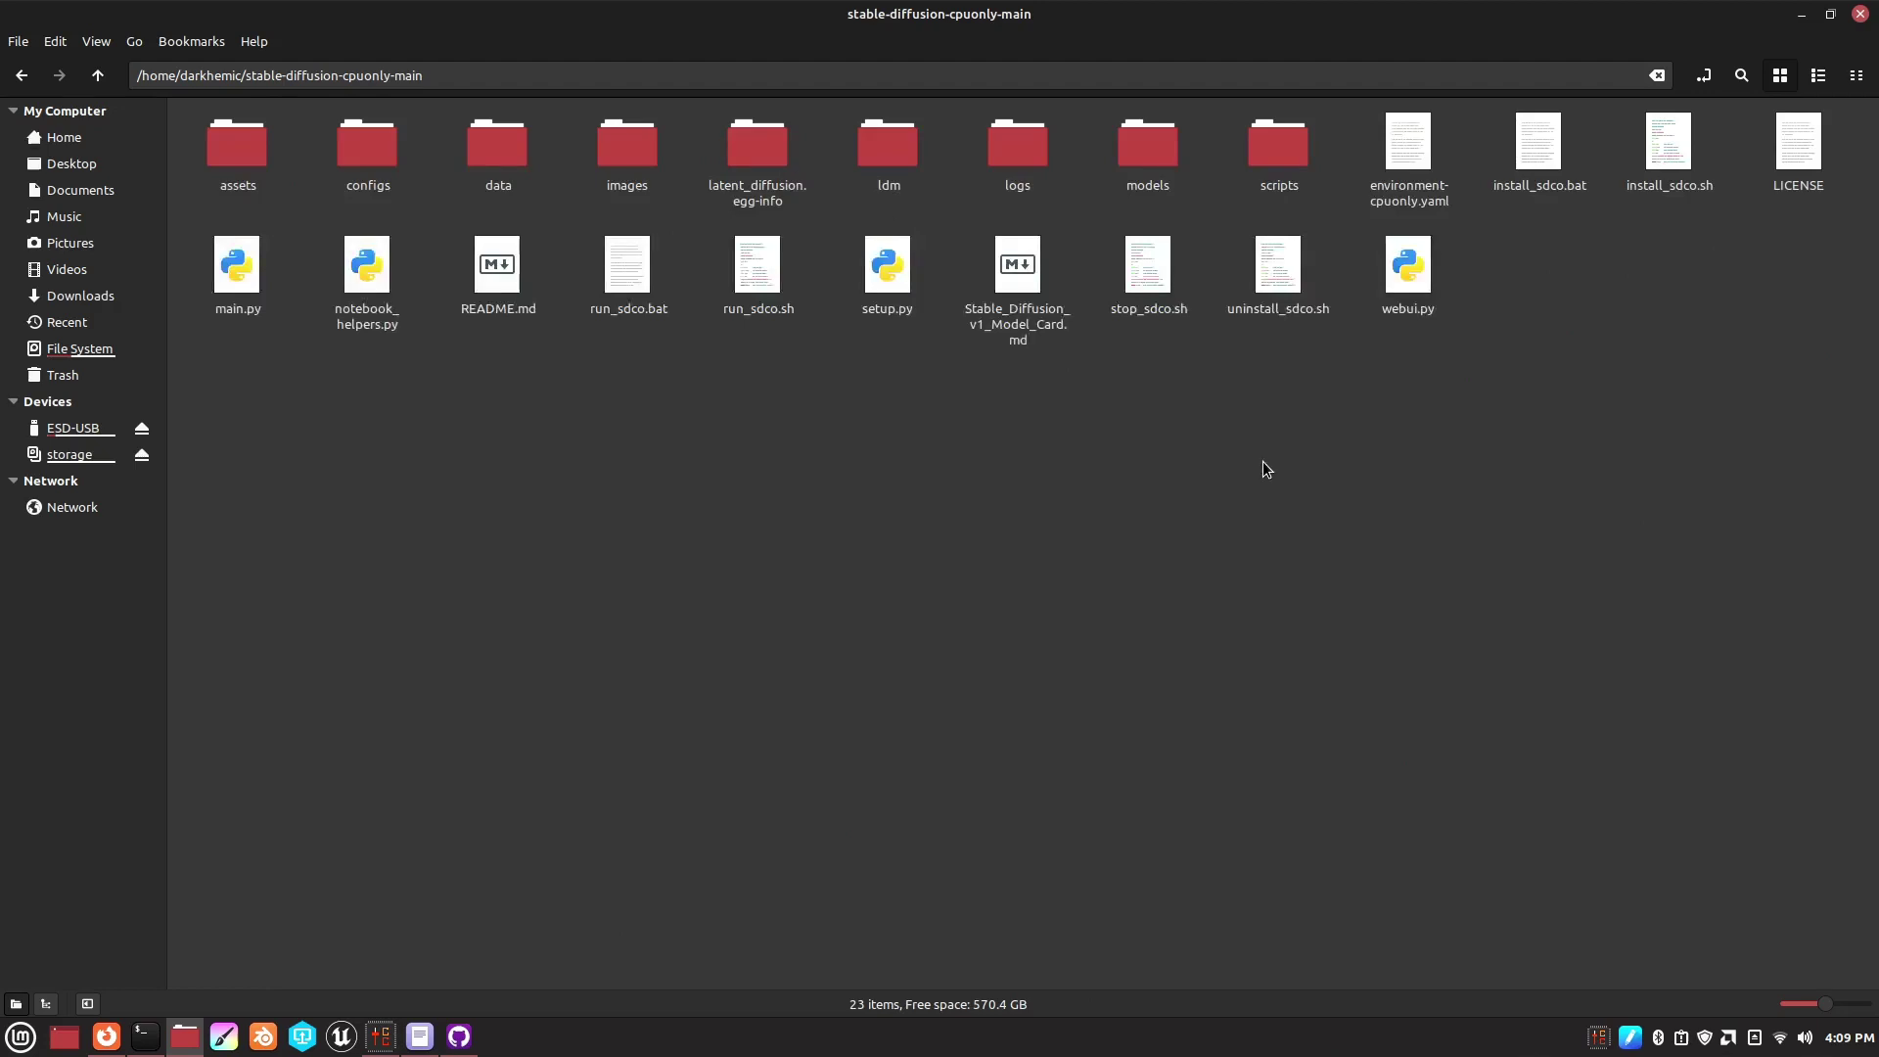
pyautogui.rightClick(1444, 419)
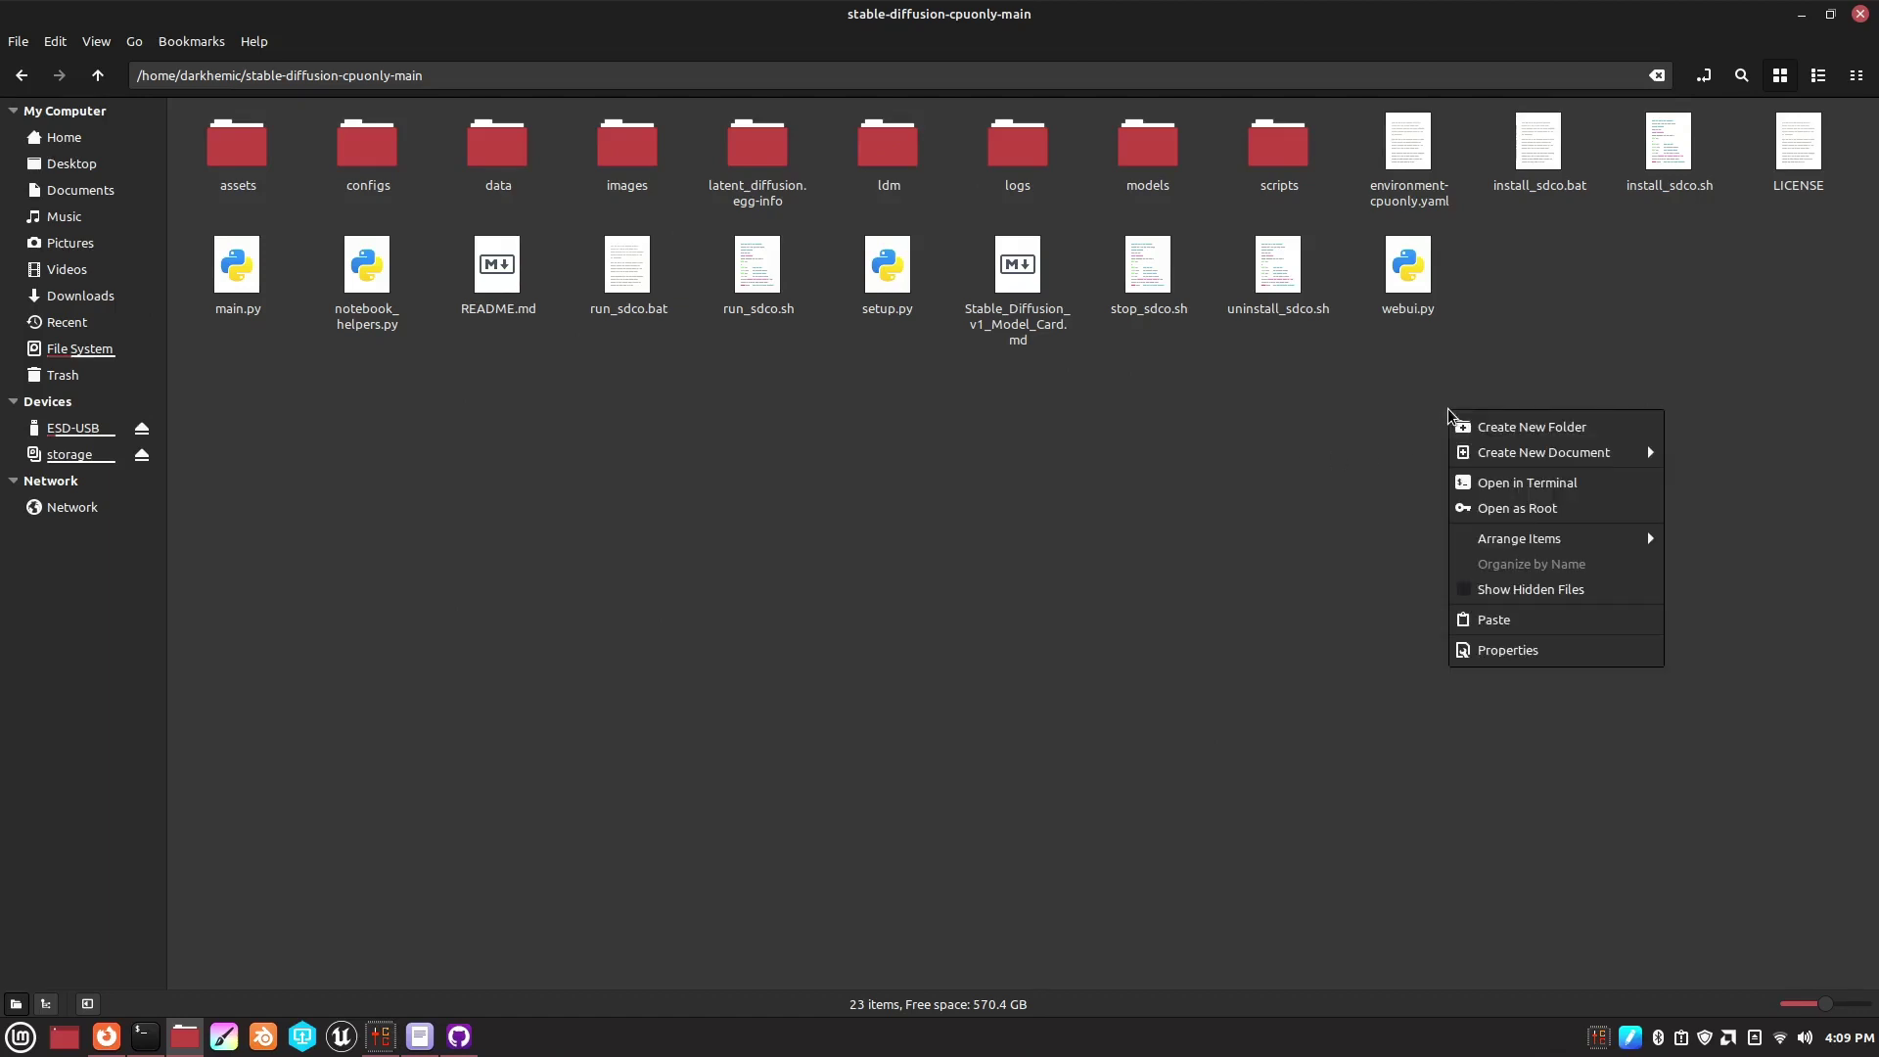
pyautogui.click(1476, 627)
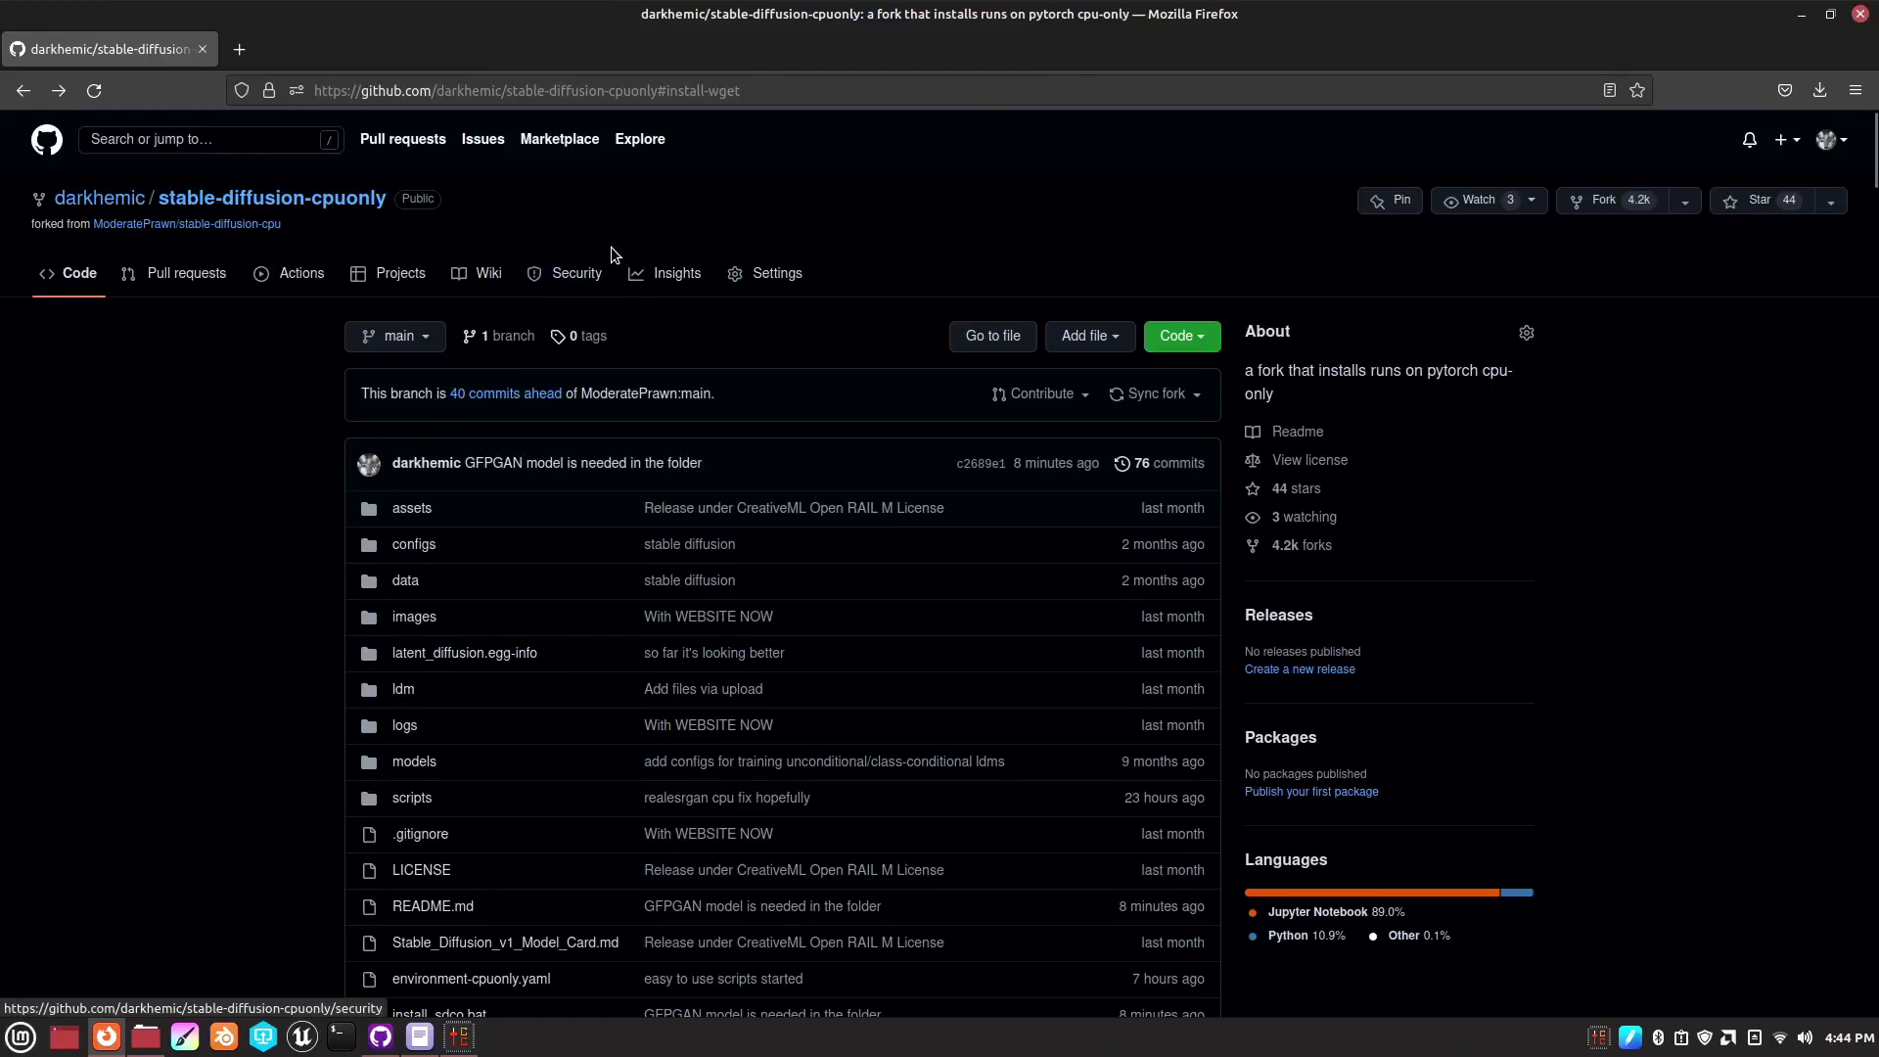
# - Scroll the README to 'Download the GFPGAN model' and copy the link address
pyautogui.scroll(-15, 740, 537)
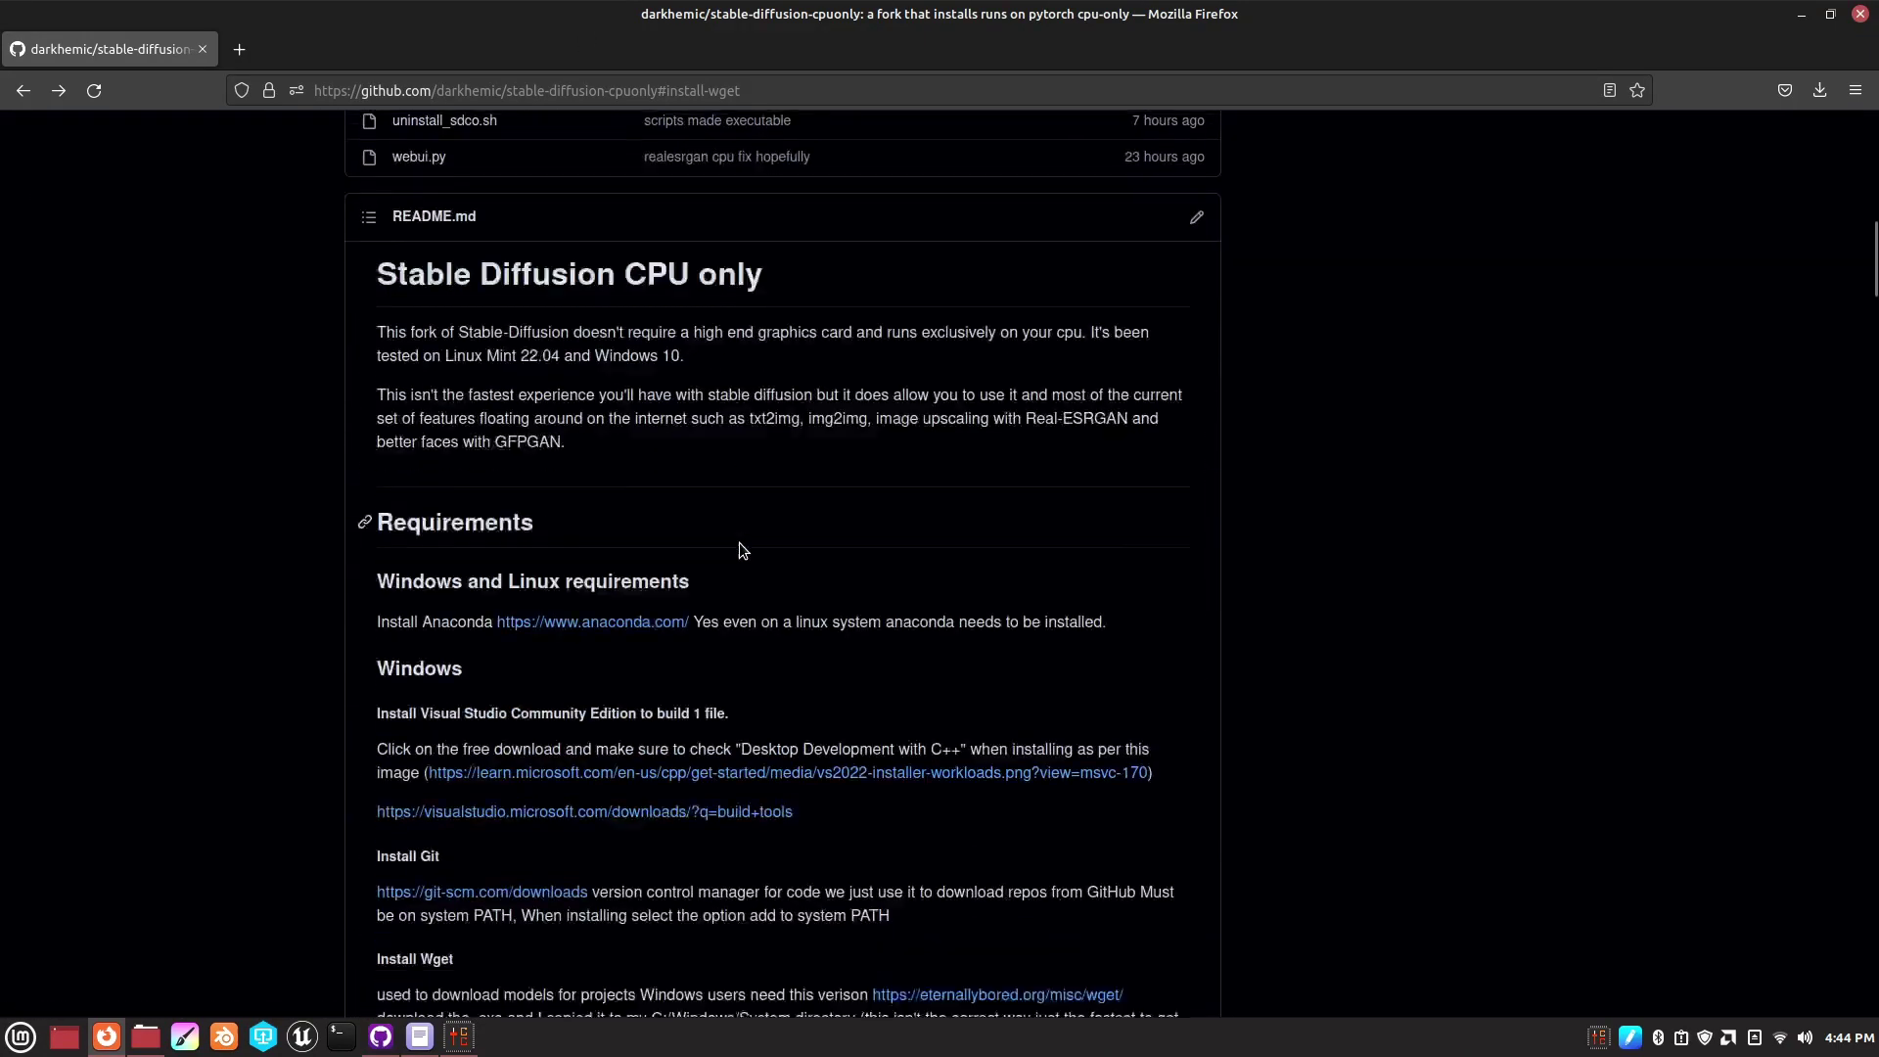
pyautogui.scroll(-5, 878, 687)
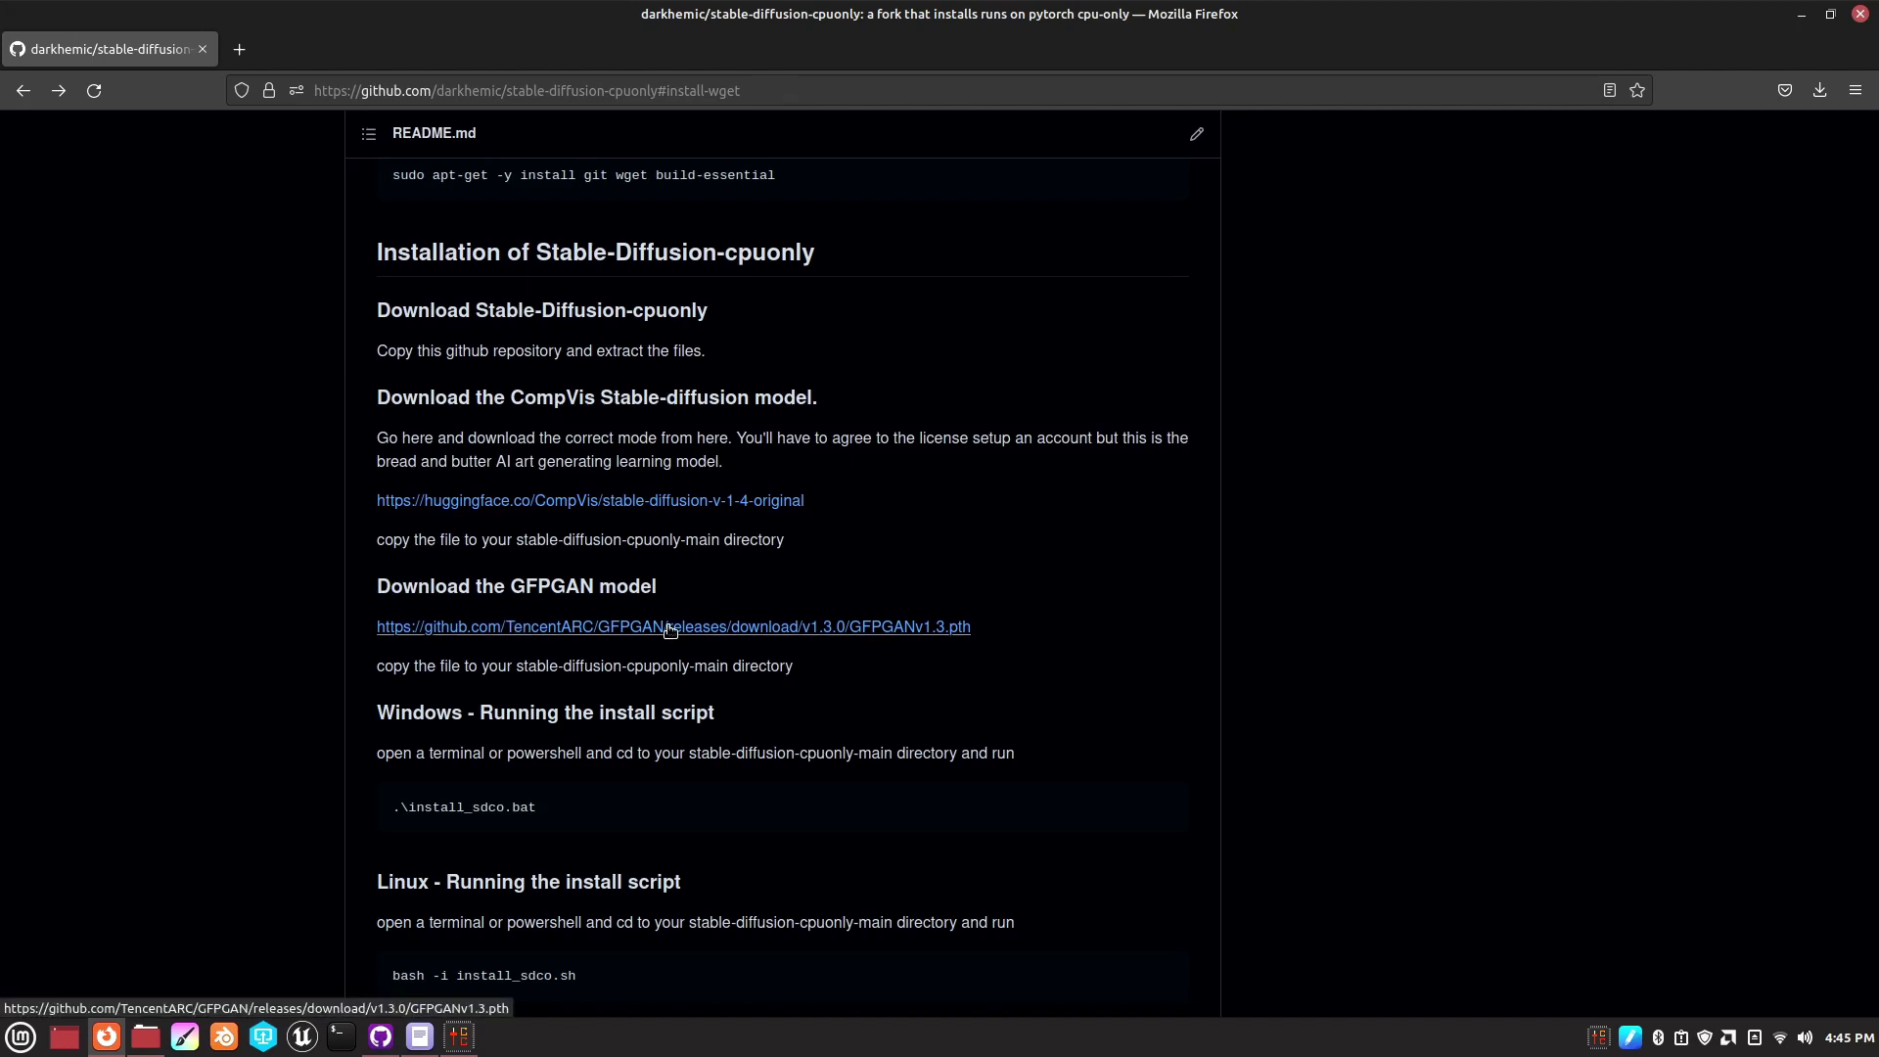
pyautogui.rightClick(544, 631)
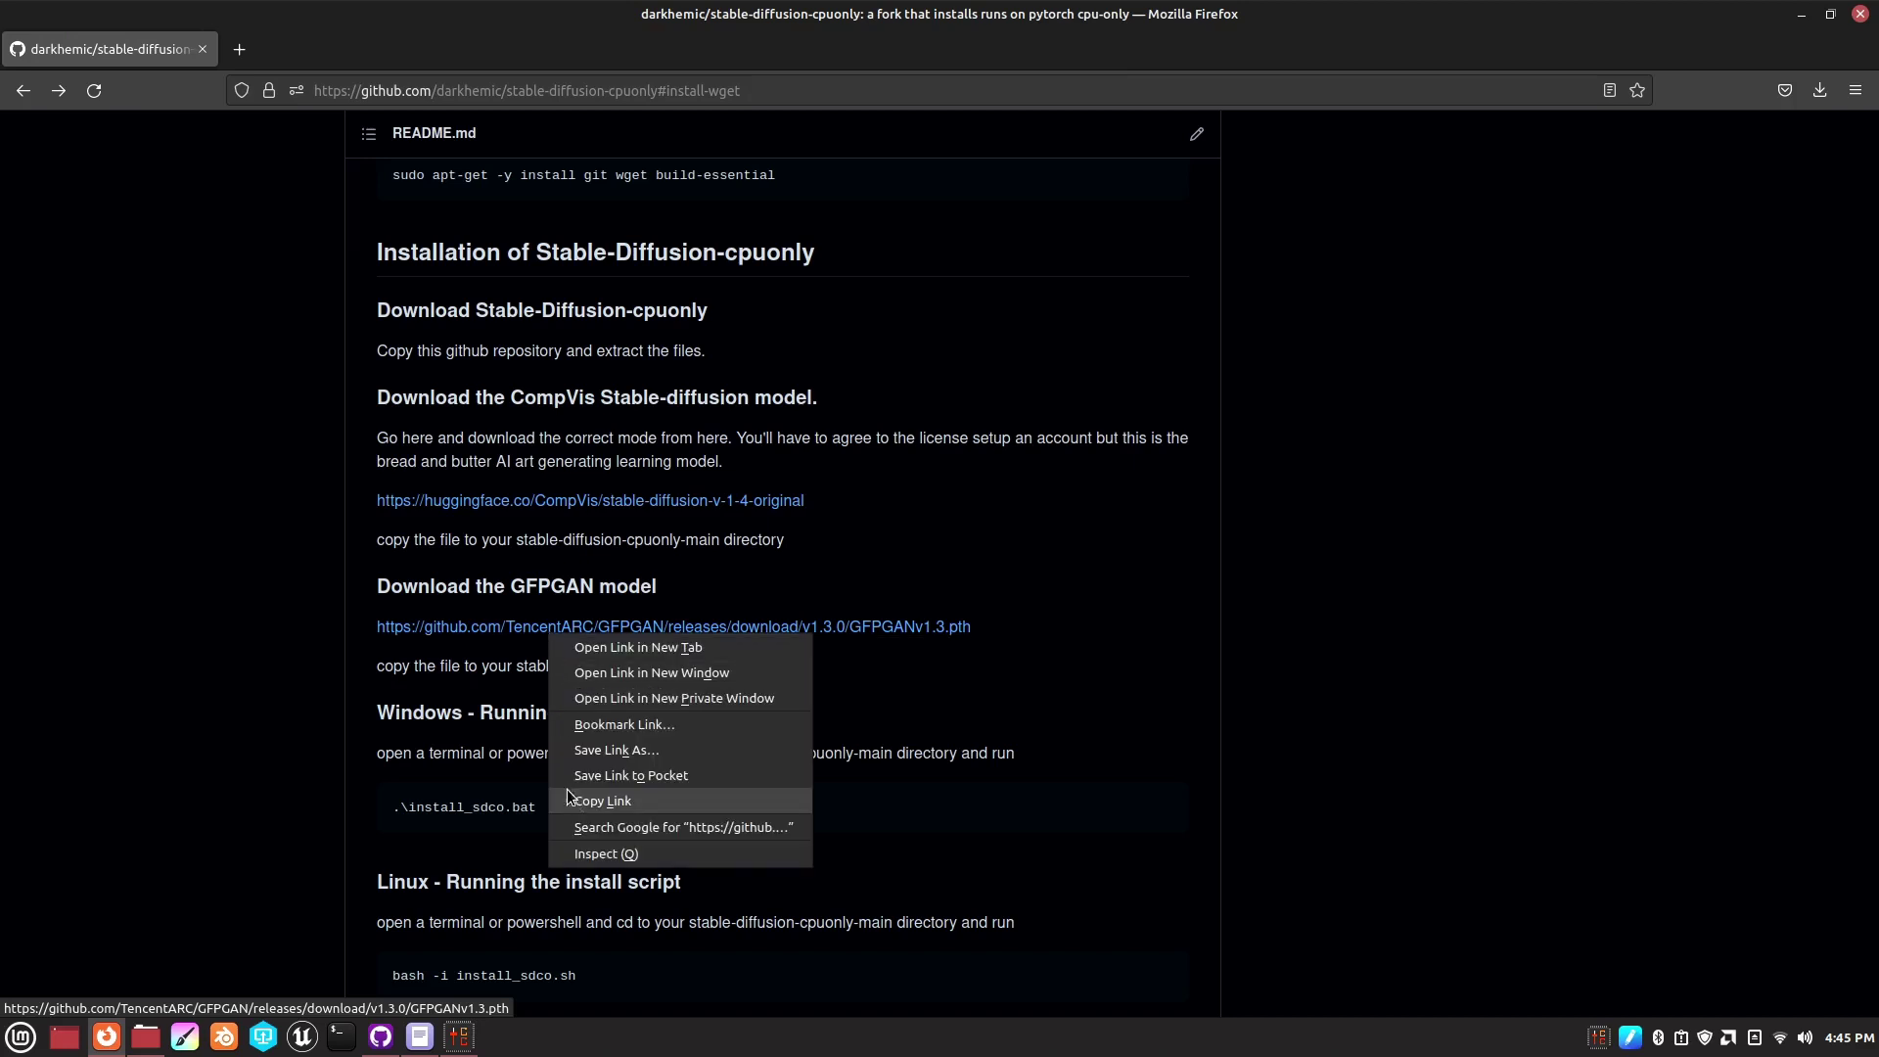
pyautogui.click(602, 801)
# - Start the GFPGAN model download, then cancel the duplicate GFPGANv1.3(1).pth download
pyautogui.click(480, 631)
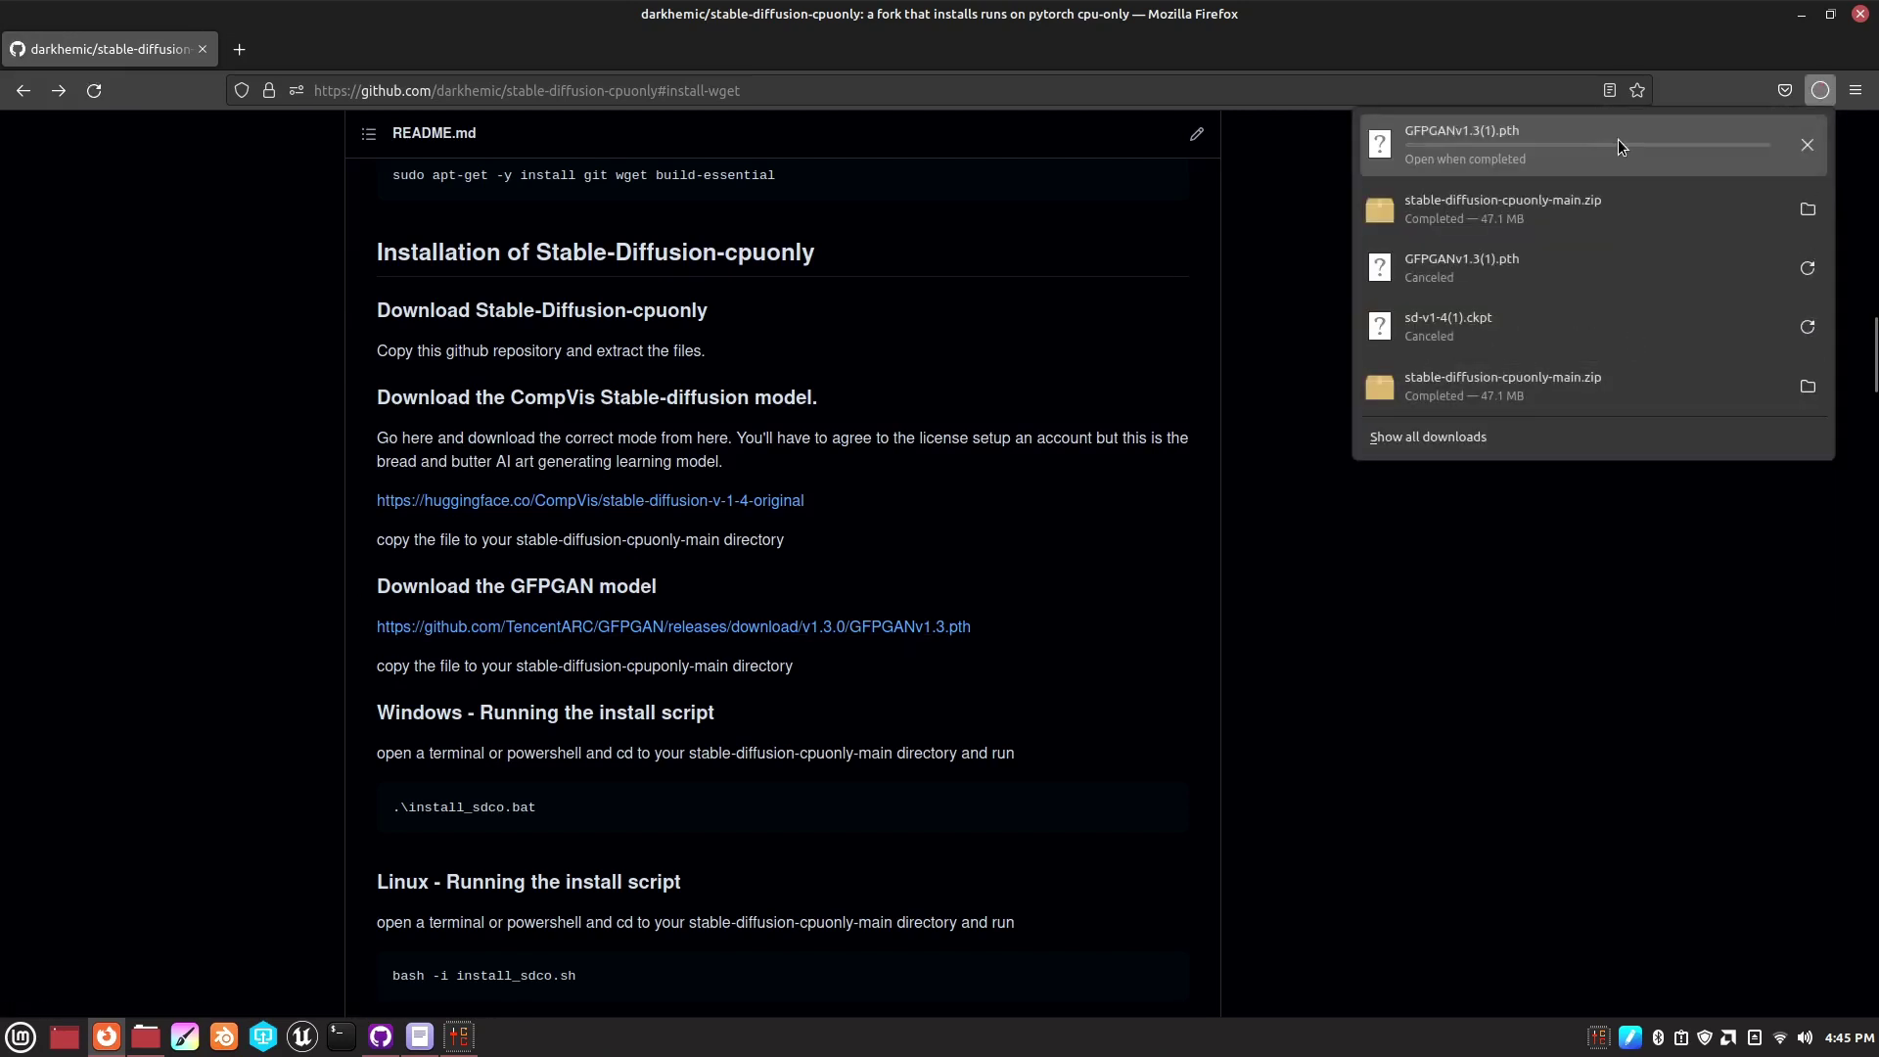
pyautogui.click(1806, 146)
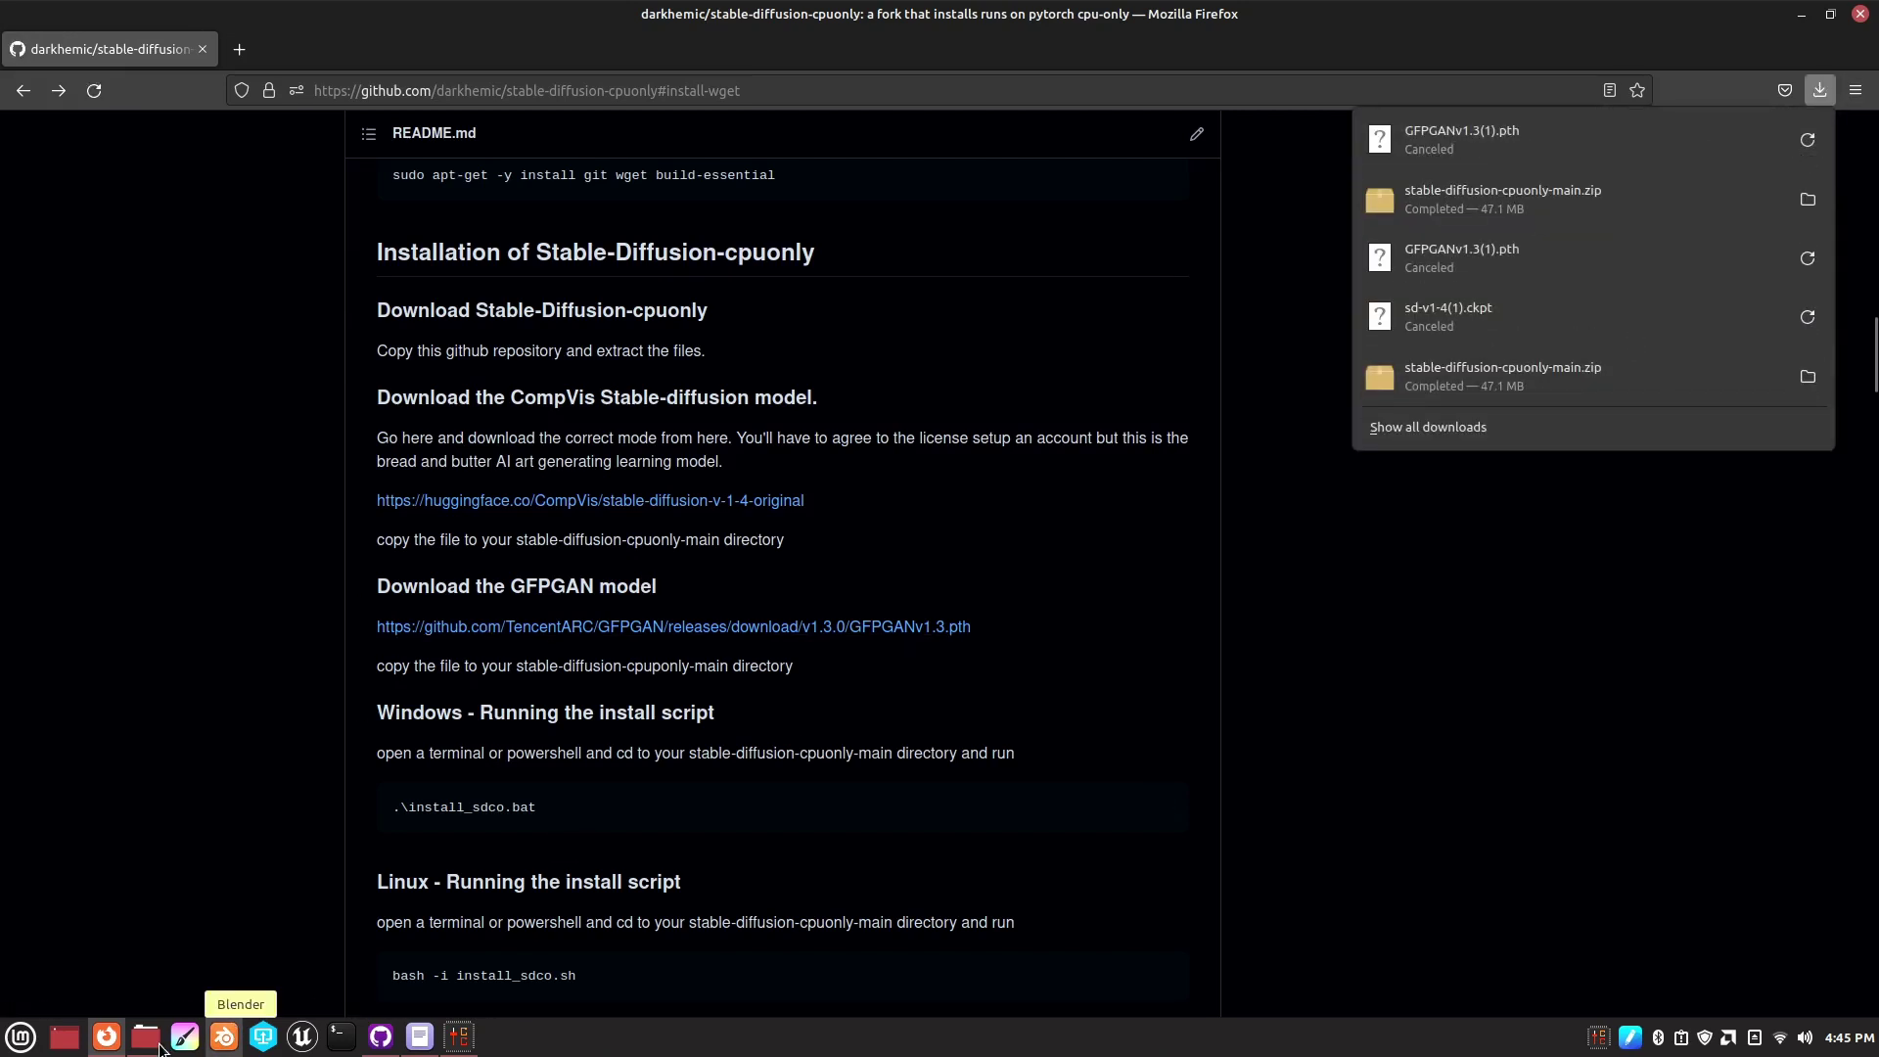
pyautogui.click(285, 915)
# - Copy GFPGANv1.3.pth (348.6 MB) from Downloads into stable-diffusion-cpuonly-main beside sd-v1-4.ckpt
pyautogui.click(147, 1038)
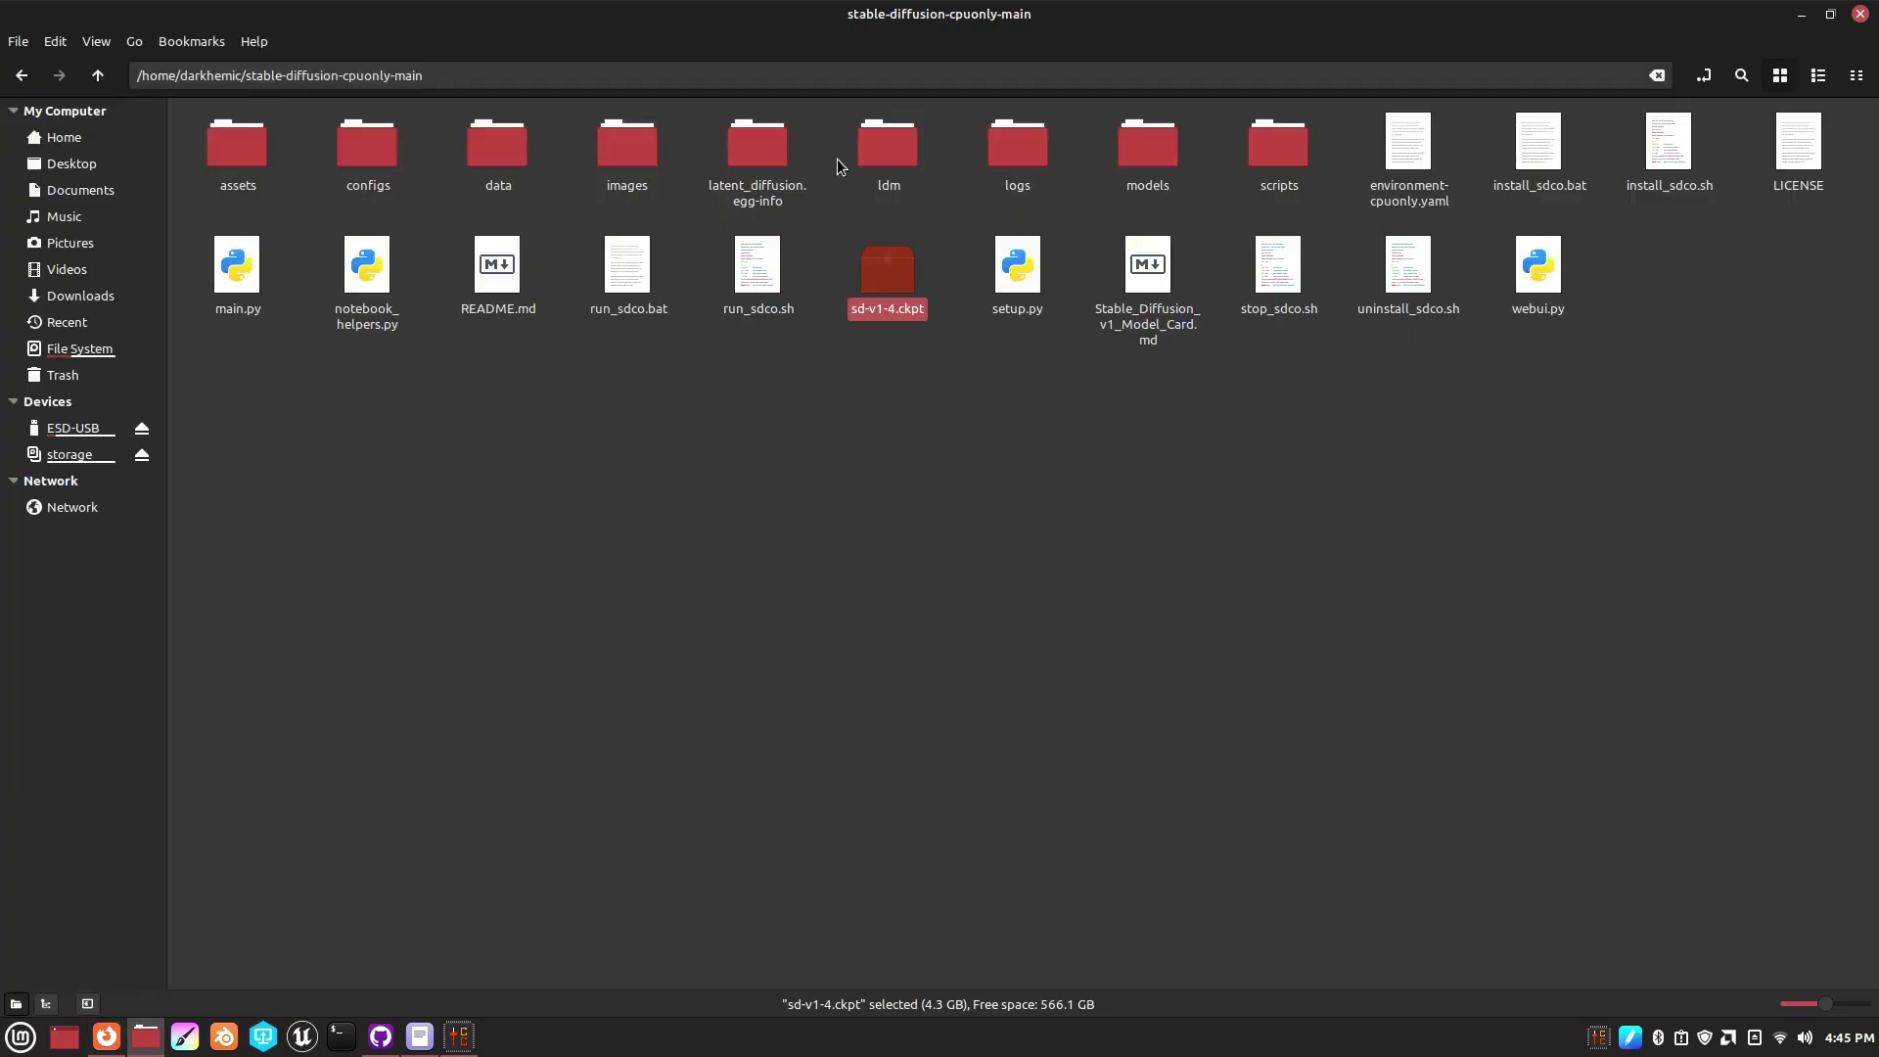
pyautogui.click(64, 298)
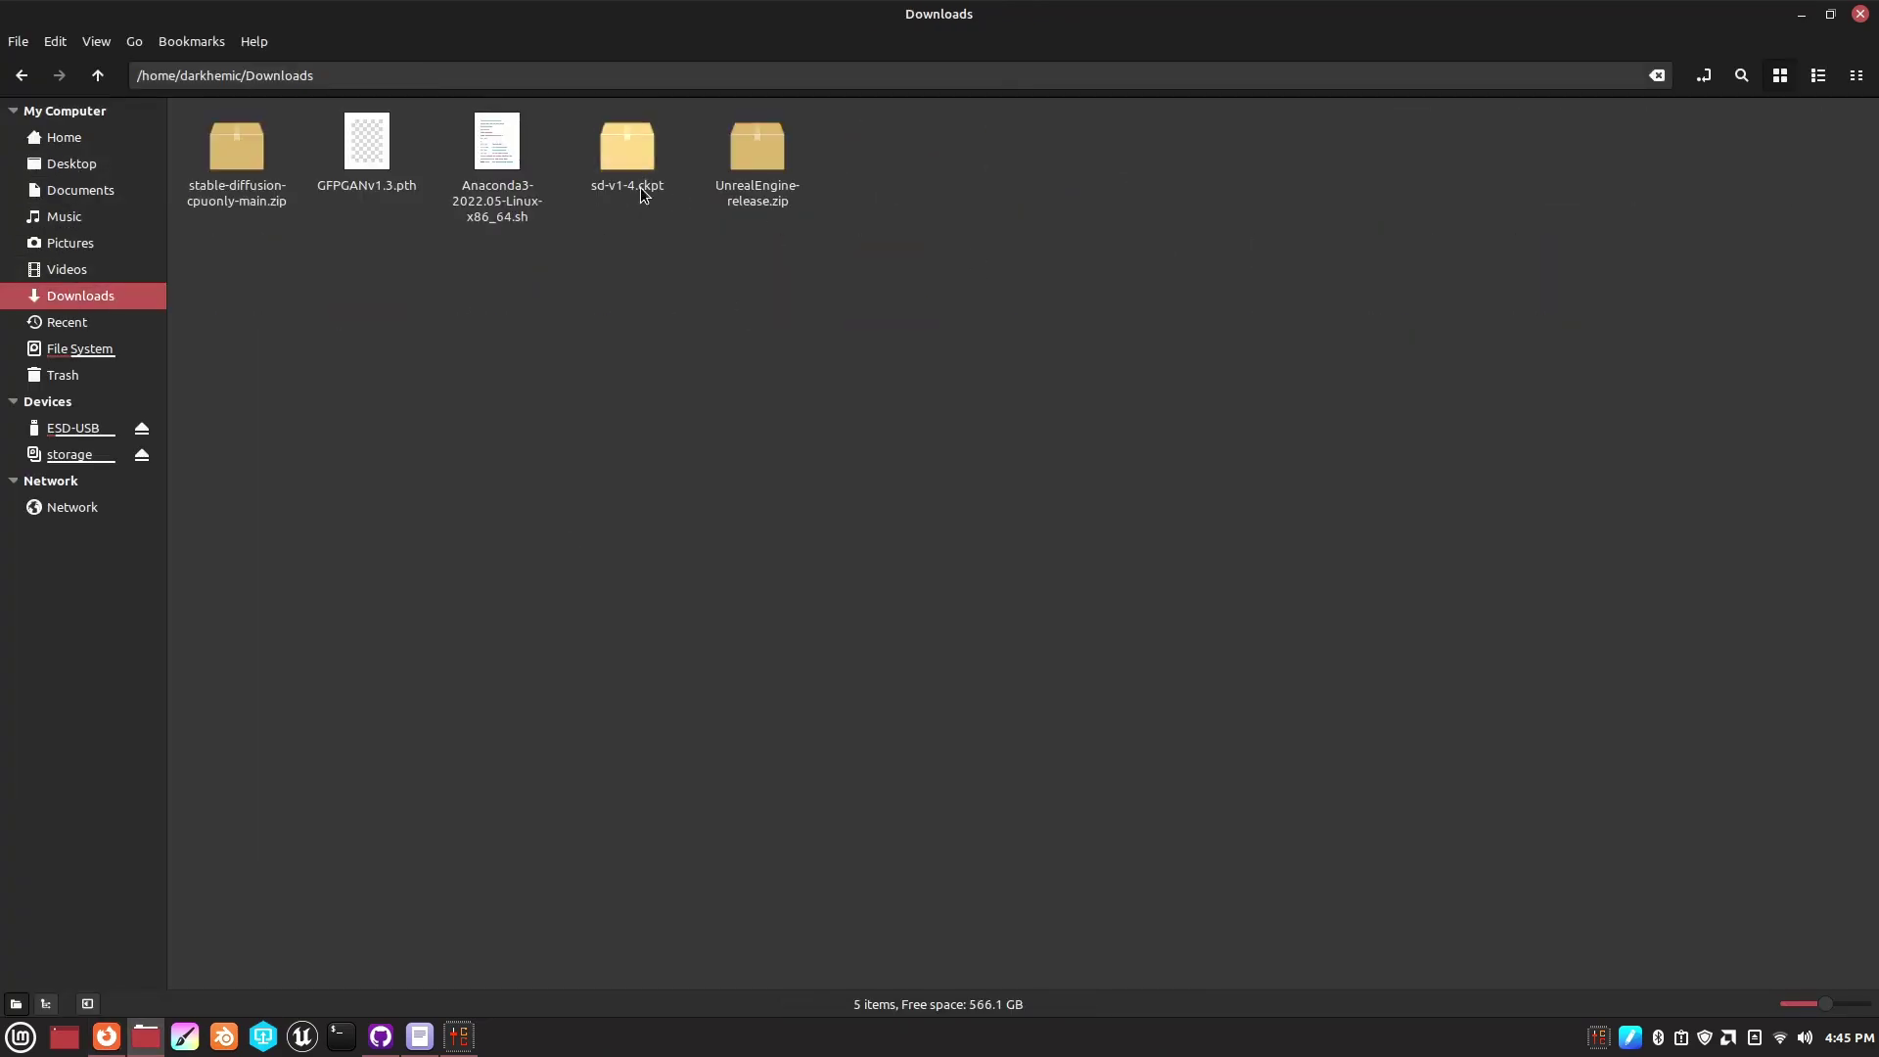
pyautogui.click(366, 156)
pyautogui.rightClick(366, 160)
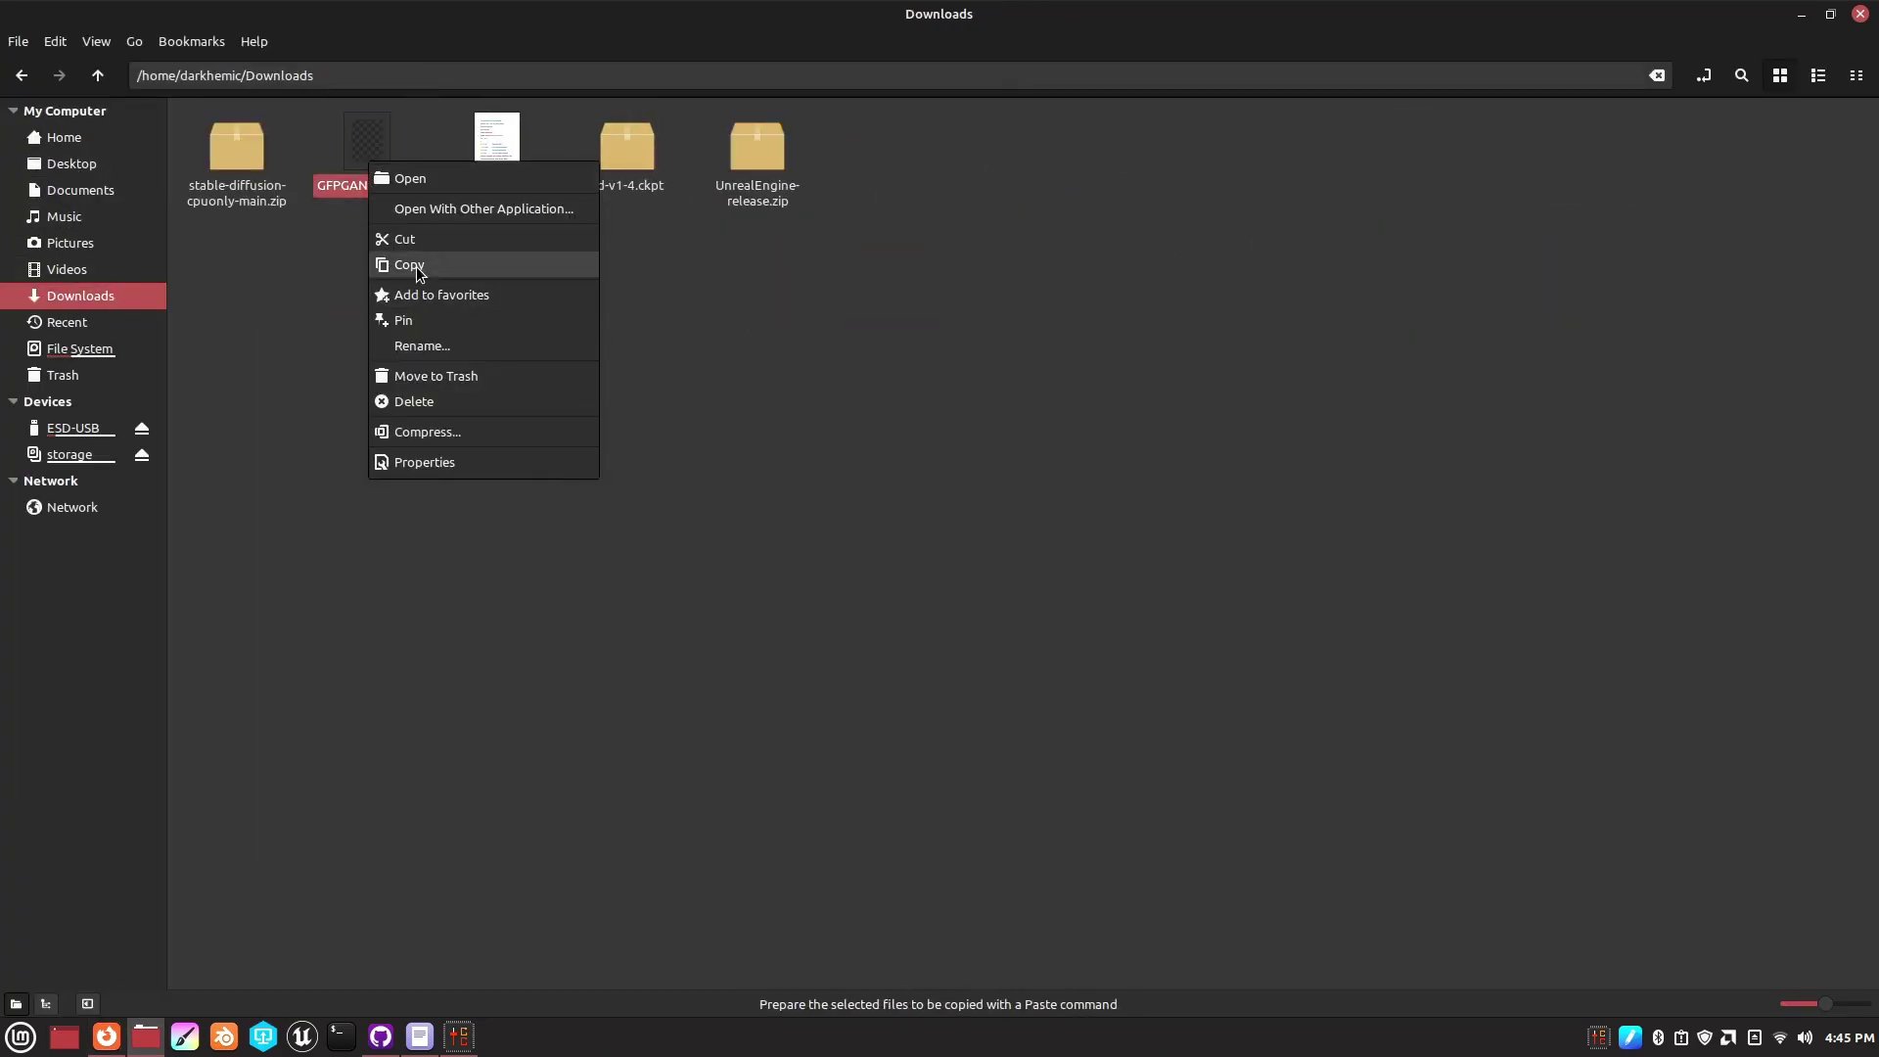
pyautogui.click(478, 266)
pyautogui.click(108, 139)
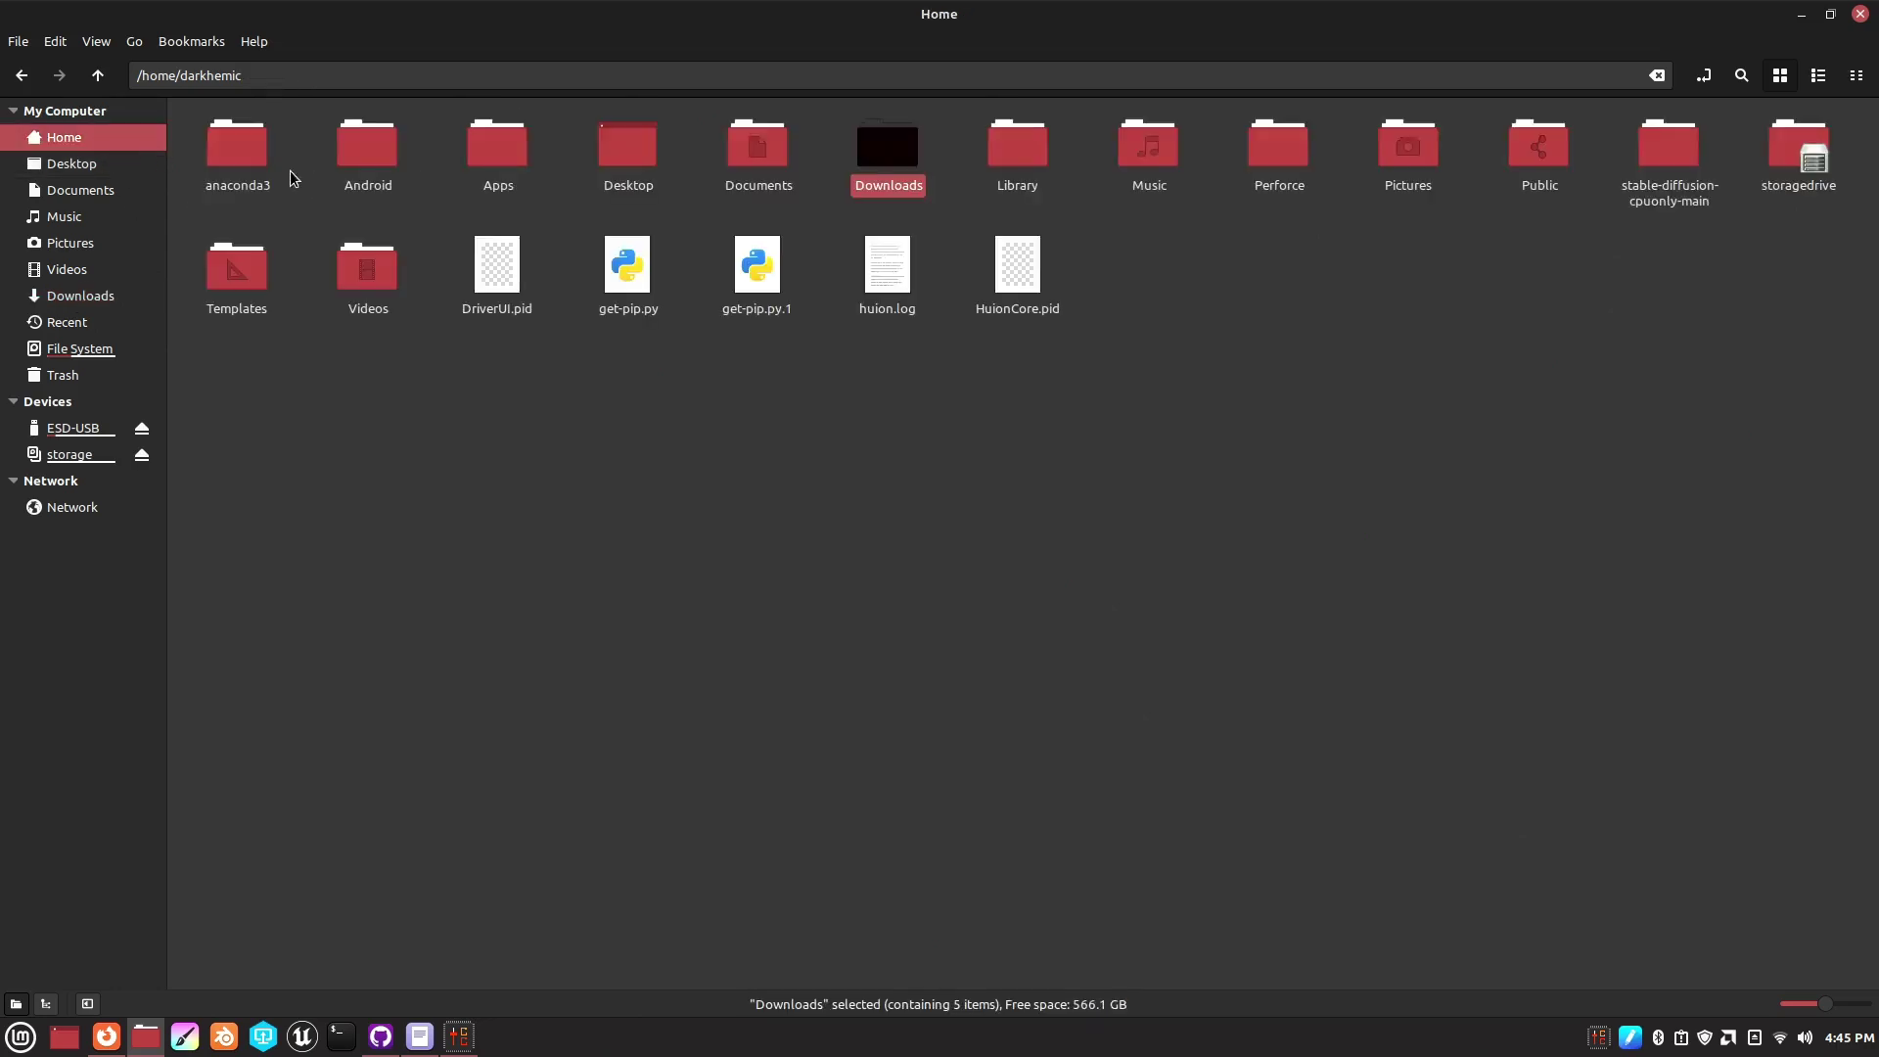
pyautogui.doubleClick(1629, 178)
pyautogui.rightClick(687, 459)
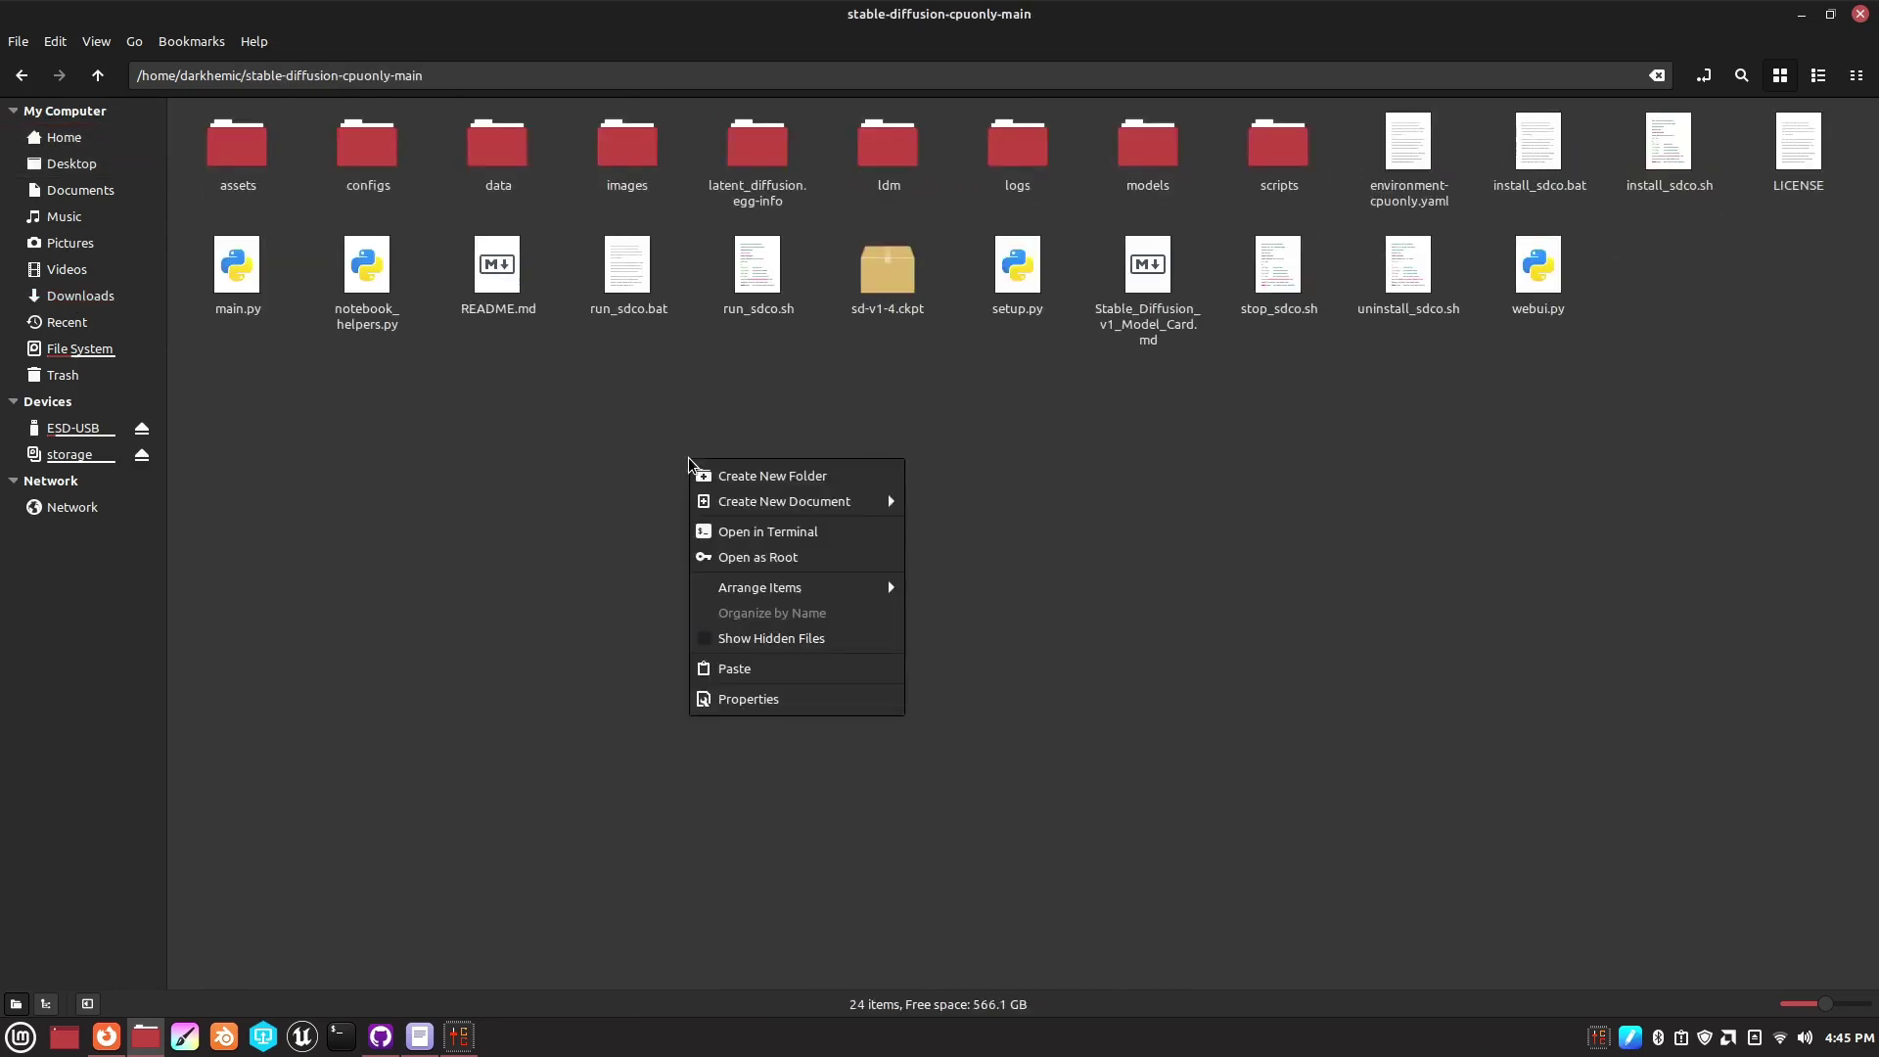
pyautogui.click(755, 669)
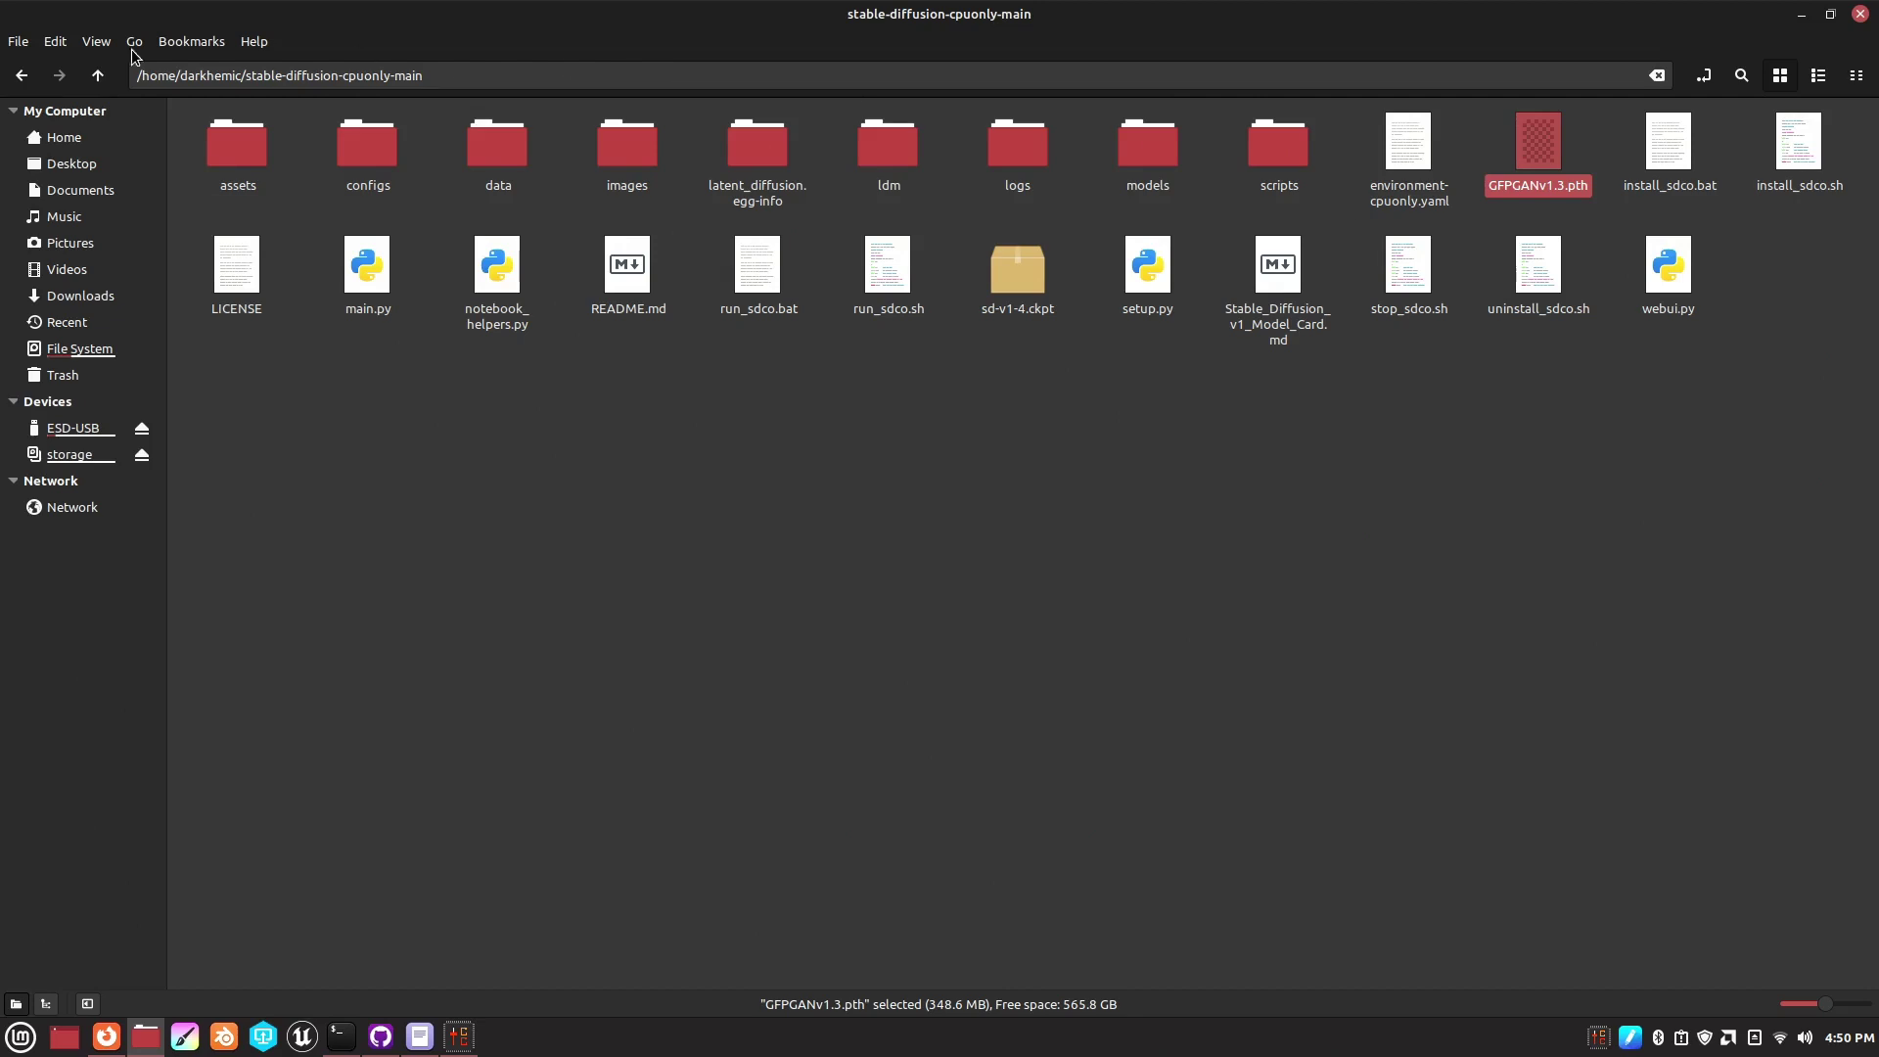
# - Copy the README's Linux install command bash -i install_sdco.sh and bring up the terminal
pyautogui.click(1801, 14)
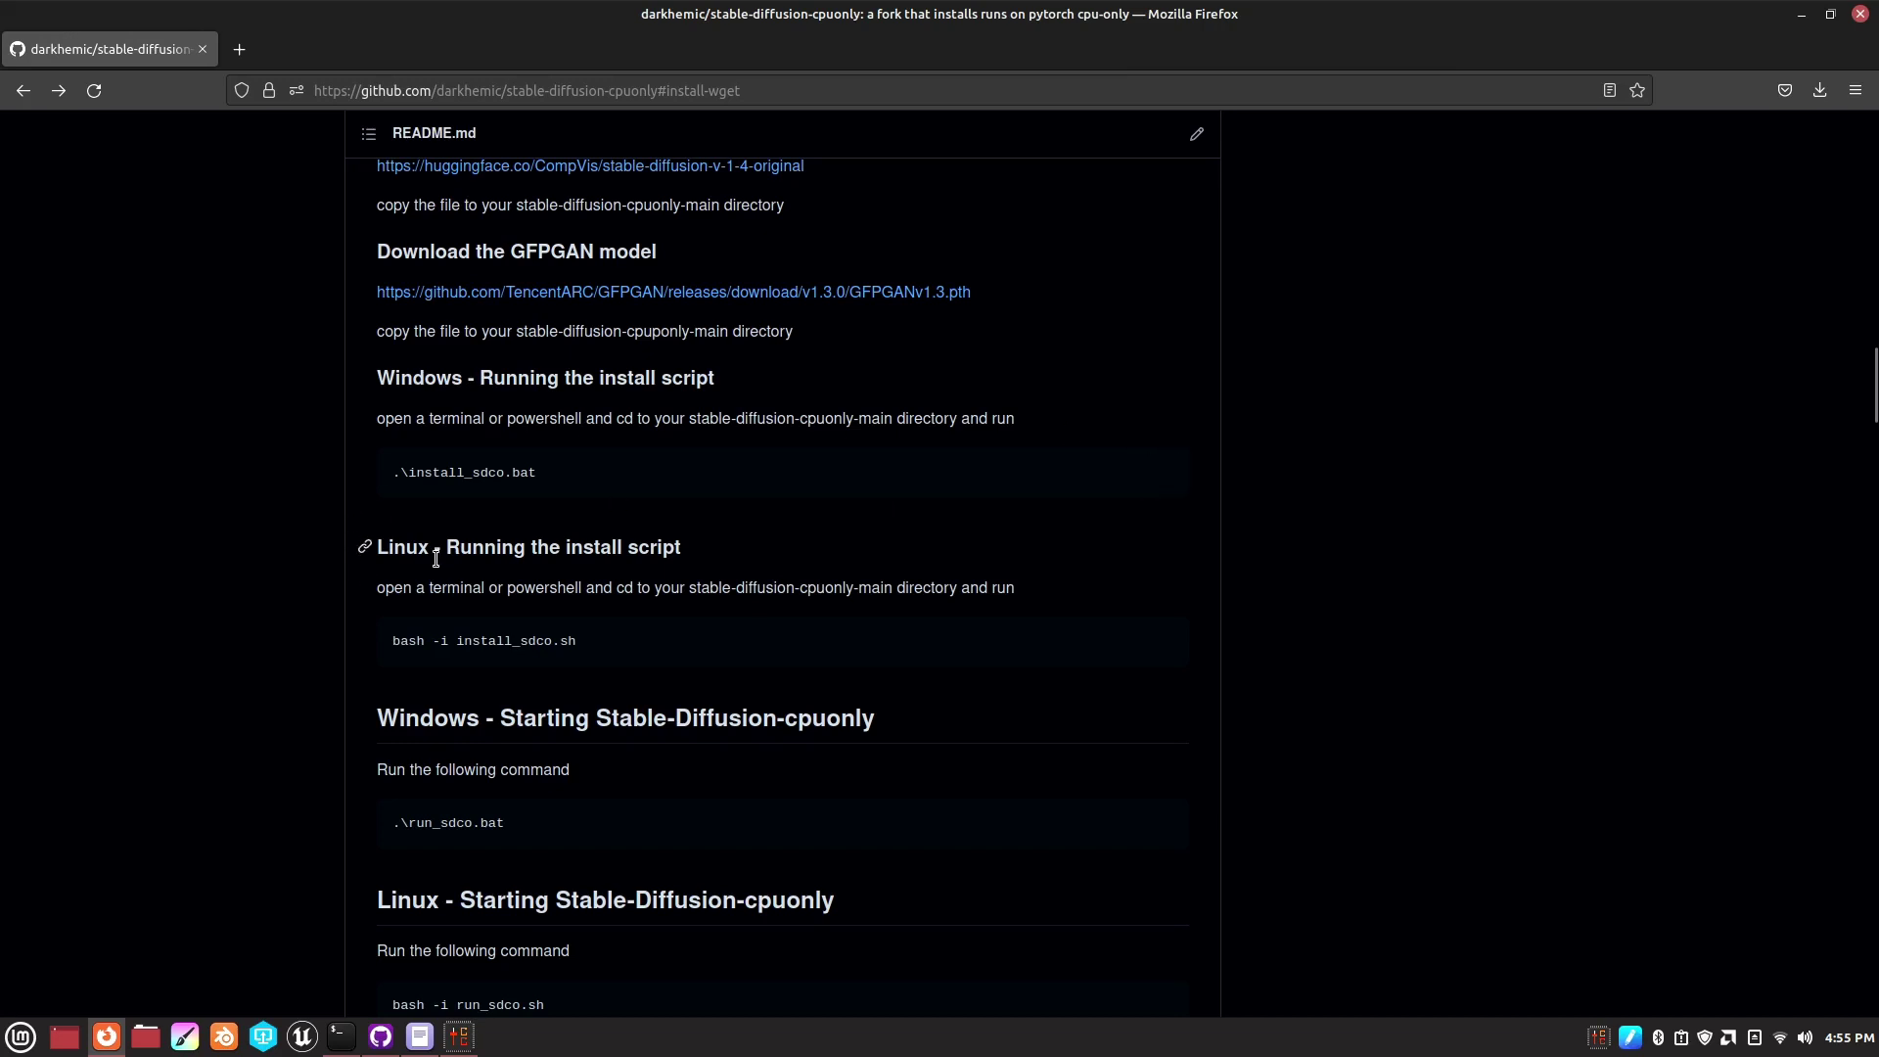
pyautogui.click(1155, 646)
pyautogui.click(354, 1045)
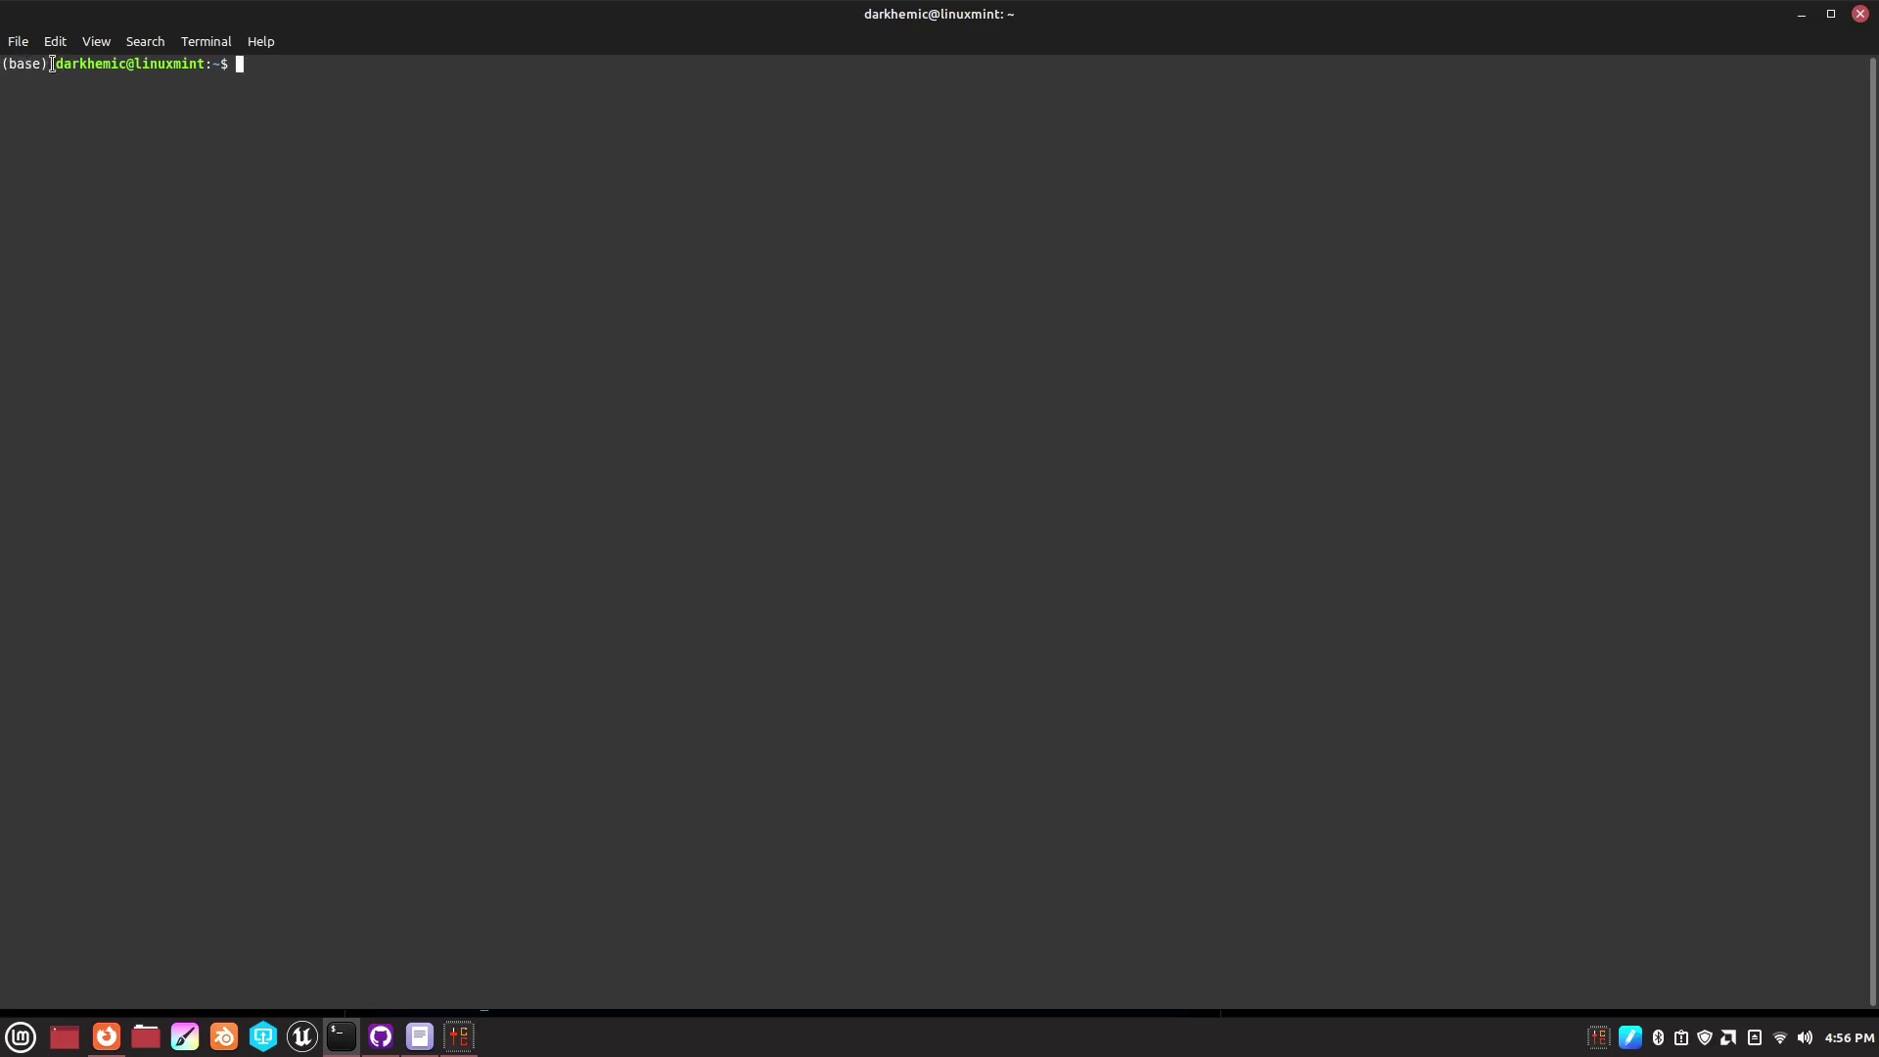
# - Paste and run the install command, then cd into stable-diffusion-cpuonly-main
pyautogui.rightClick(243, 65)
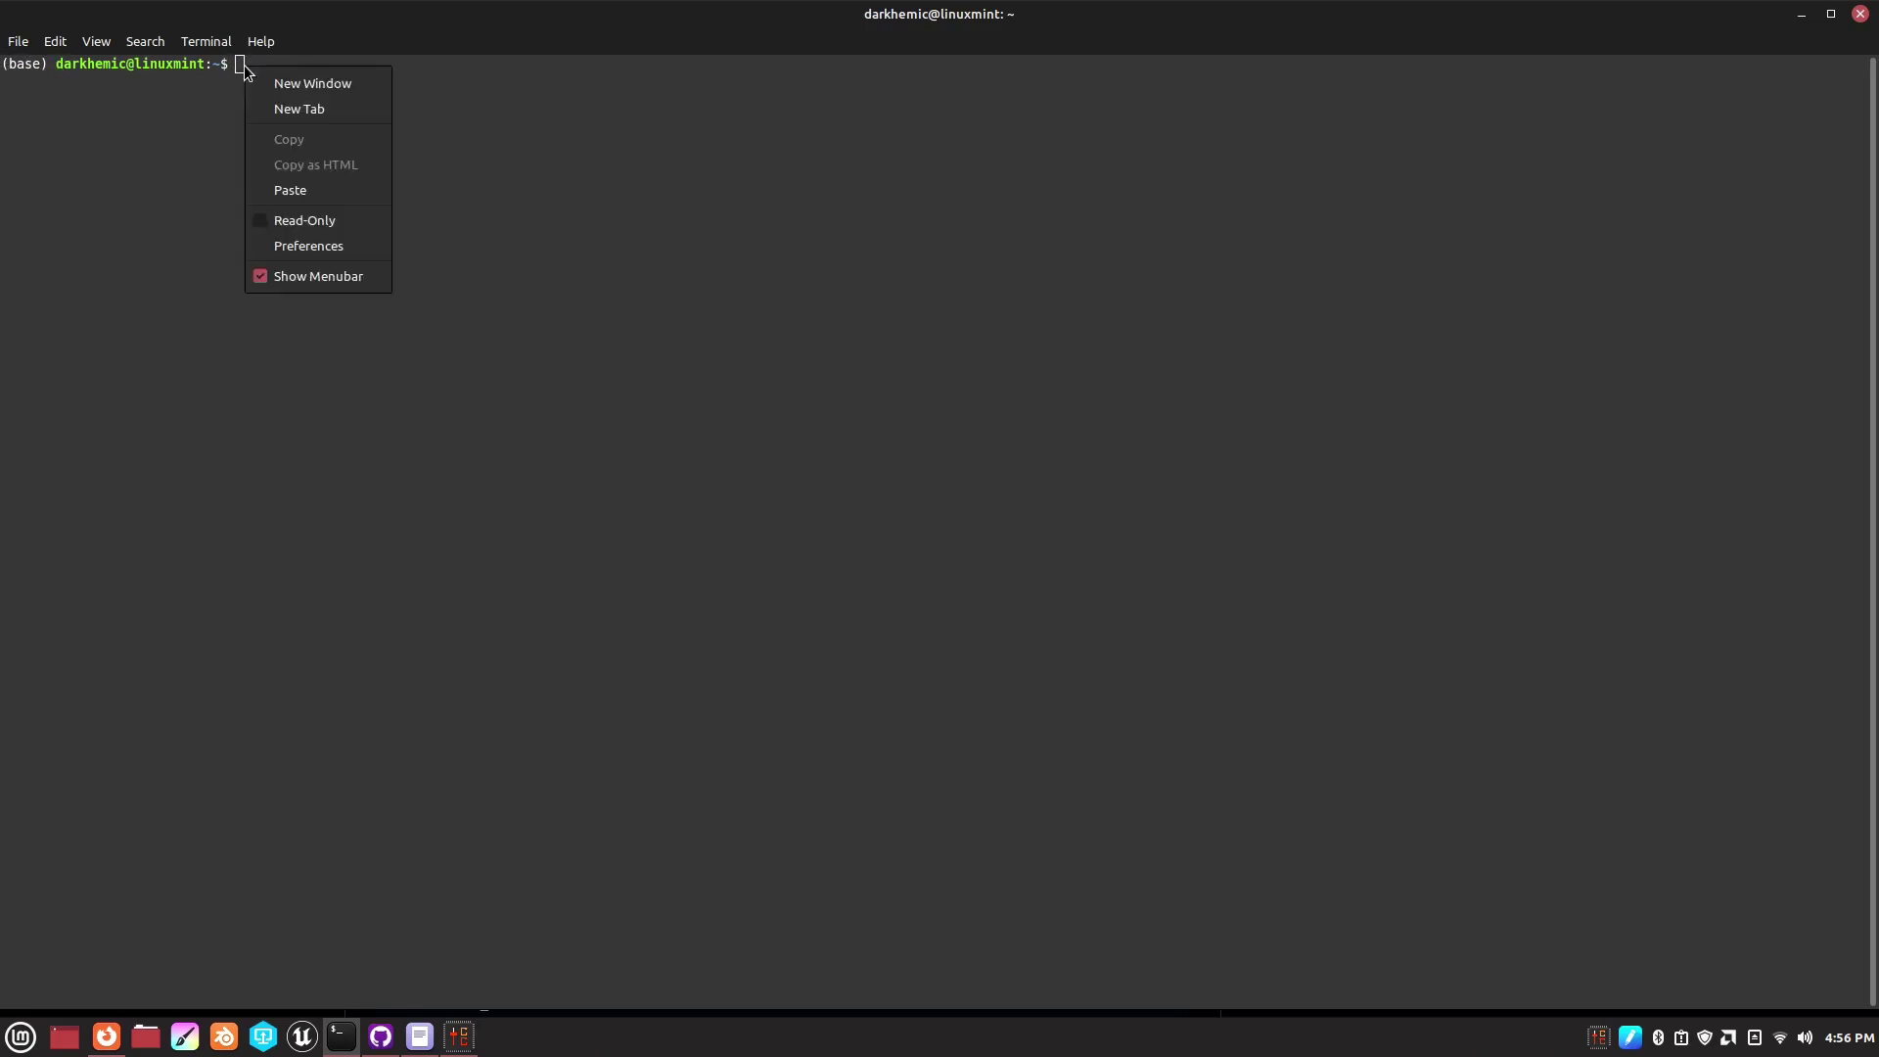
pyautogui.click(311, 187)
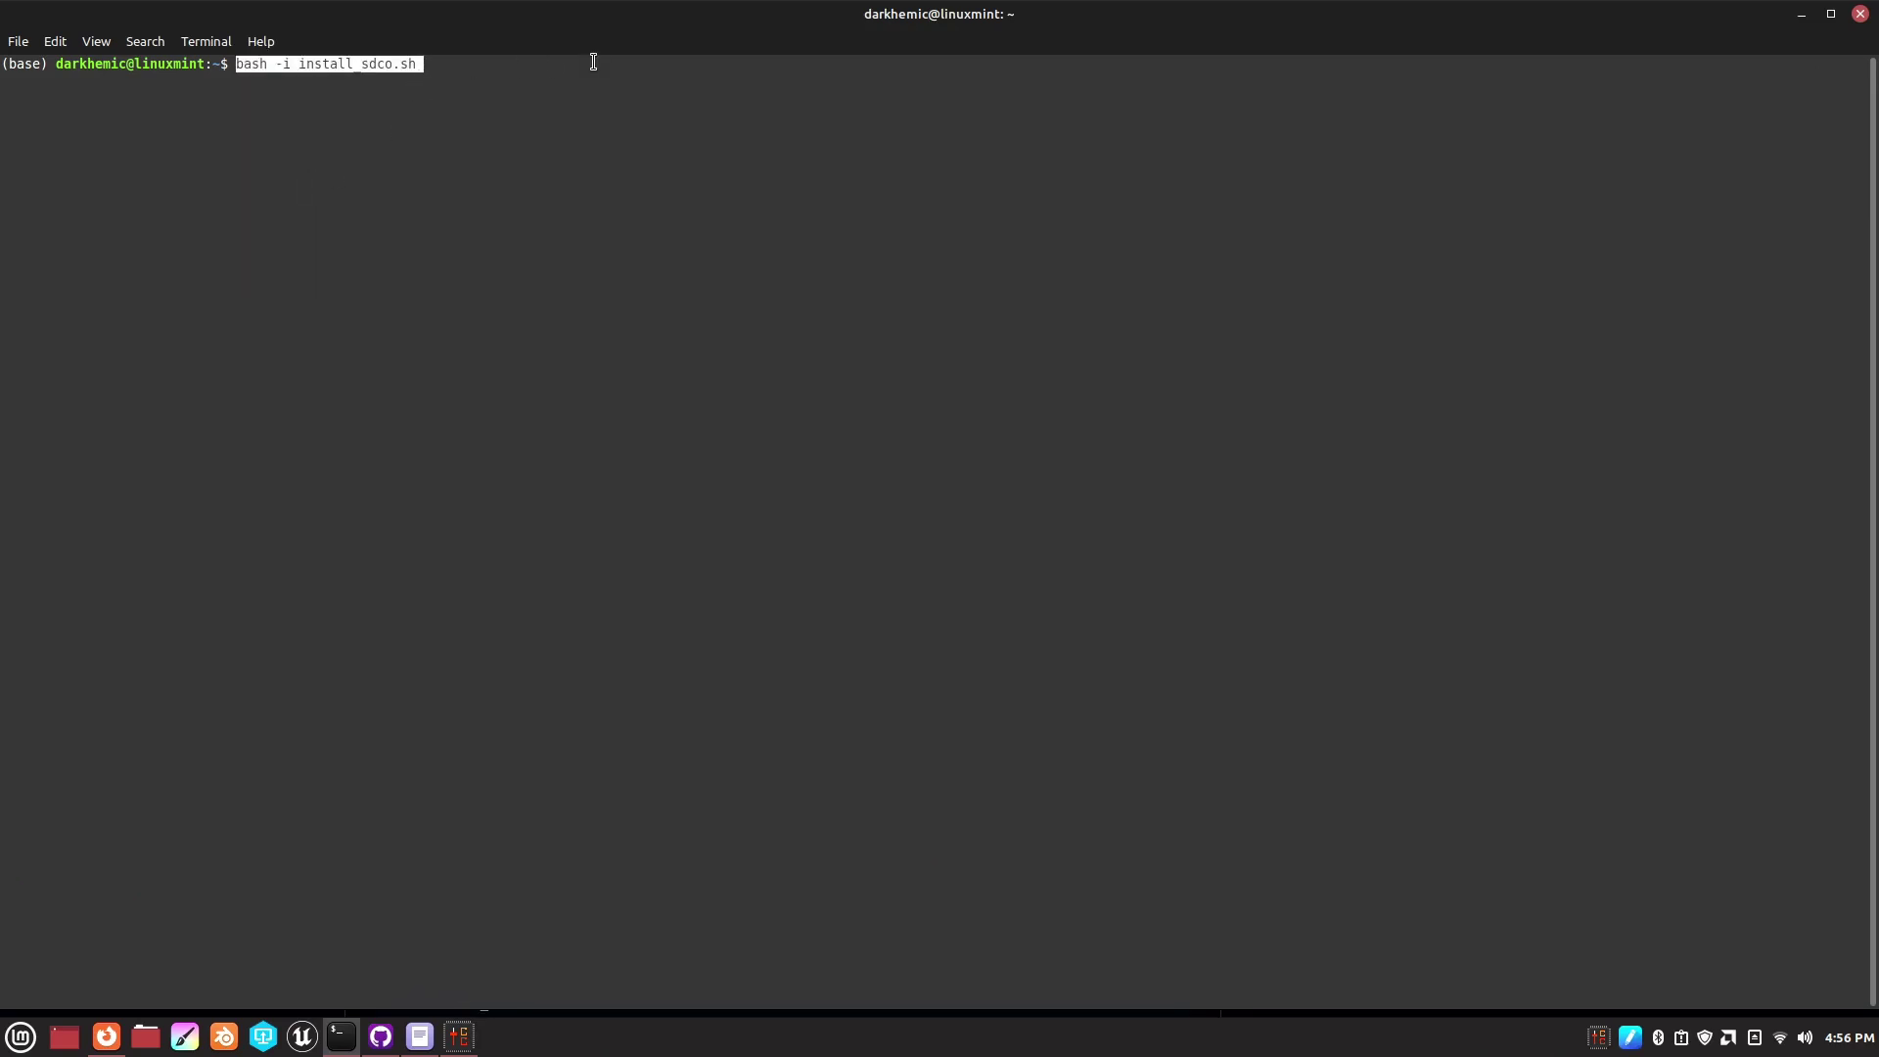
pyautogui.press('End')
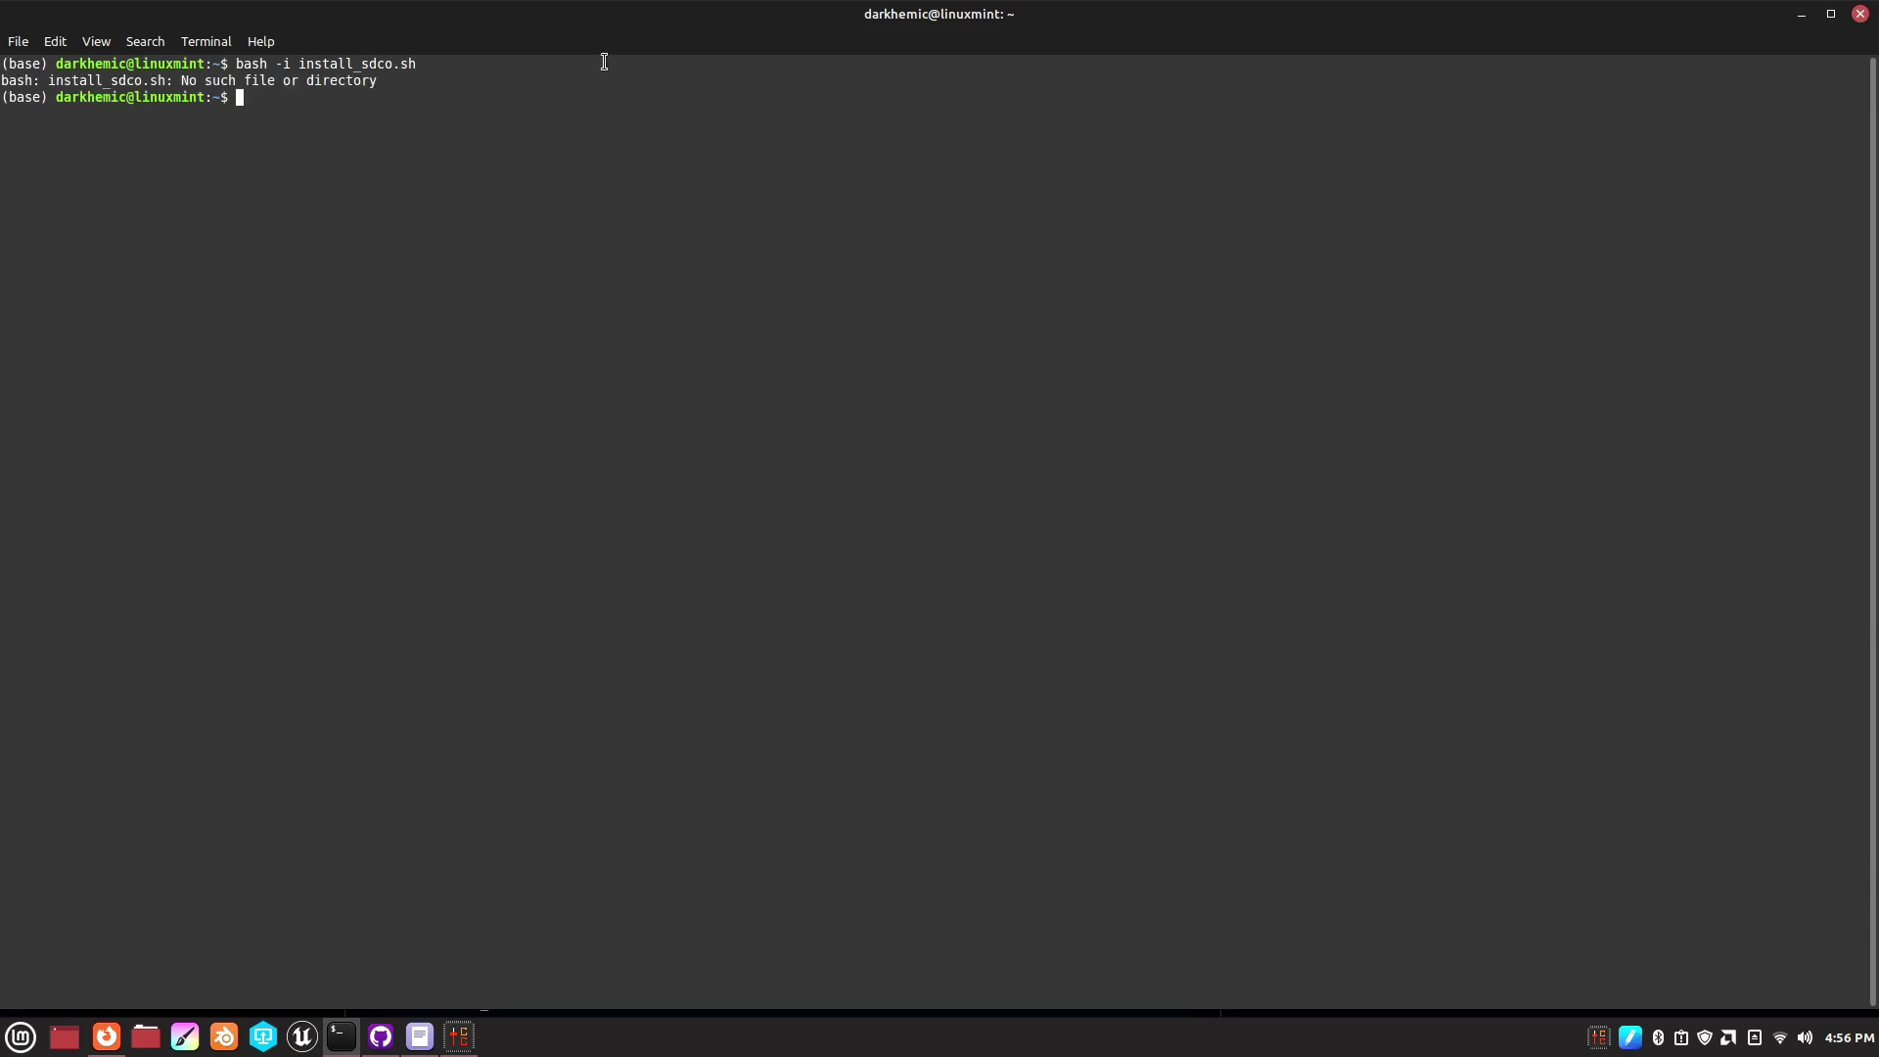
pyautogui.write('cd Sta')
pyautogui.press('BackSpace')
pyautogui.press('BackSpace')
pyautogui.press('BackSpace')
pyautogui.write('sta')
pyautogui.press('Tab')
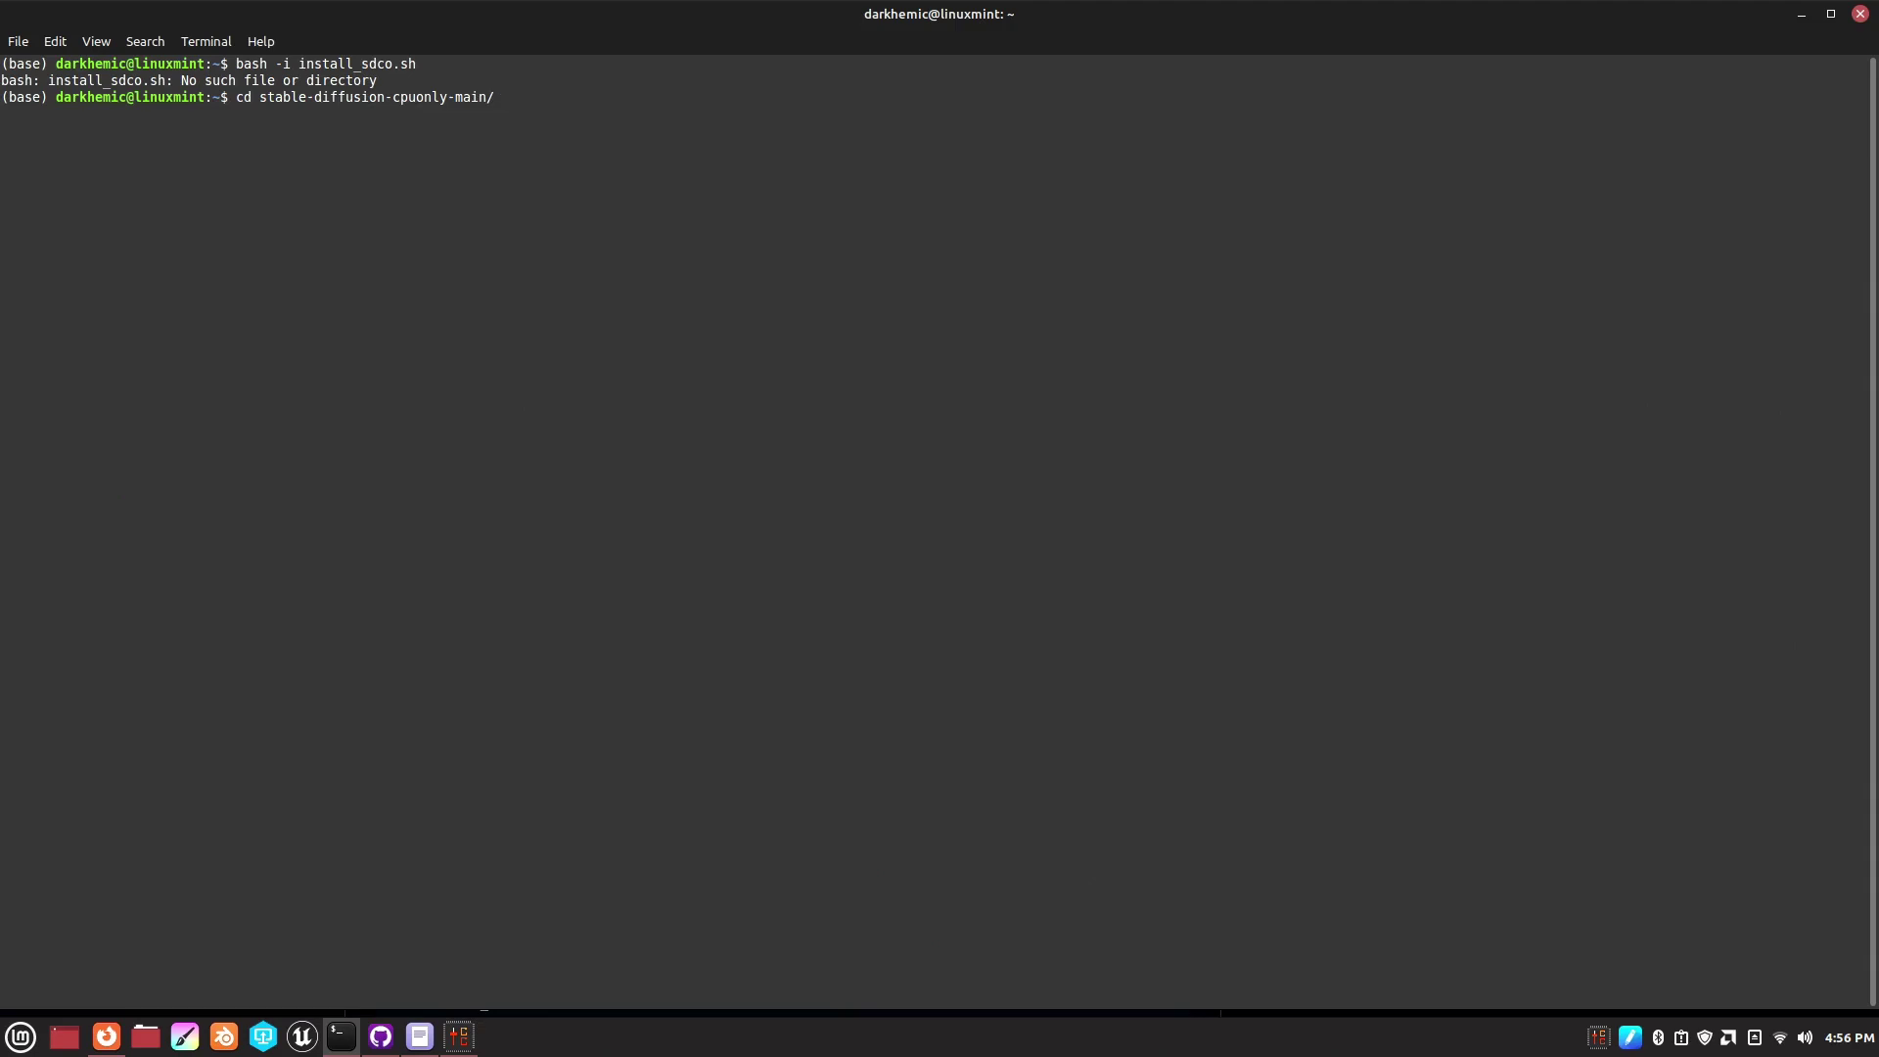
pyautogui.press('Return')
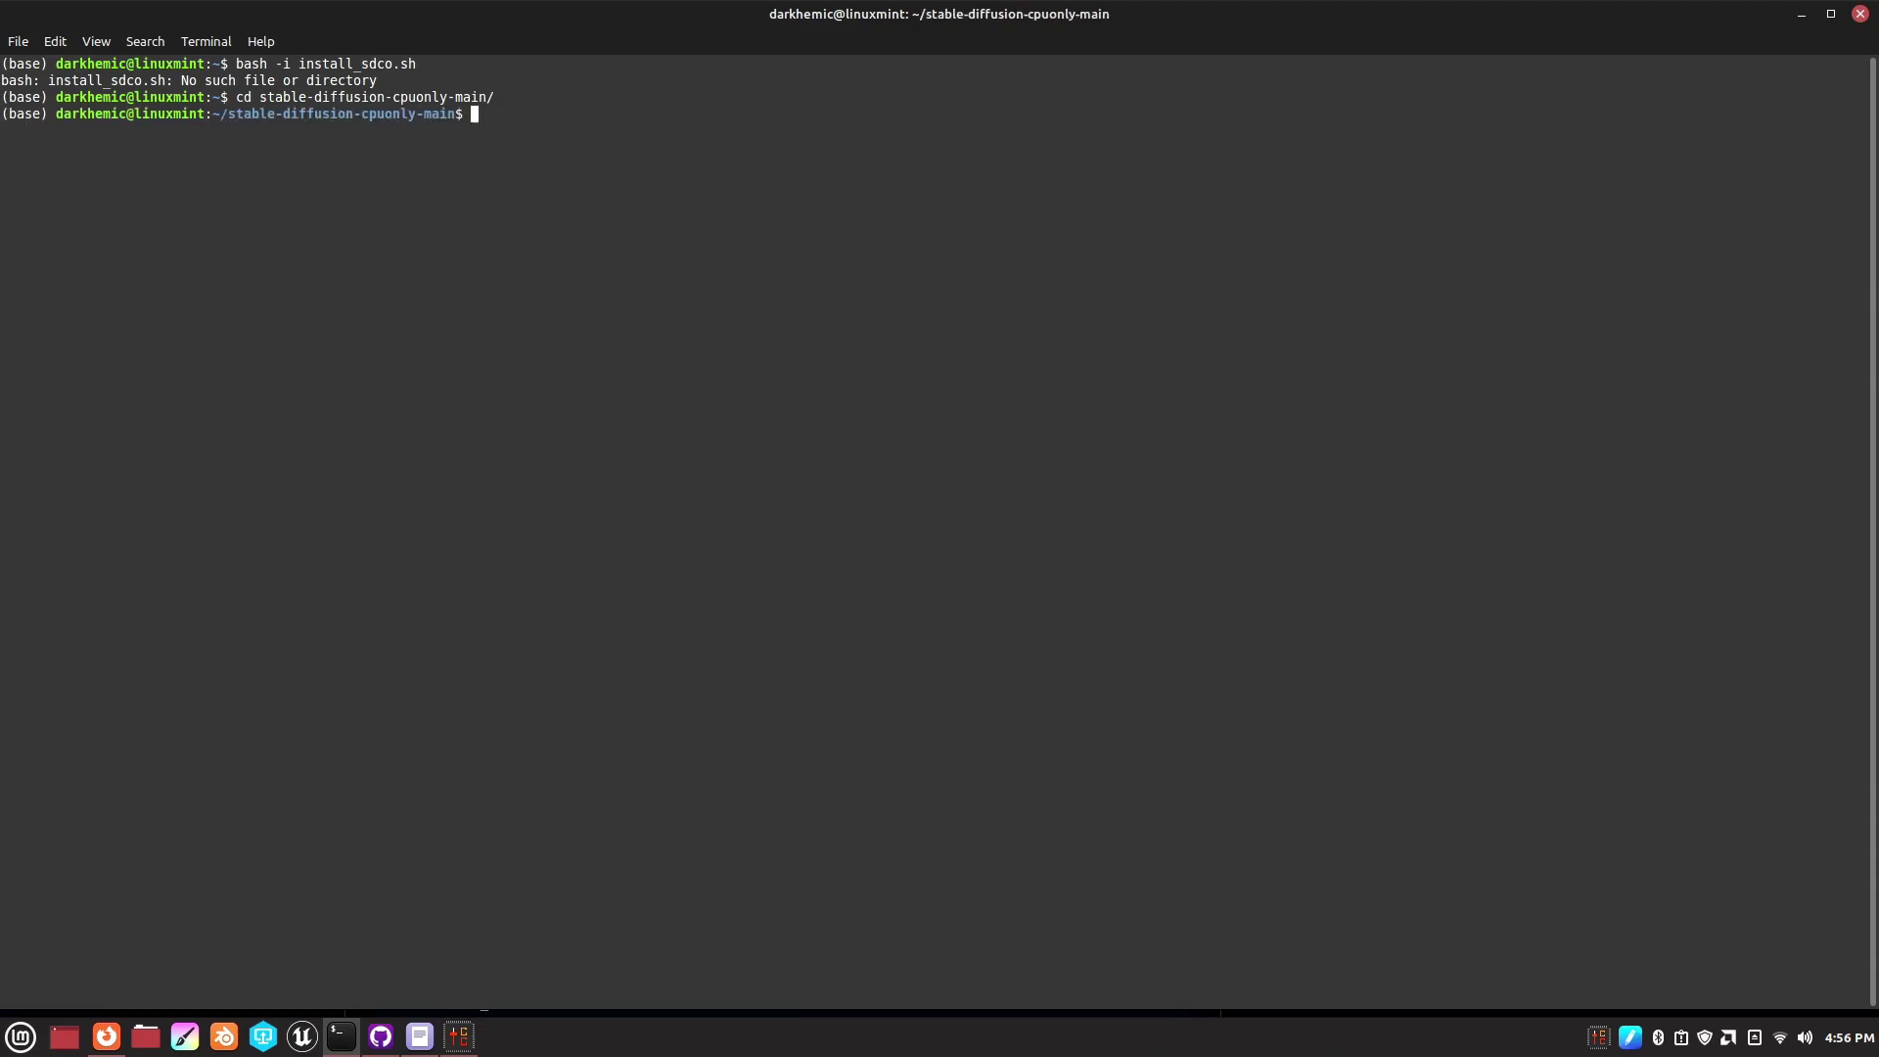
# - Rerun bash -i install_sdco.sh from the project folder, answering i to ignore and continue
pyautogui.press('Up')
pyautogui.press('Up')
pyautogui.press('Return')
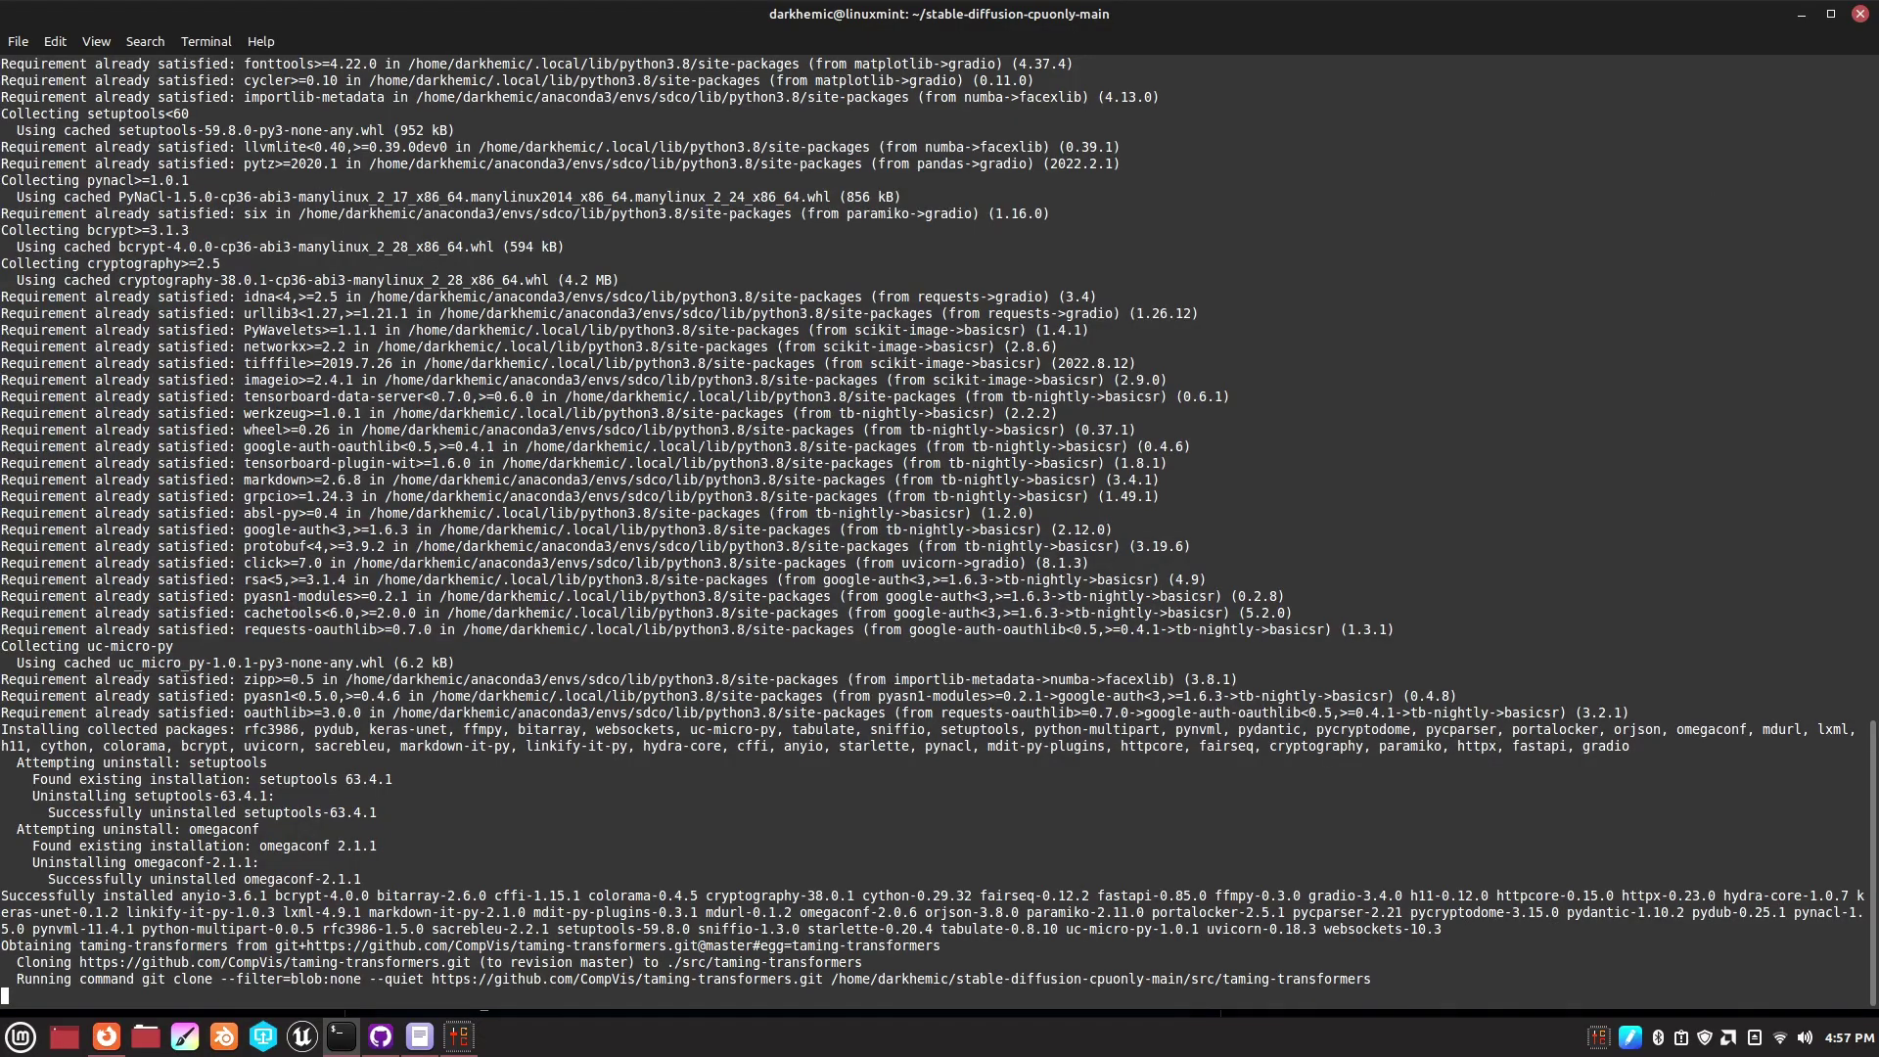
pyautogui.write('i')
pyautogui.press('Return')
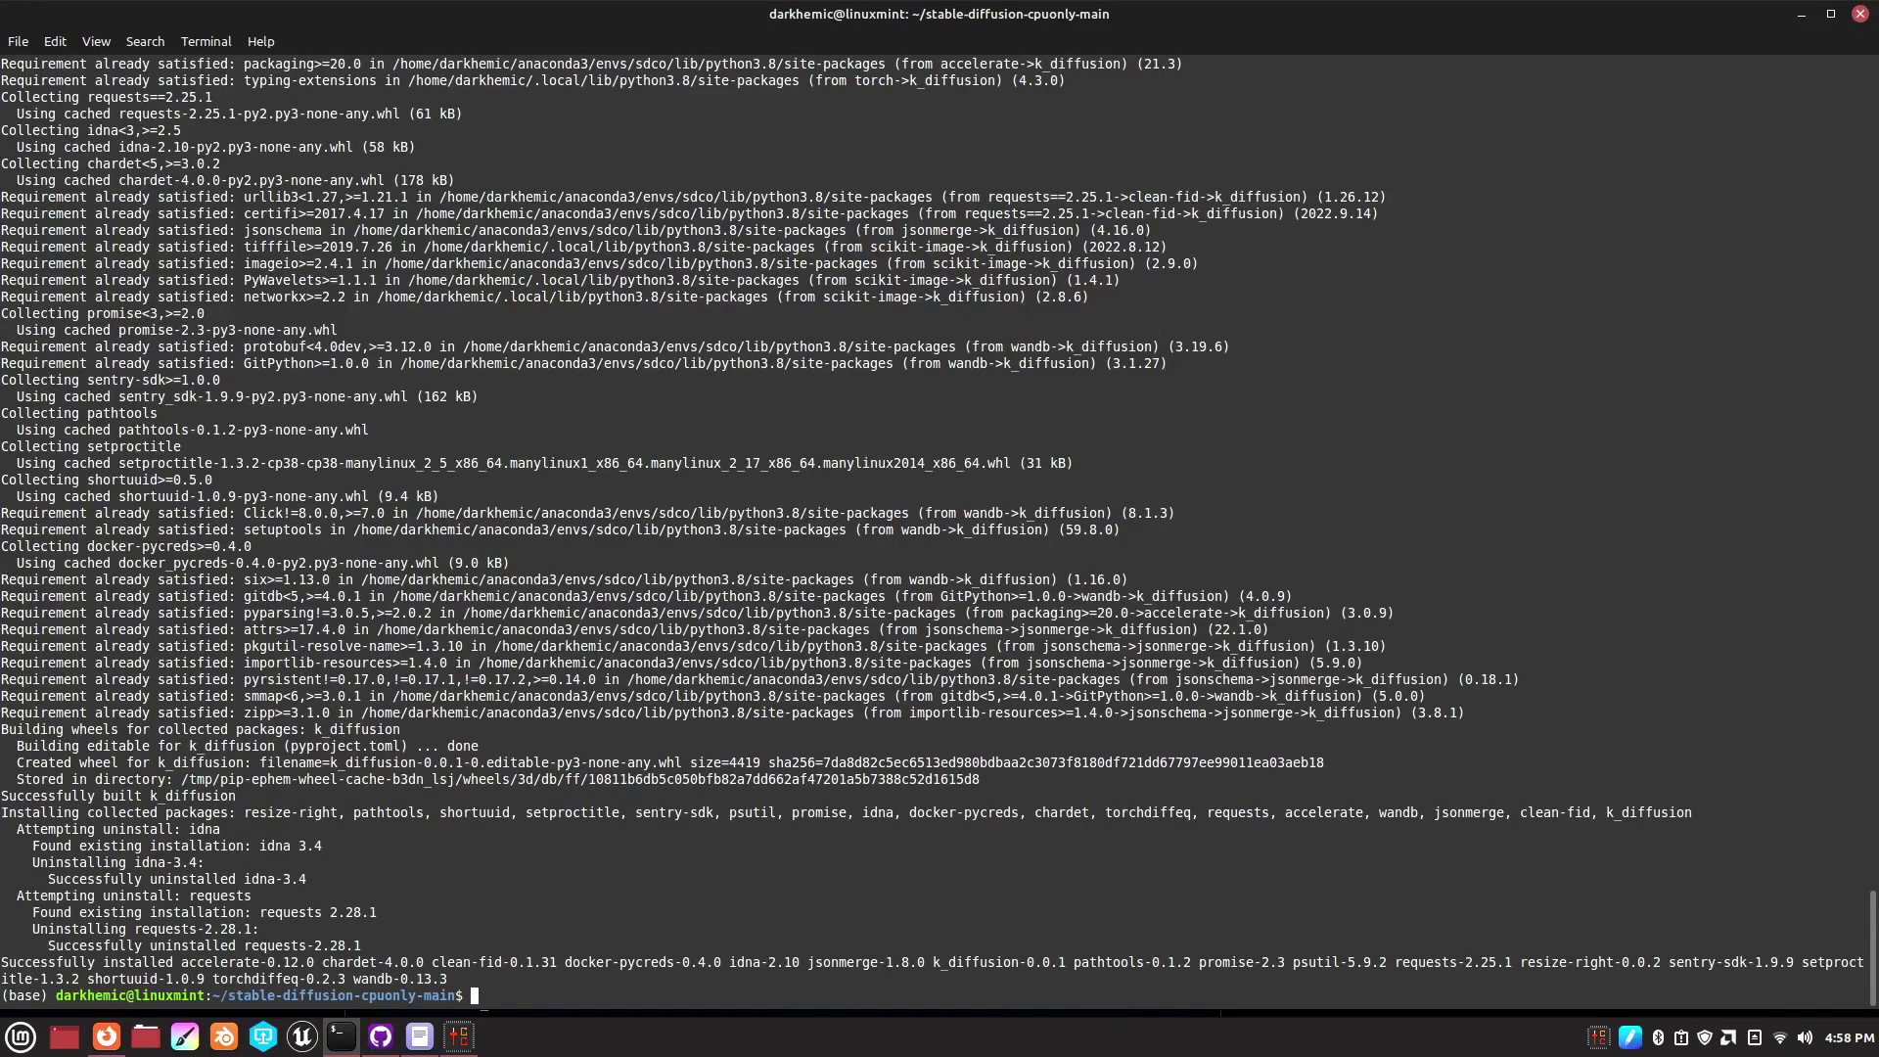
# - Copy the README's Linux start command bash -i run_sdco.sh and go back to the terminal
pyautogui.click(114, 1000)
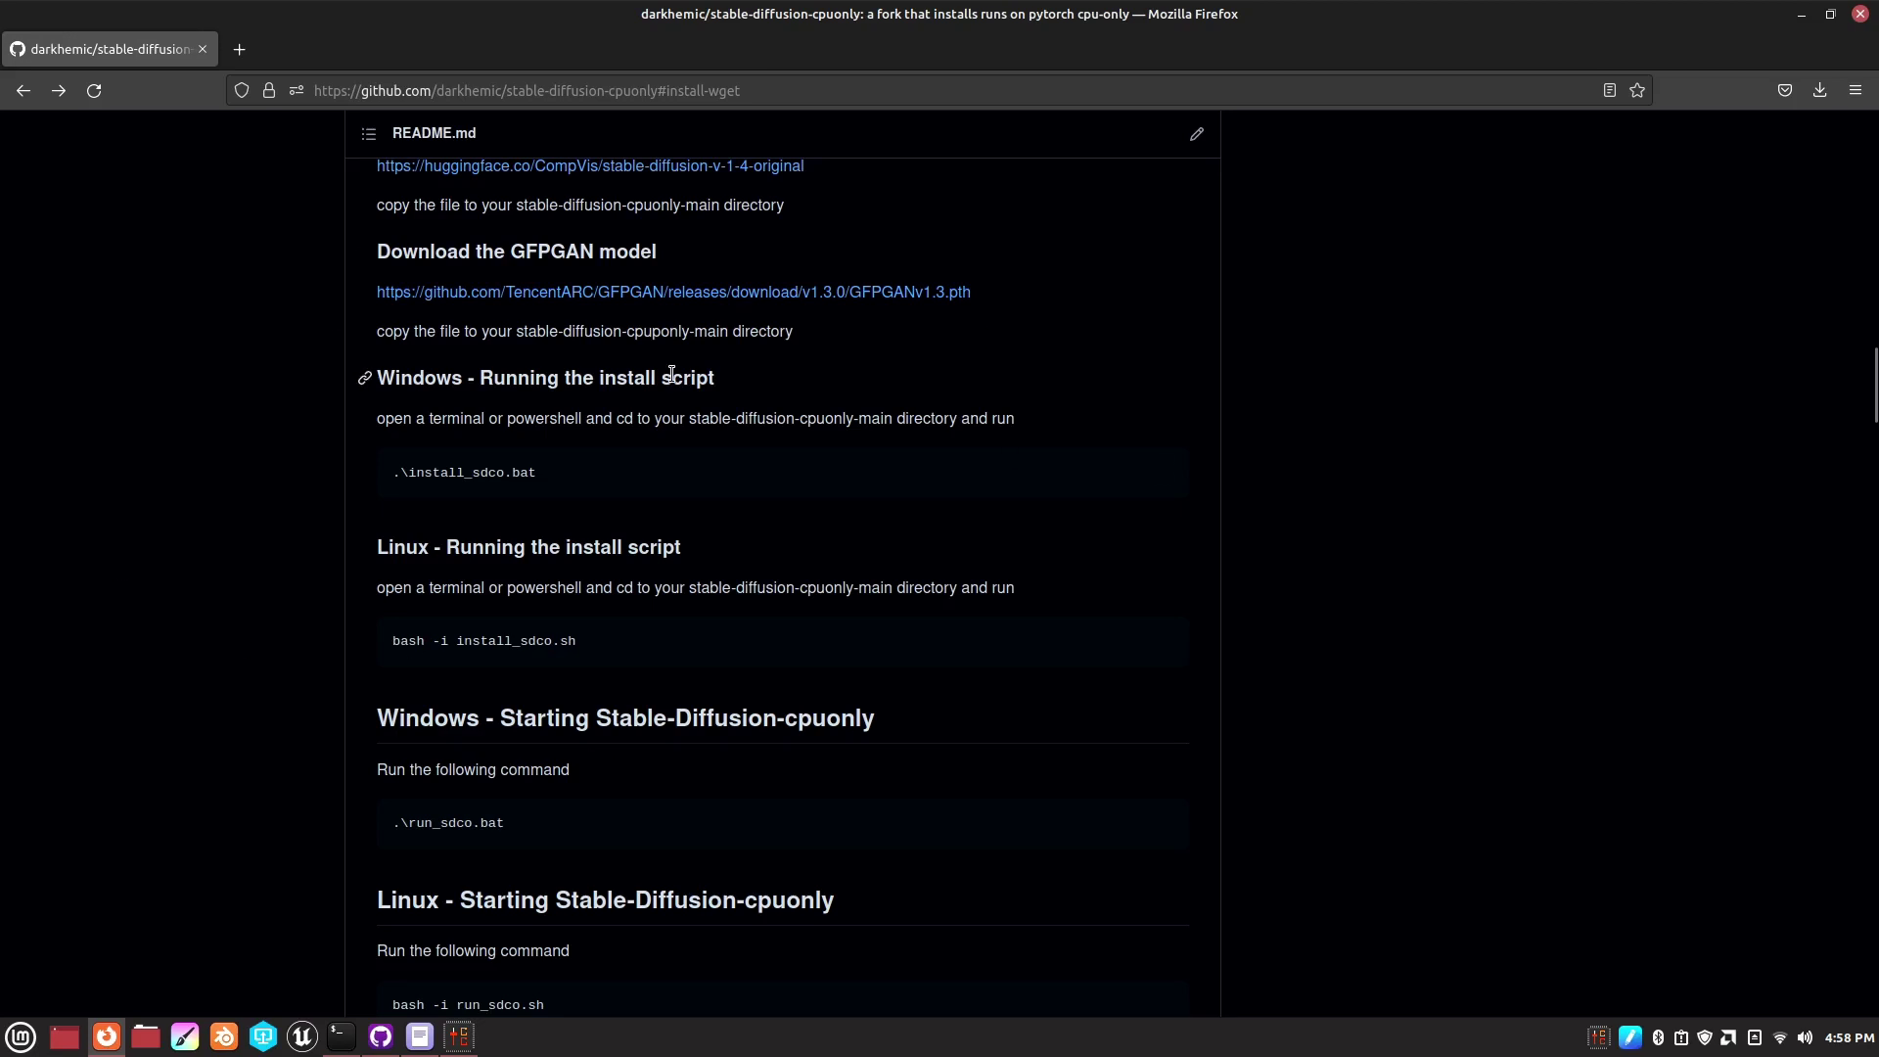
pyautogui.scroll(-3, 983, 722)
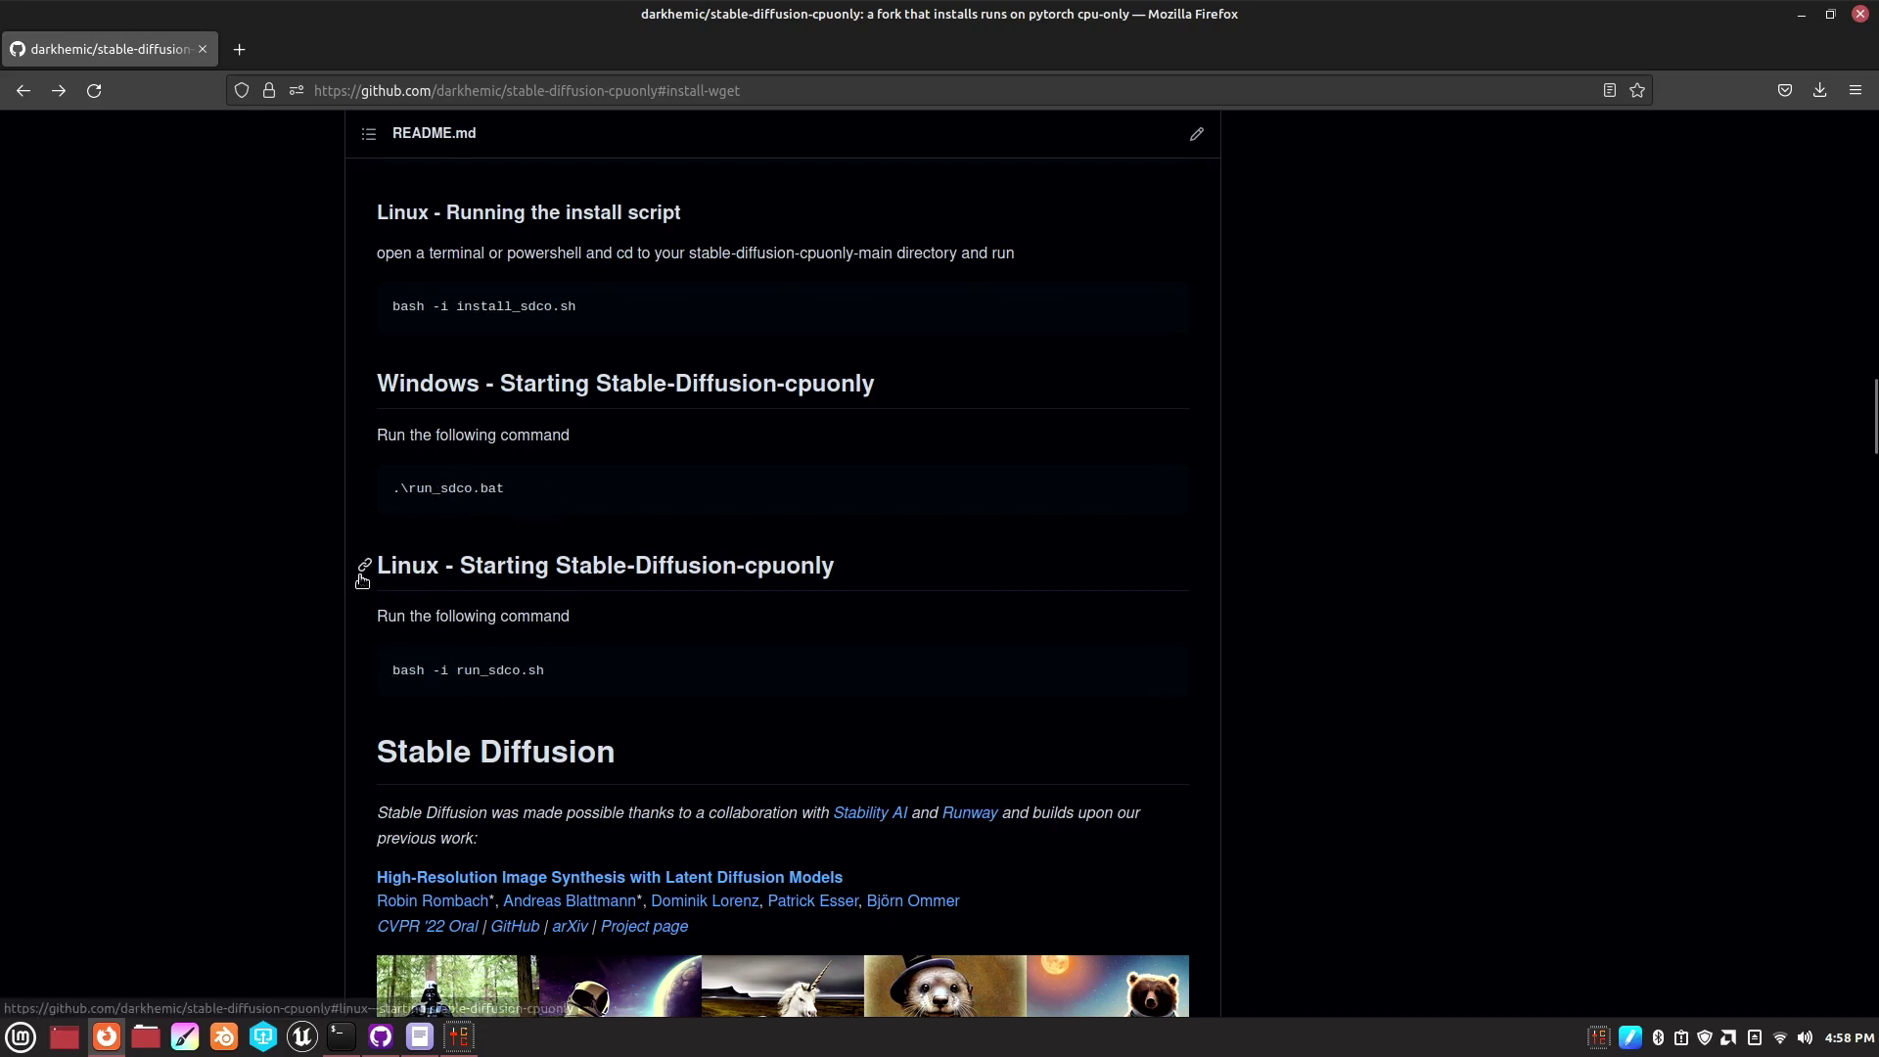
pyautogui.click(1158, 679)
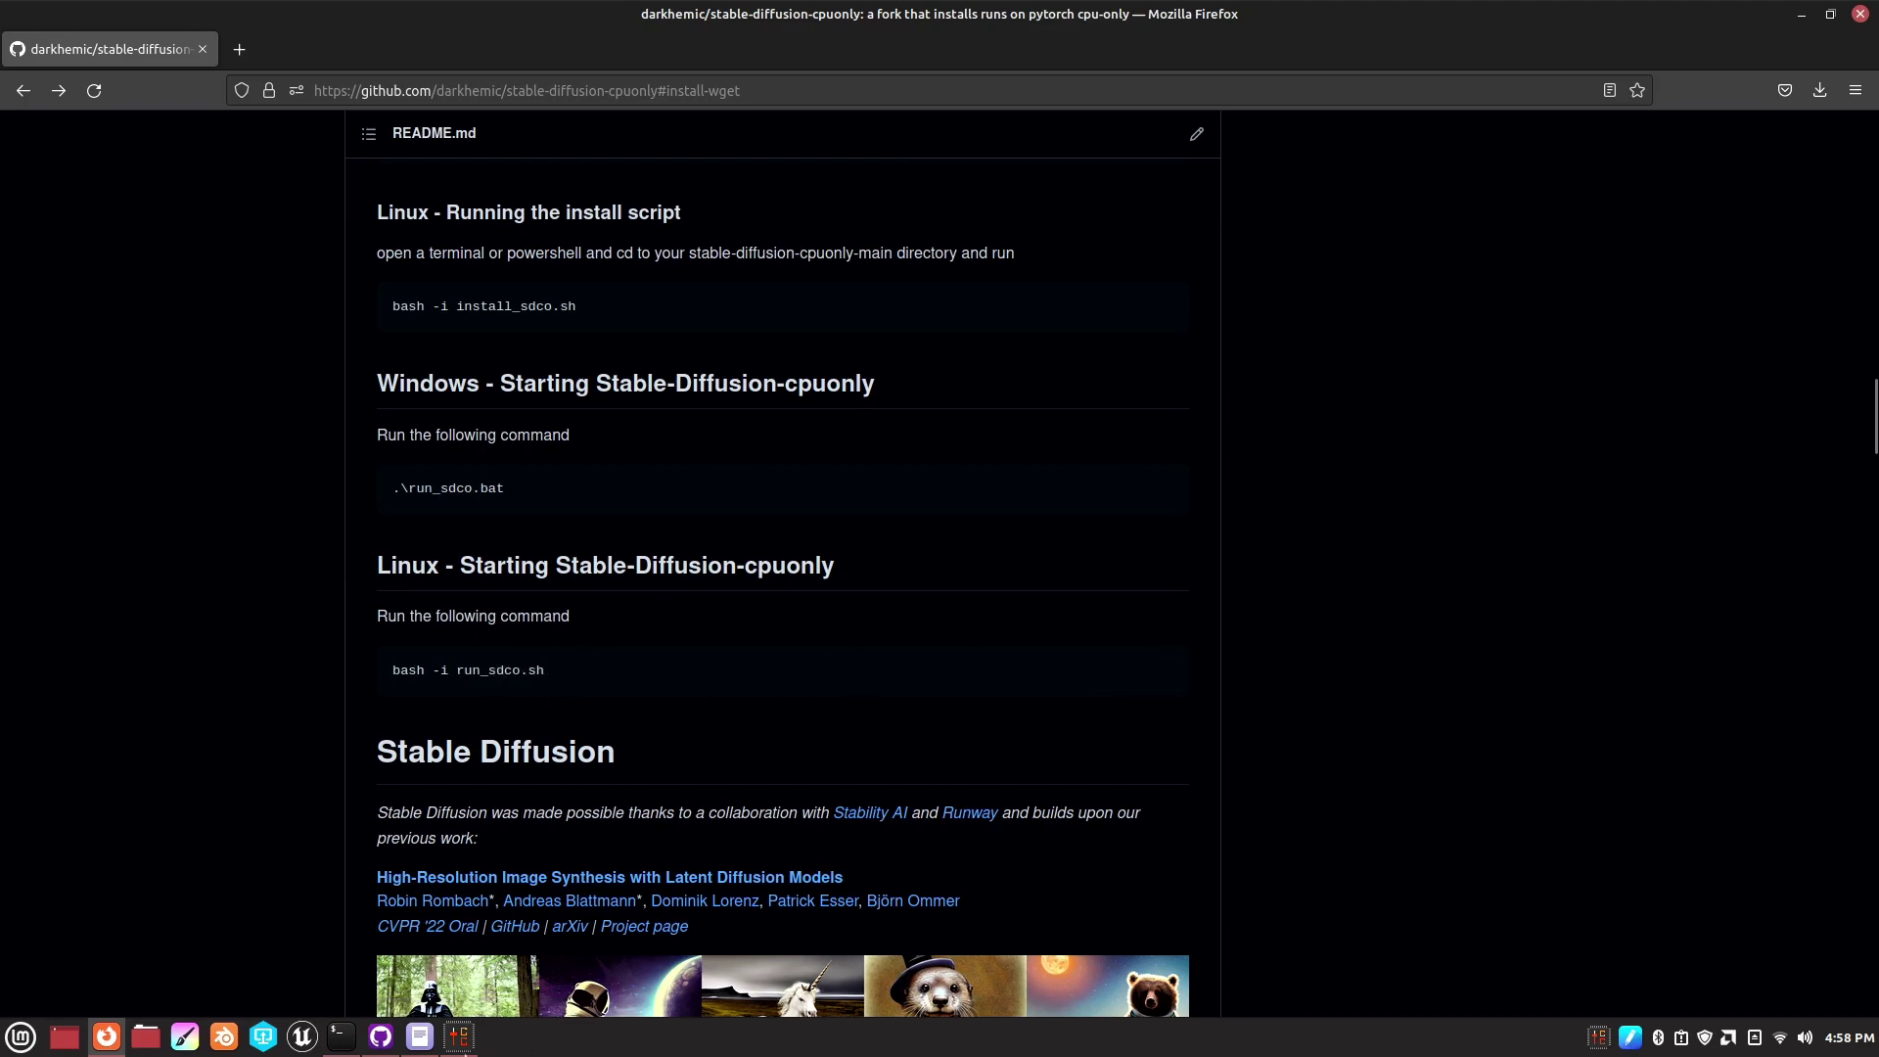
pyautogui.click(338, 1037)
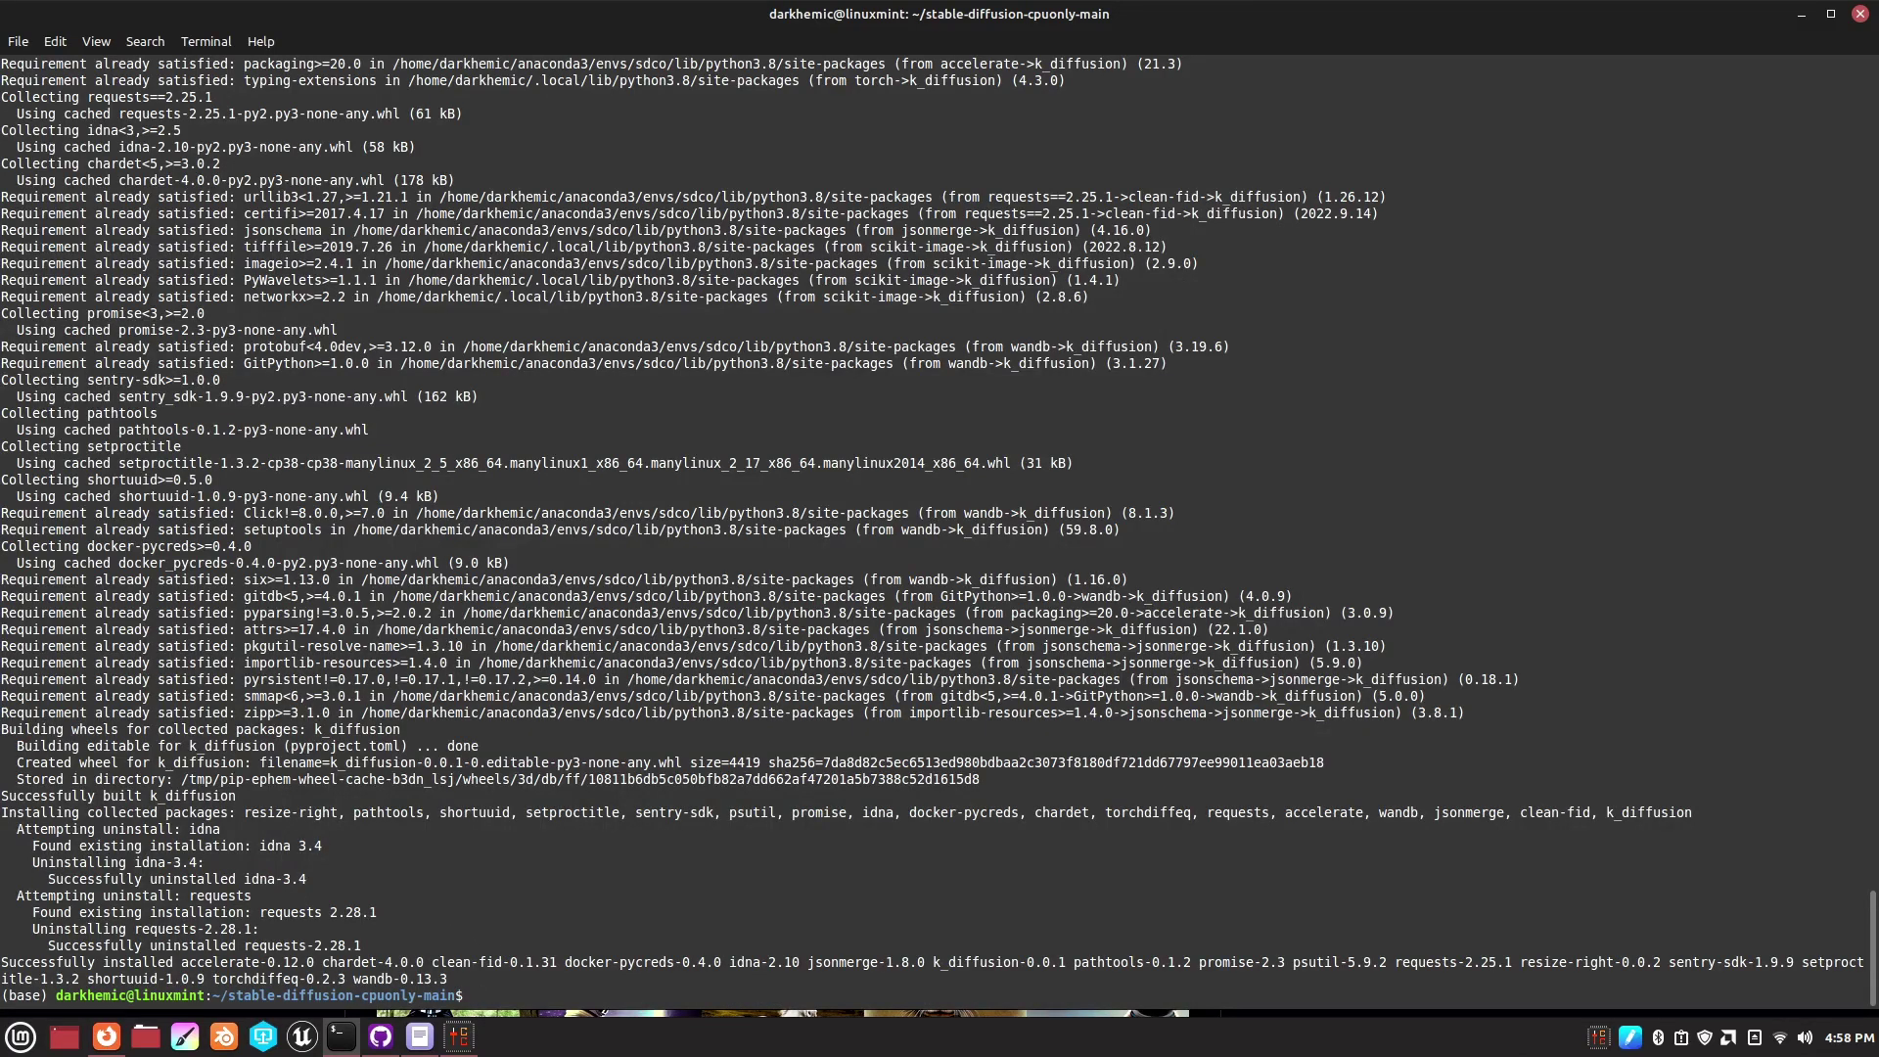
# - Replace a garbled paste with a fresh copy of bash -i run_sdco.sh and run it
pyautogui.rightClick(471, 998)
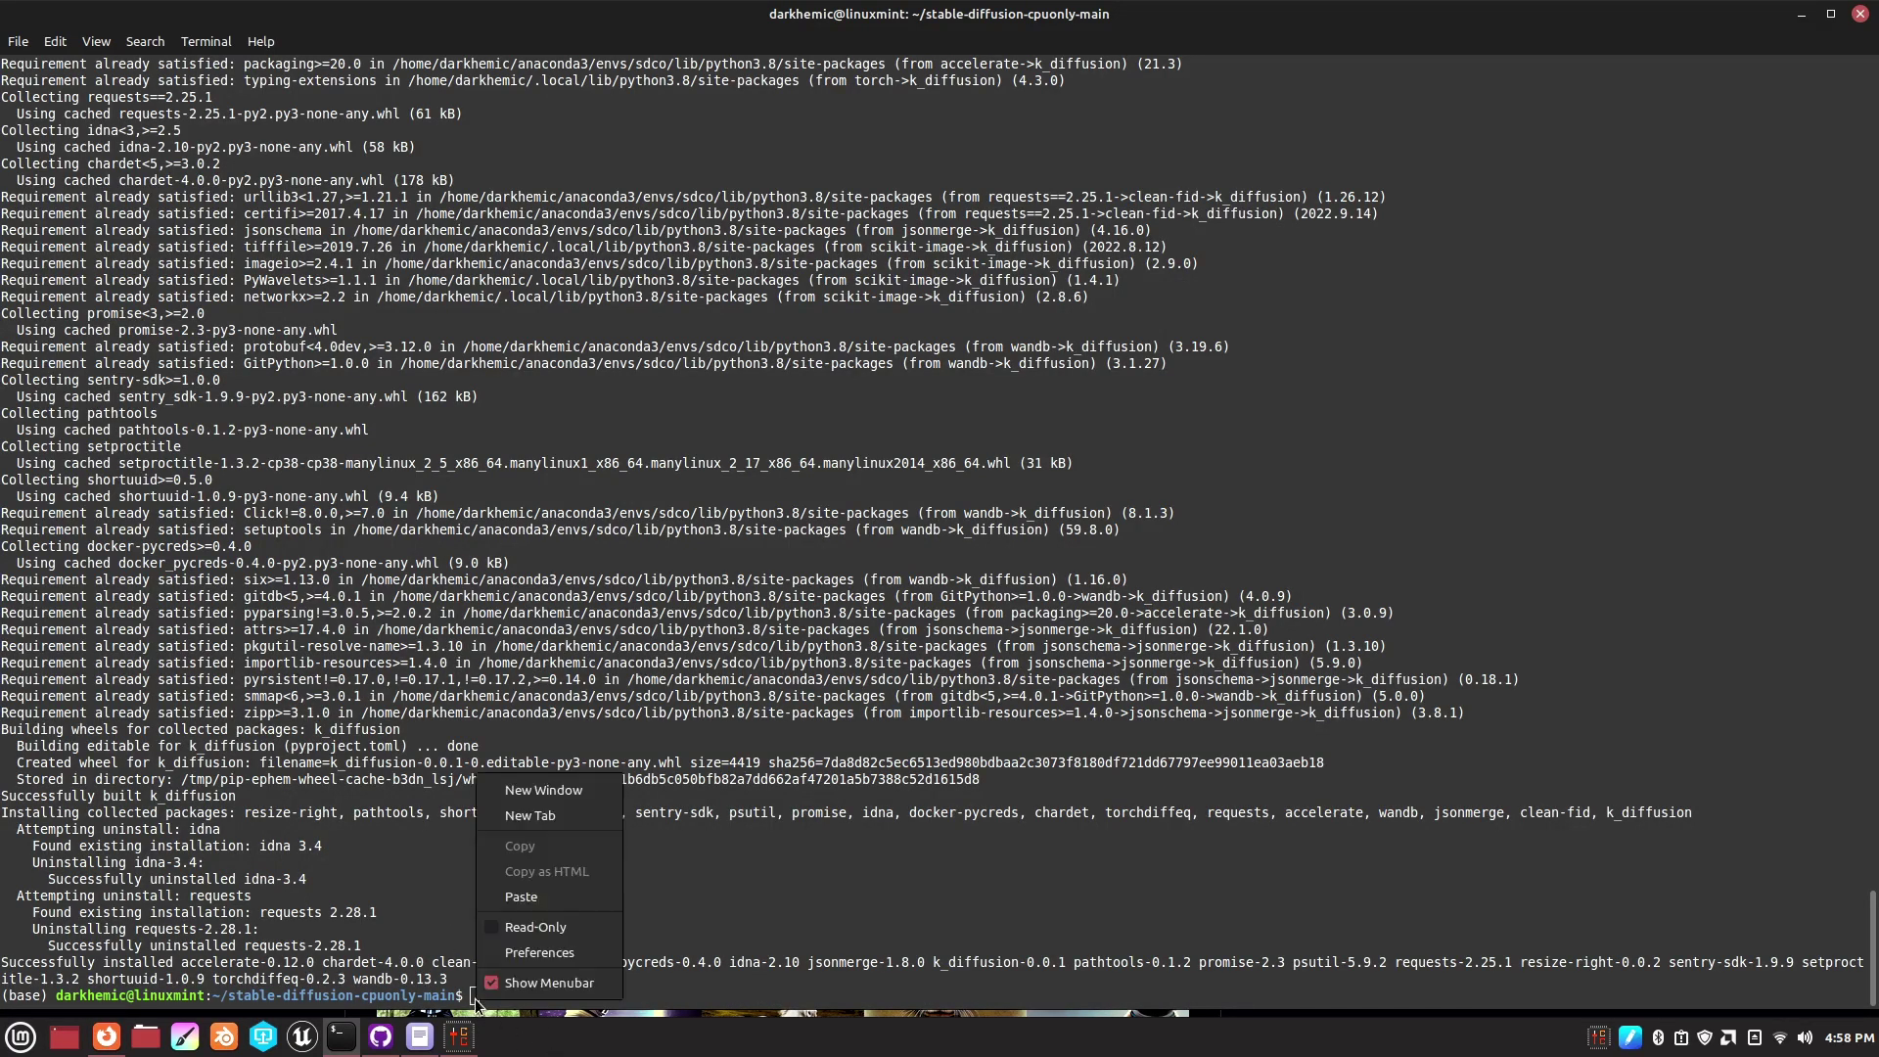
pyautogui.click(497, 894)
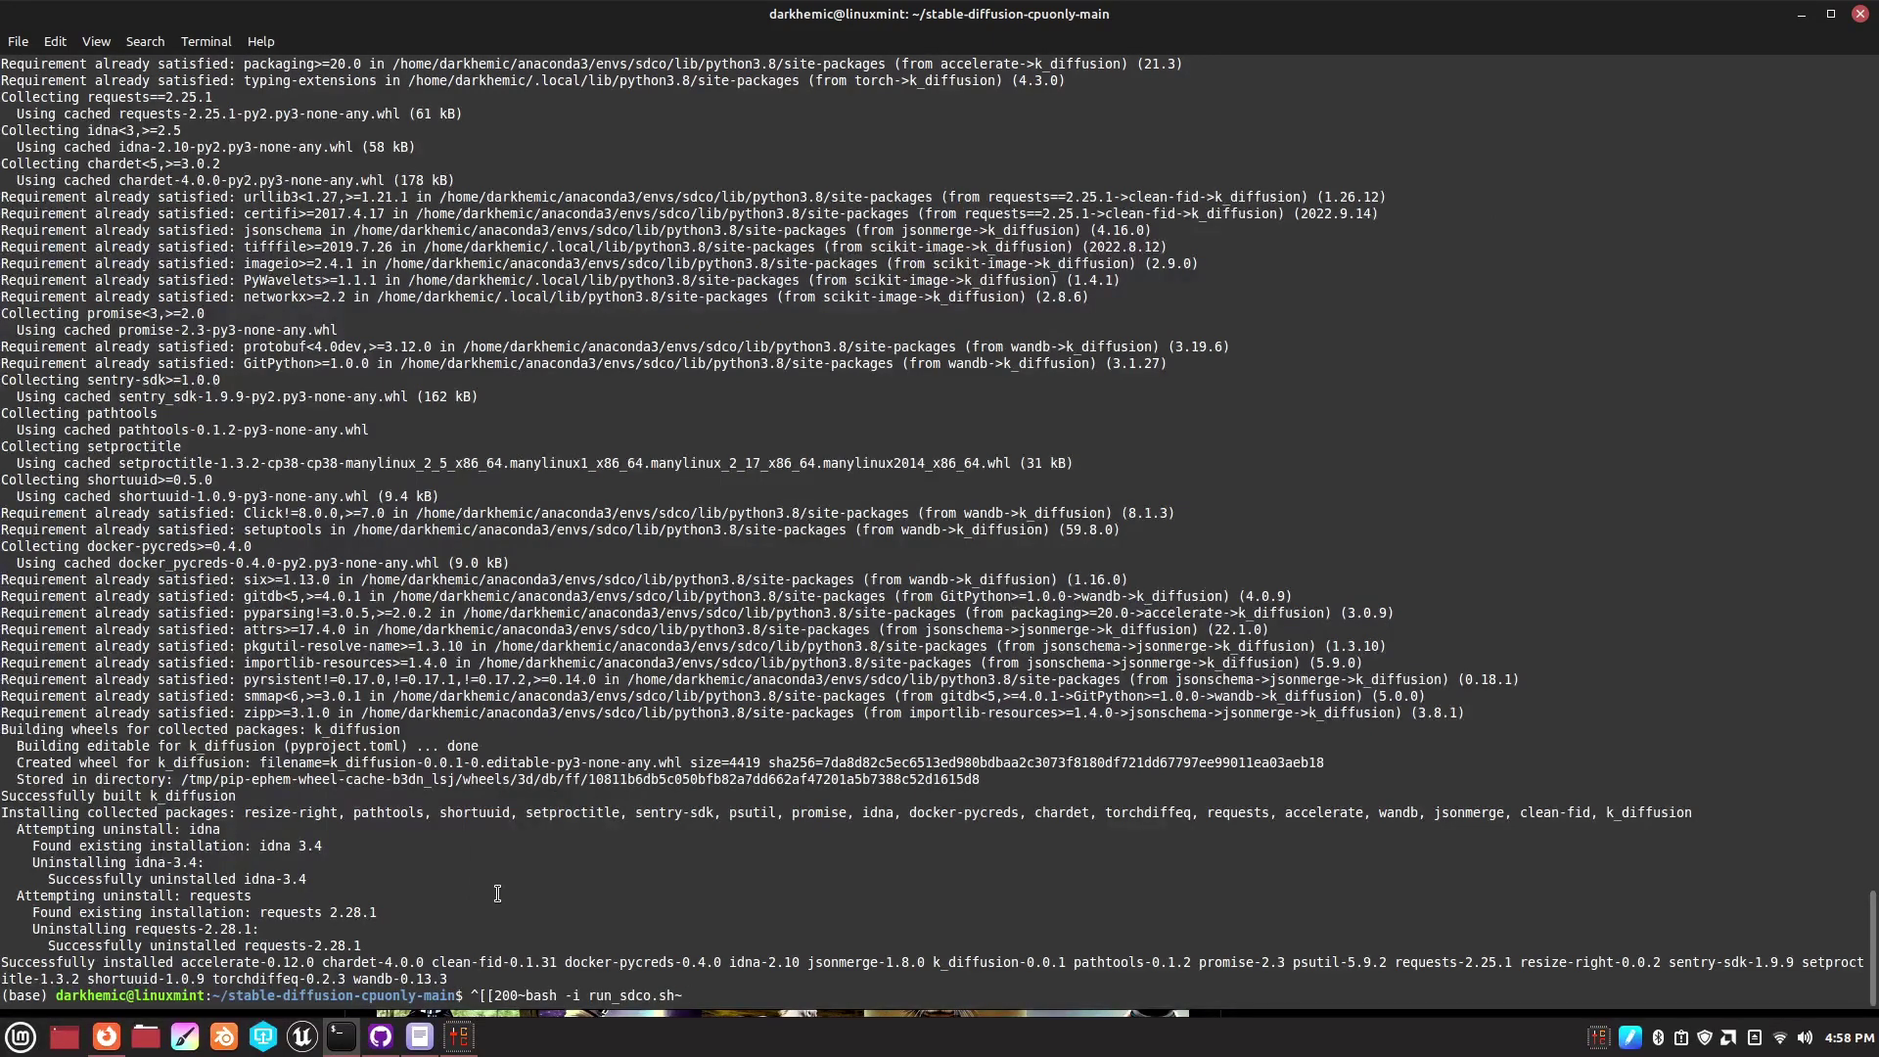
pyautogui.press('BackSpace')
pyautogui.press('BackSpace')
pyautogui.press('BackSpace')
pyautogui.press('BackSpace')
pyautogui.press('BackSpace')
pyautogui.press('BackSpace')
pyautogui.press('BackSpace')
pyautogui.press('BackSpace')
pyautogui.press('BackSpace')
pyautogui.press('BackSpace')
pyautogui.press('BackSpace')
pyautogui.press('BackSpace')
pyautogui.press('BackSpace')
pyautogui.press('BackSpace')
pyautogui.press('BackSpace')
pyautogui.press('BackSpace')
pyautogui.press('BackSpace')
pyautogui.press('BackSpace')
pyautogui.press('BackSpace')
pyautogui.press('BackSpace')
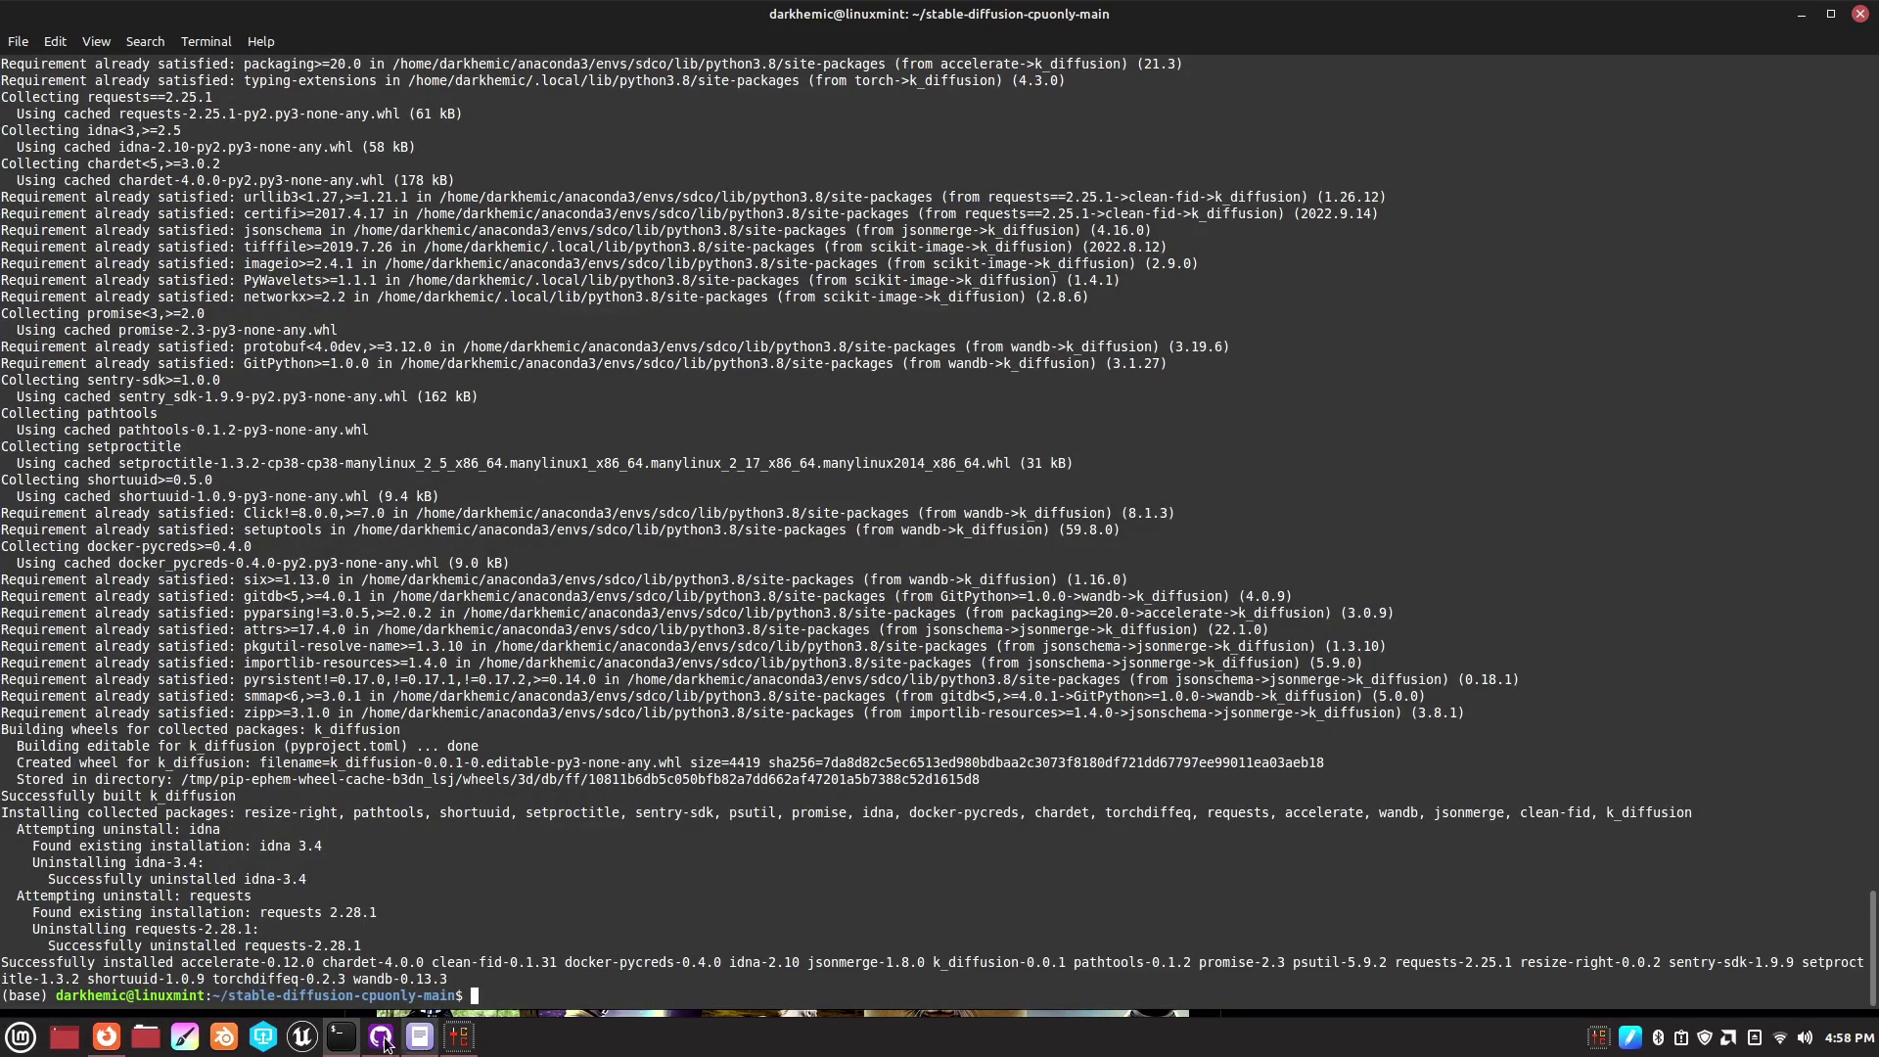
pyautogui.click(106, 1036)
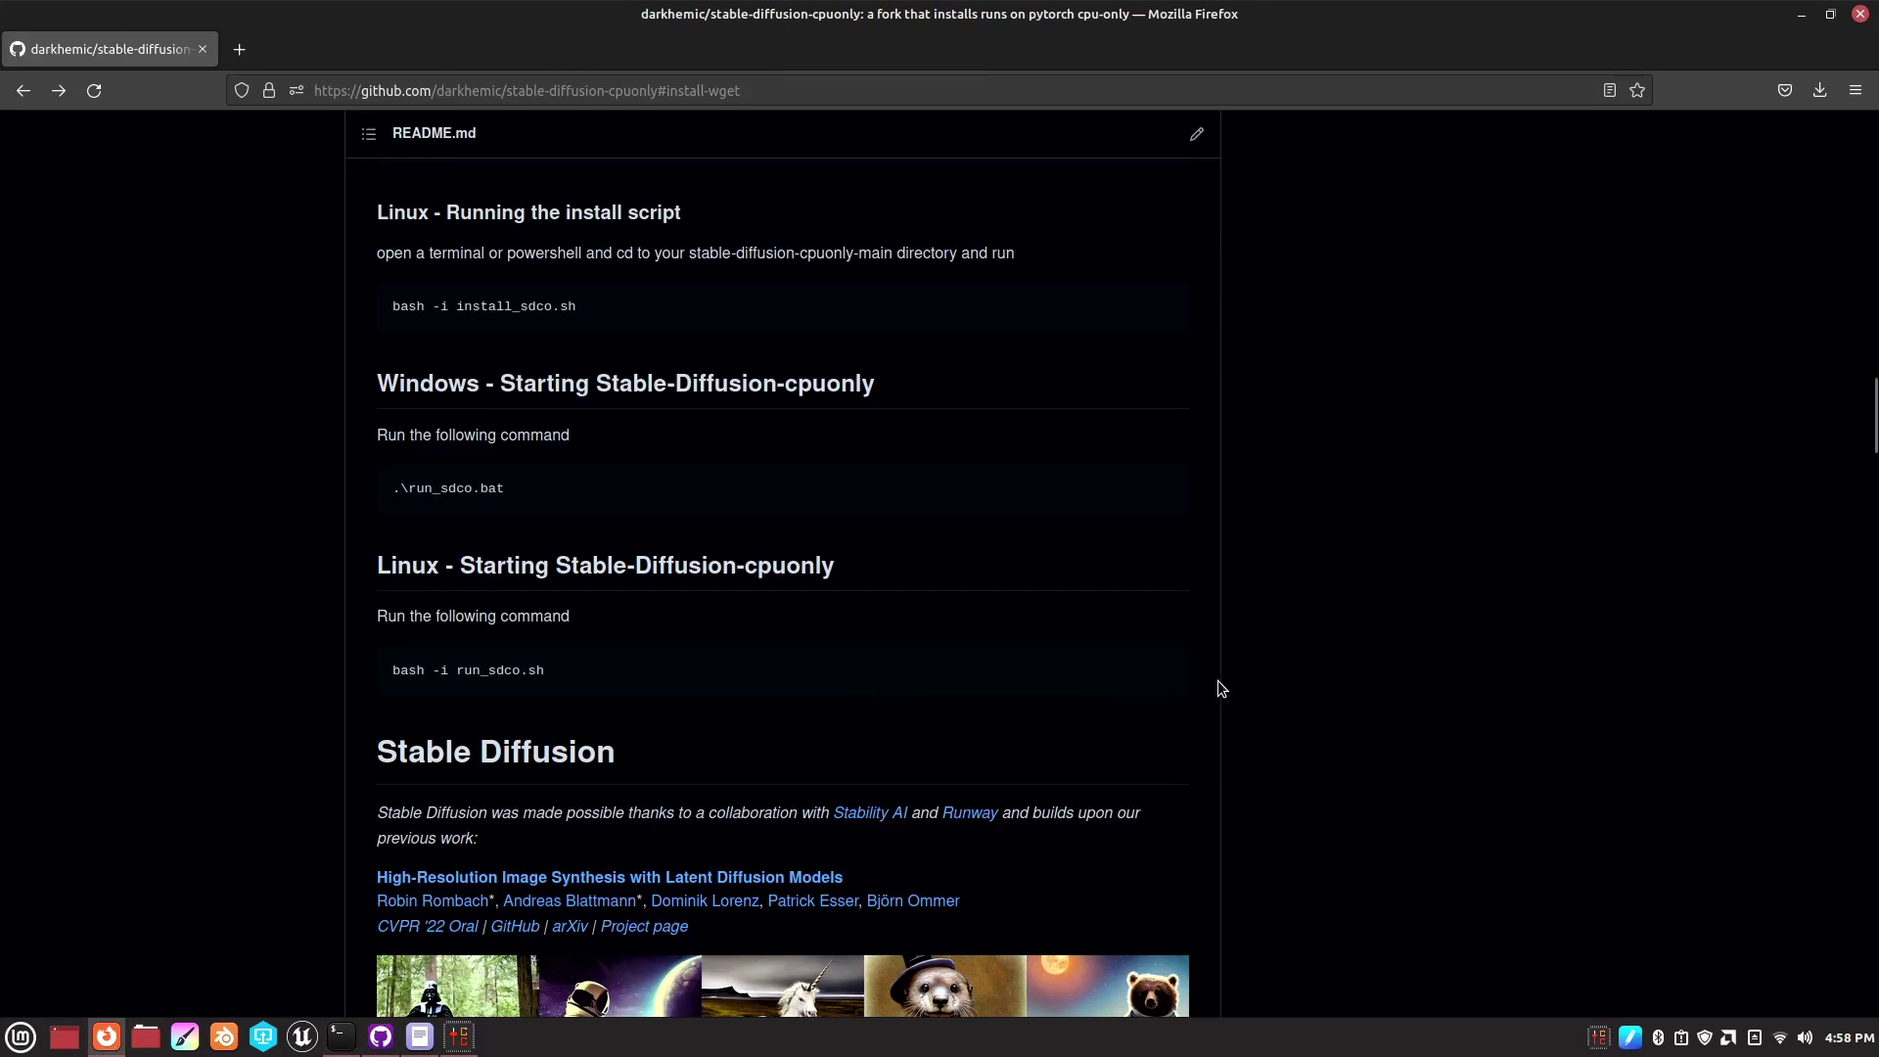
pyautogui.click(1165, 671)
pyautogui.click(342, 1036)
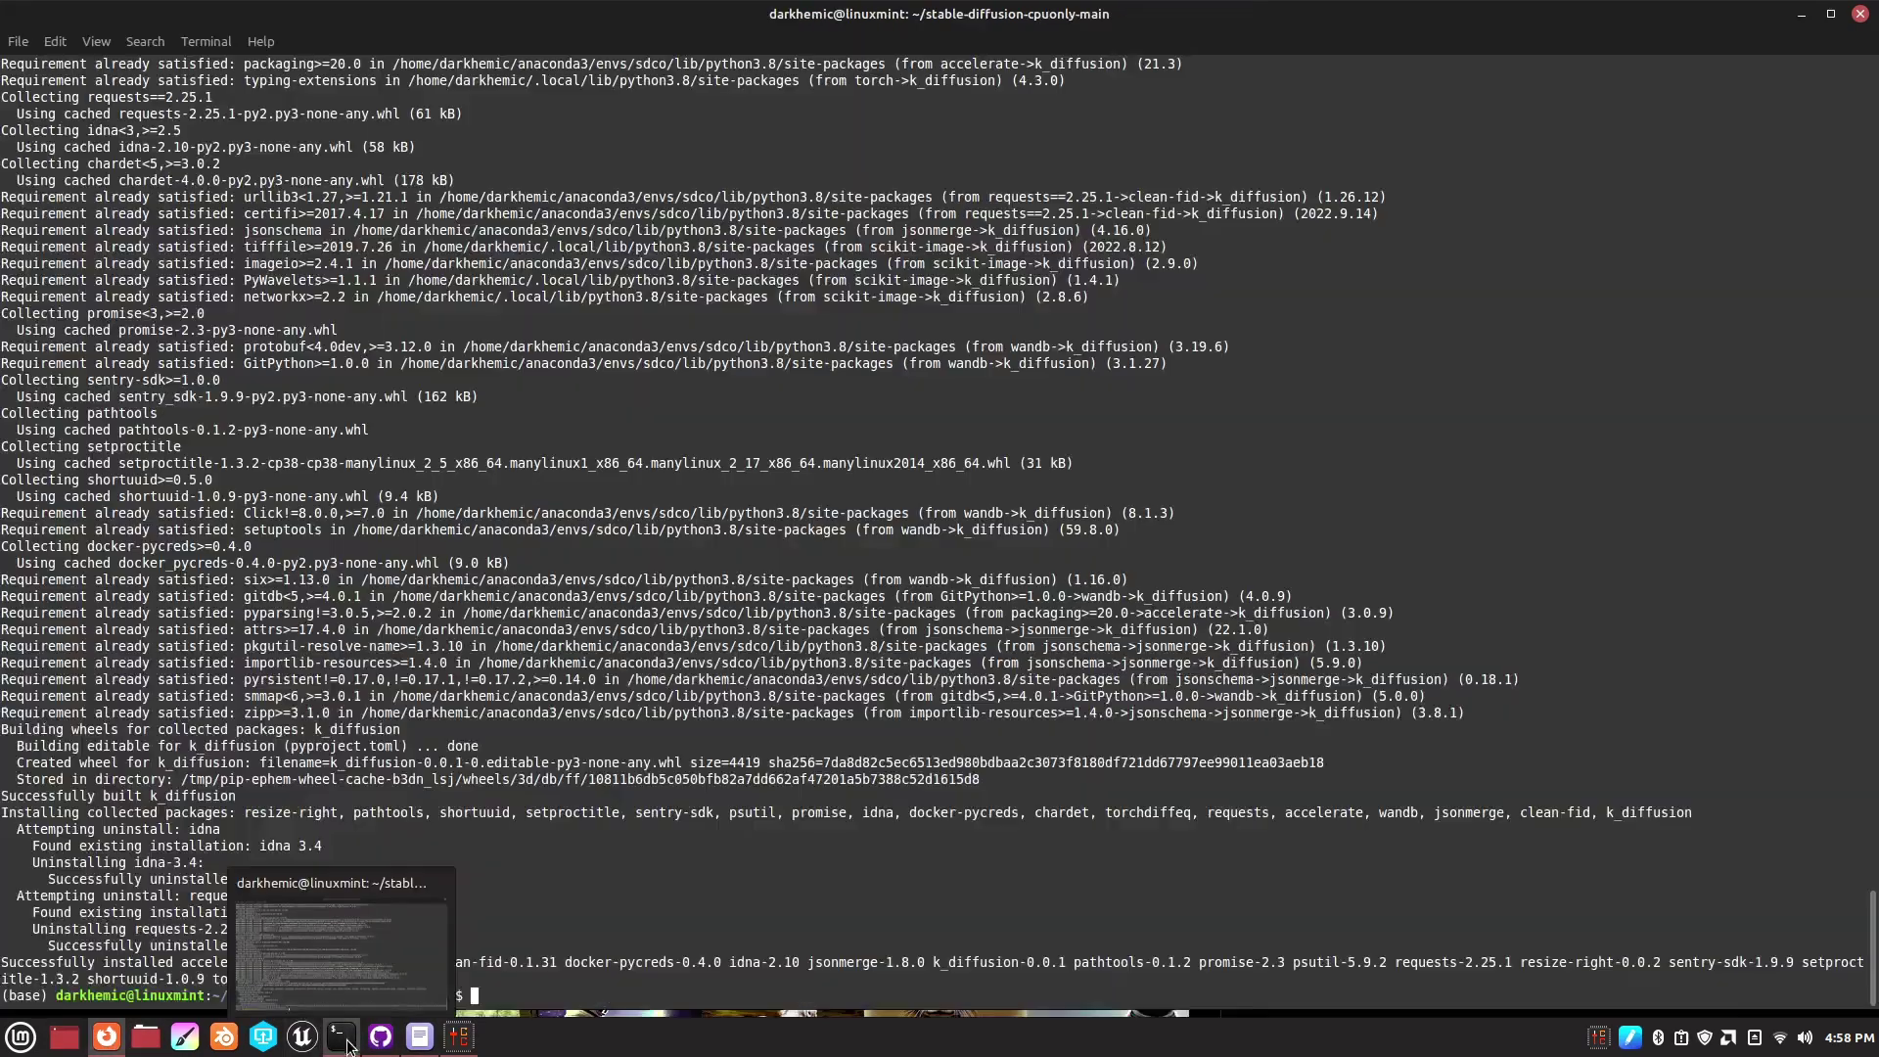
pyautogui.rightClick(480, 995)
pyautogui.click(536, 896)
pyautogui.press('Return')
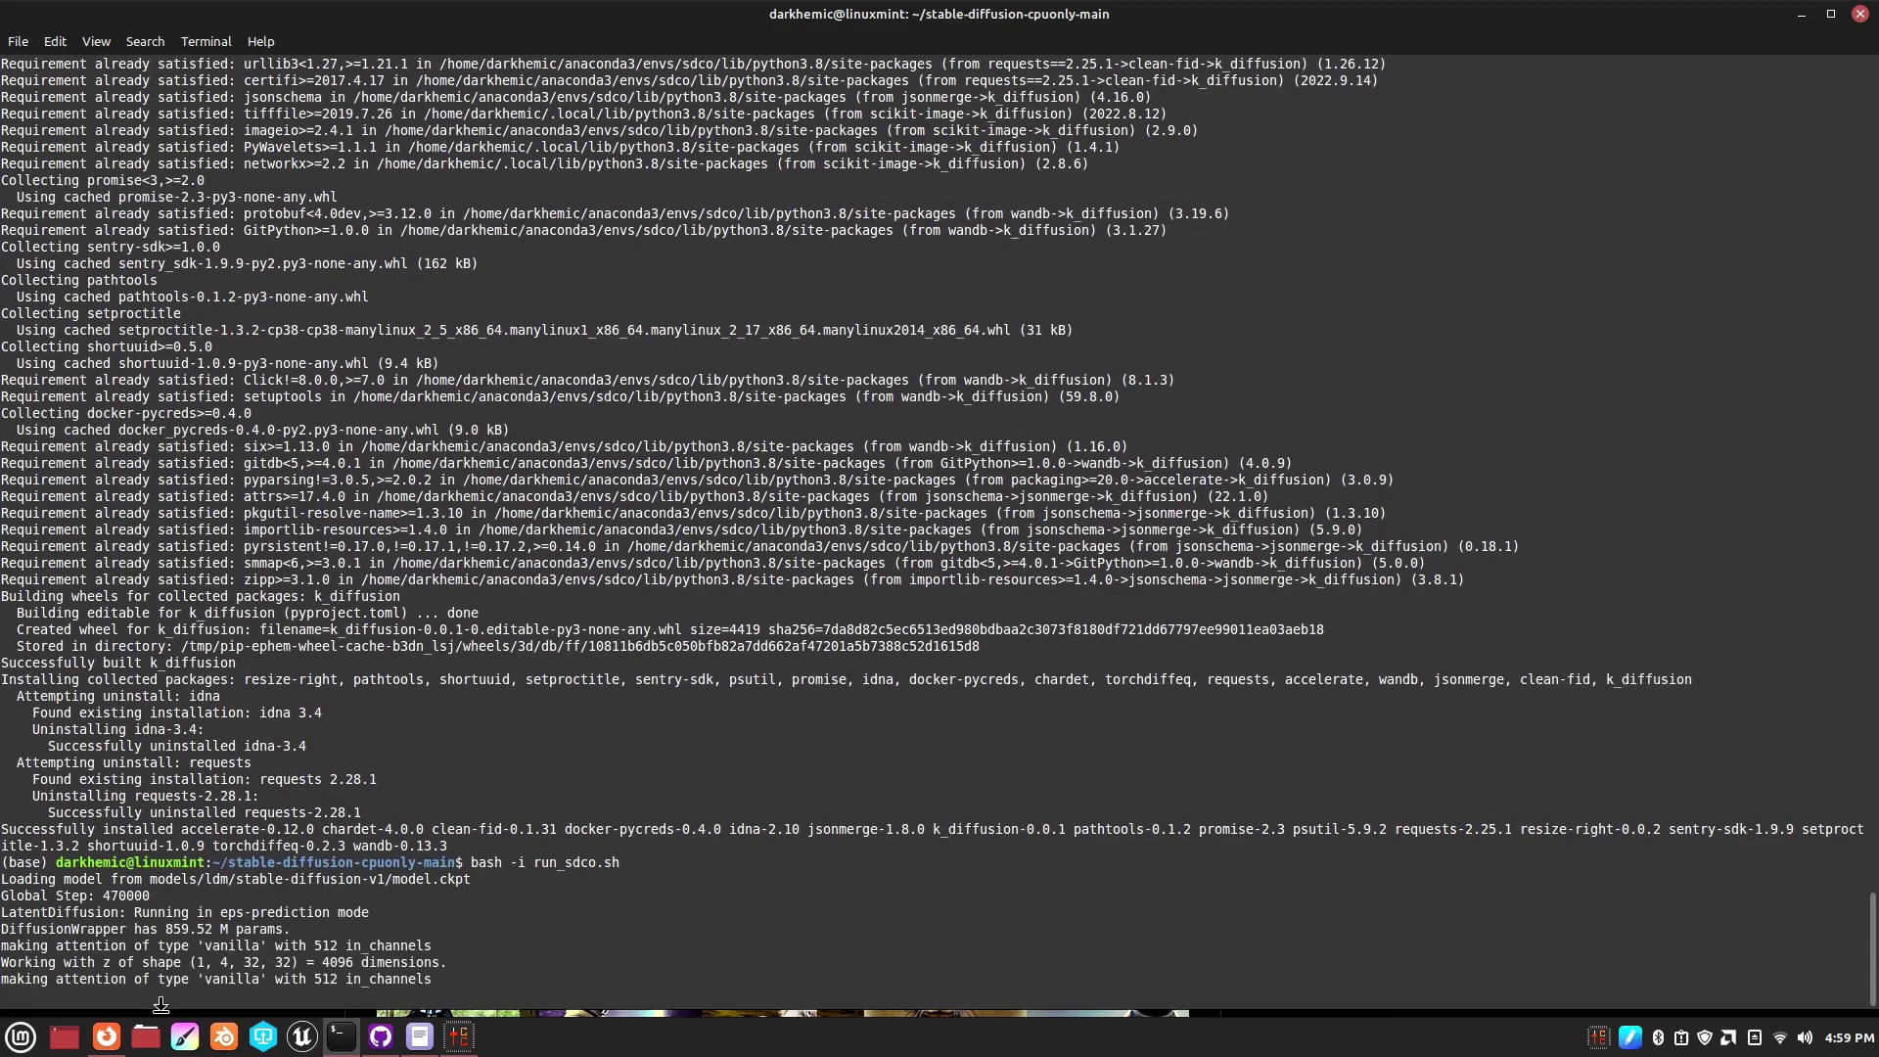
pyautogui.moveTo(110, 1043)
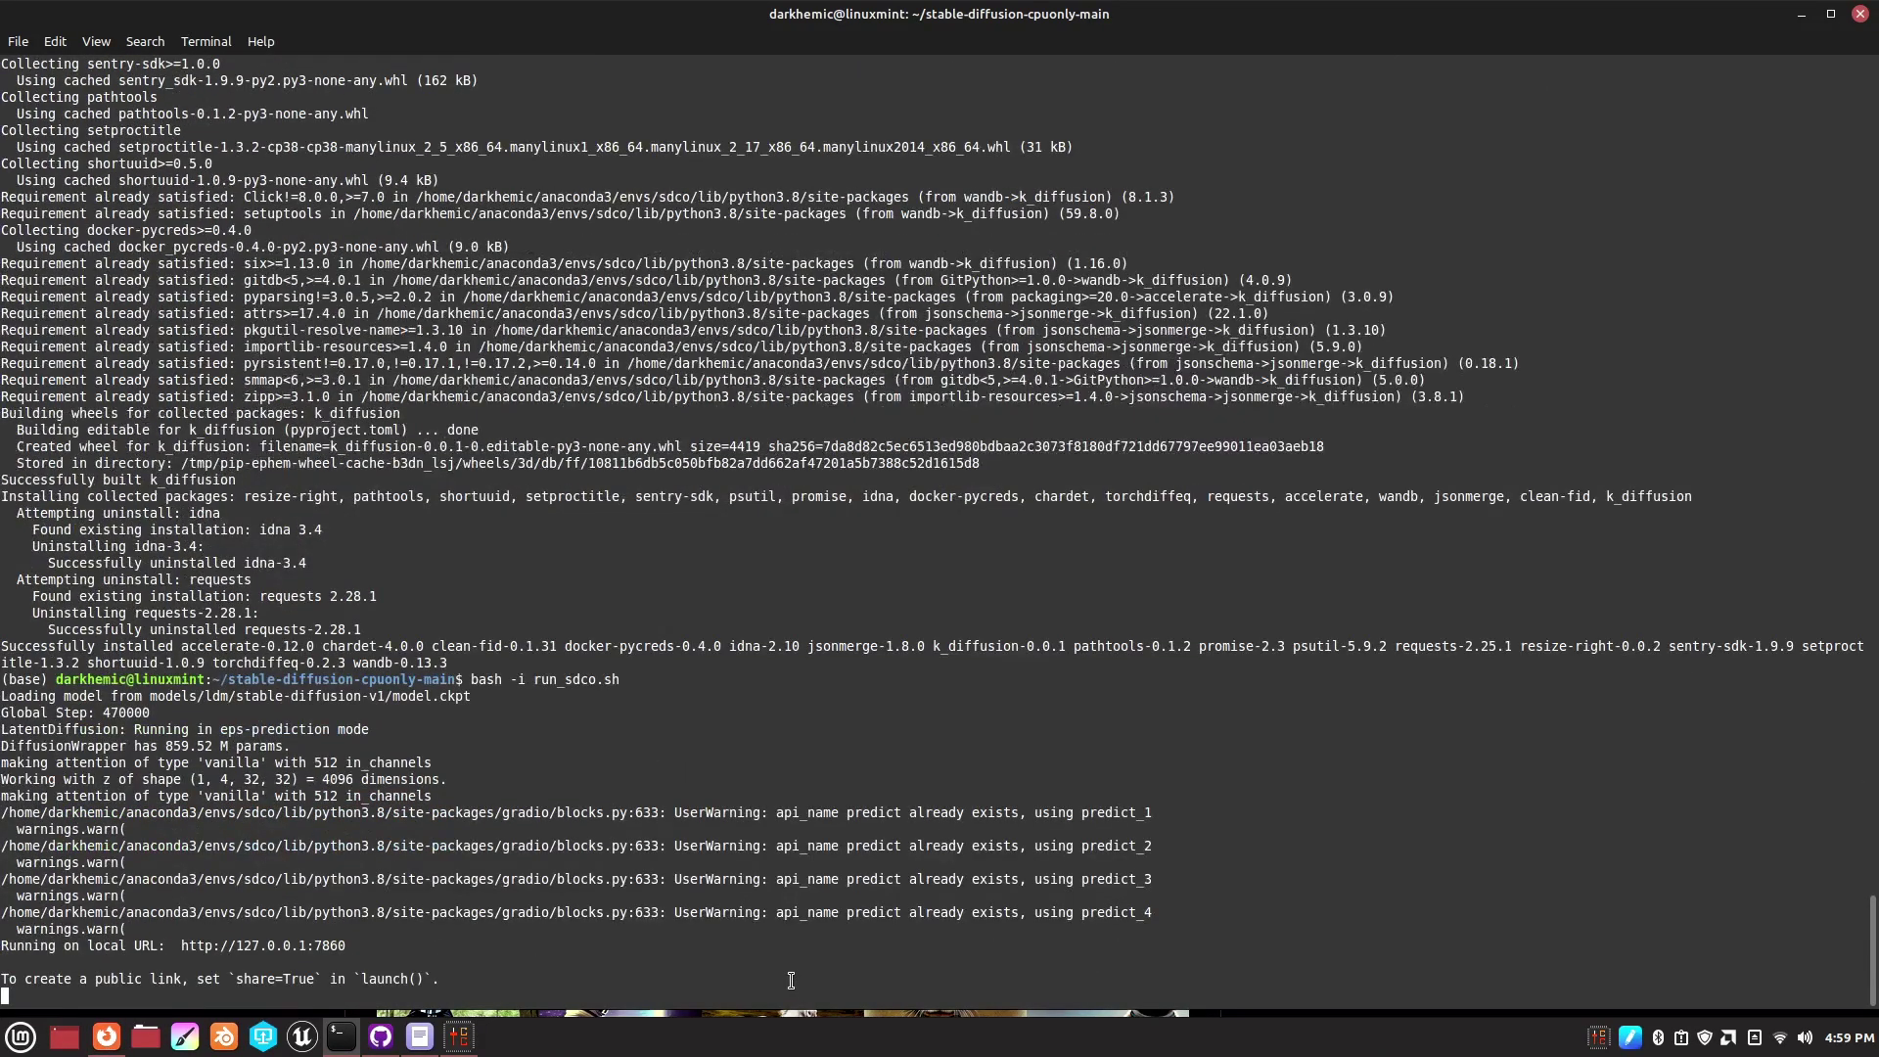
pyautogui.rightClick(225, 949)
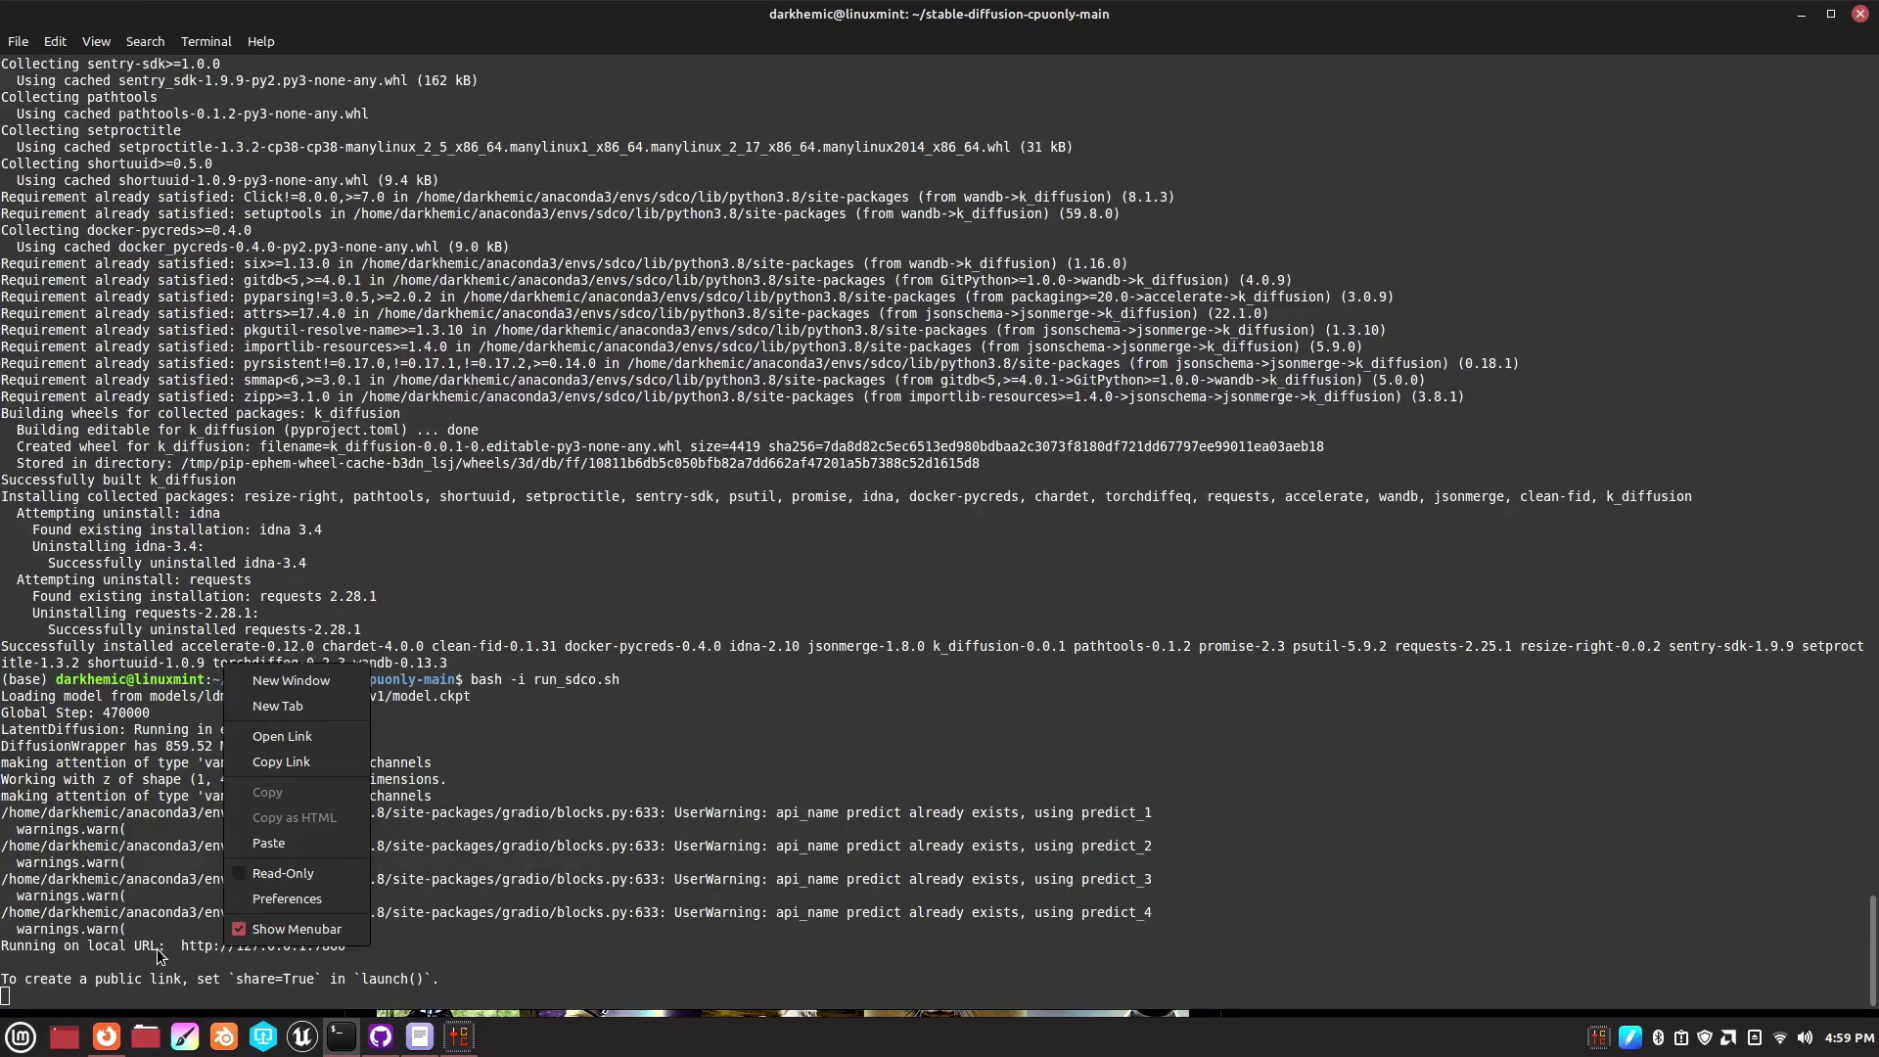
pyautogui.click(591, 990)
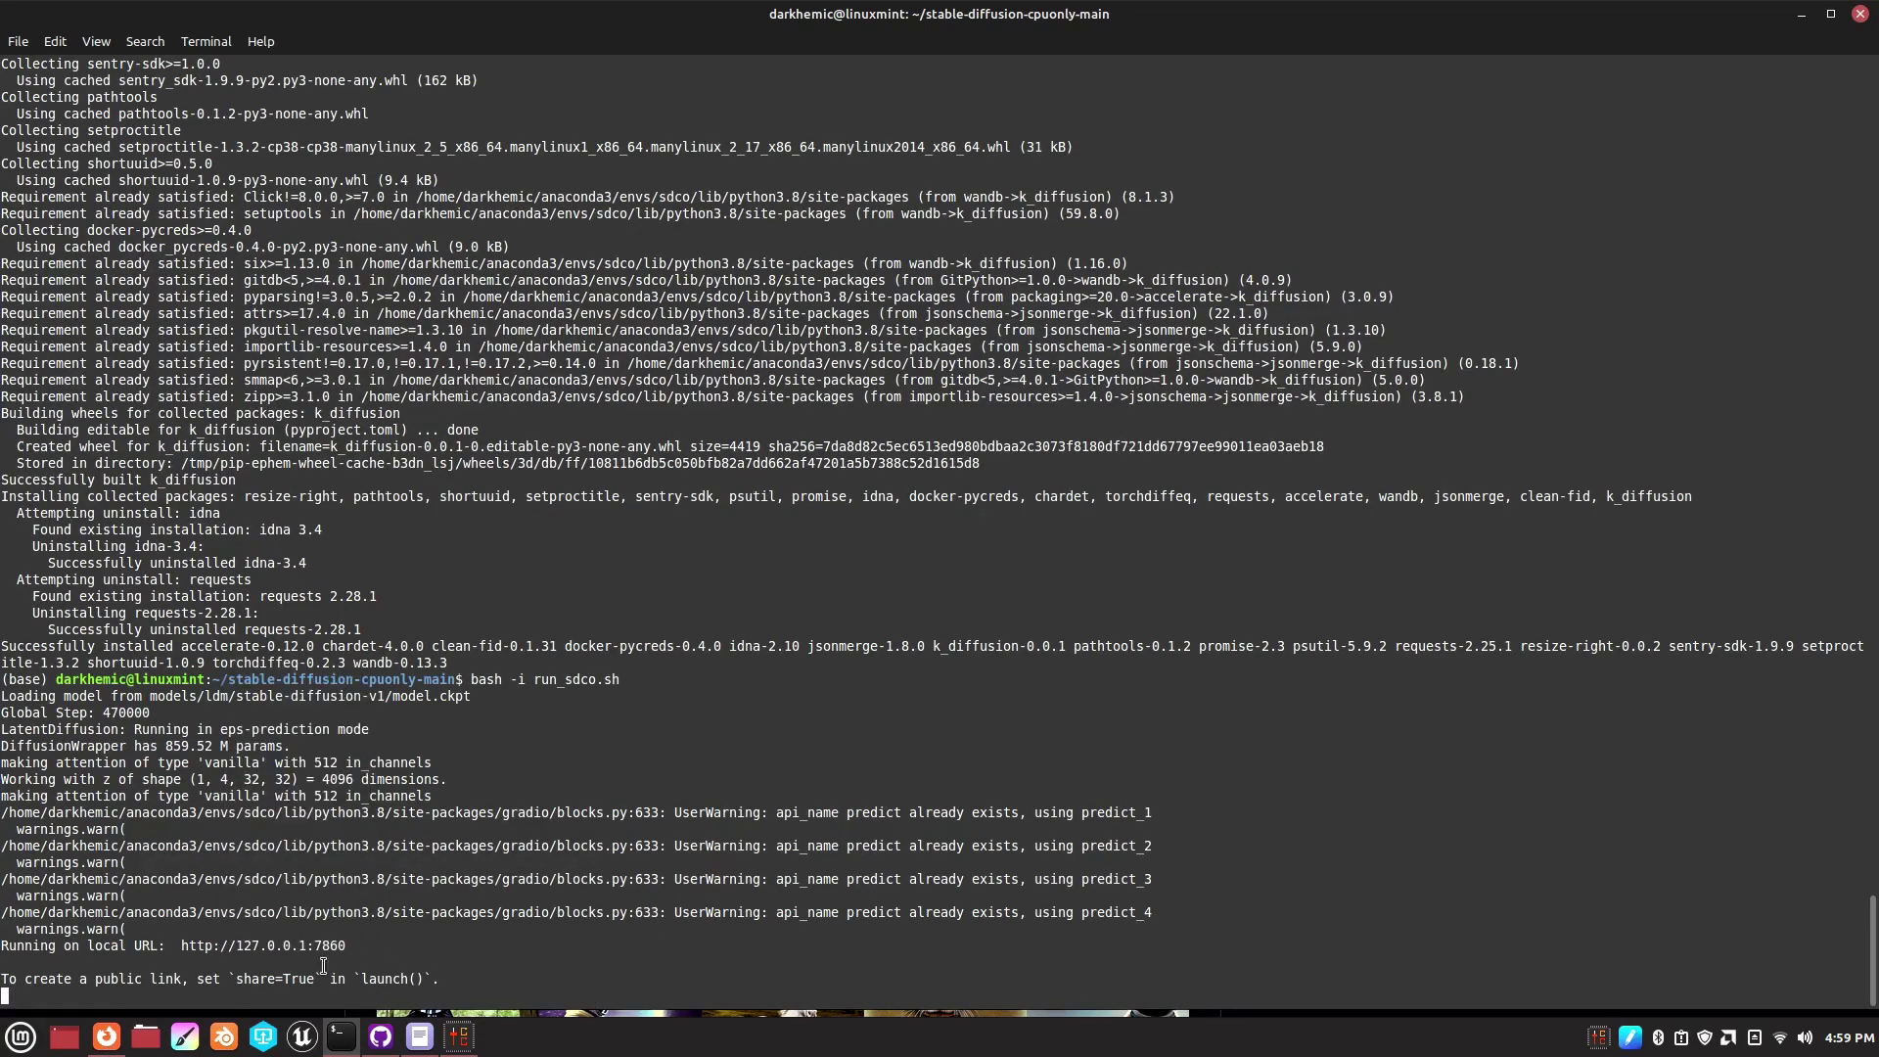
pyautogui.rightClick(272, 949)
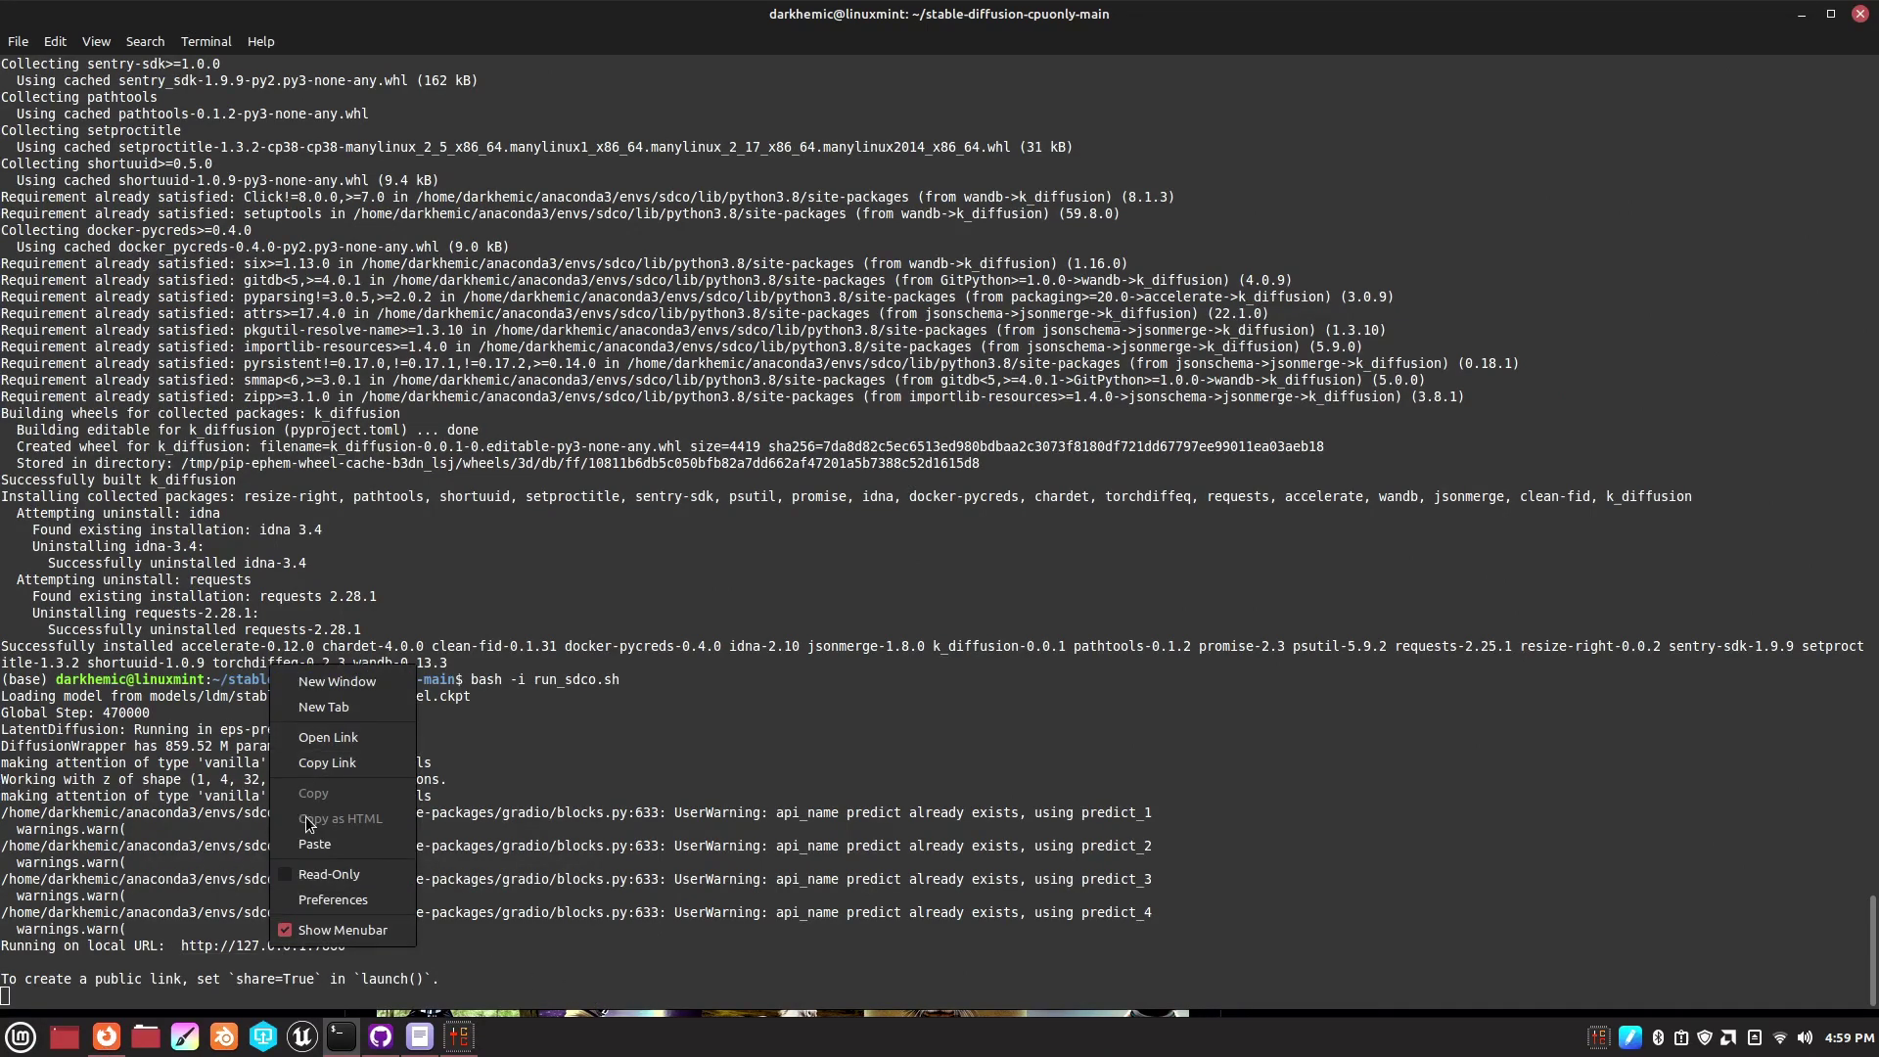
pyautogui.click(113, 1035)
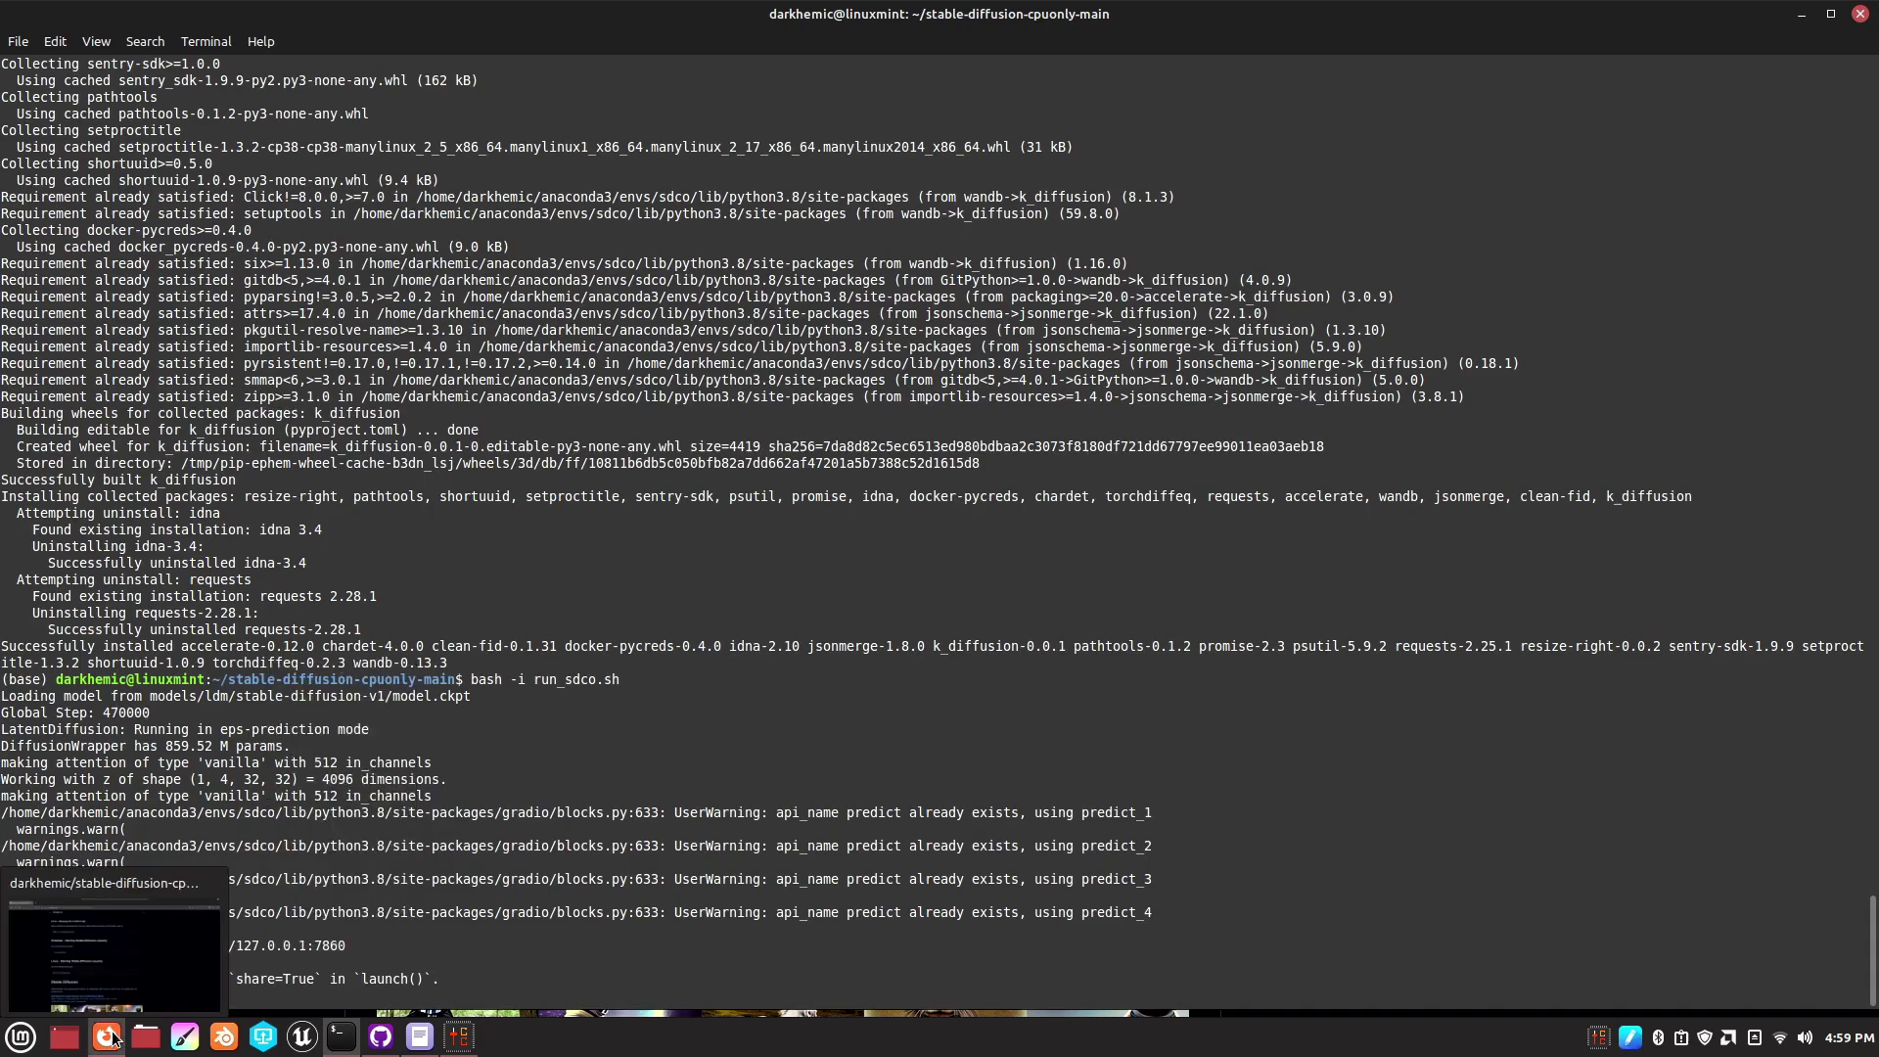
# - Enter the address 127.0.0.1:7860 in a new Firefox tab
pyautogui.click(113, 1037)
pyautogui.click(238, 49)
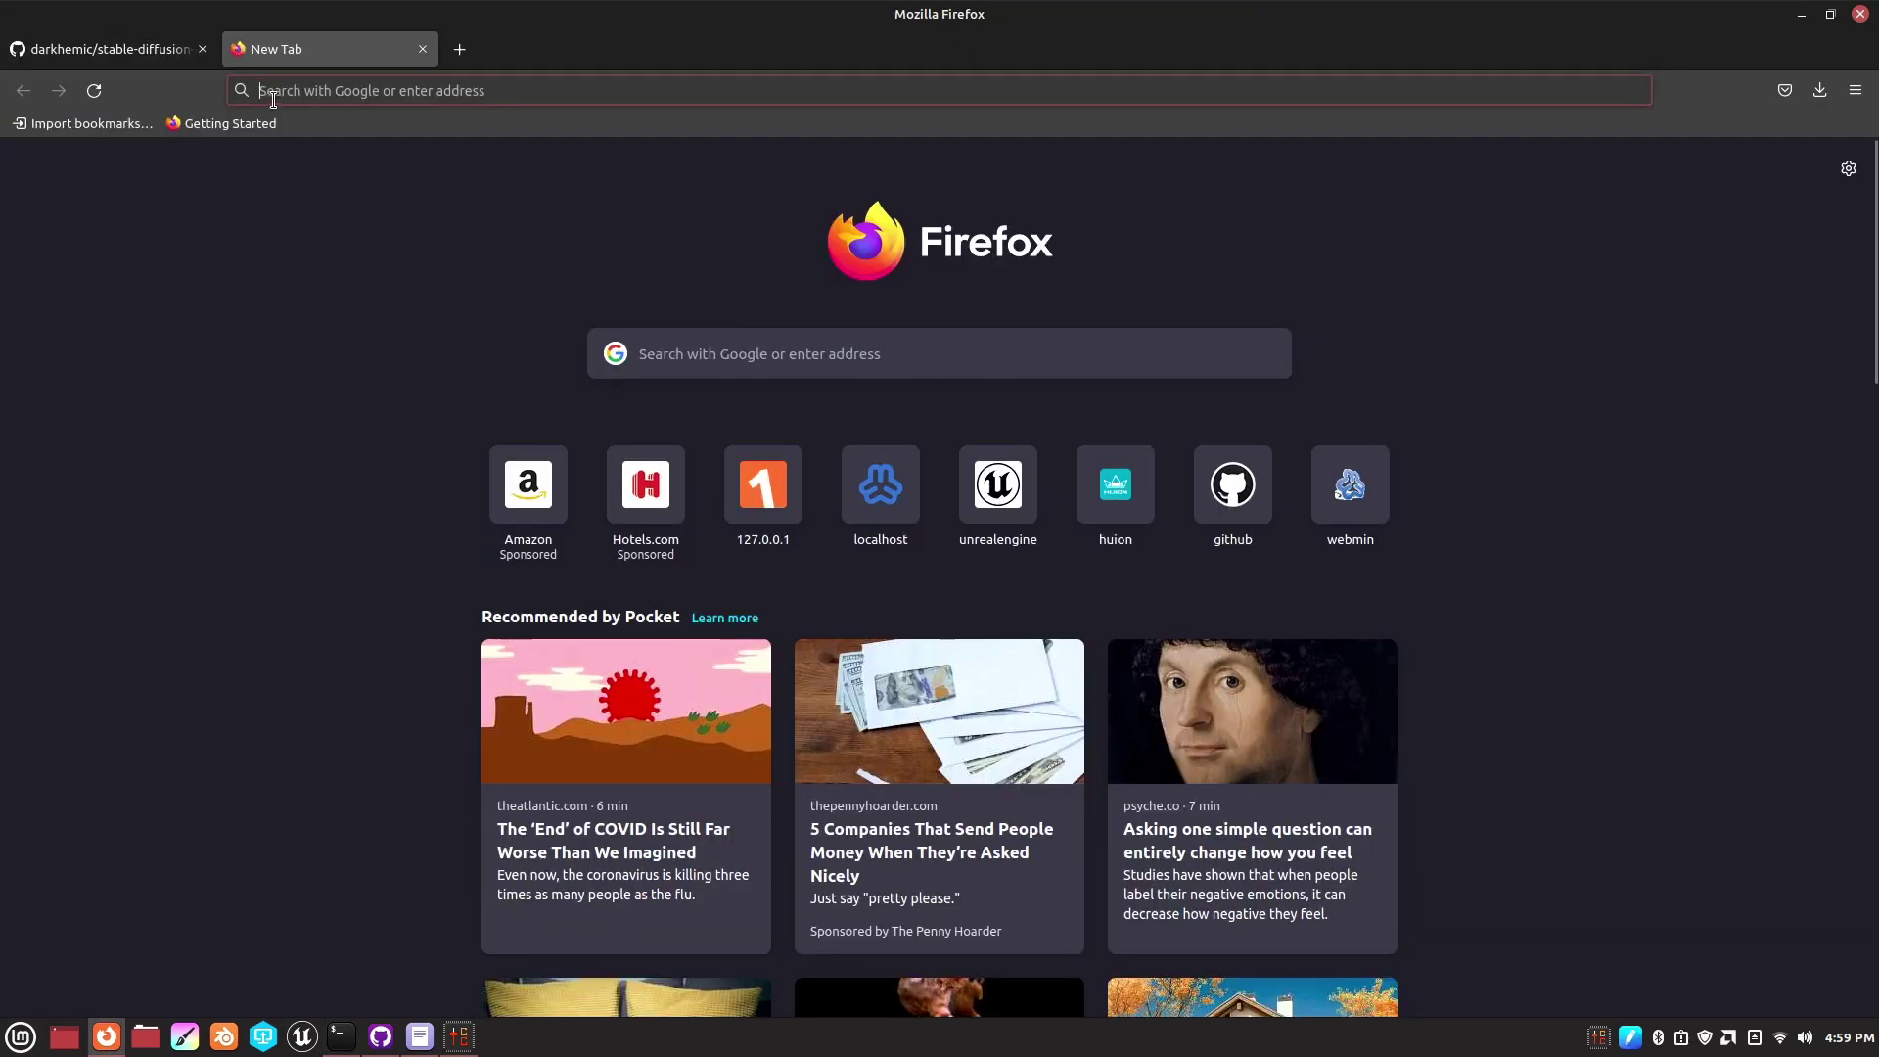
pyautogui.click(286, 89)
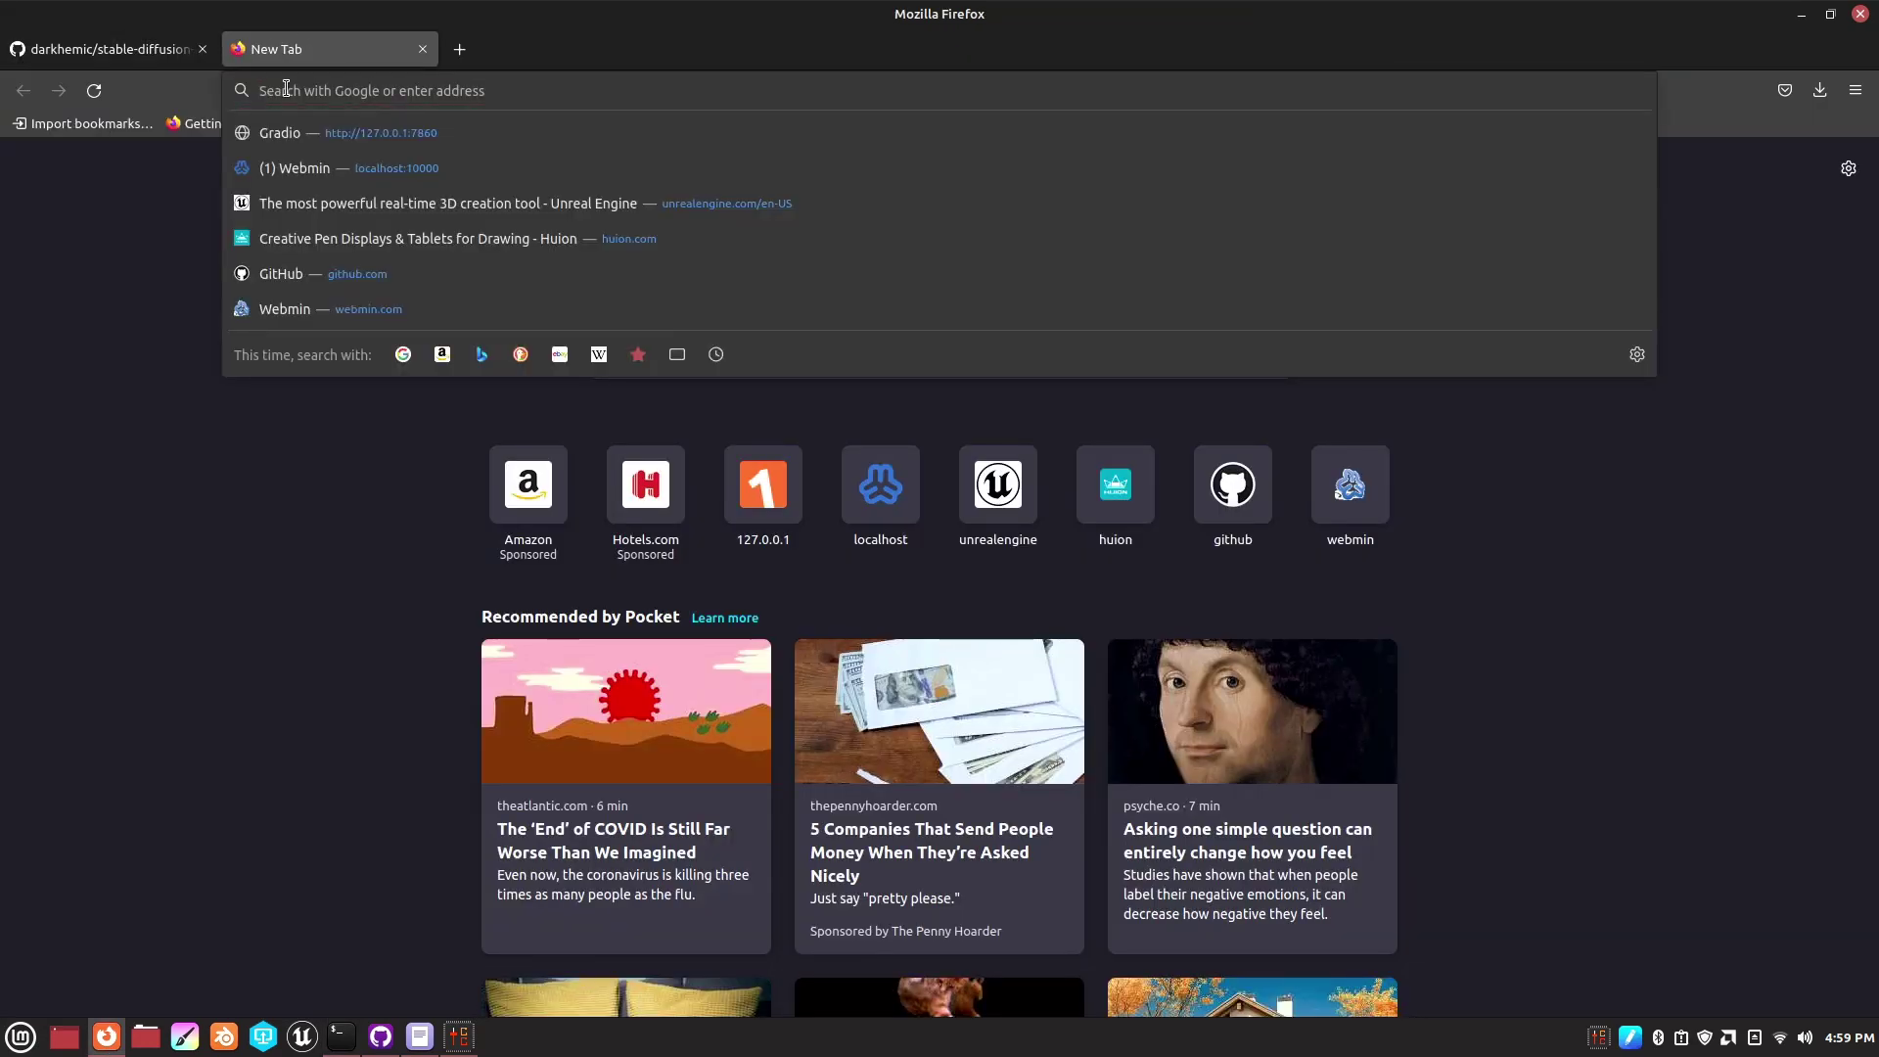
pyautogui.write('127.0.0.1:7860')
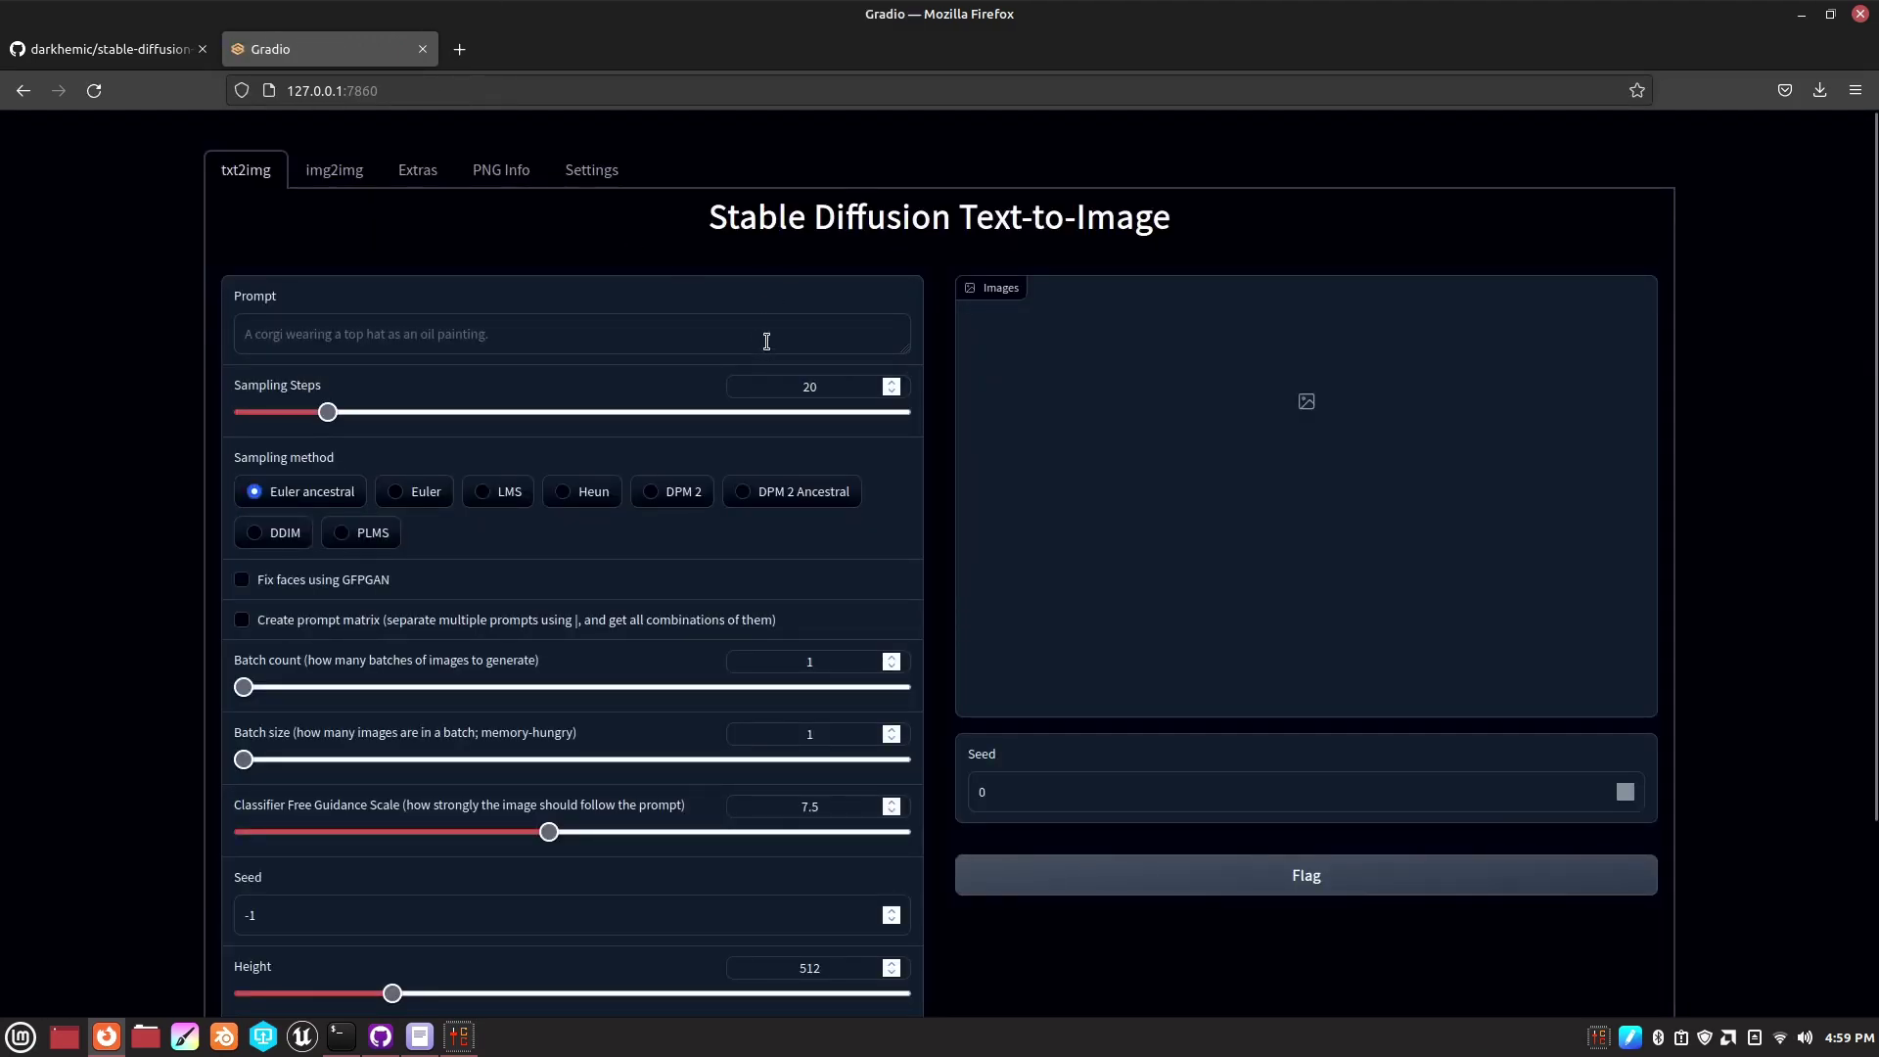
# - Swap the img2img source from the landscape sketch to the steampunk llama PNG in Pictures
pyautogui.click(331, 172)
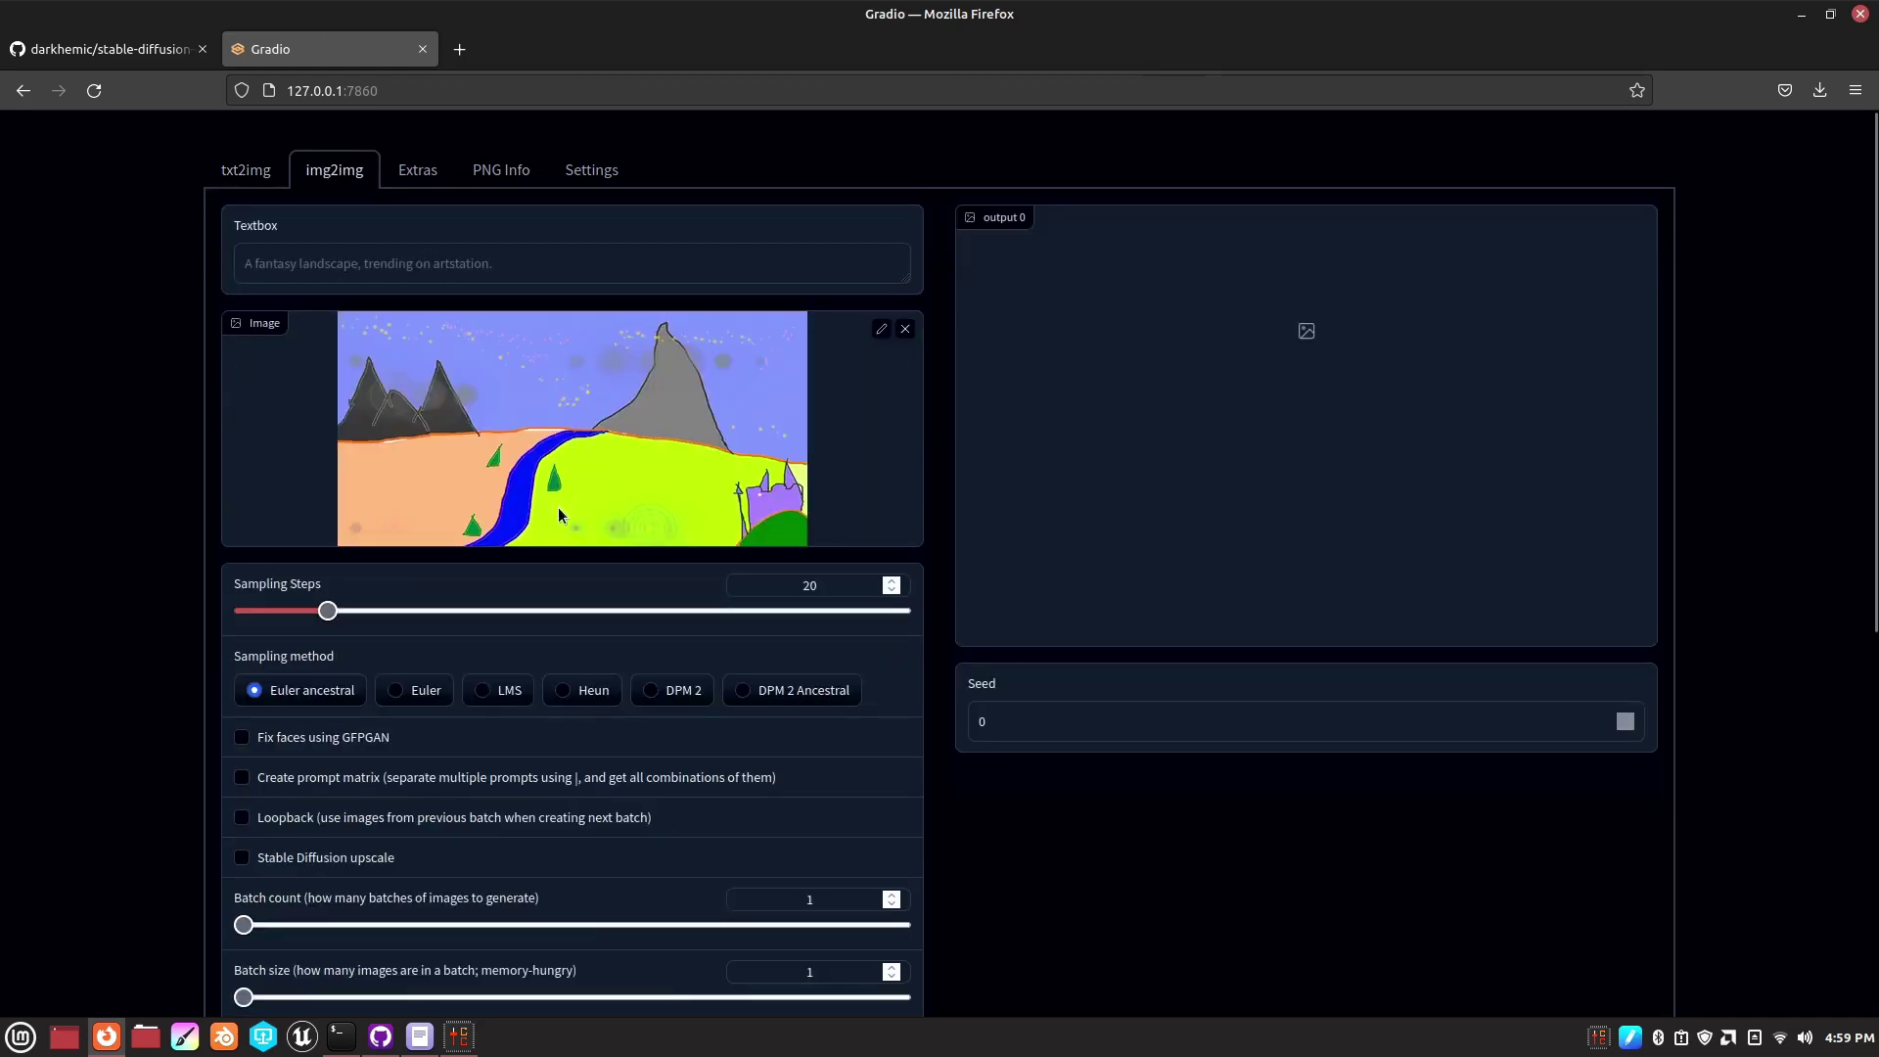
pyautogui.click(905, 329)
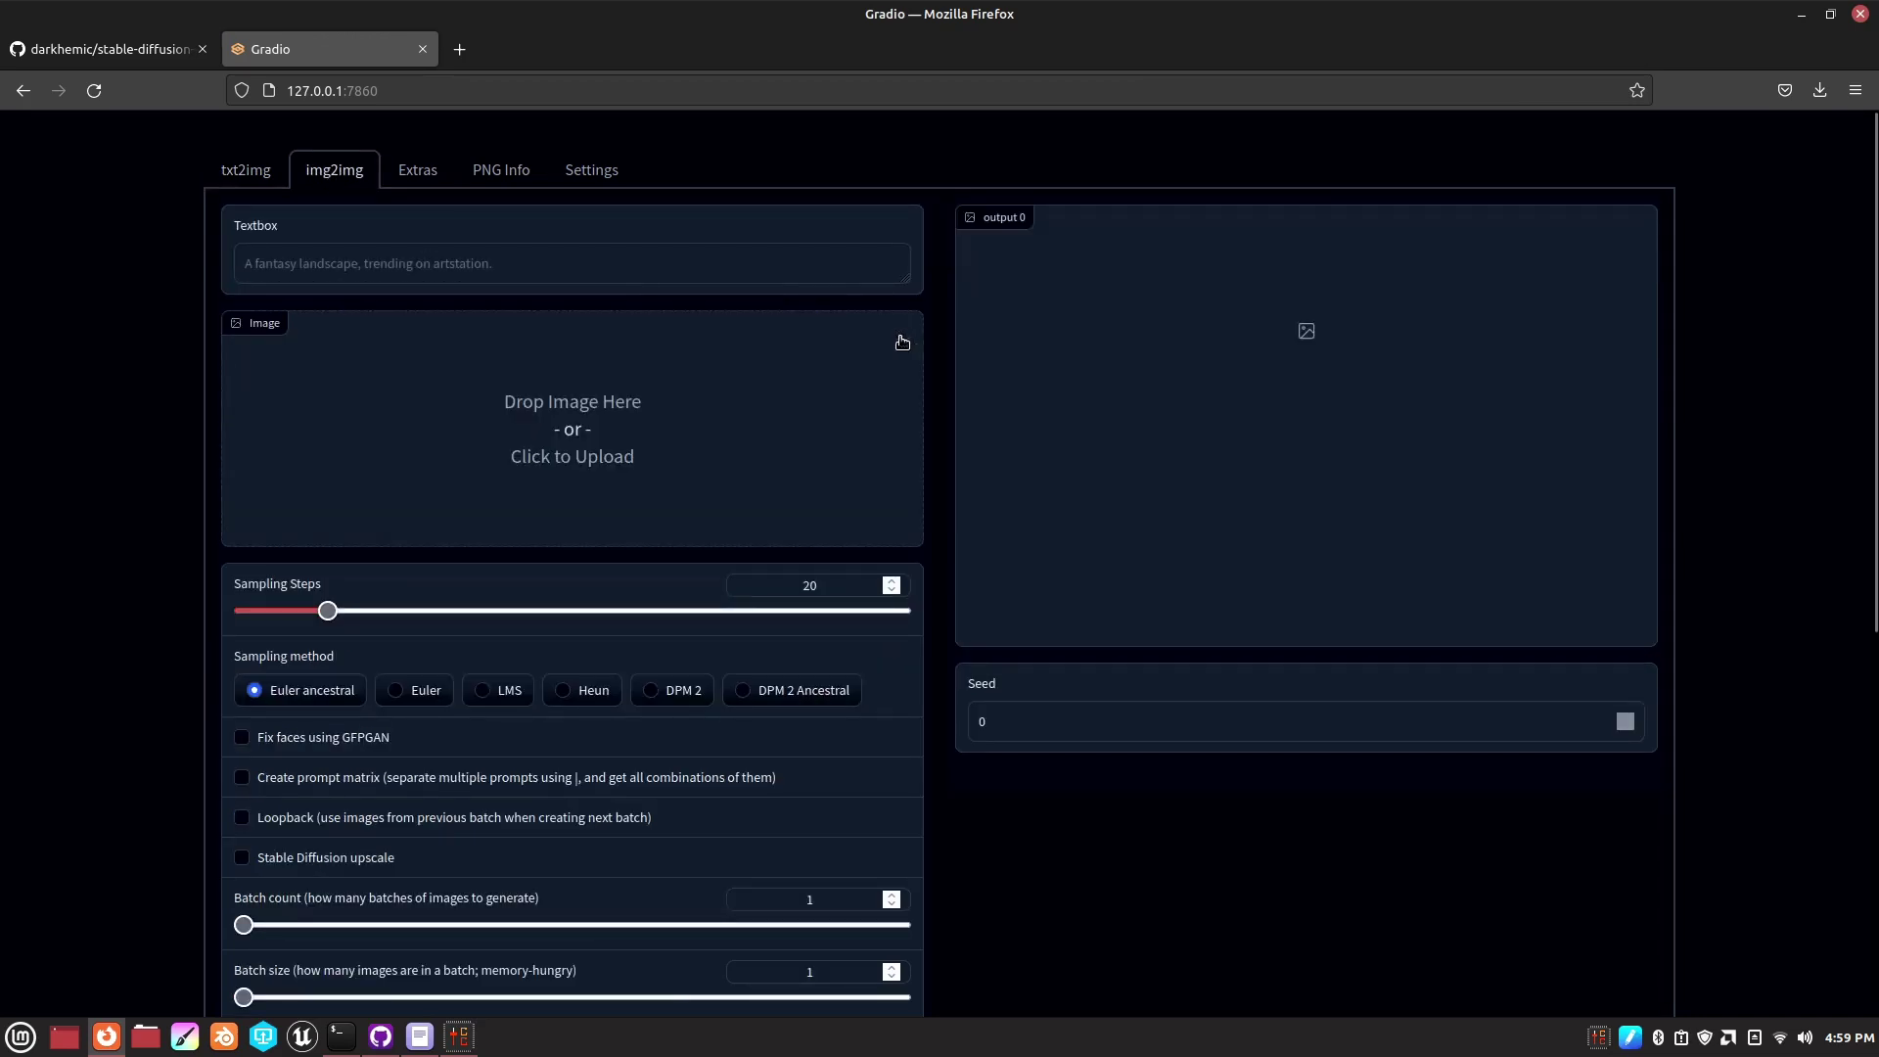
pyautogui.click(569, 430)
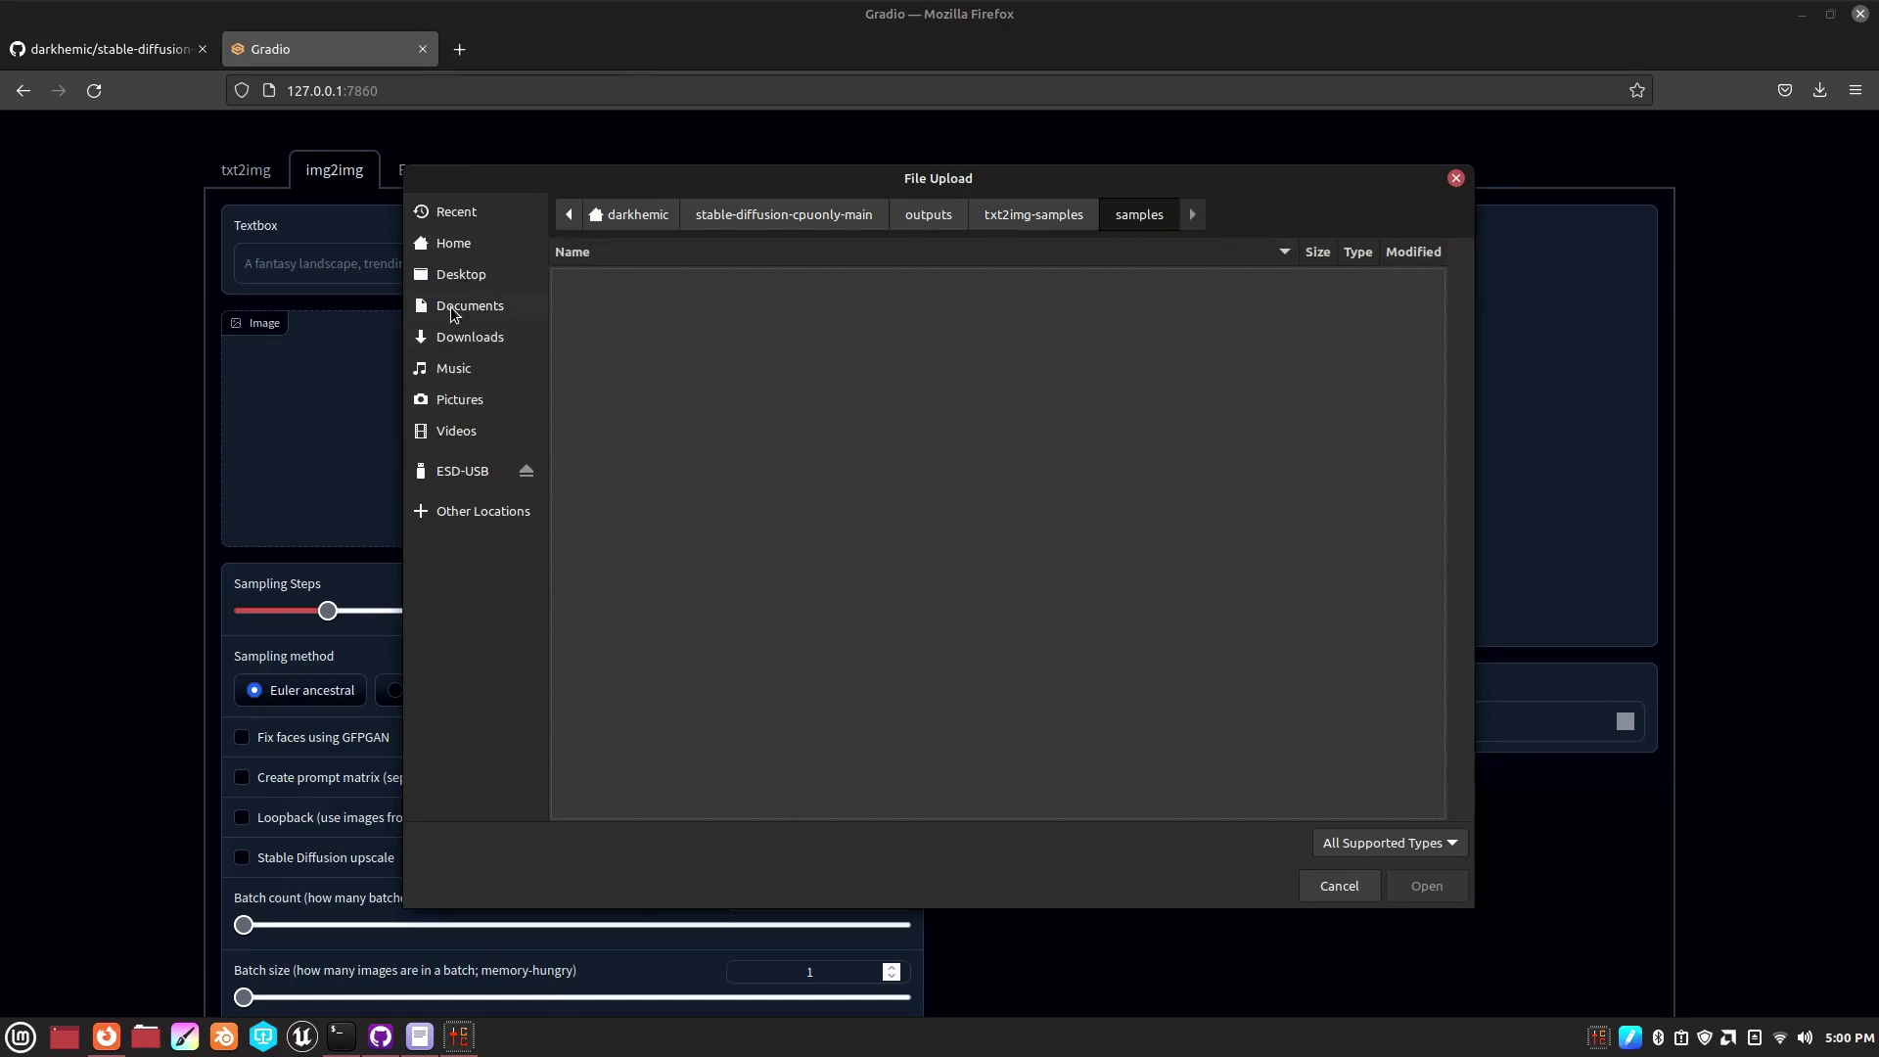
pyautogui.click(464, 401)
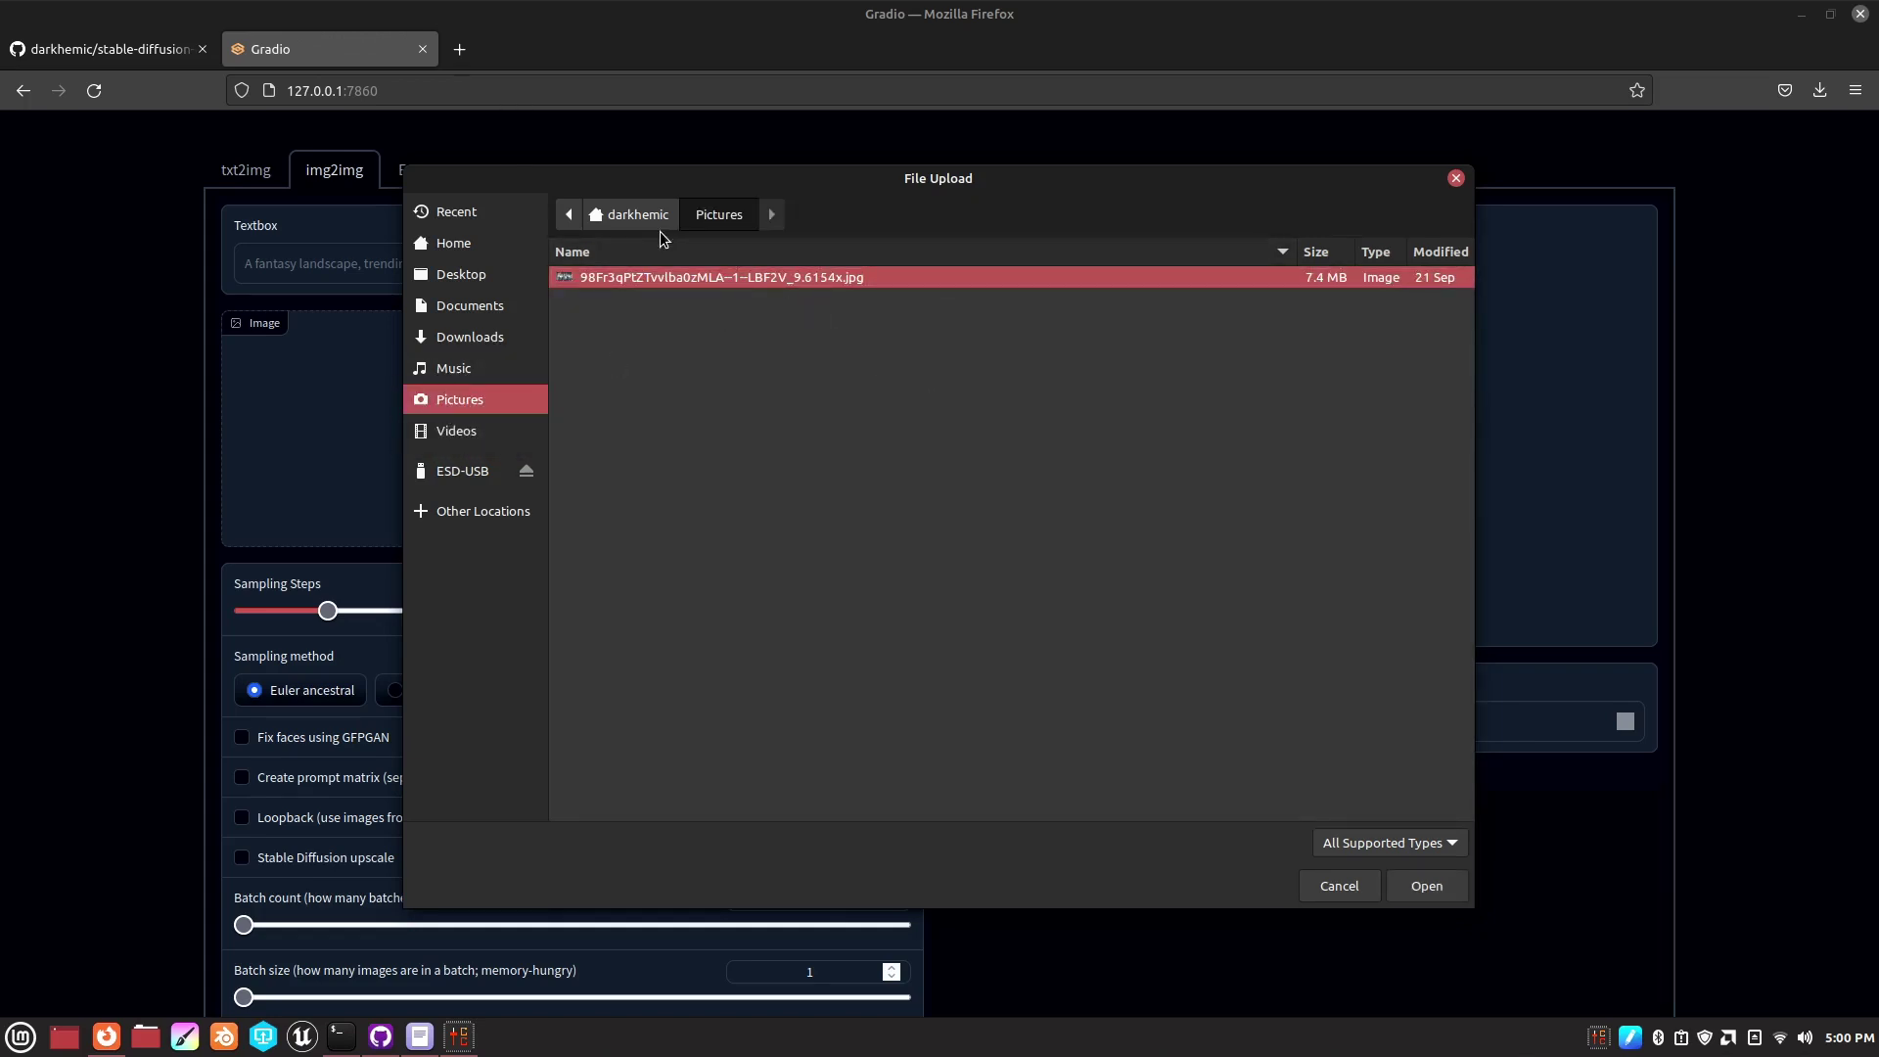
pyautogui.click(1345, 841)
pyautogui.click(1345, 841)
pyautogui.click(1345, 837)
pyautogui.click(1347, 816)
pyautogui.click(644, 279)
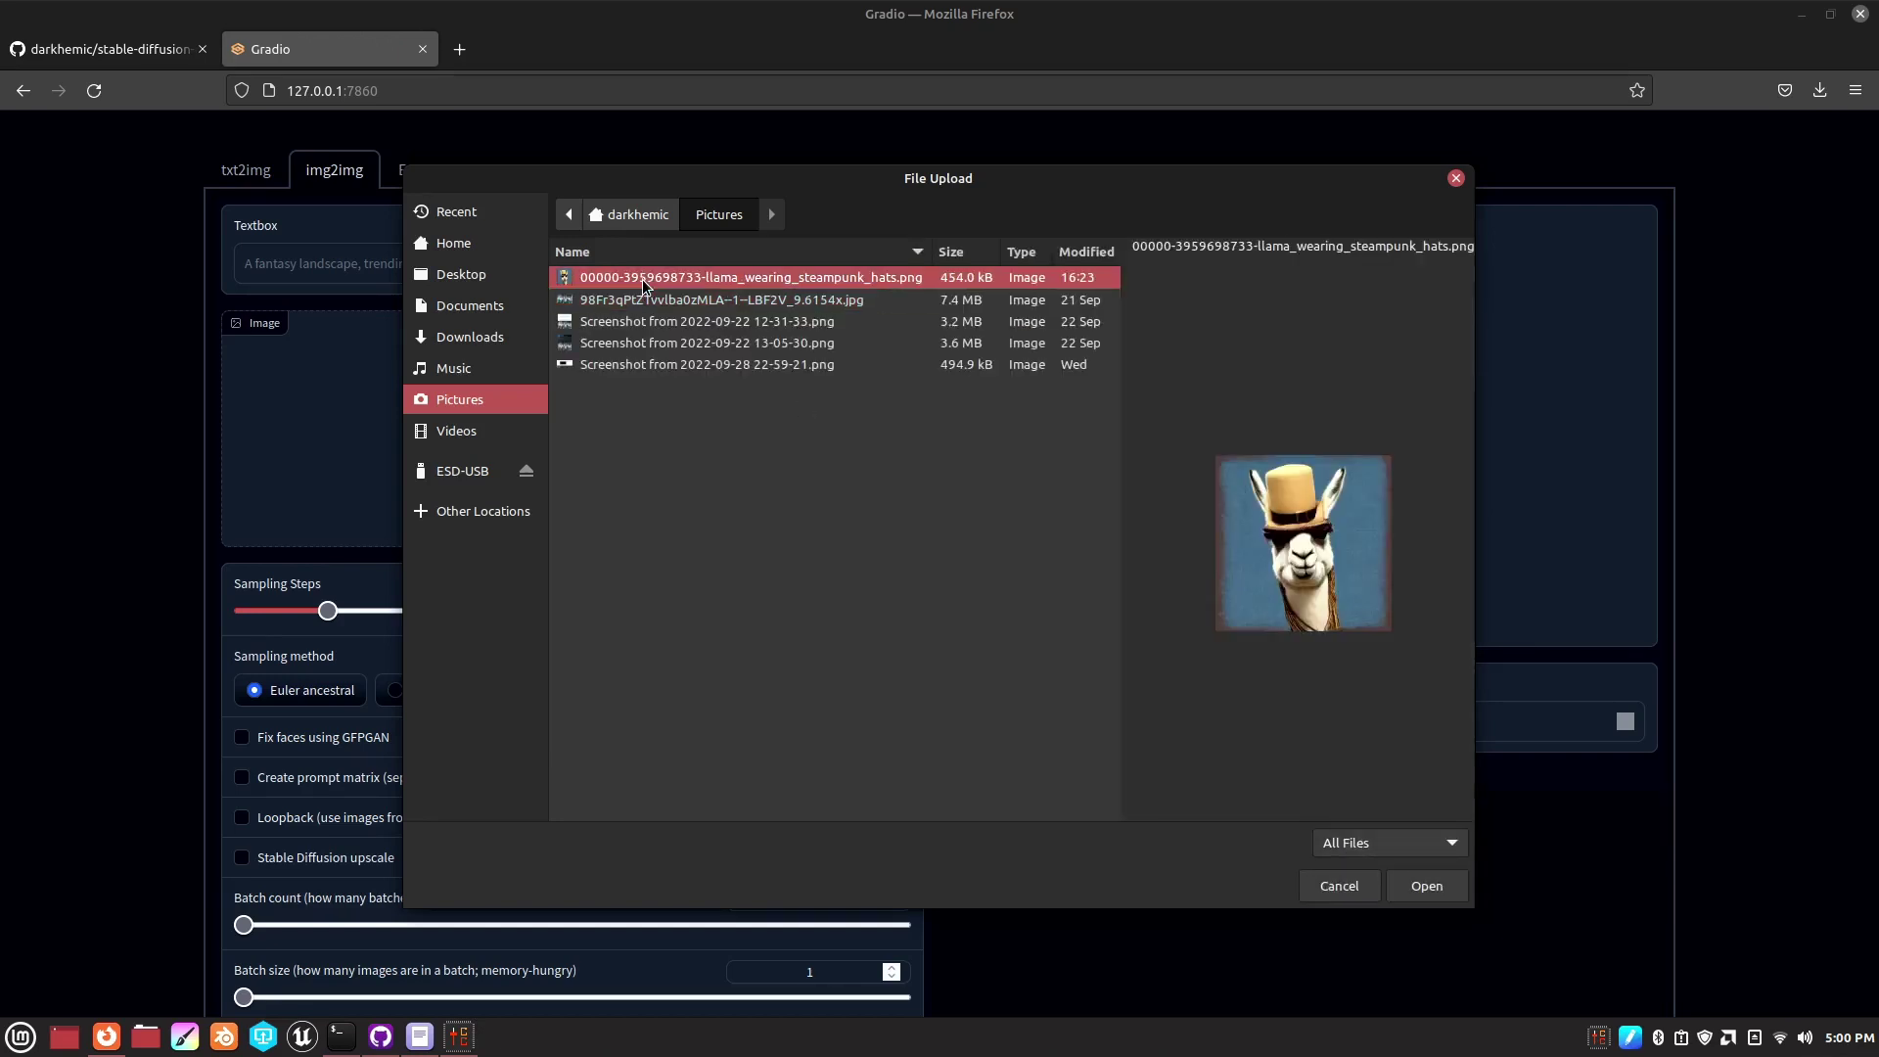
pyautogui.click(1425, 885)
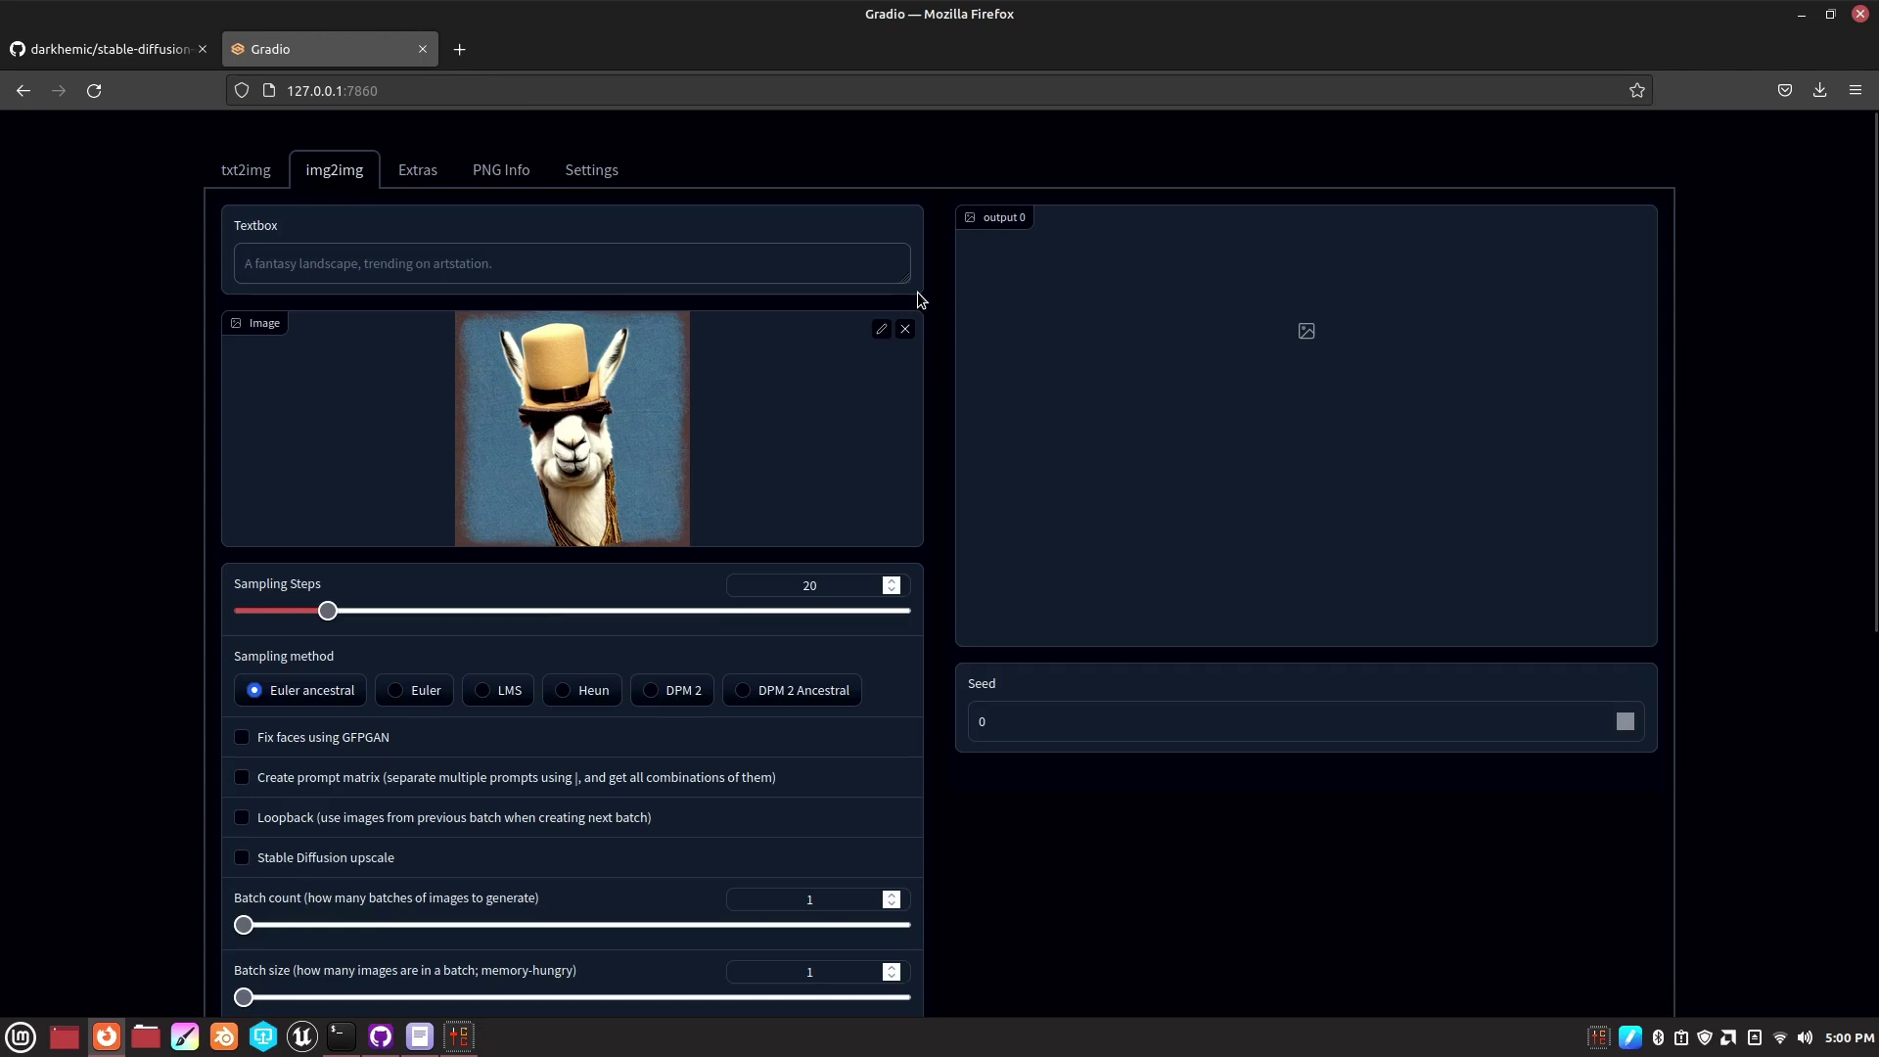
# - Enter the prompt 'llama wearing a steampunk hat painting by tim burton' and submit the img2img run
pyautogui.write('llama')
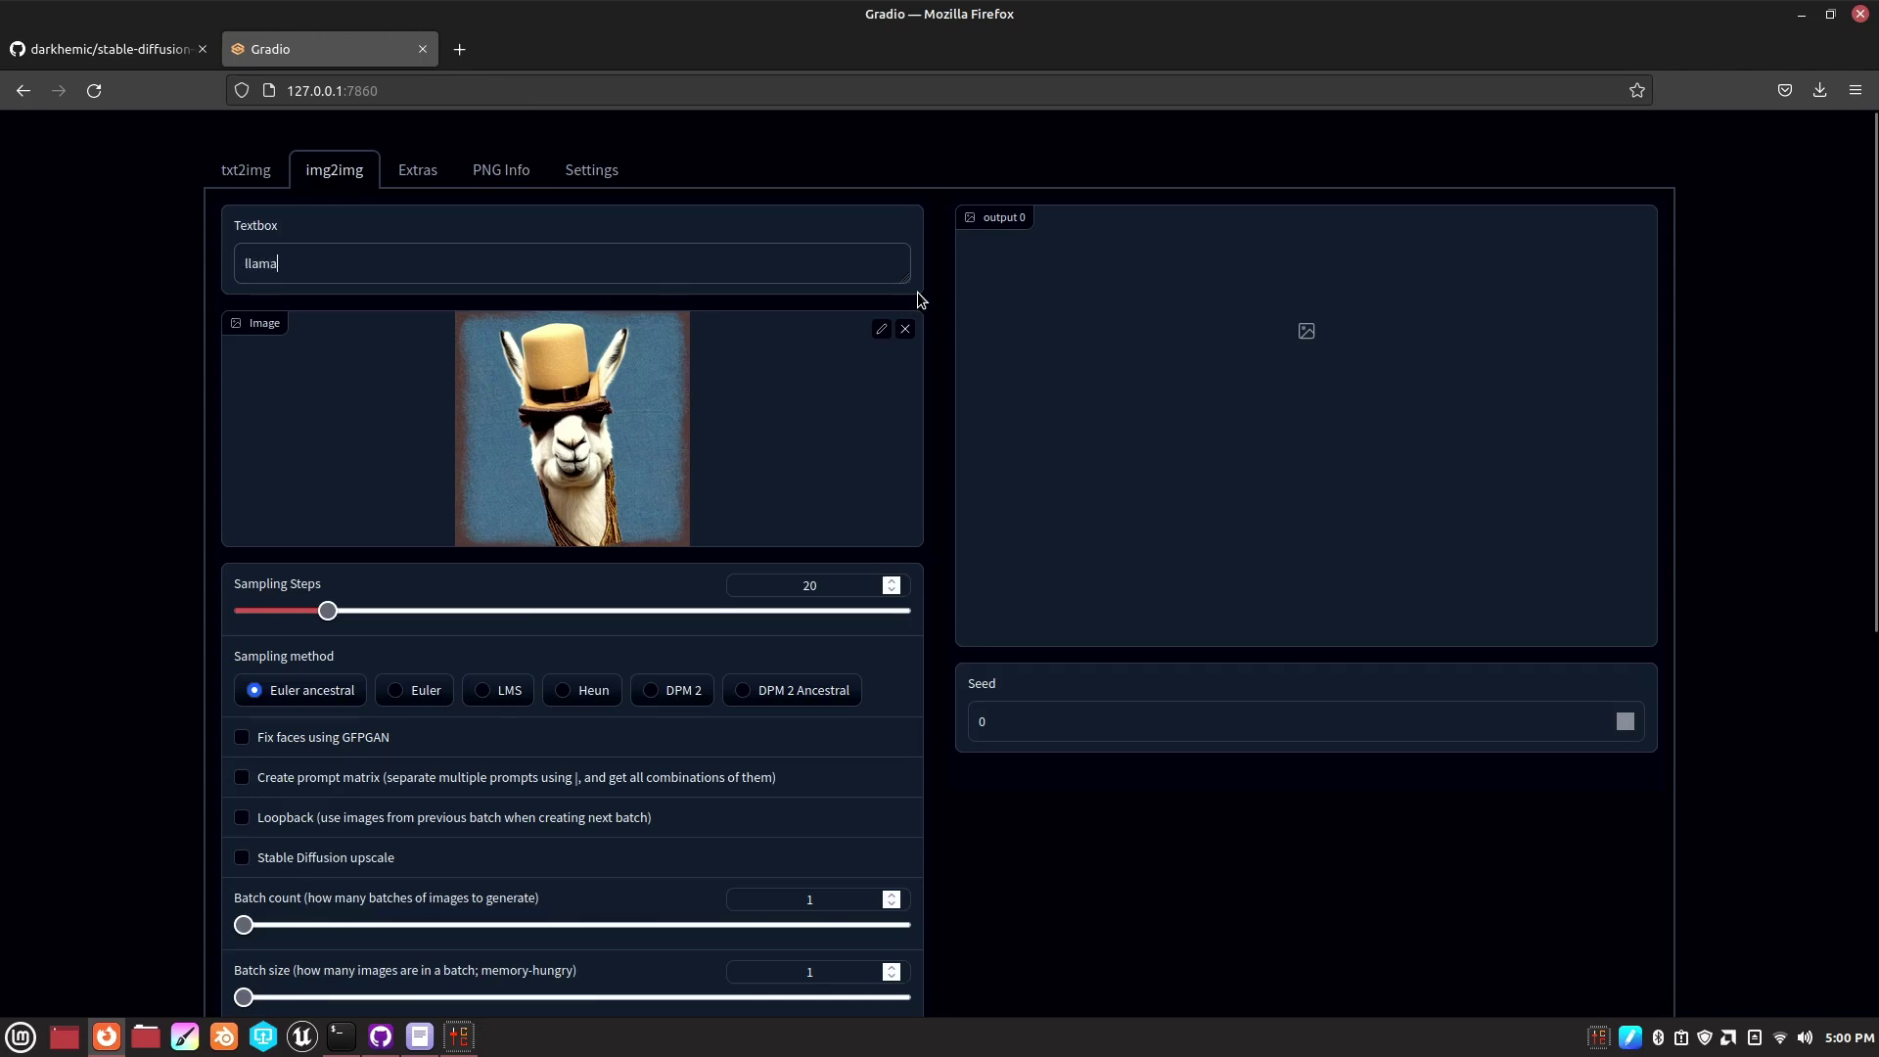
pyautogui.write(' wearing a steampunk h')
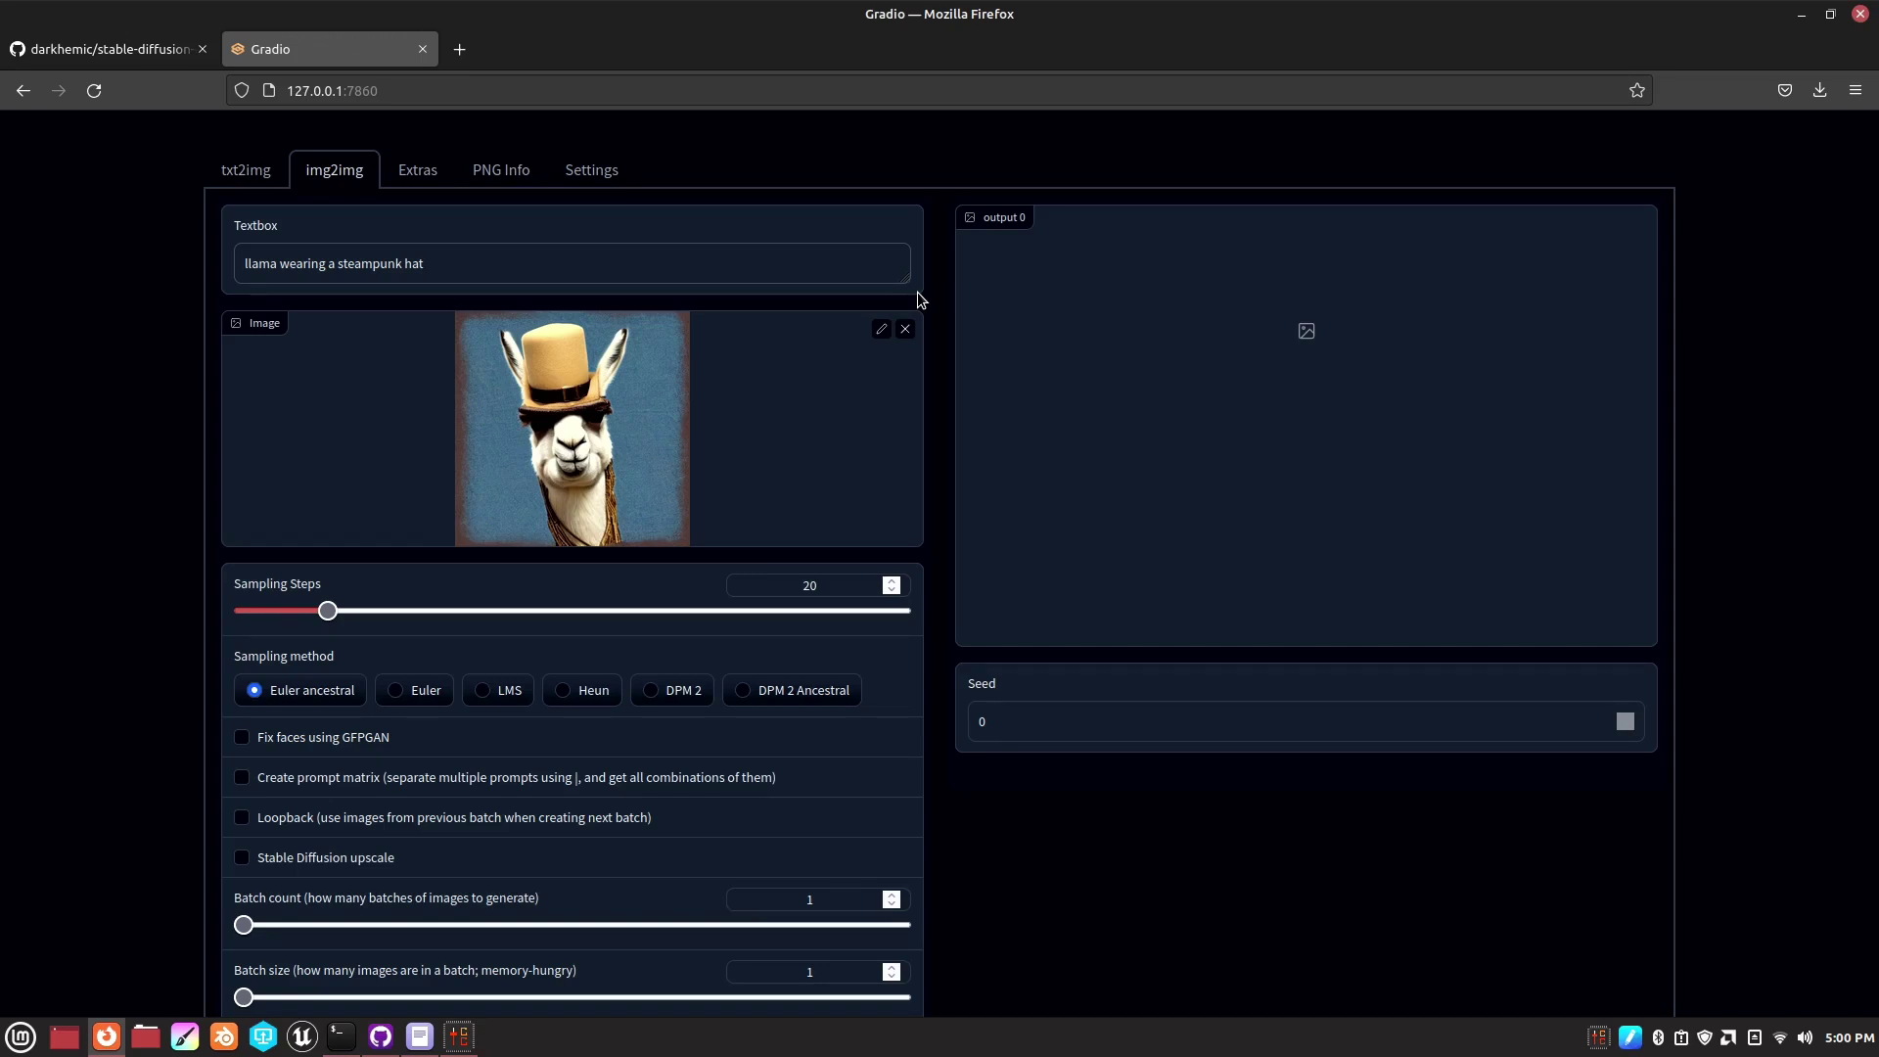
pyautogui.write('at painting by tim ')
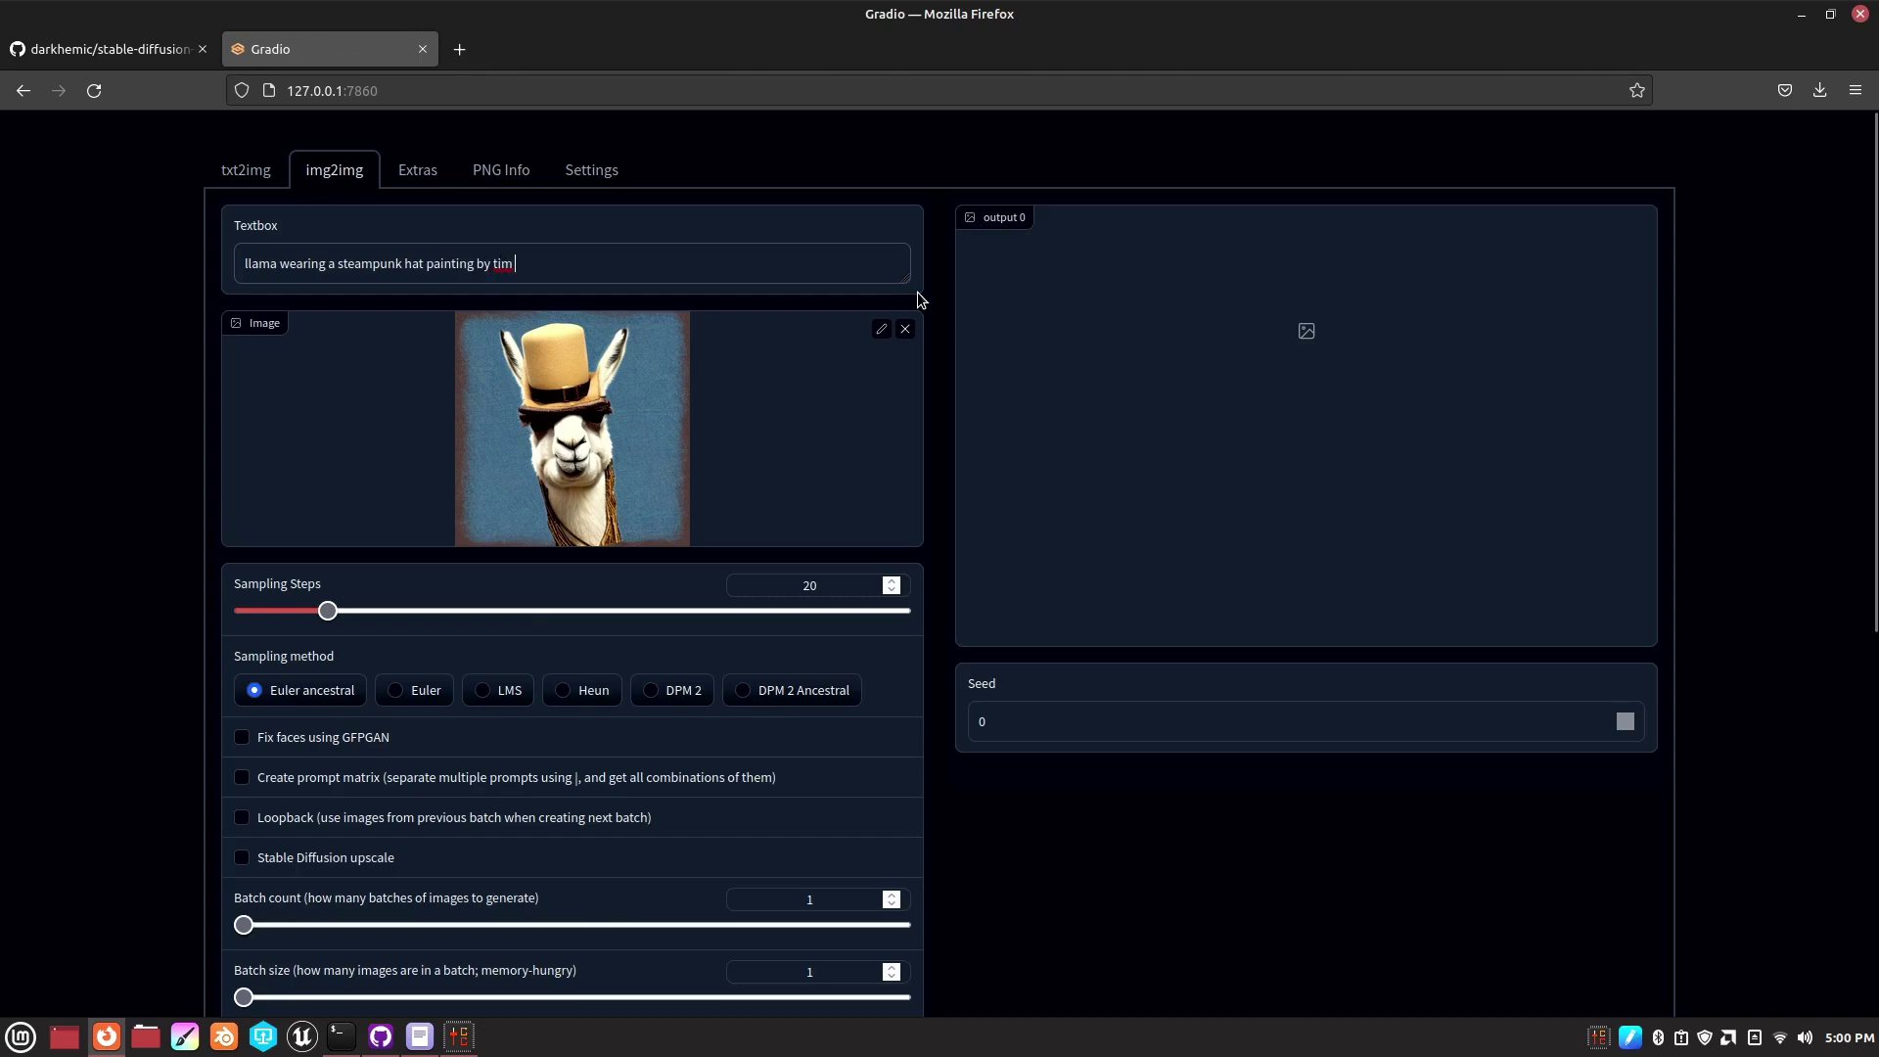
pyautogui.write('burton')
pyautogui.scroll(-5, 582, 483)
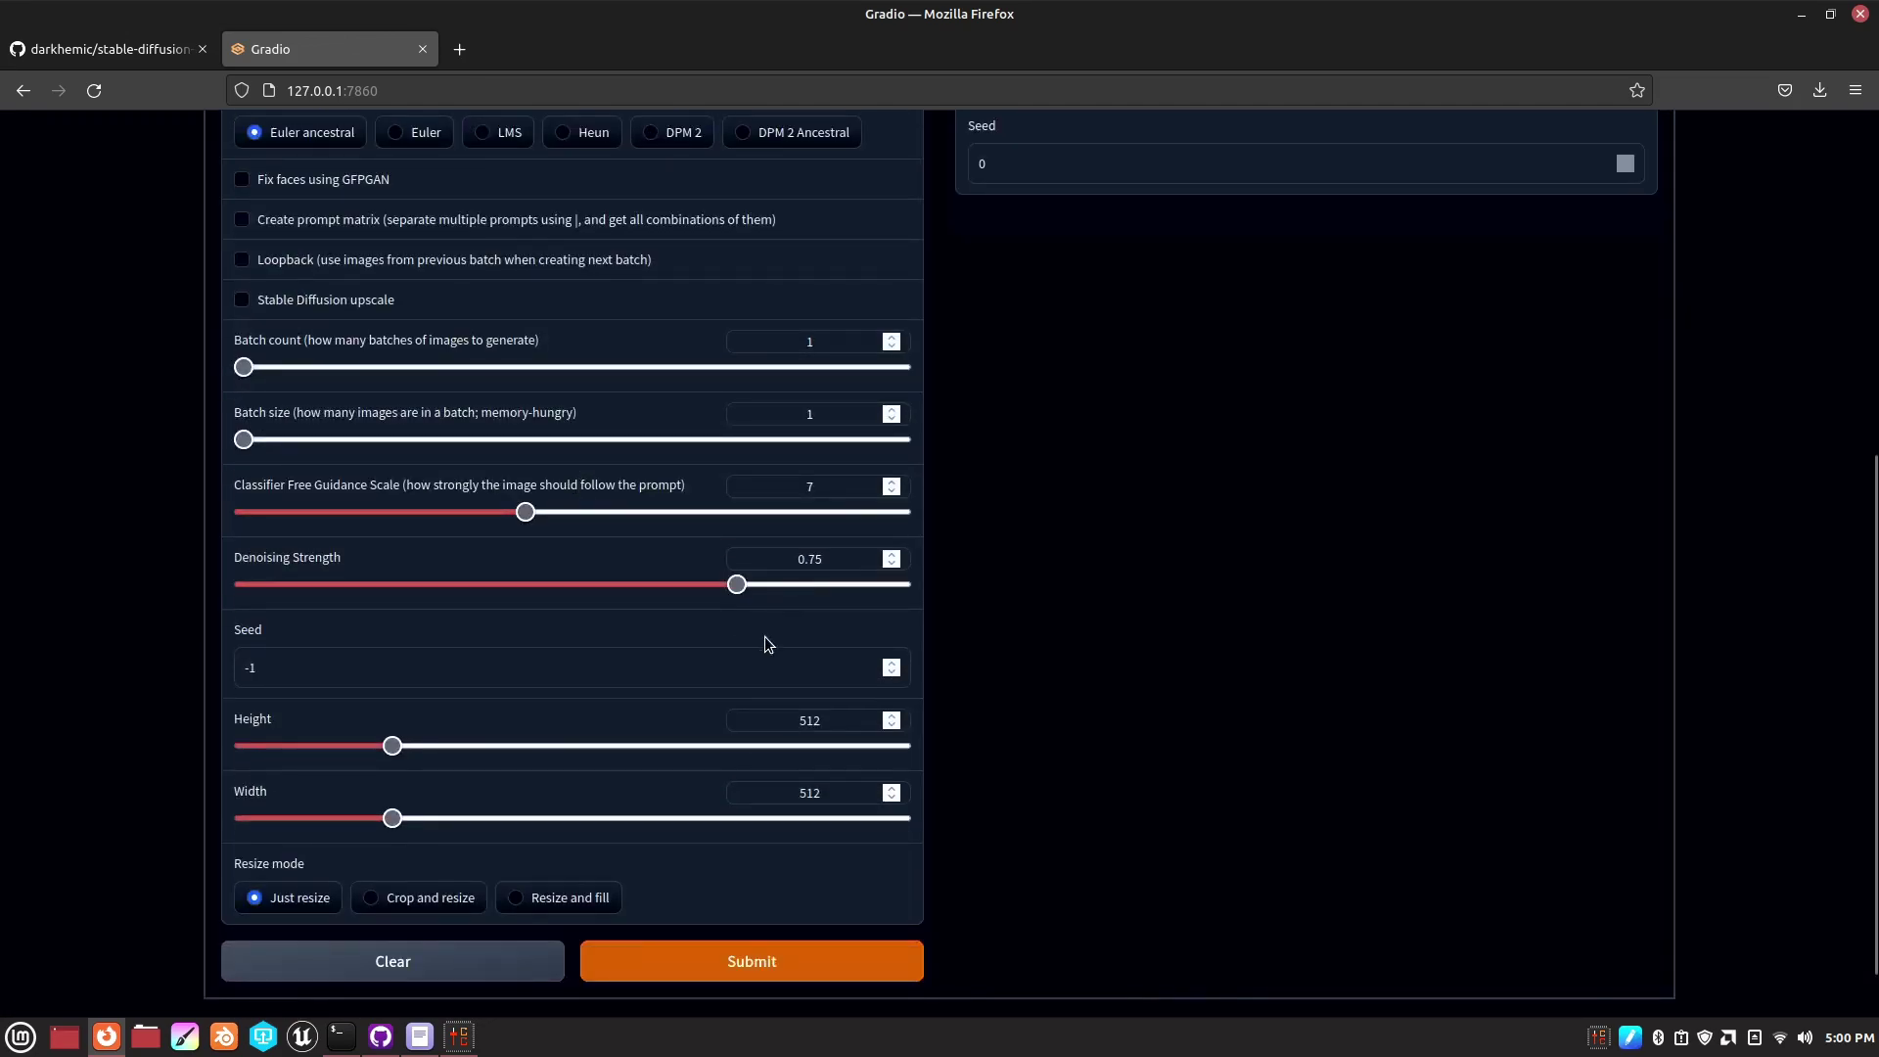
pyautogui.scroll(-1, 768, 644)
pyautogui.click(690, 893)
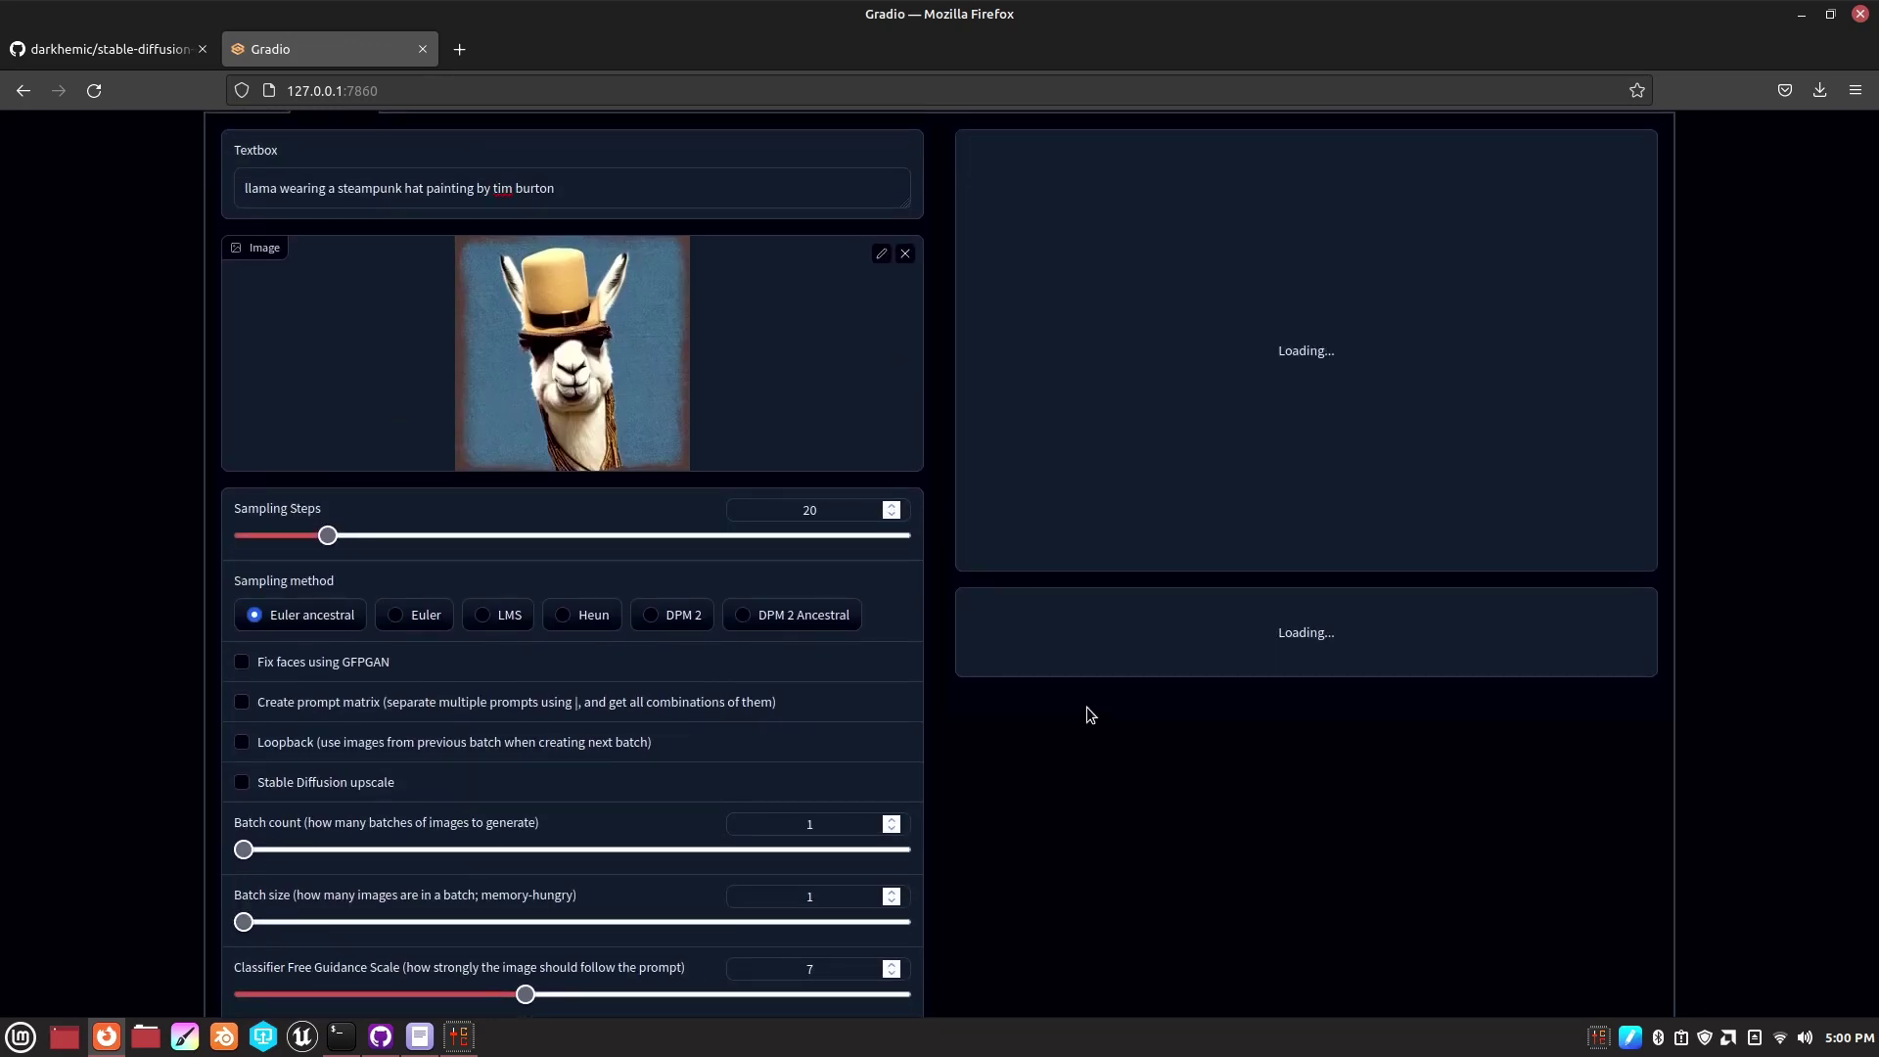
pyautogui.scroll(2, 1117, 675)
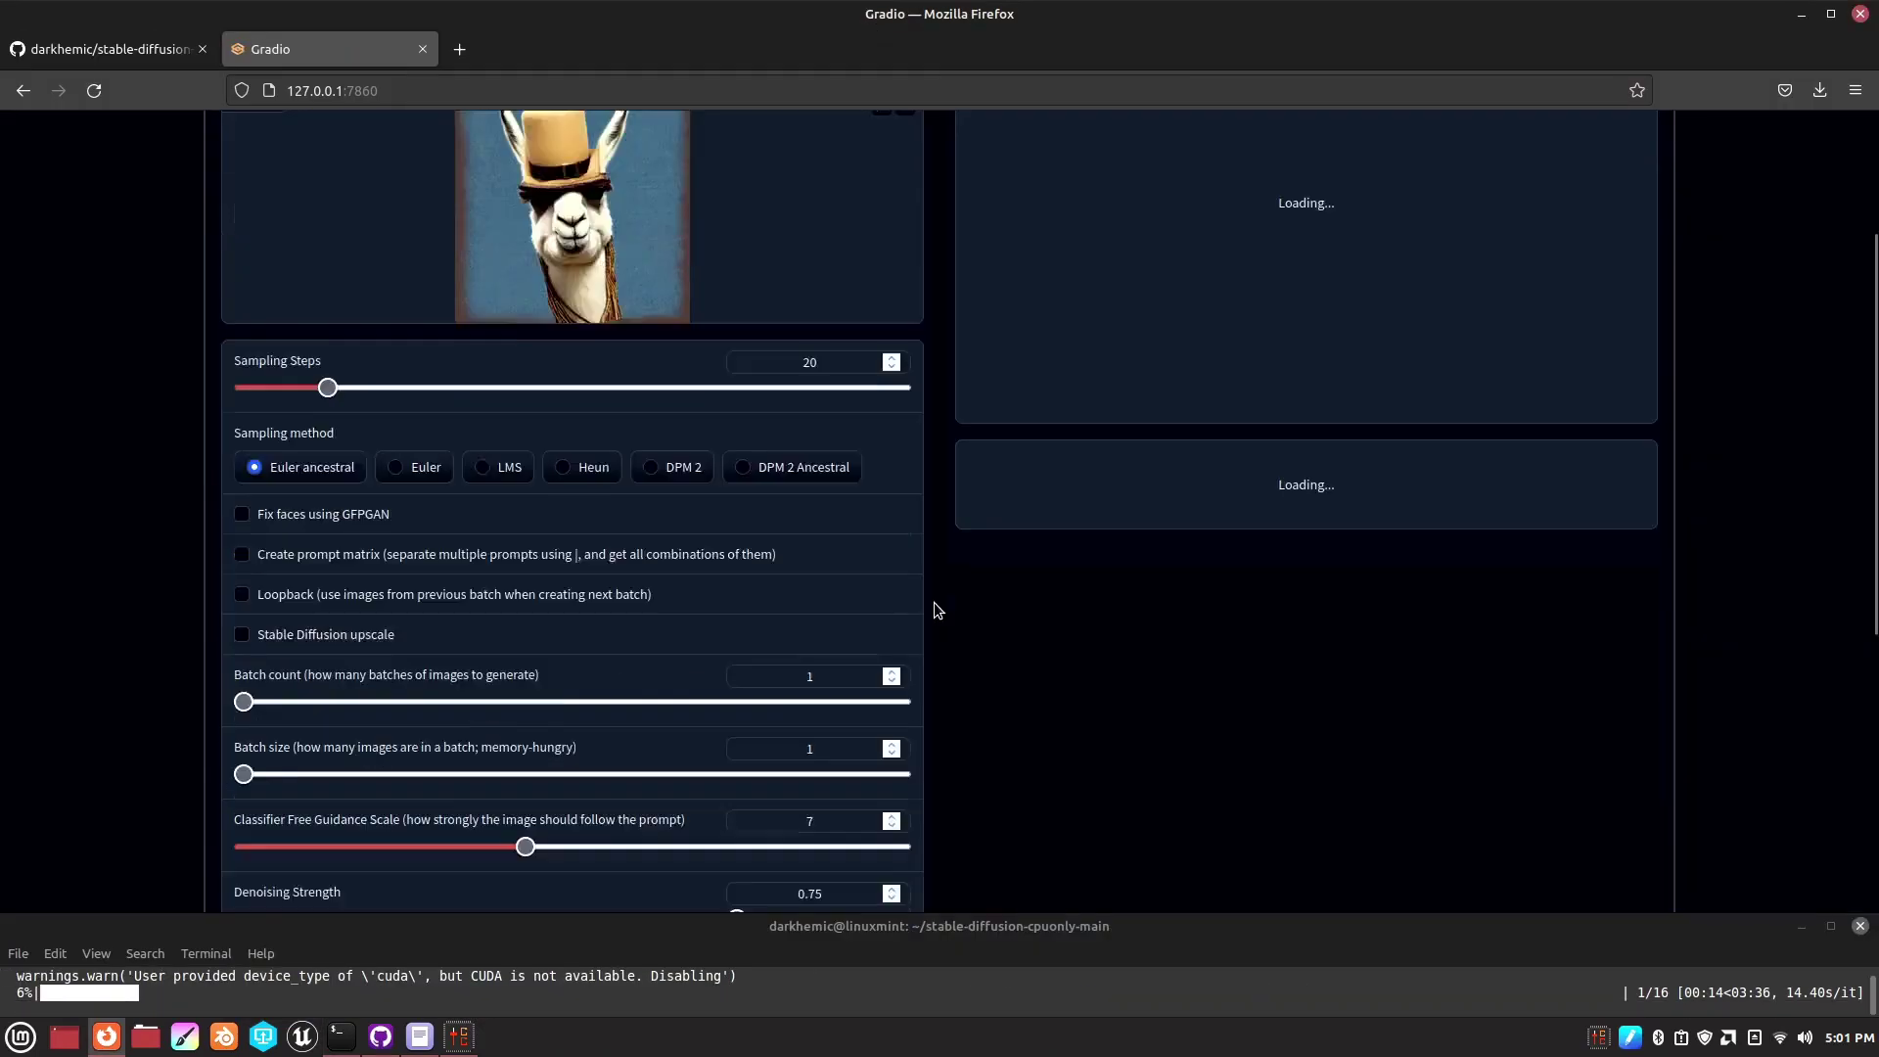
pyautogui.scroll(2, 934, 609)
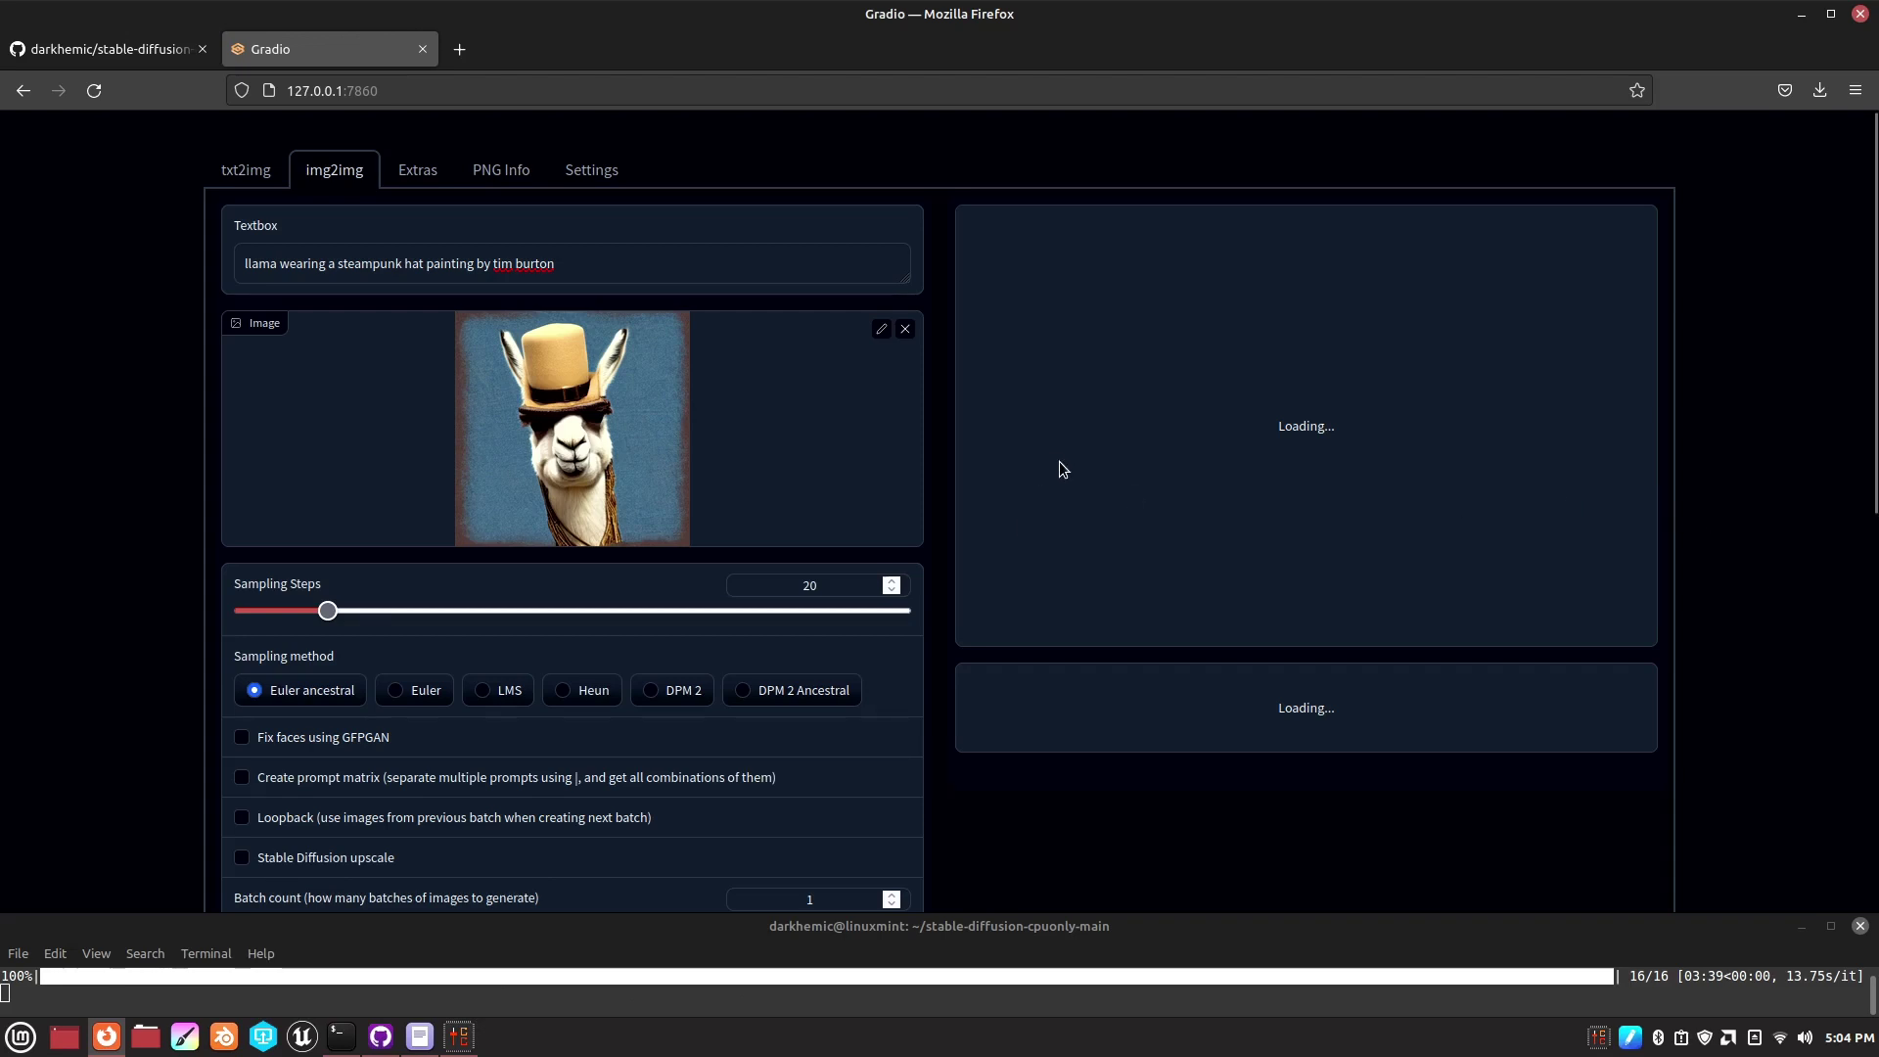
pyautogui.scroll(-1, 1086, 440)
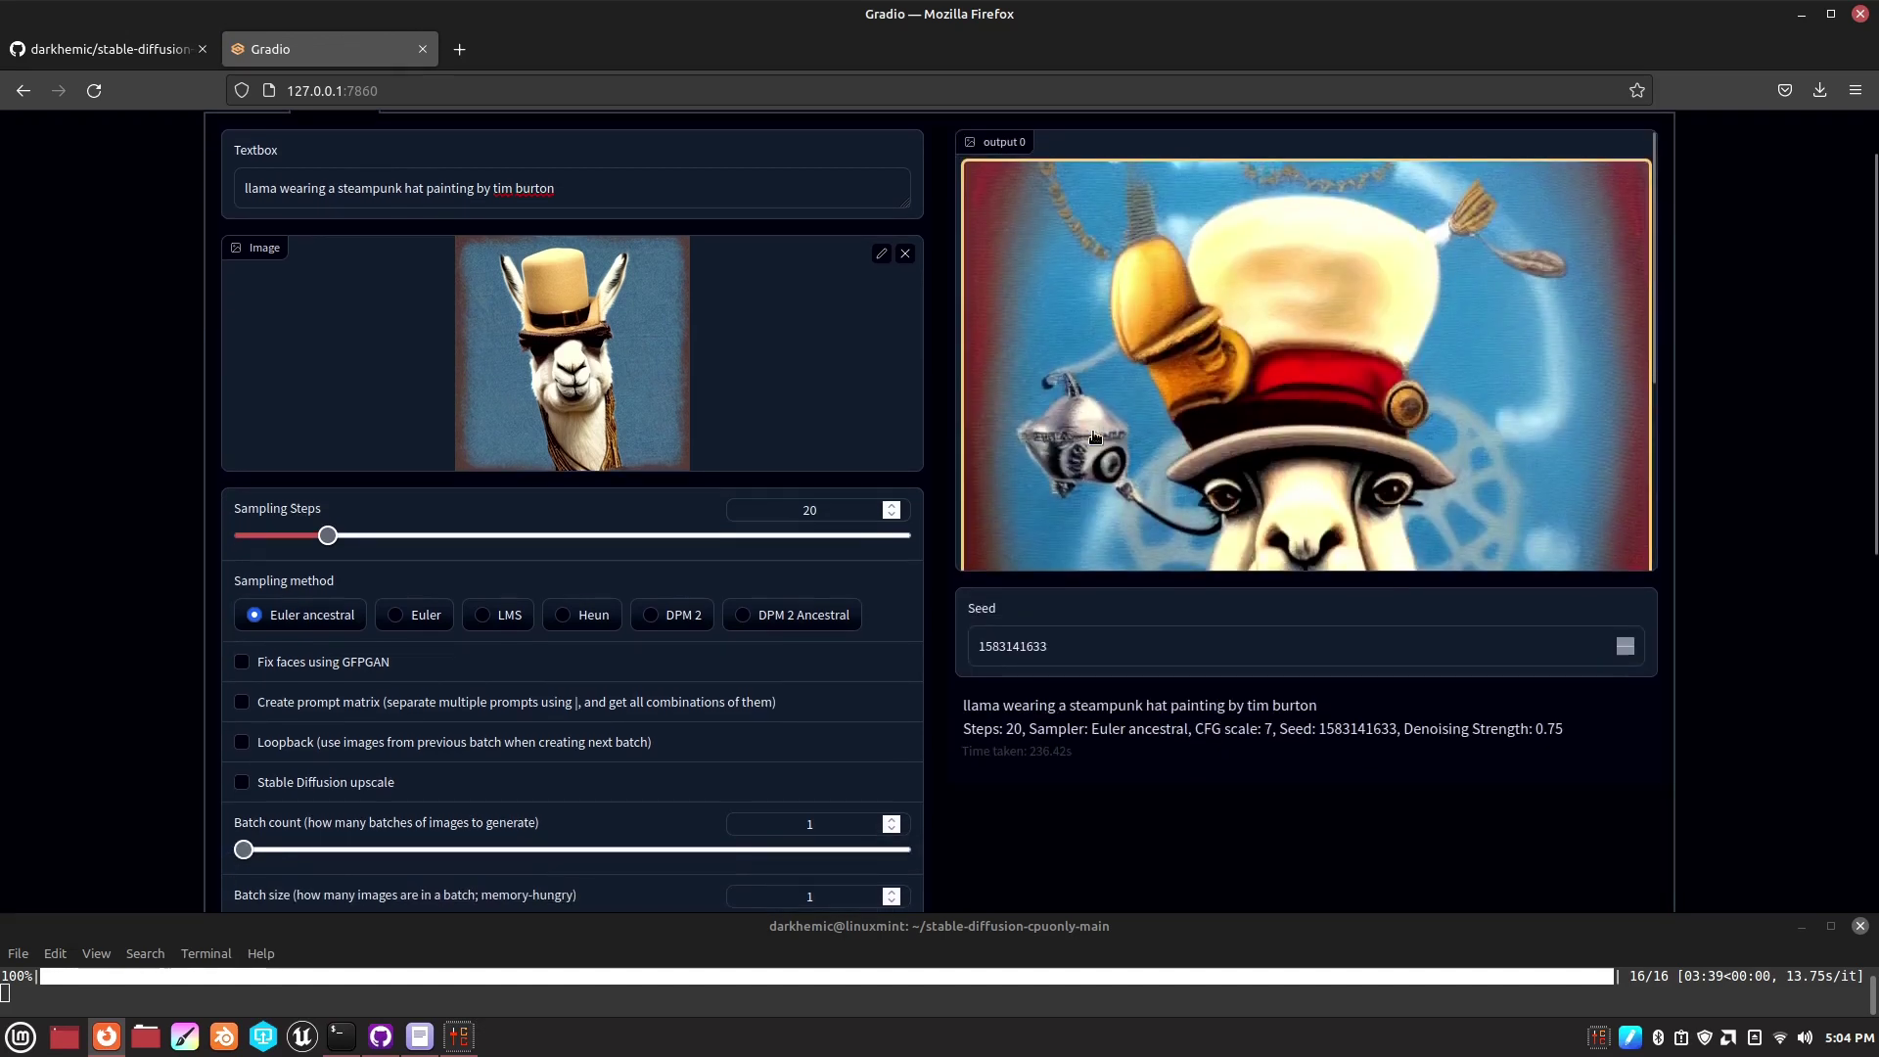
pyautogui.click(1094, 437)
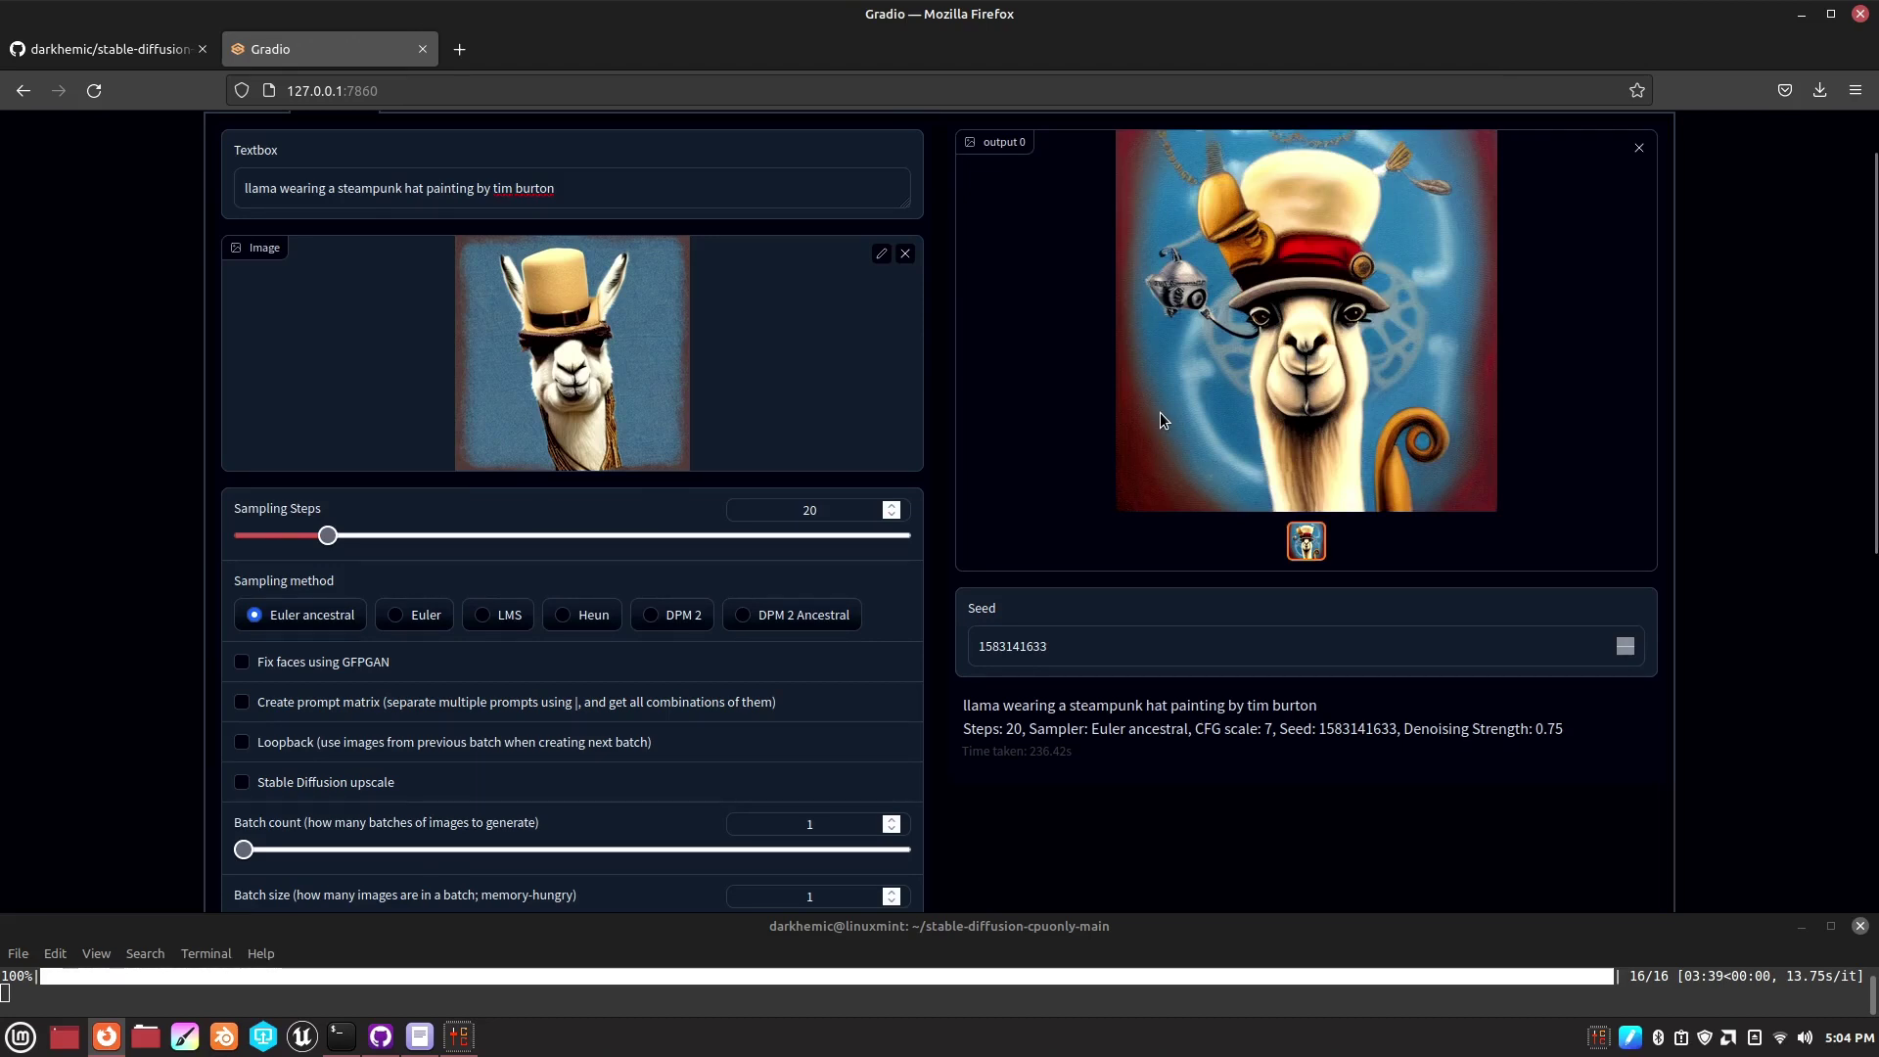
pyautogui.scroll(1, 1159, 413)
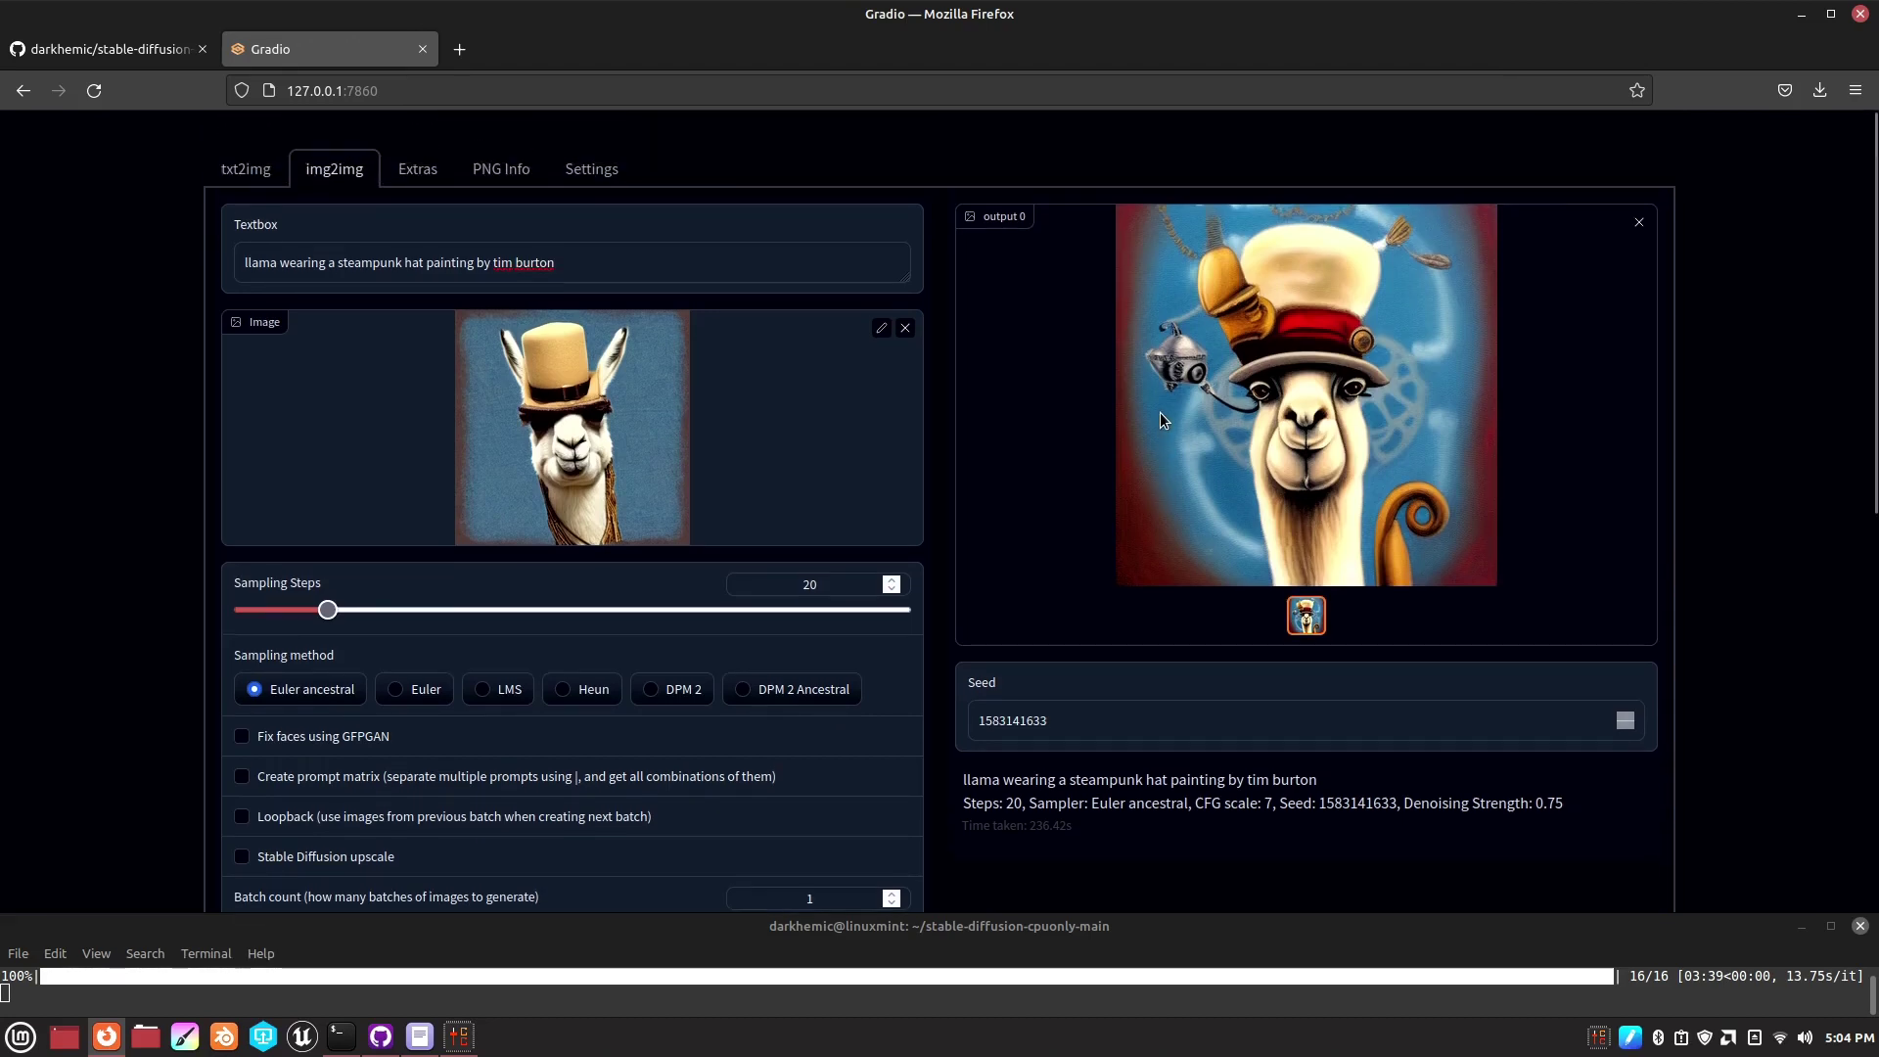
# - Go to the Extras page, briefly checking its file picker and the img2img page along the way
pyautogui.click(436, 184)
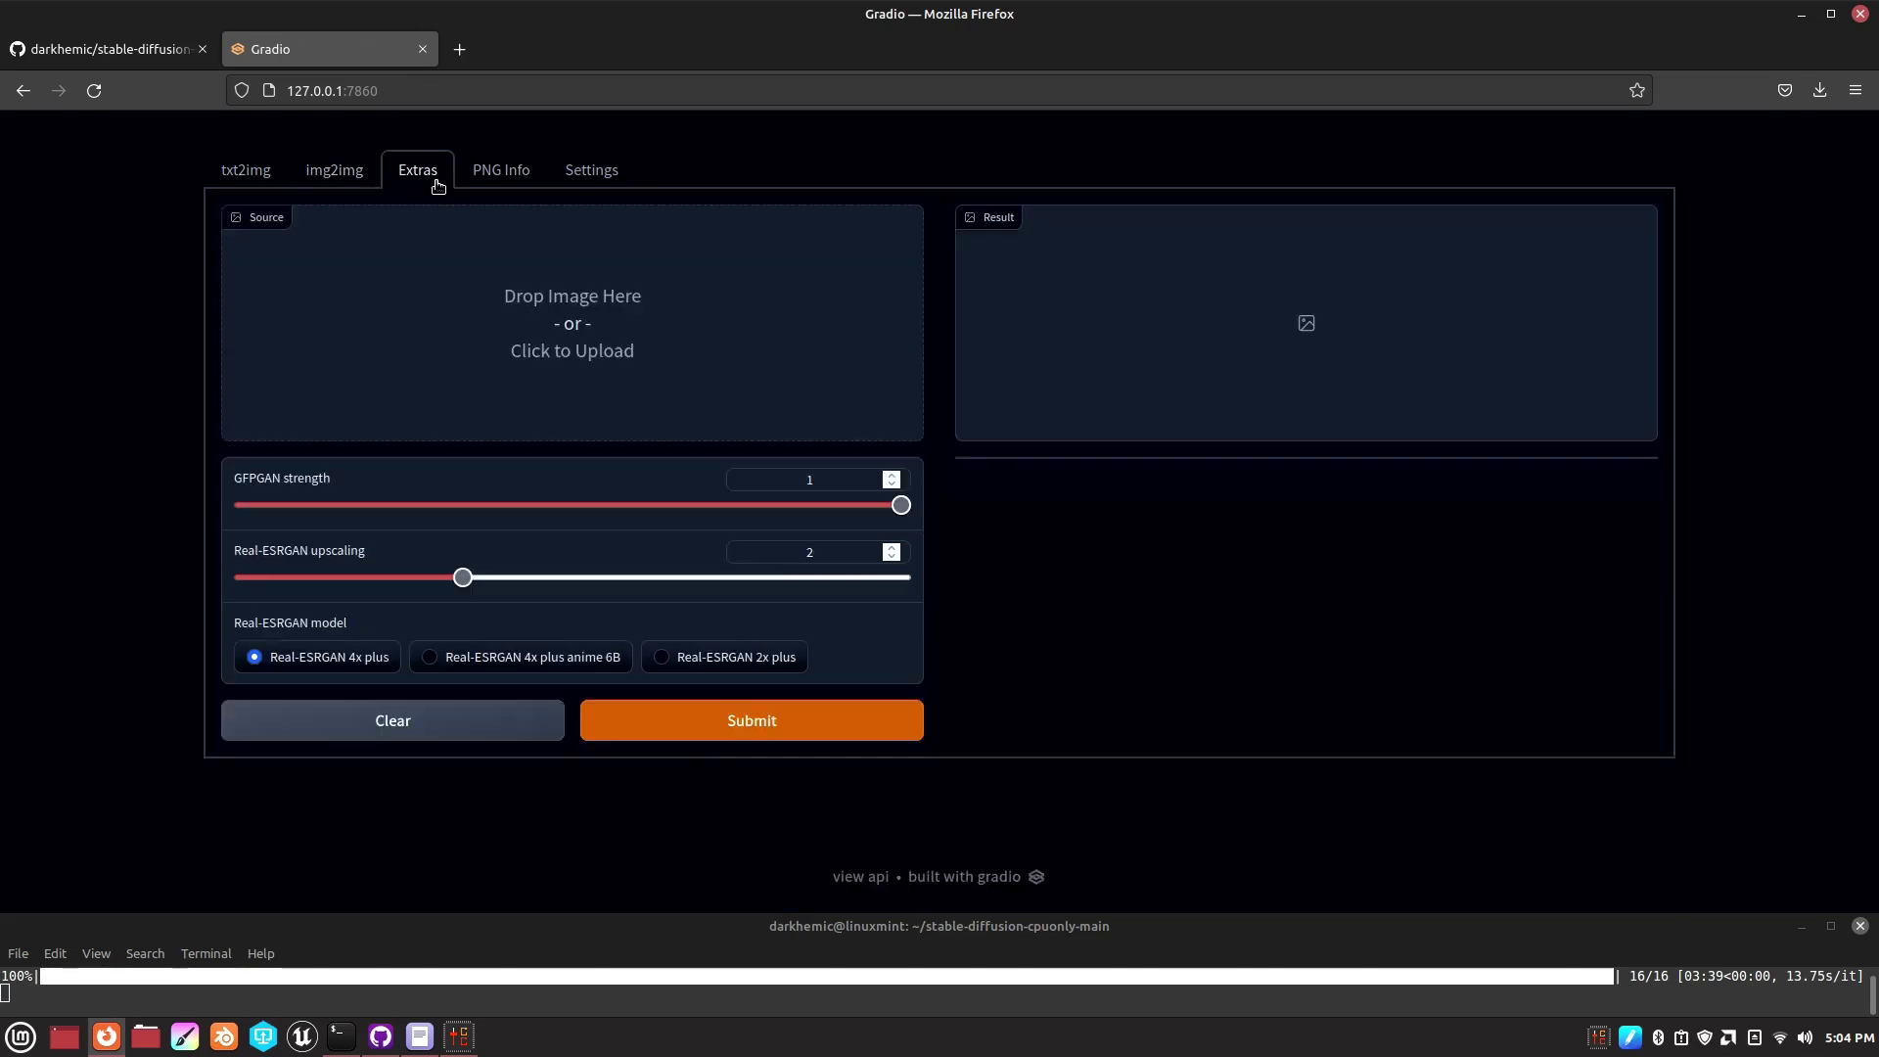
pyautogui.click(598, 325)
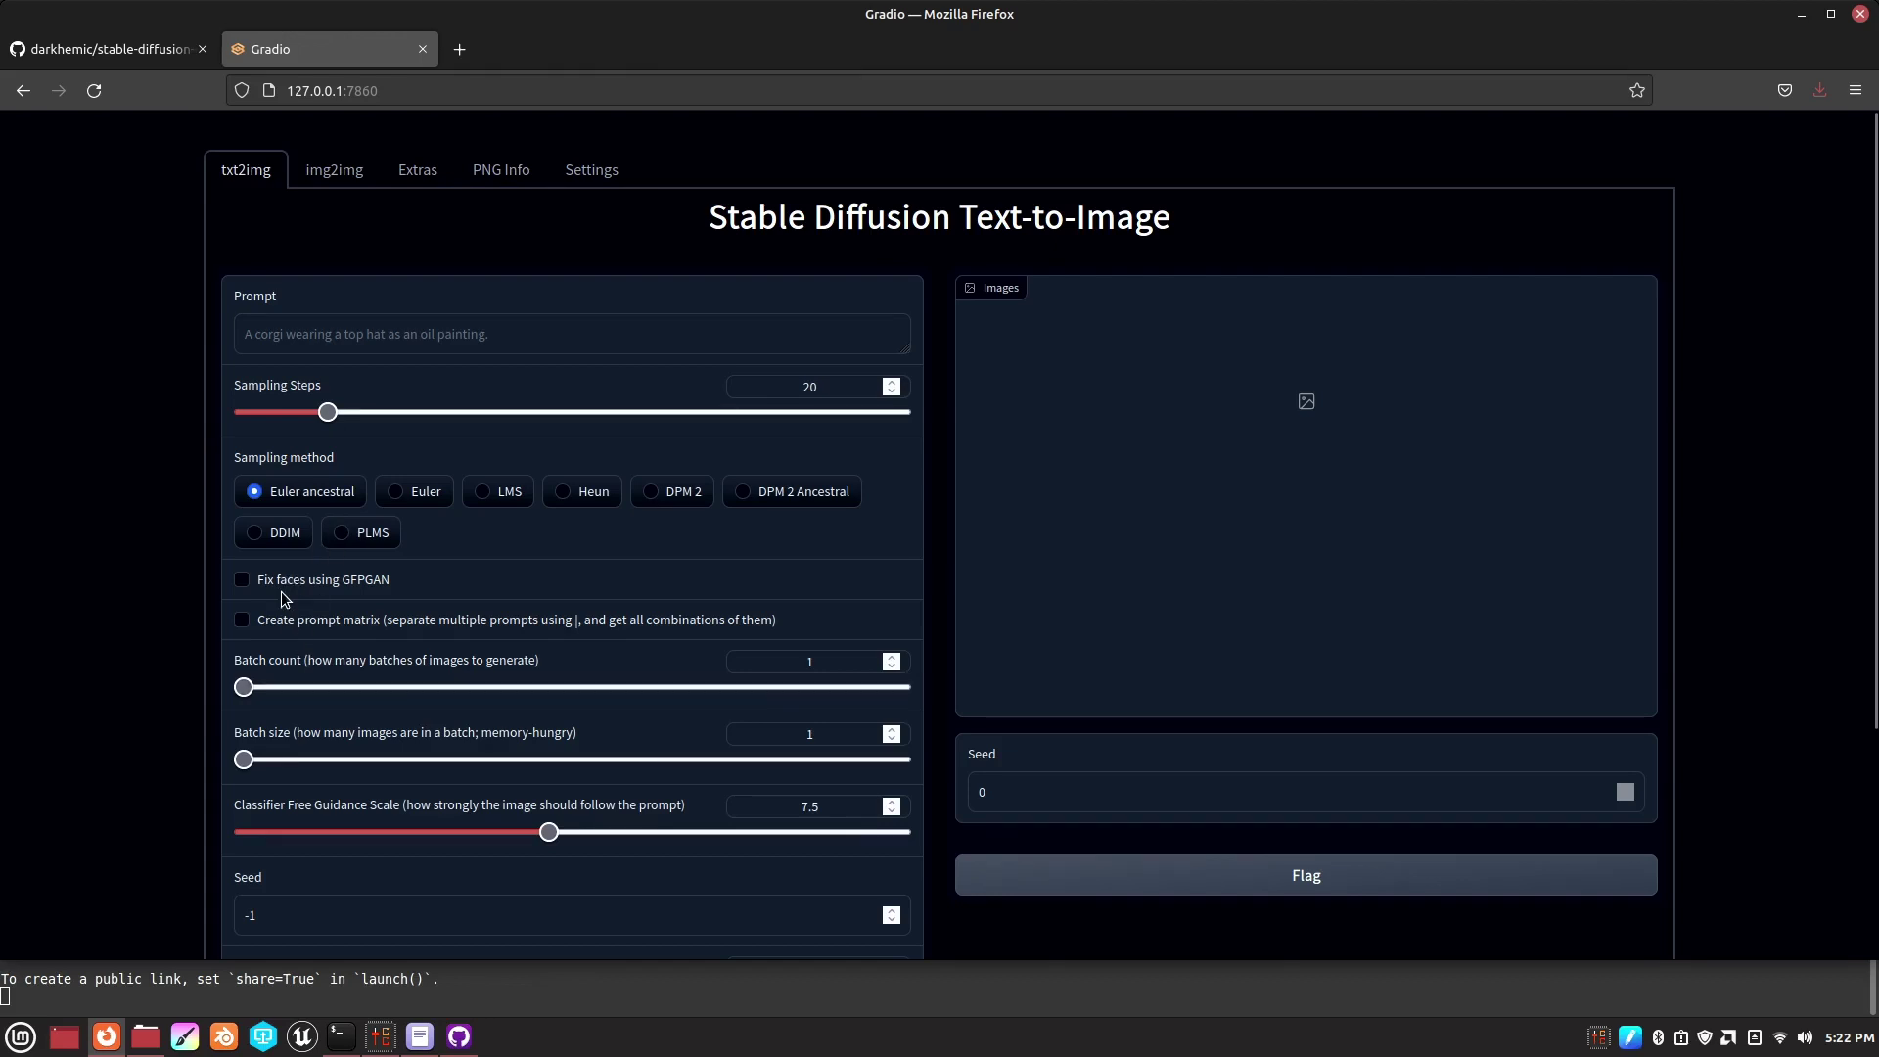
pyautogui.click(337, 172)
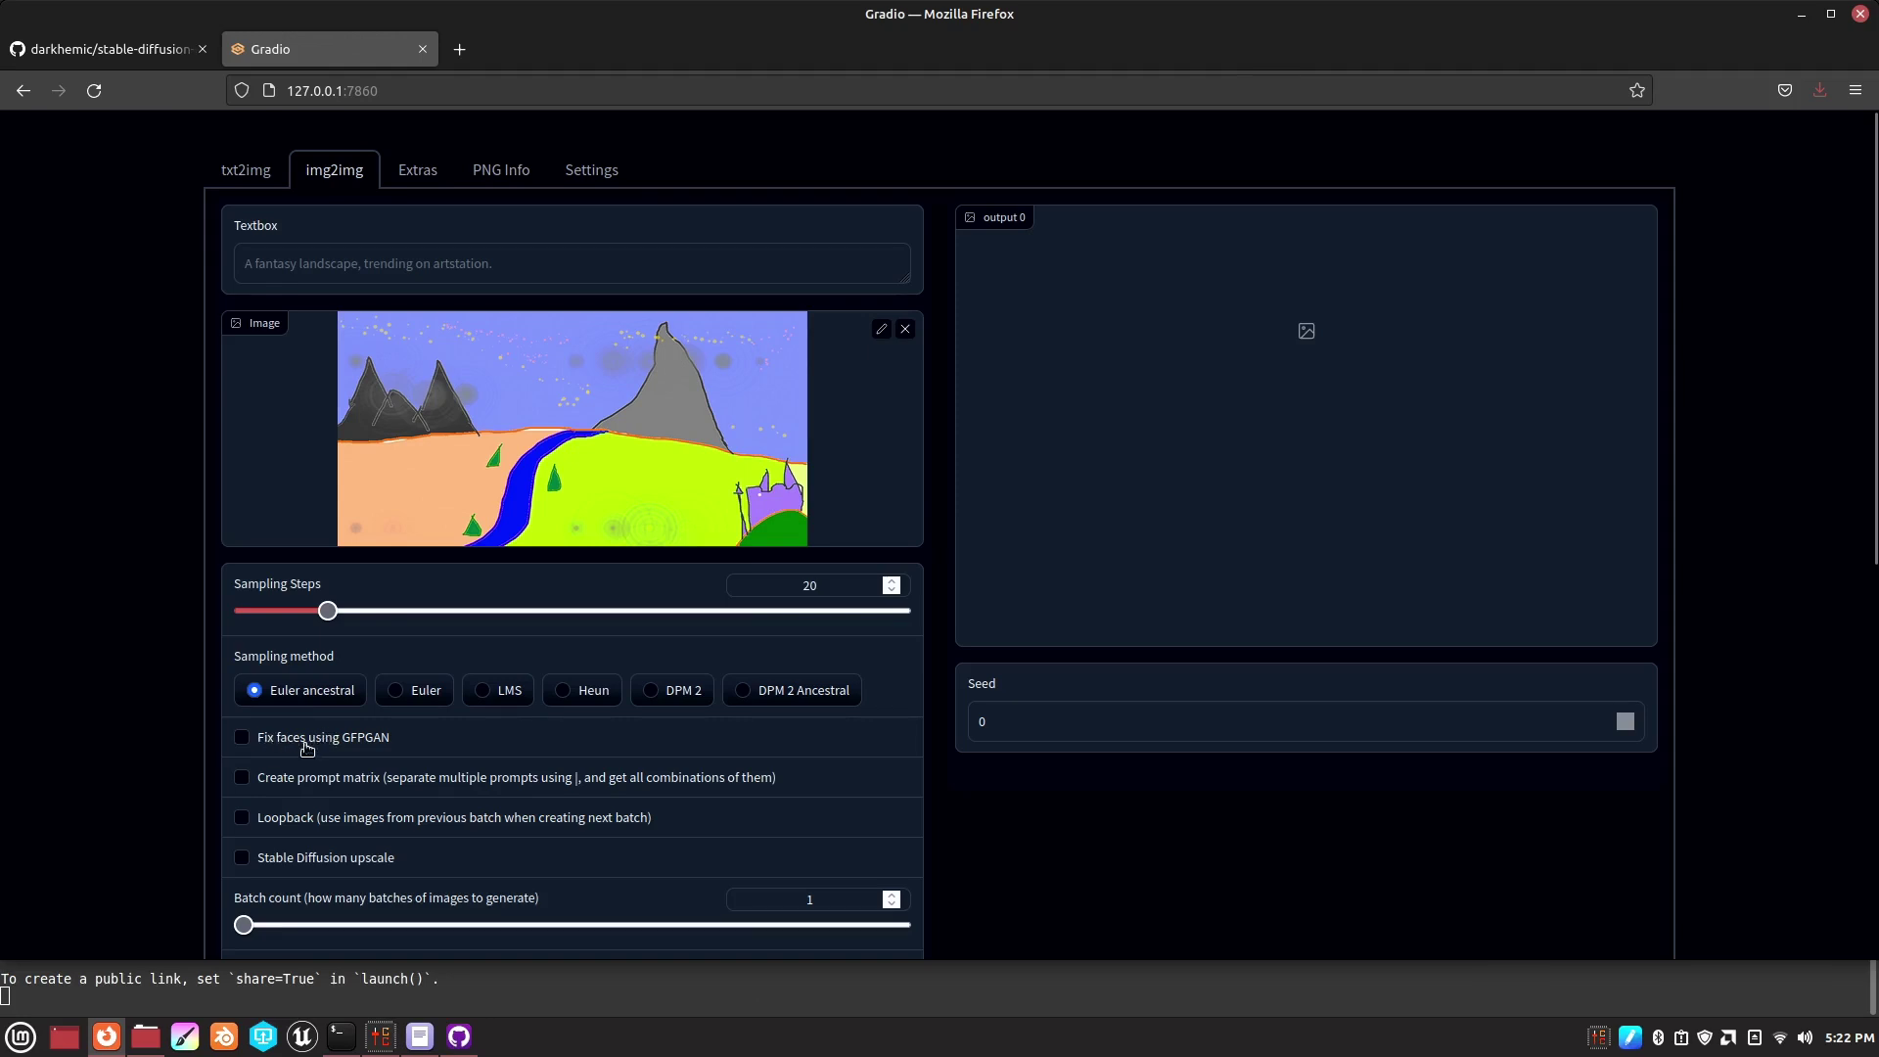
pyautogui.click(415, 176)
# - Load the steampunk llama PNG from Pictures as the Extras source, using the All Files filter
pyautogui.click(553, 311)
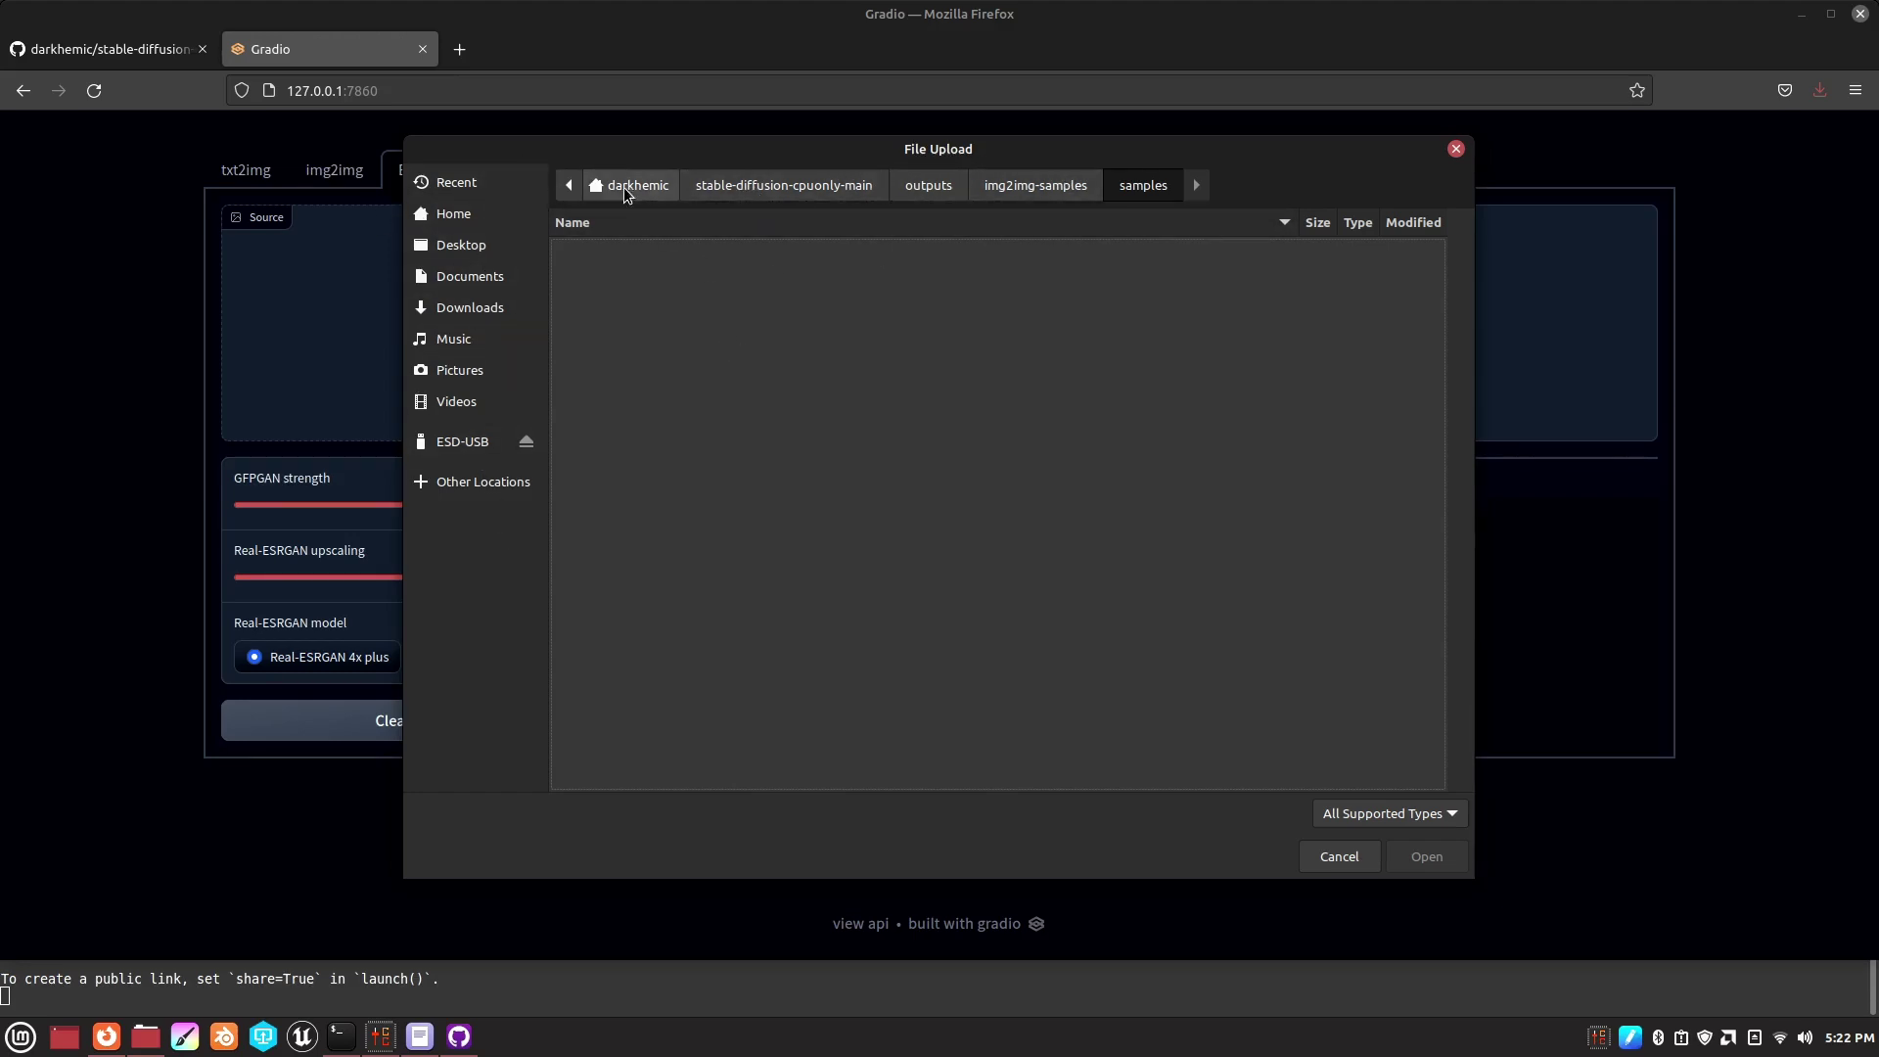
pyautogui.click(461, 409)
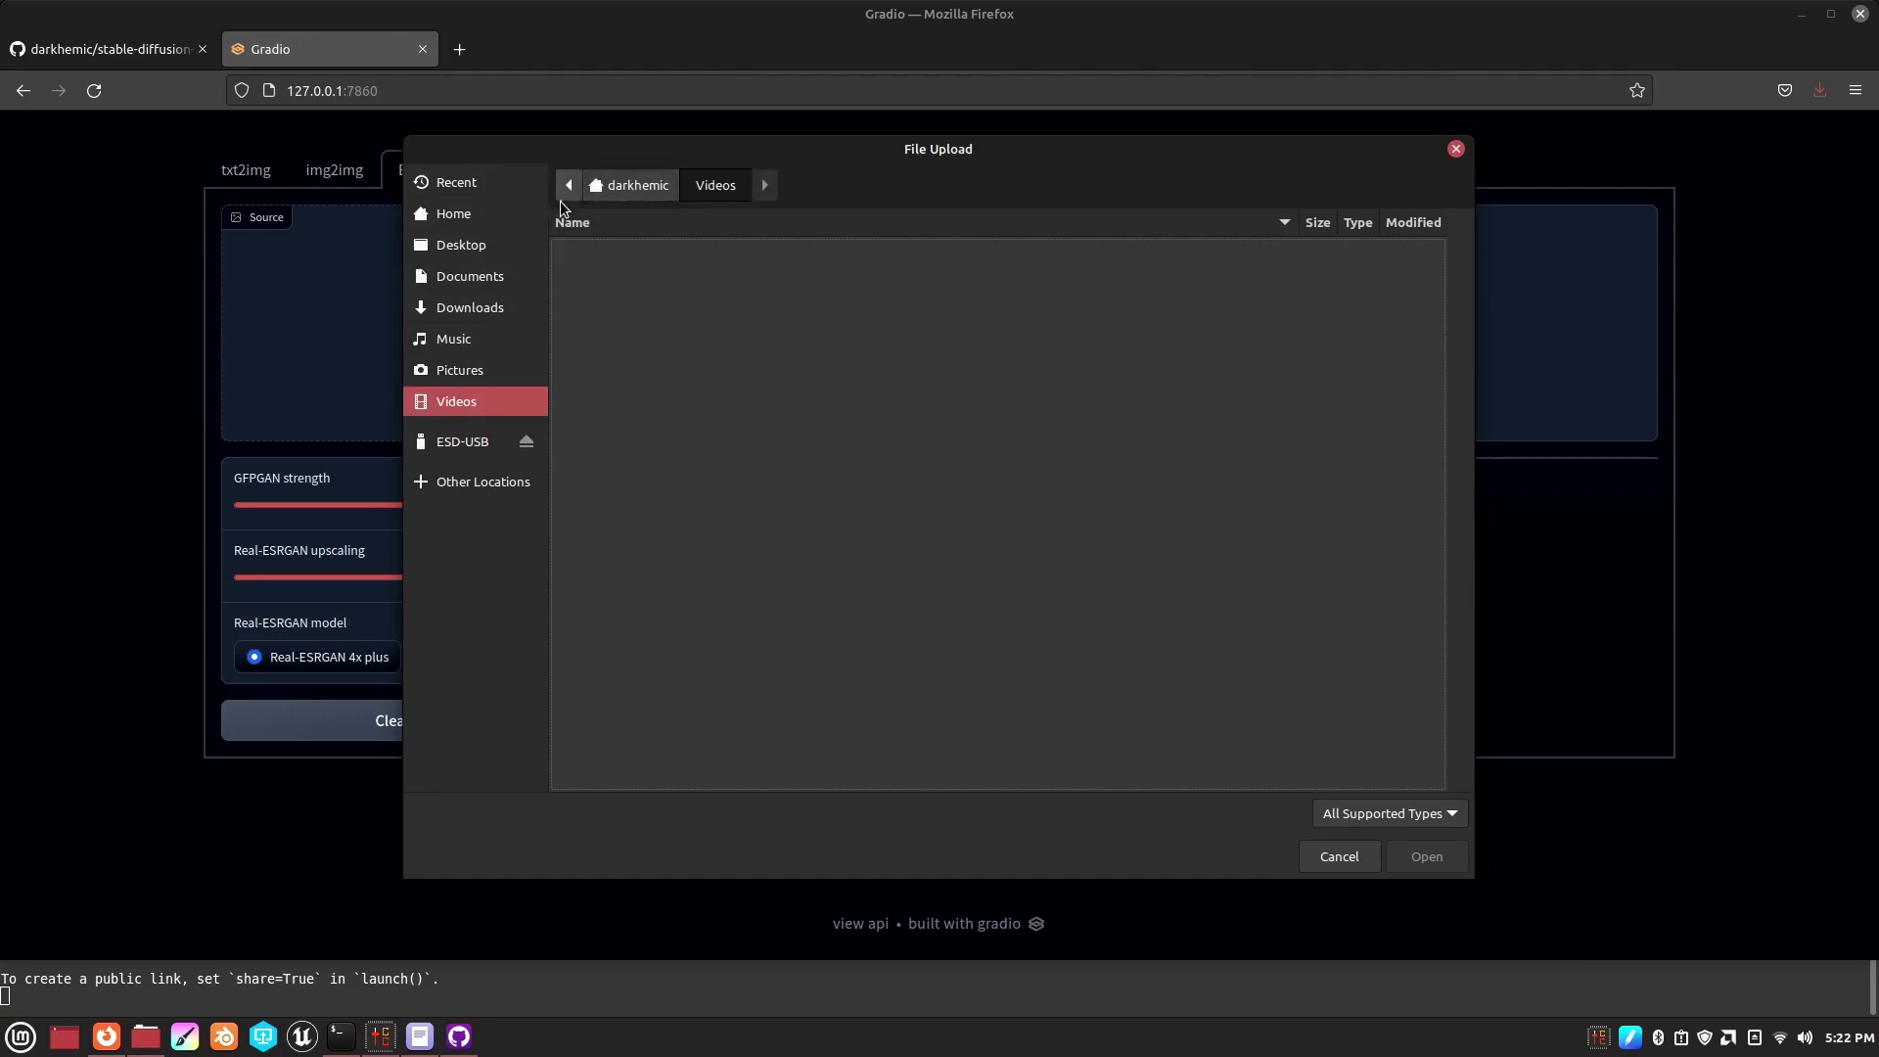
pyautogui.click(468, 376)
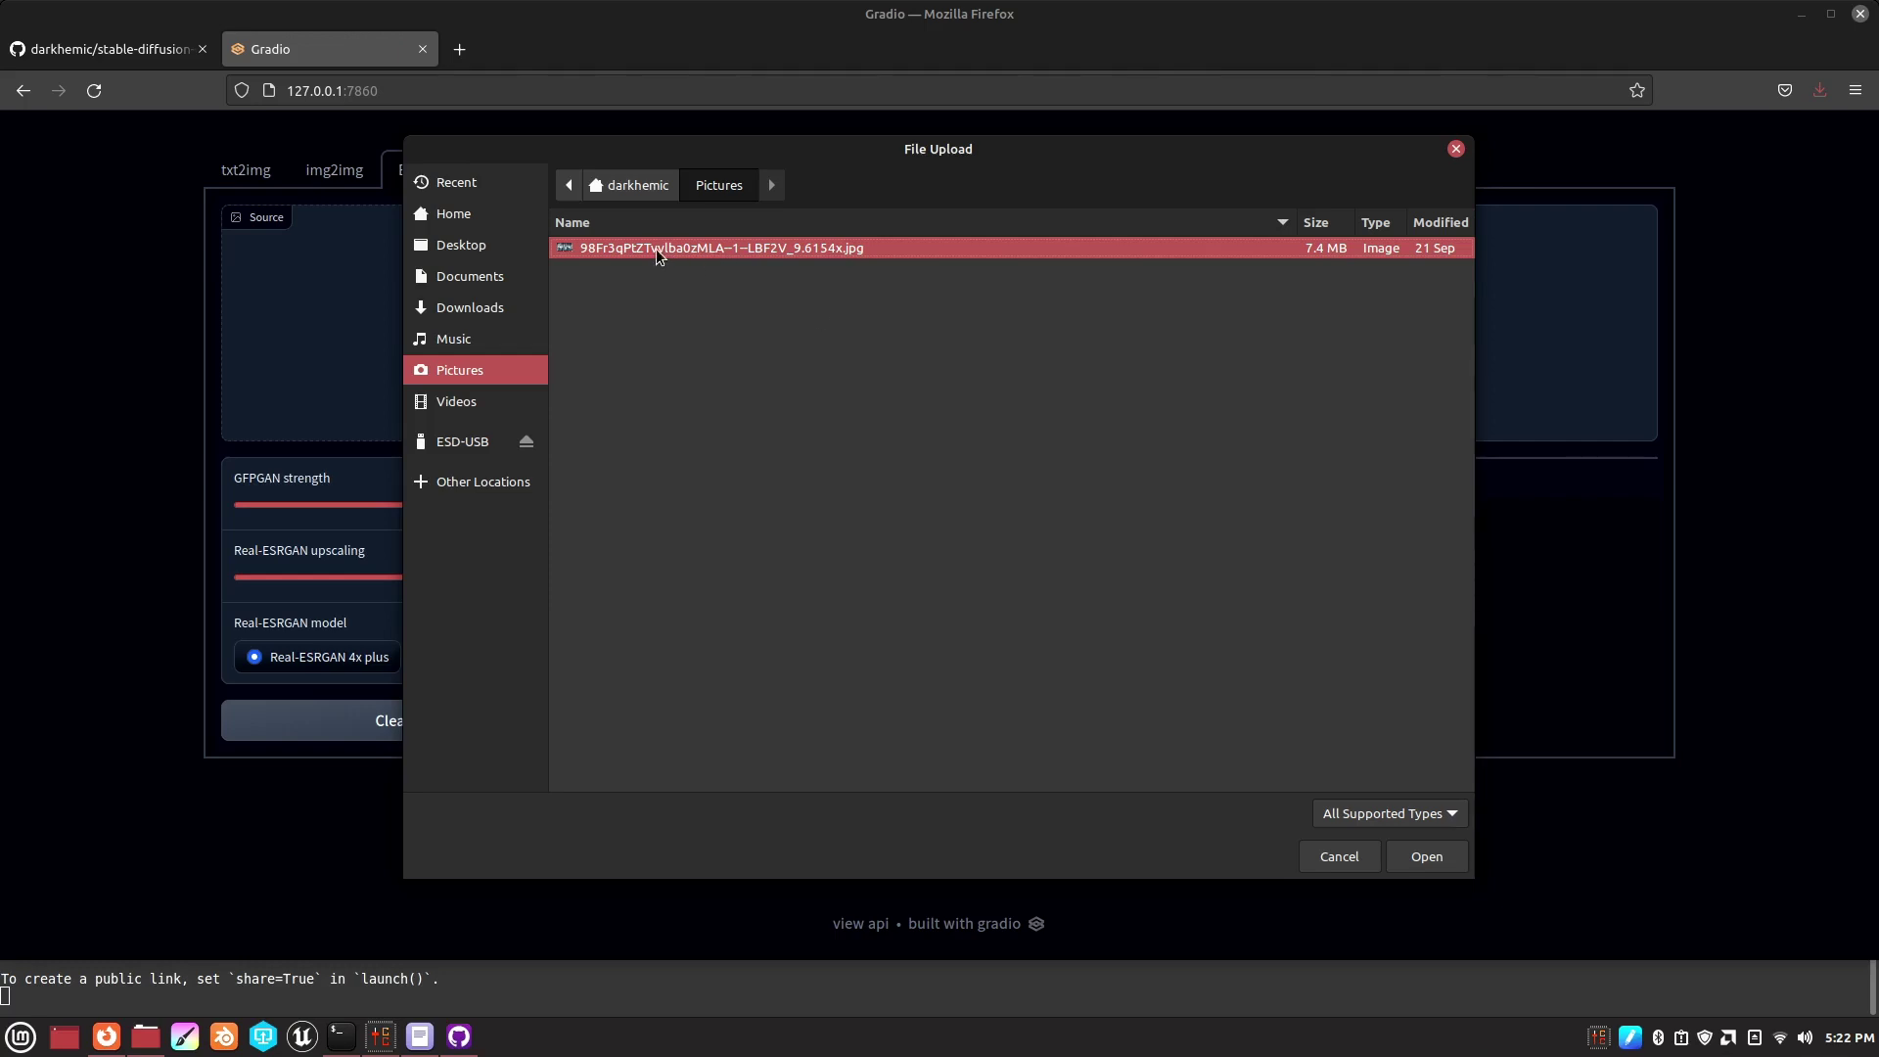
pyautogui.click(1345, 812)
pyautogui.click(1313, 773)
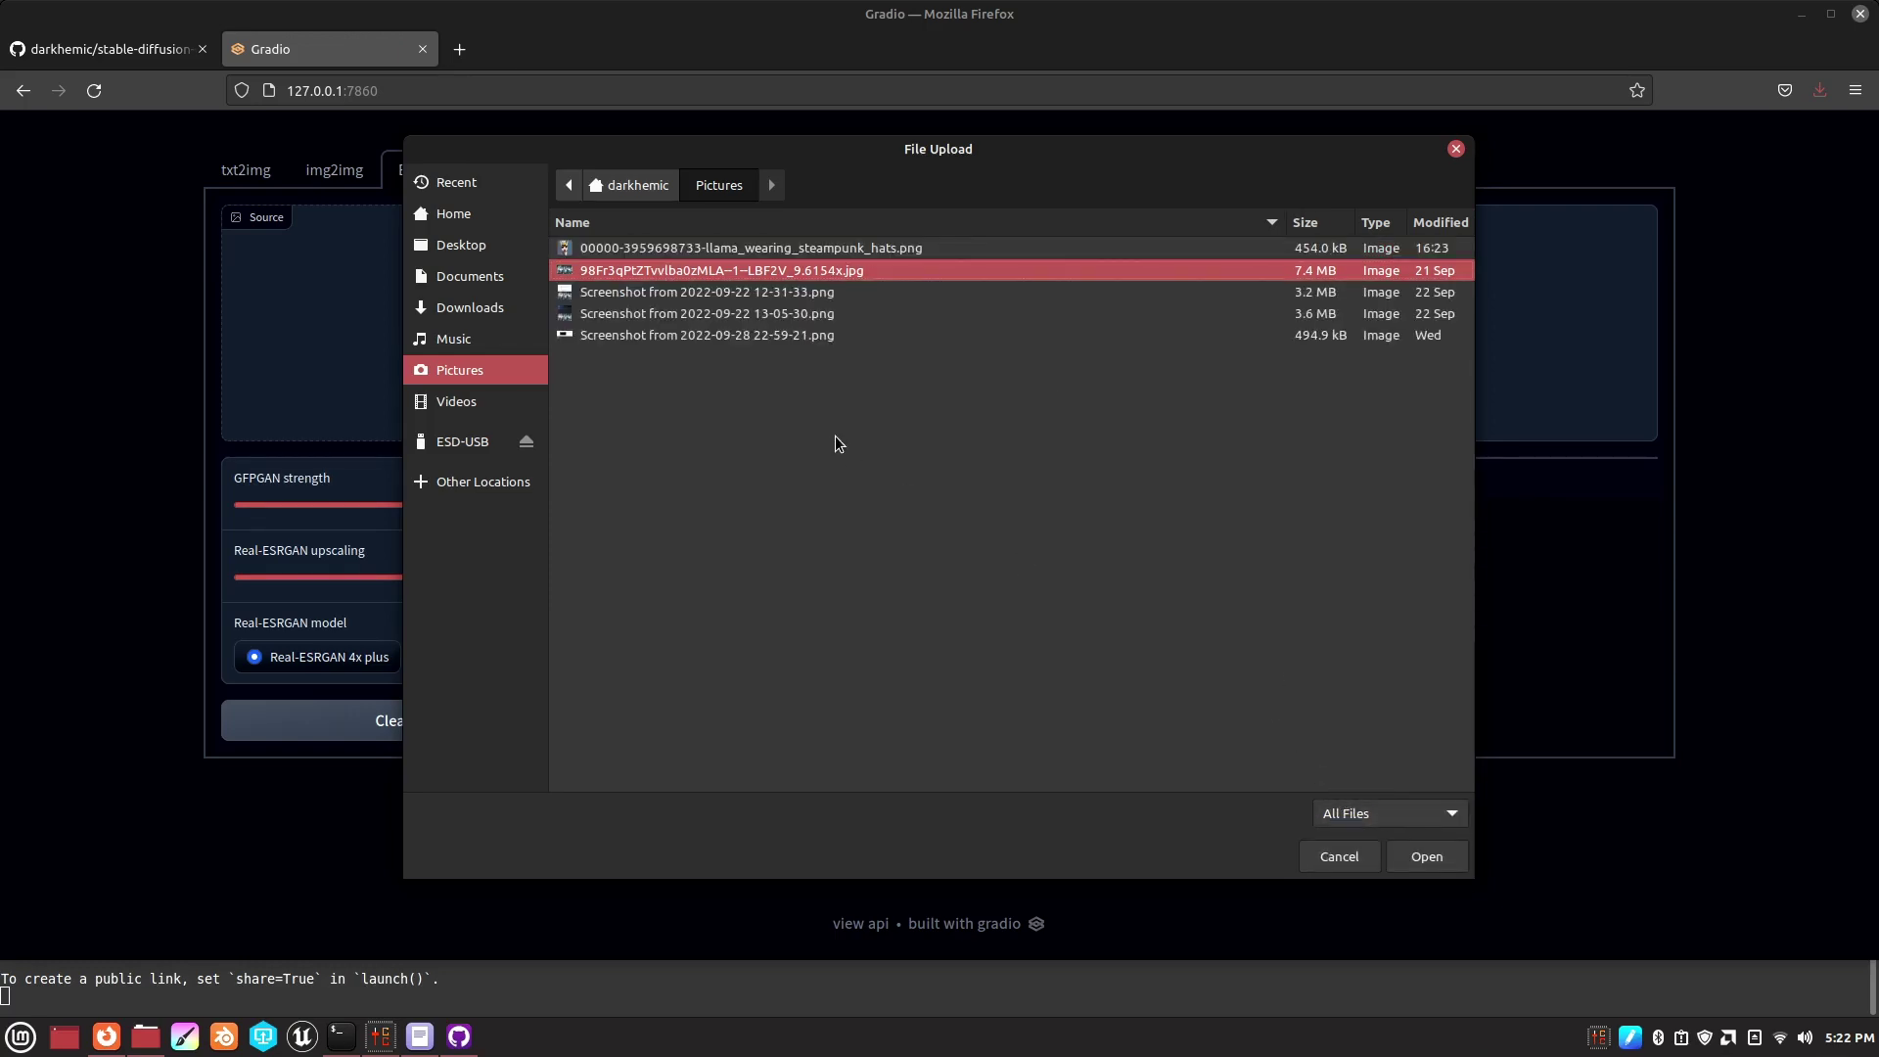
pyautogui.click(753, 249)
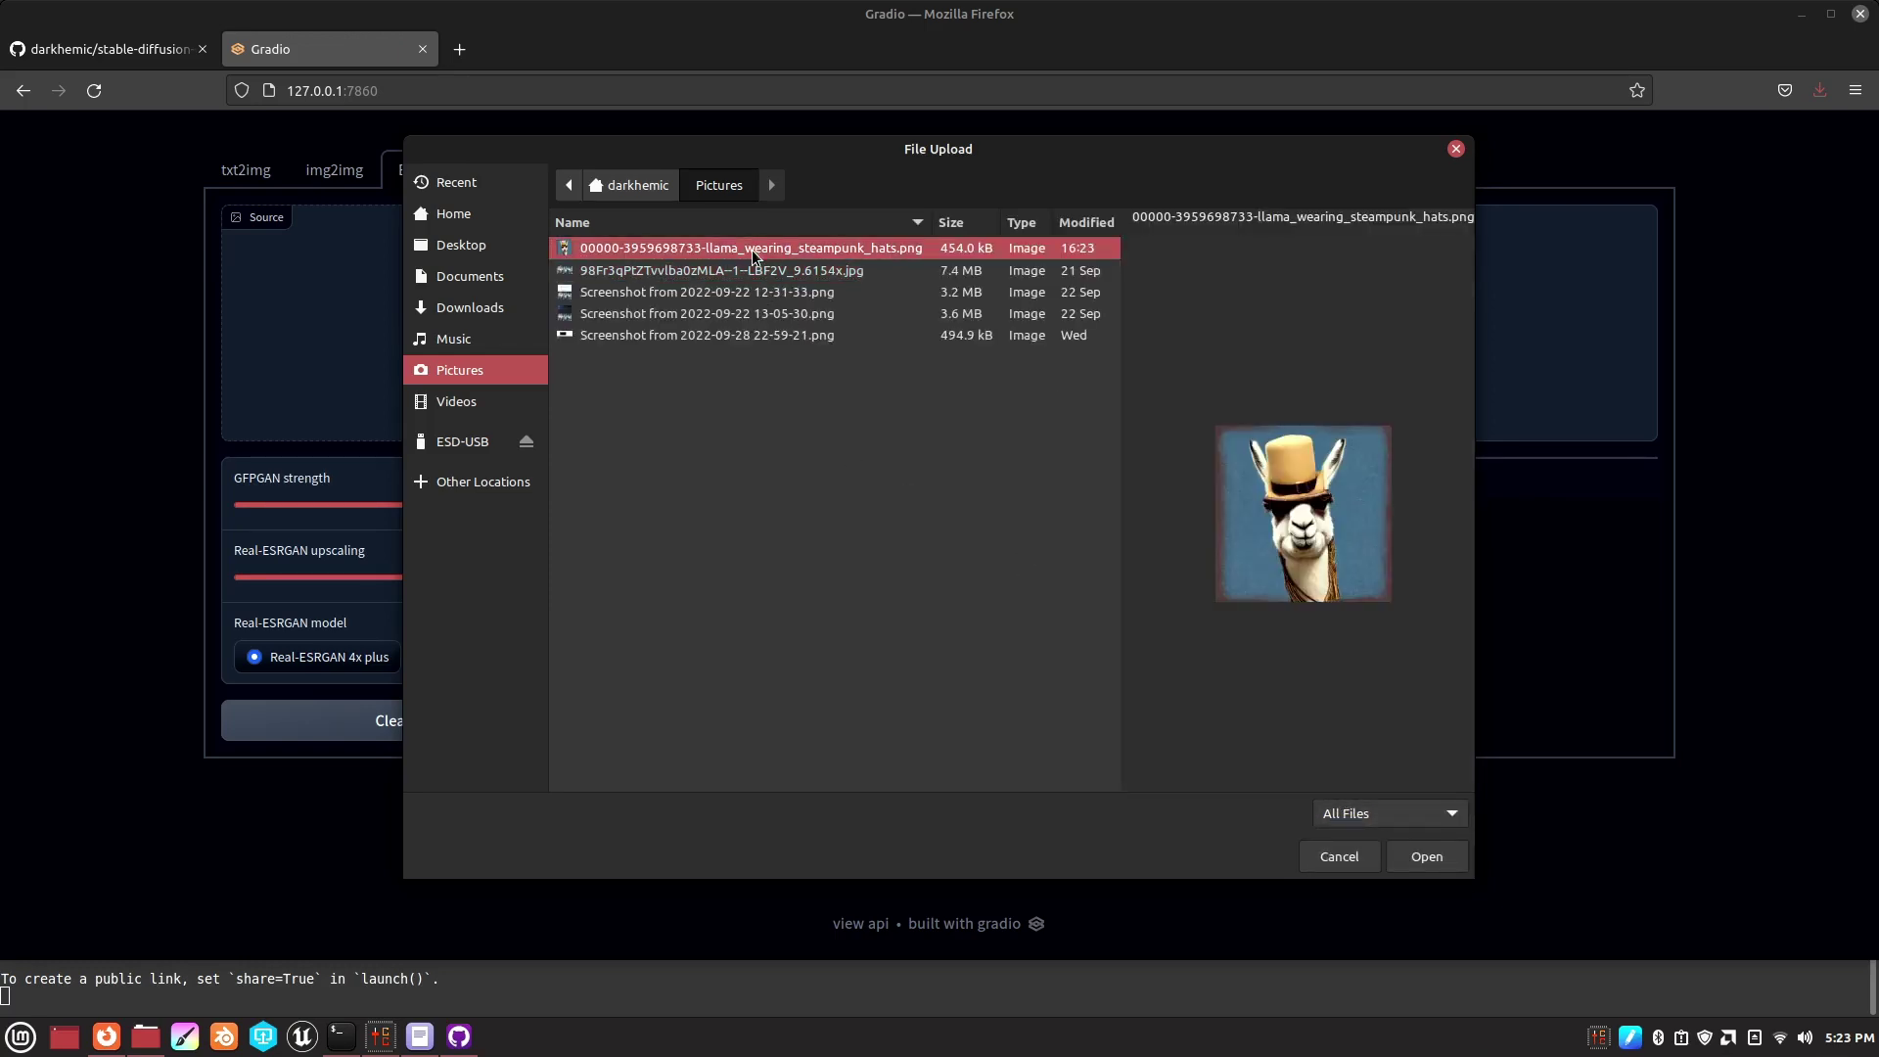
pyautogui.click(703, 272)
pyautogui.click(706, 253)
pyautogui.click(1413, 860)
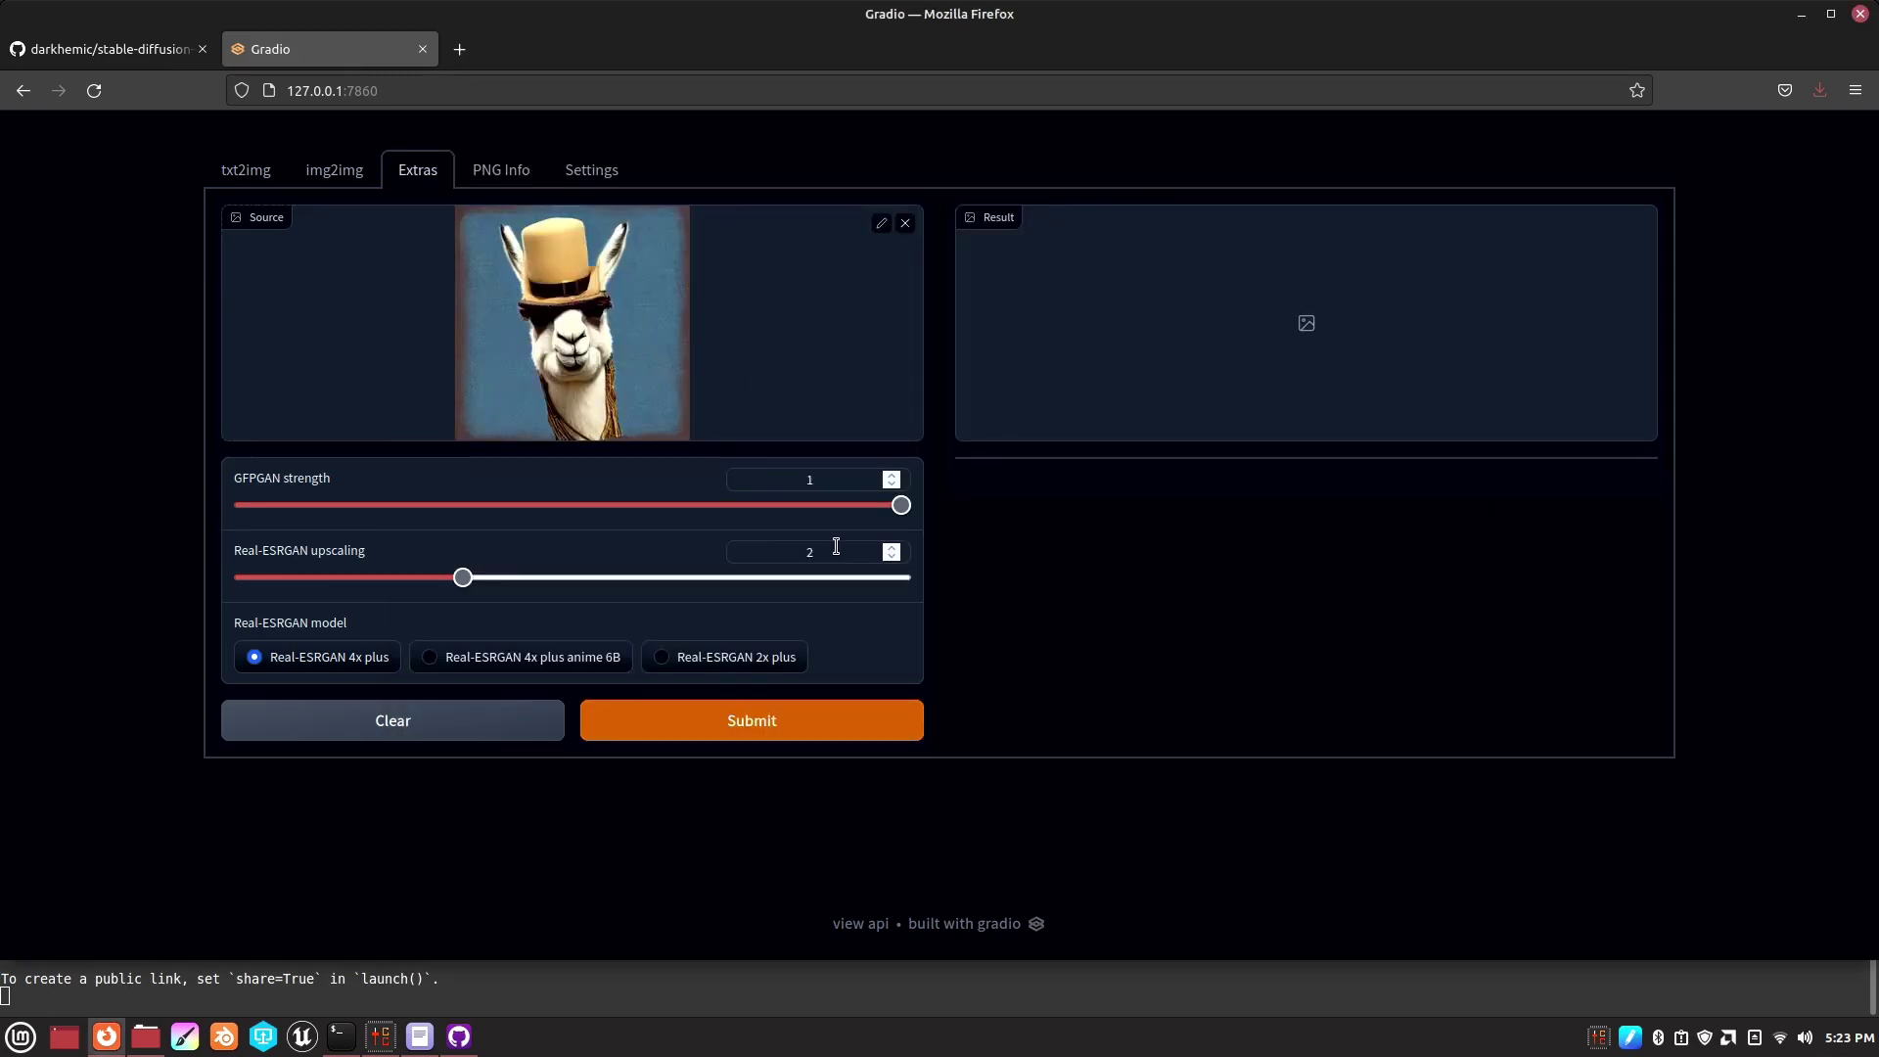
# - Upscale the llama with Real-ESRGAN 4x plus anime 6B, watching the model downloads in the terminal
pyautogui.click(428, 660)
pyautogui.click(694, 721)
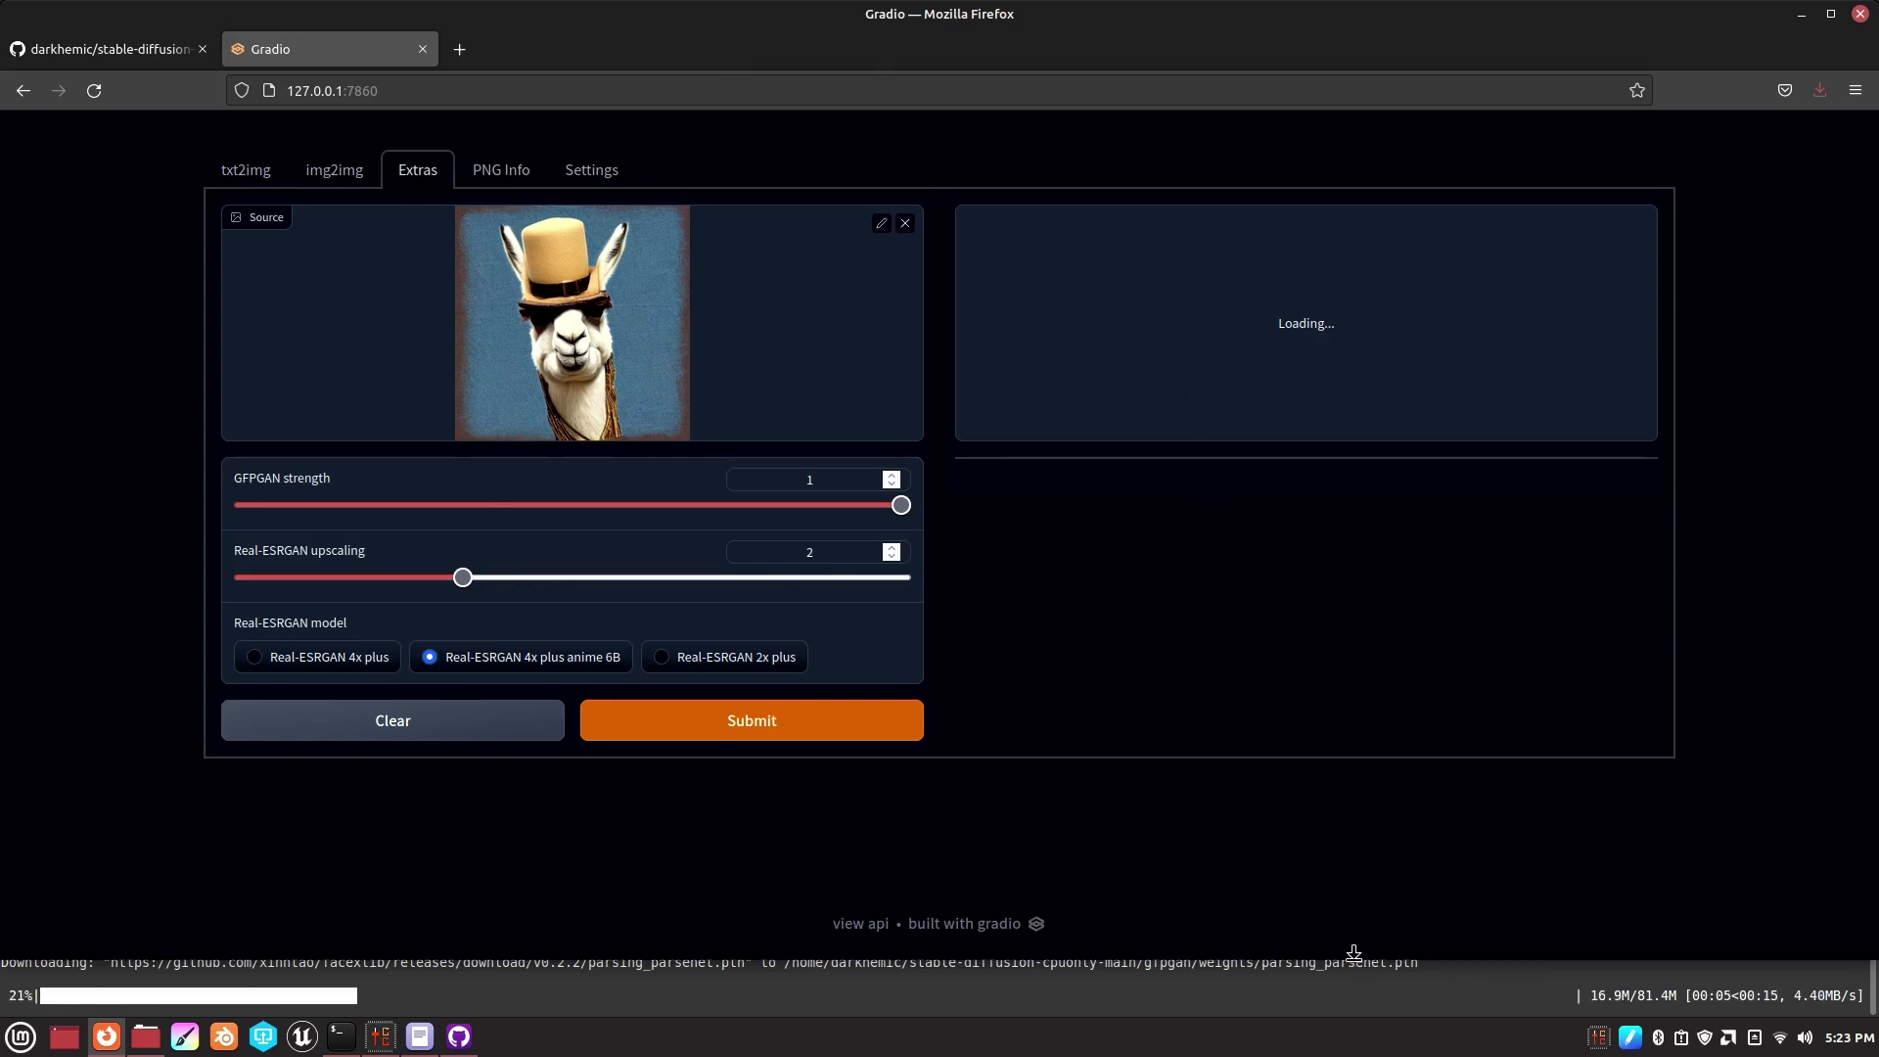
pyautogui.moveTo(1353, 952); pyautogui.dragTo(1330, 646)
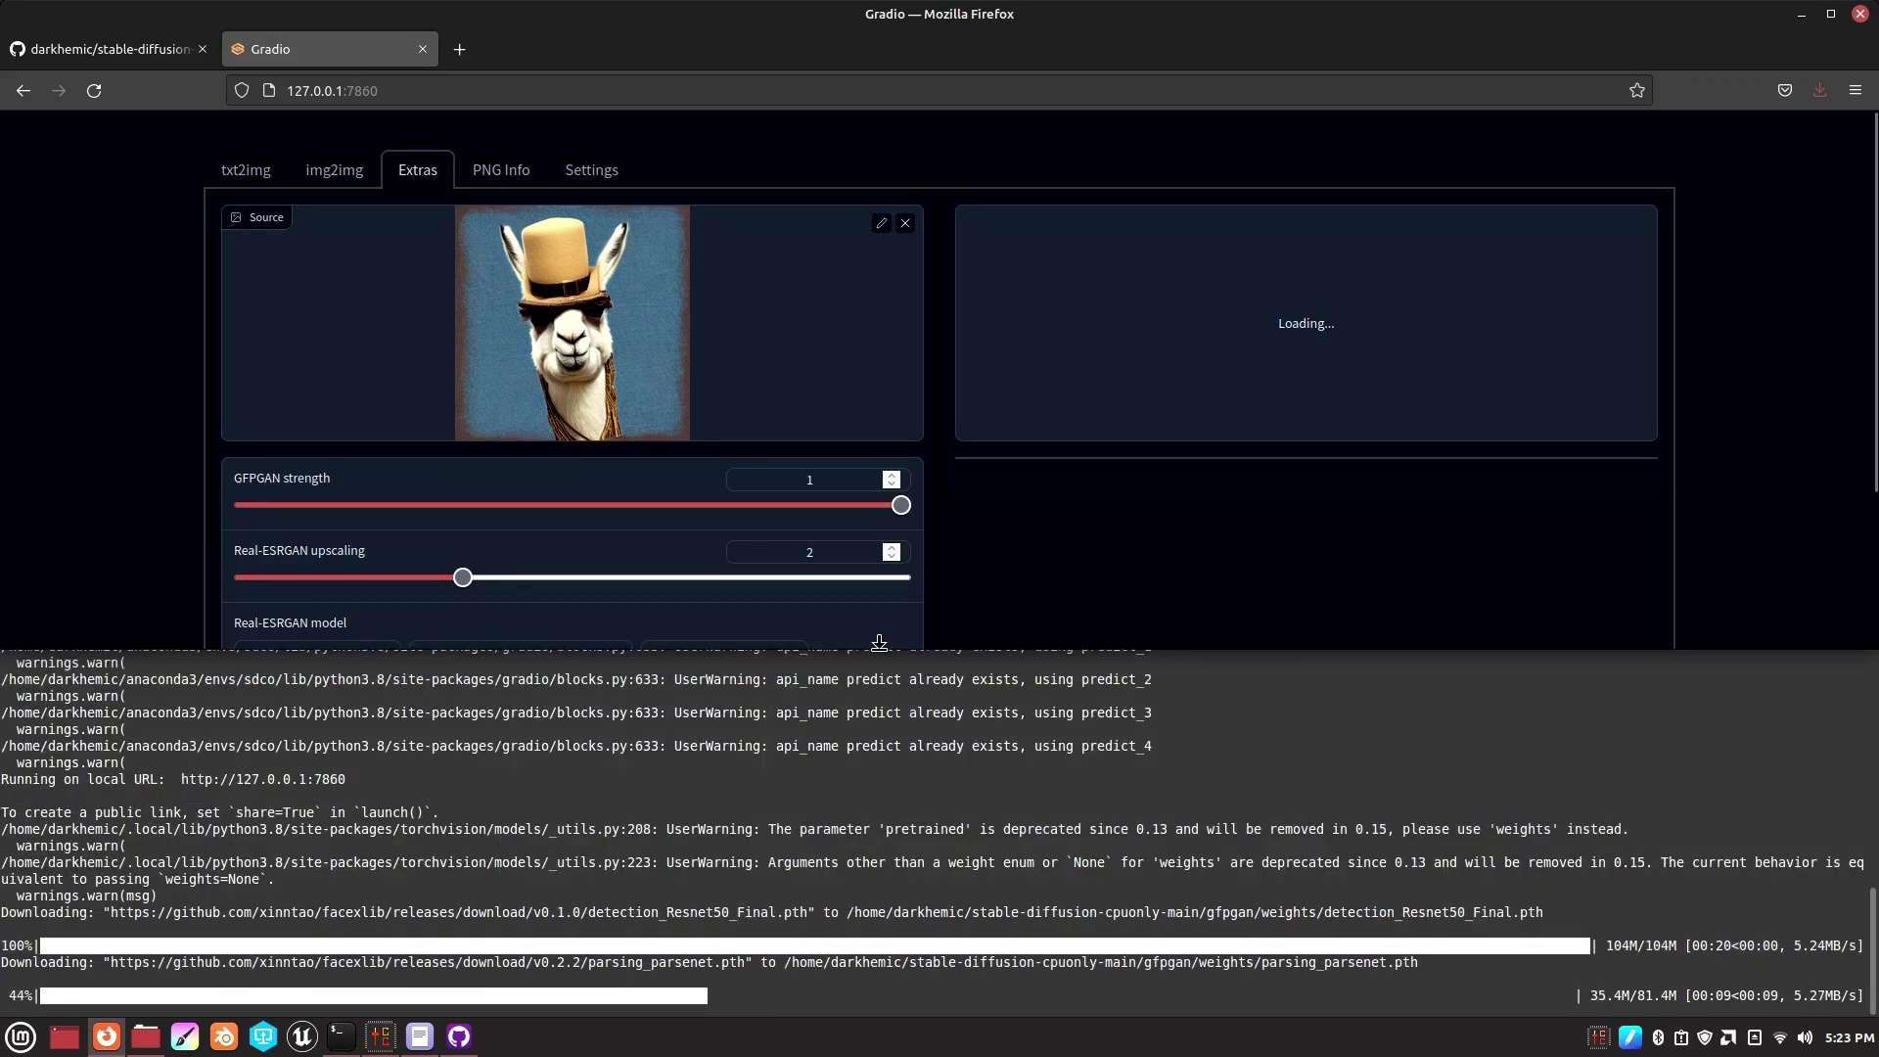
pyautogui.moveTo(879, 643); pyautogui.dragTo(881, 885)
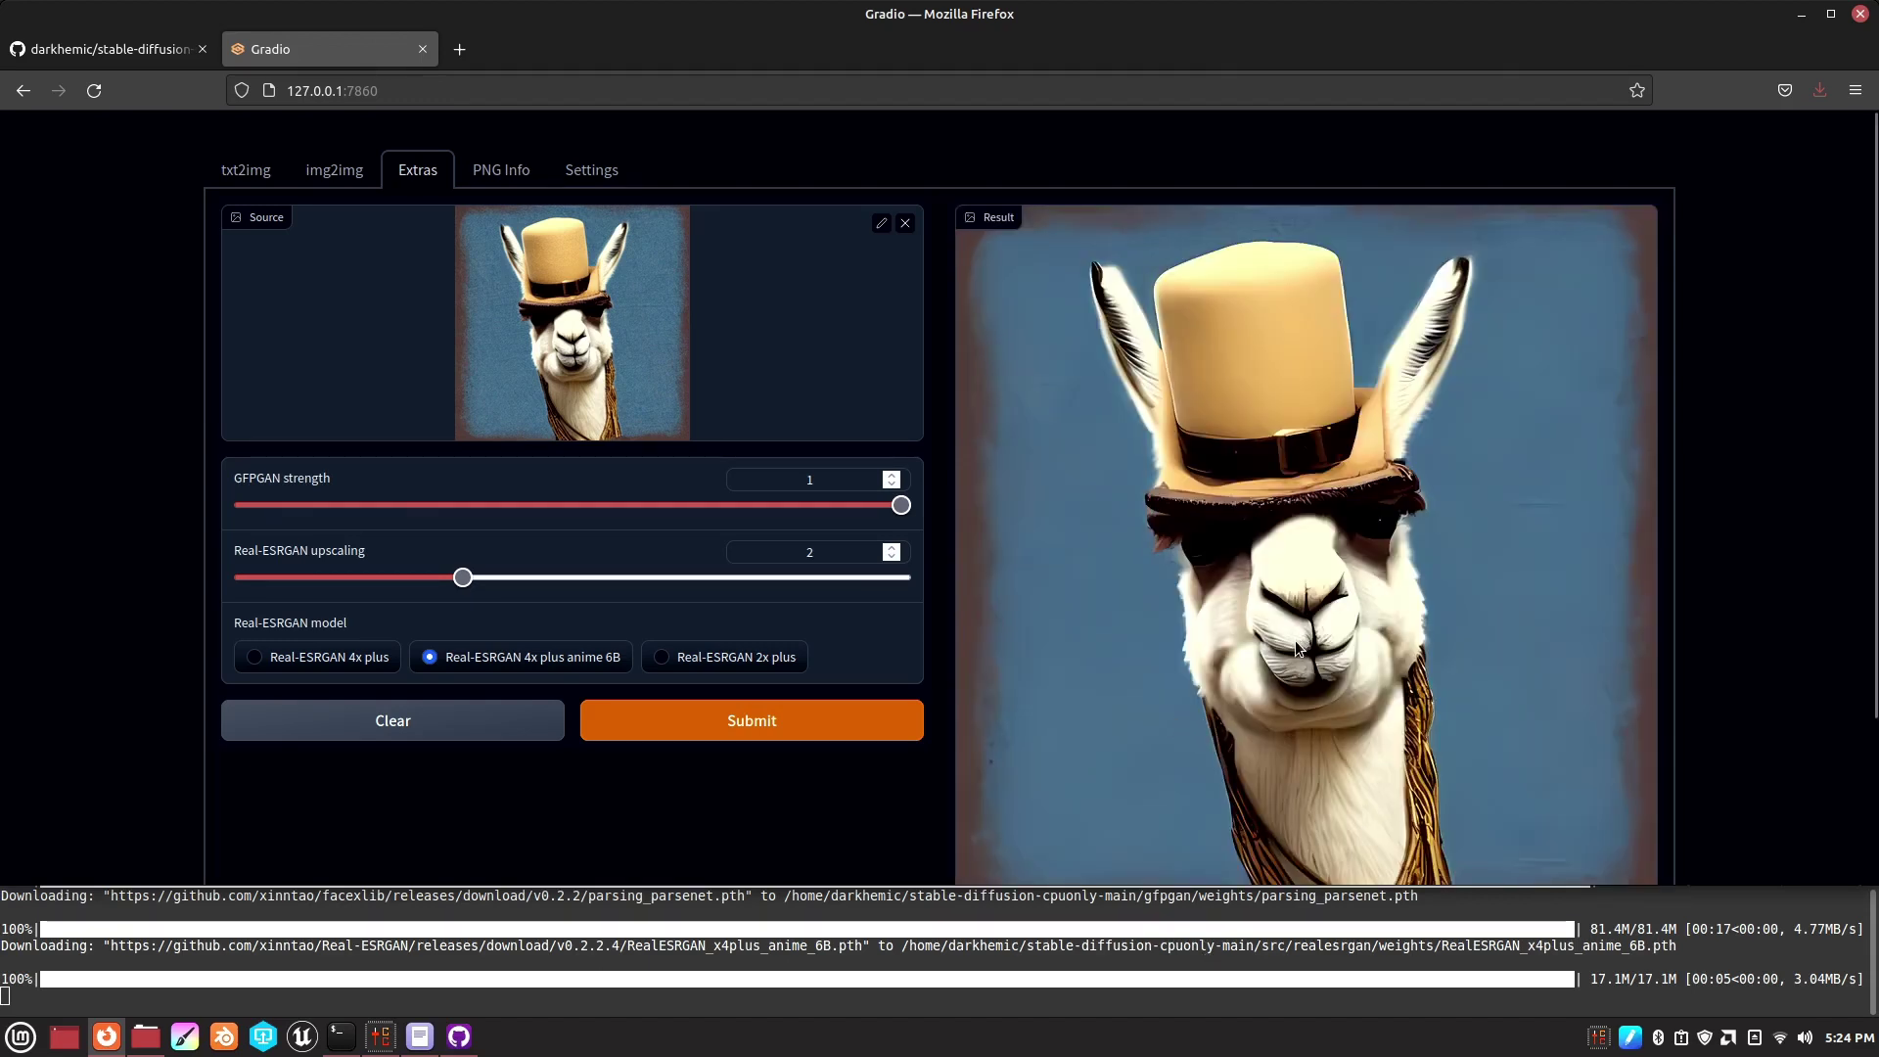
# - Rerun the llama upscale with the Real-ESRGAN 4x plus model
pyautogui.scroll(-2, 1294, 640)
pyautogui.scroll(2, 1294, 641)
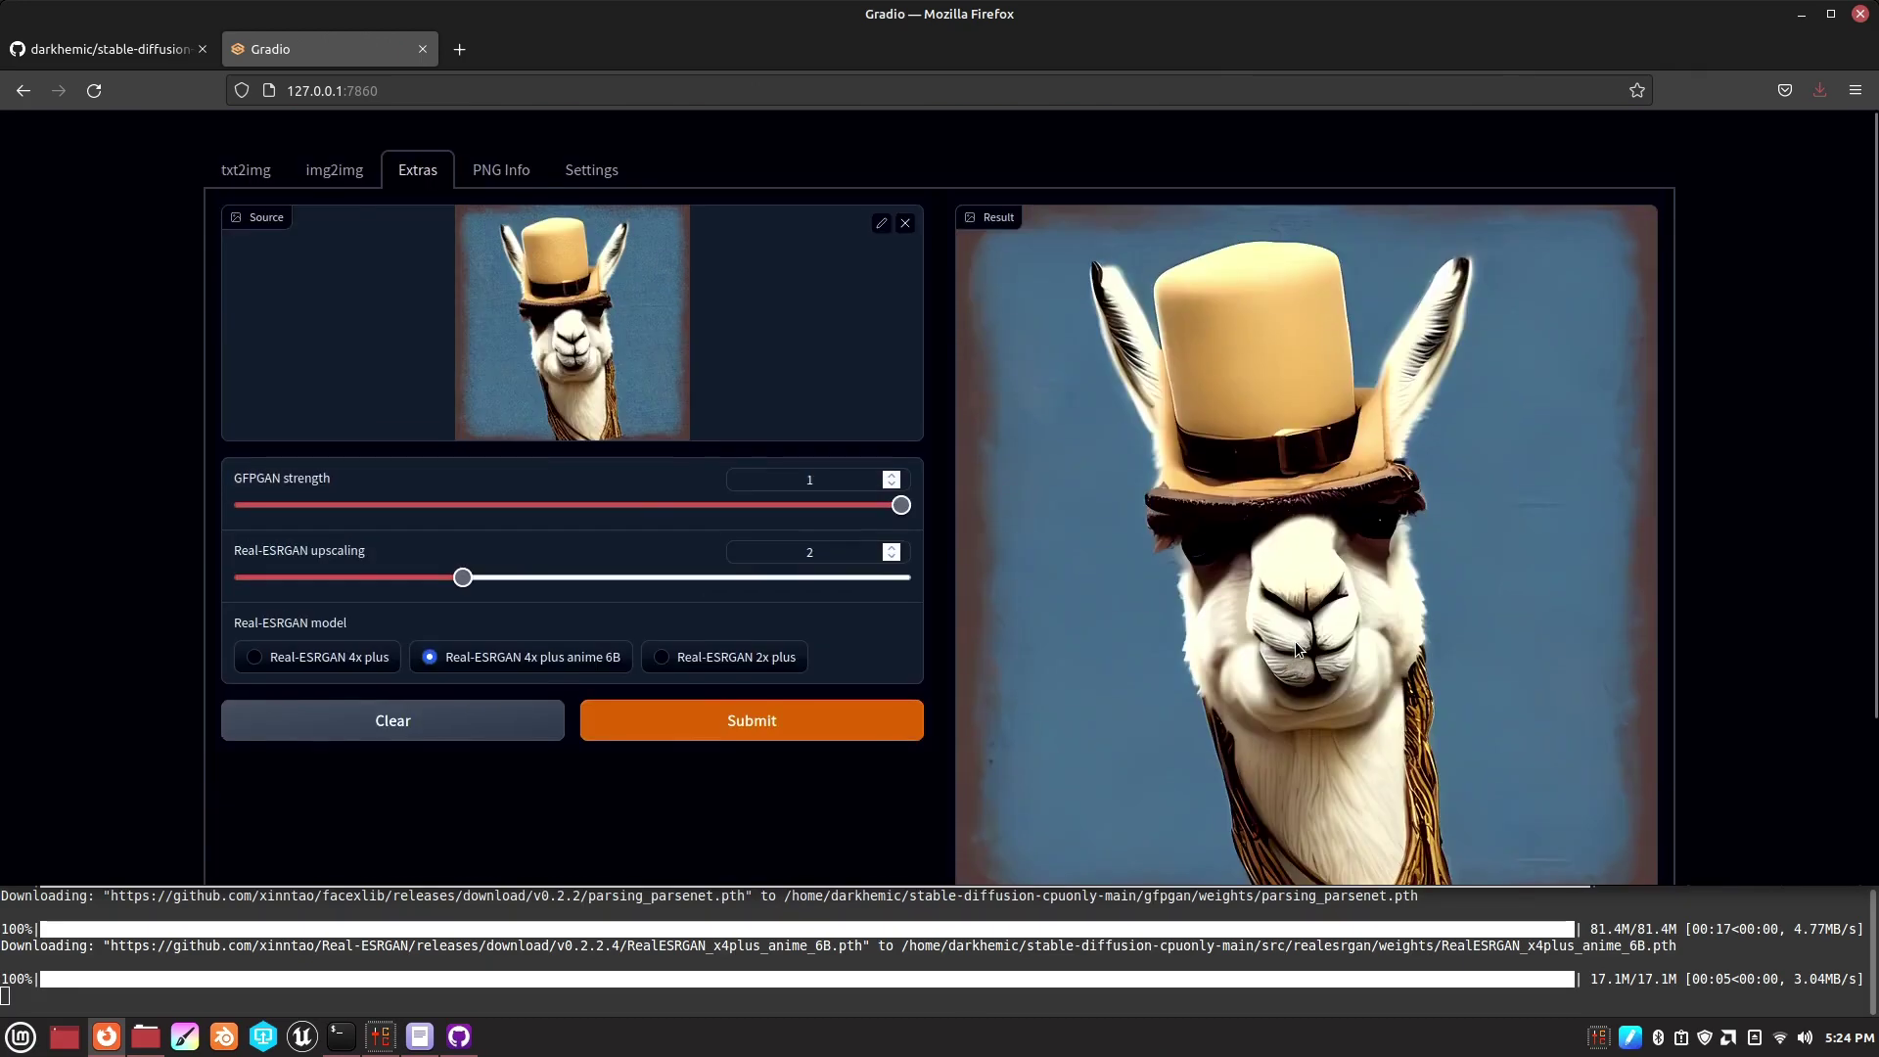
pyautogui.click(343, 658)
pyautogui.click(685, 736)
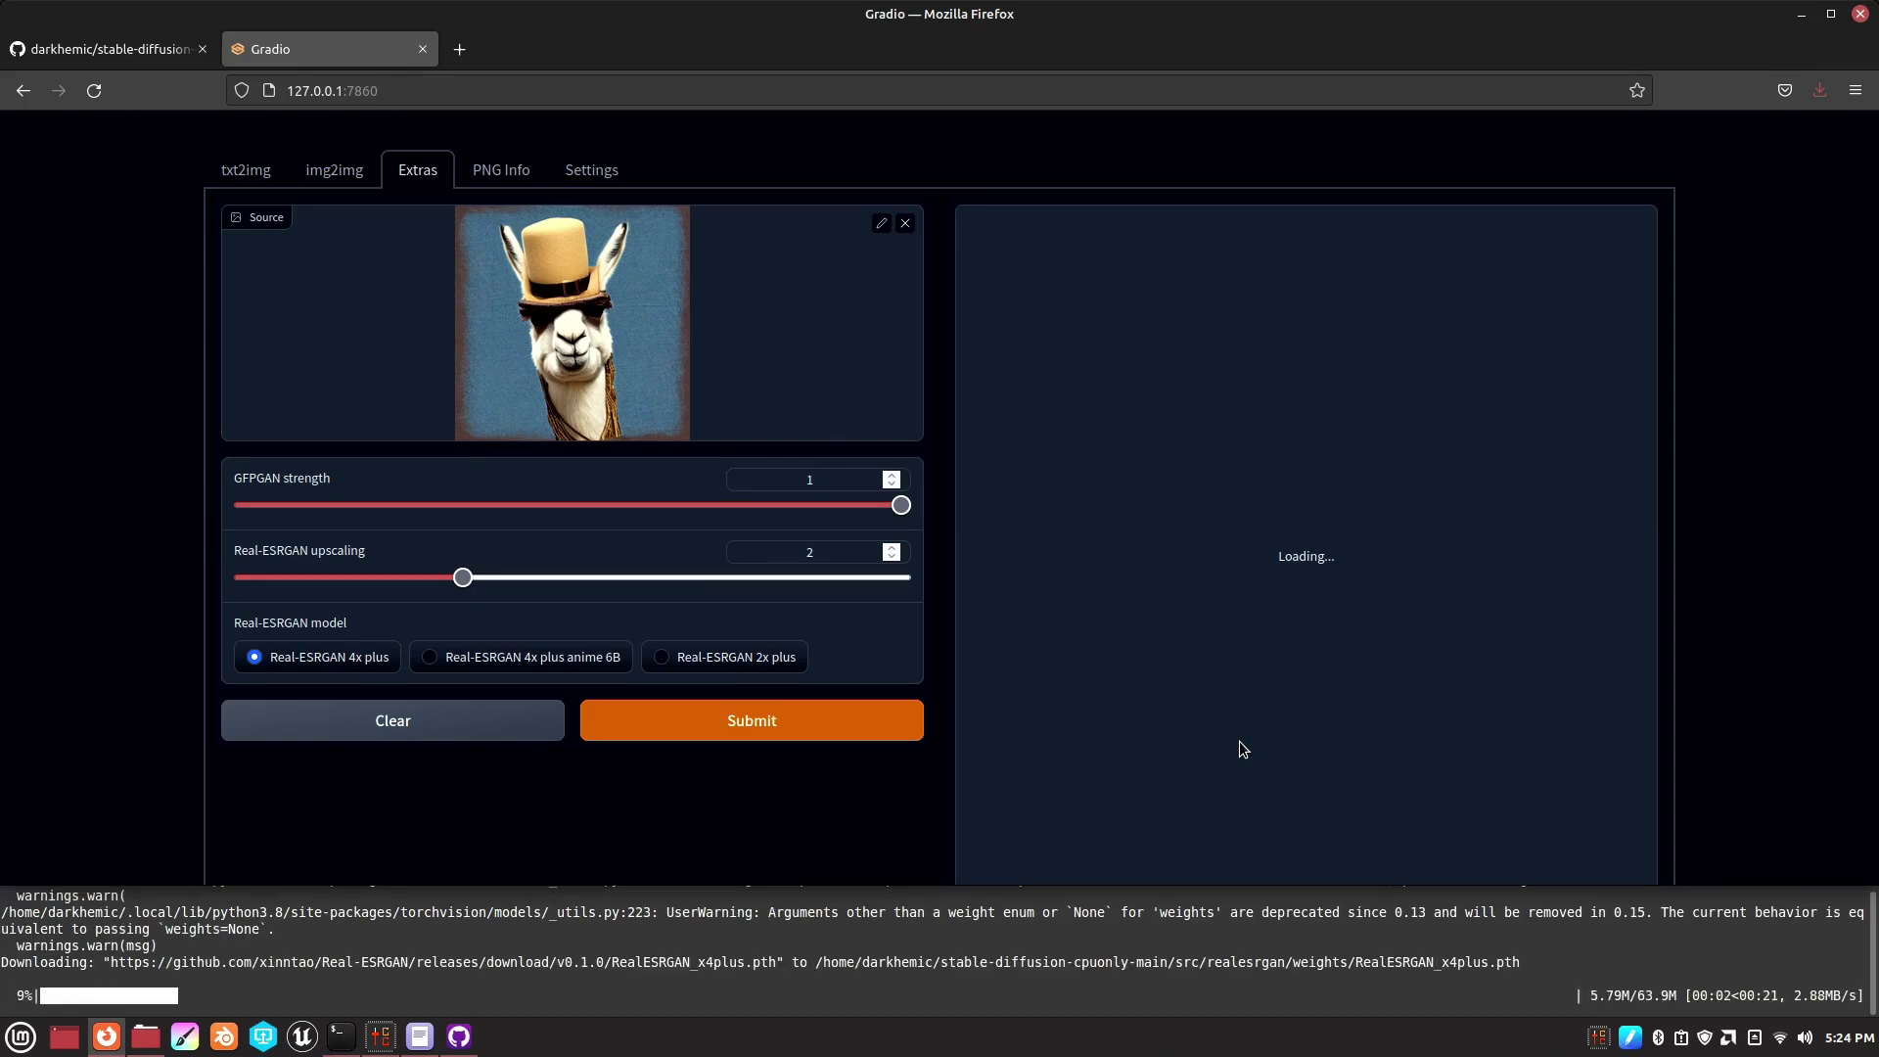
# - Upscale the llama with Real-ESRGAN 2x plus, downloading its 64.0M weights
pyautogui.scroll(-2, 962, 585)
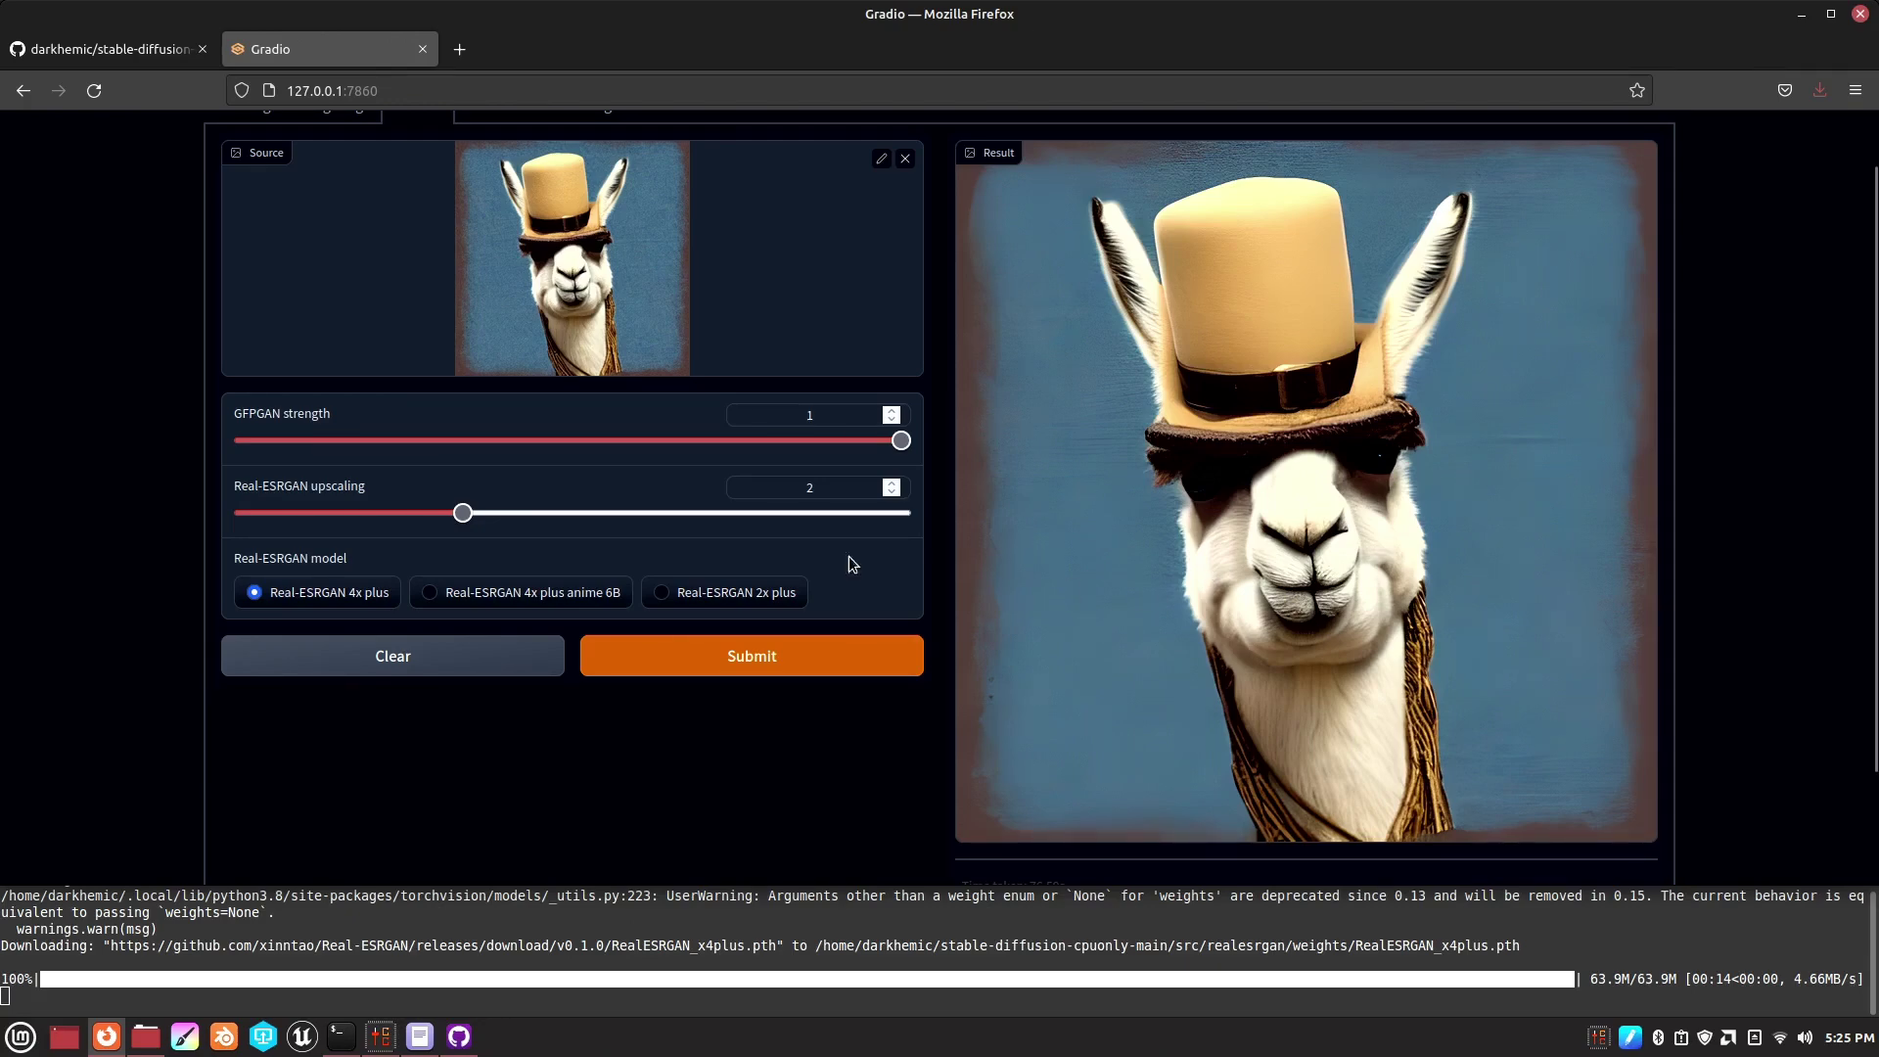
pyautogui.click(680, 599)
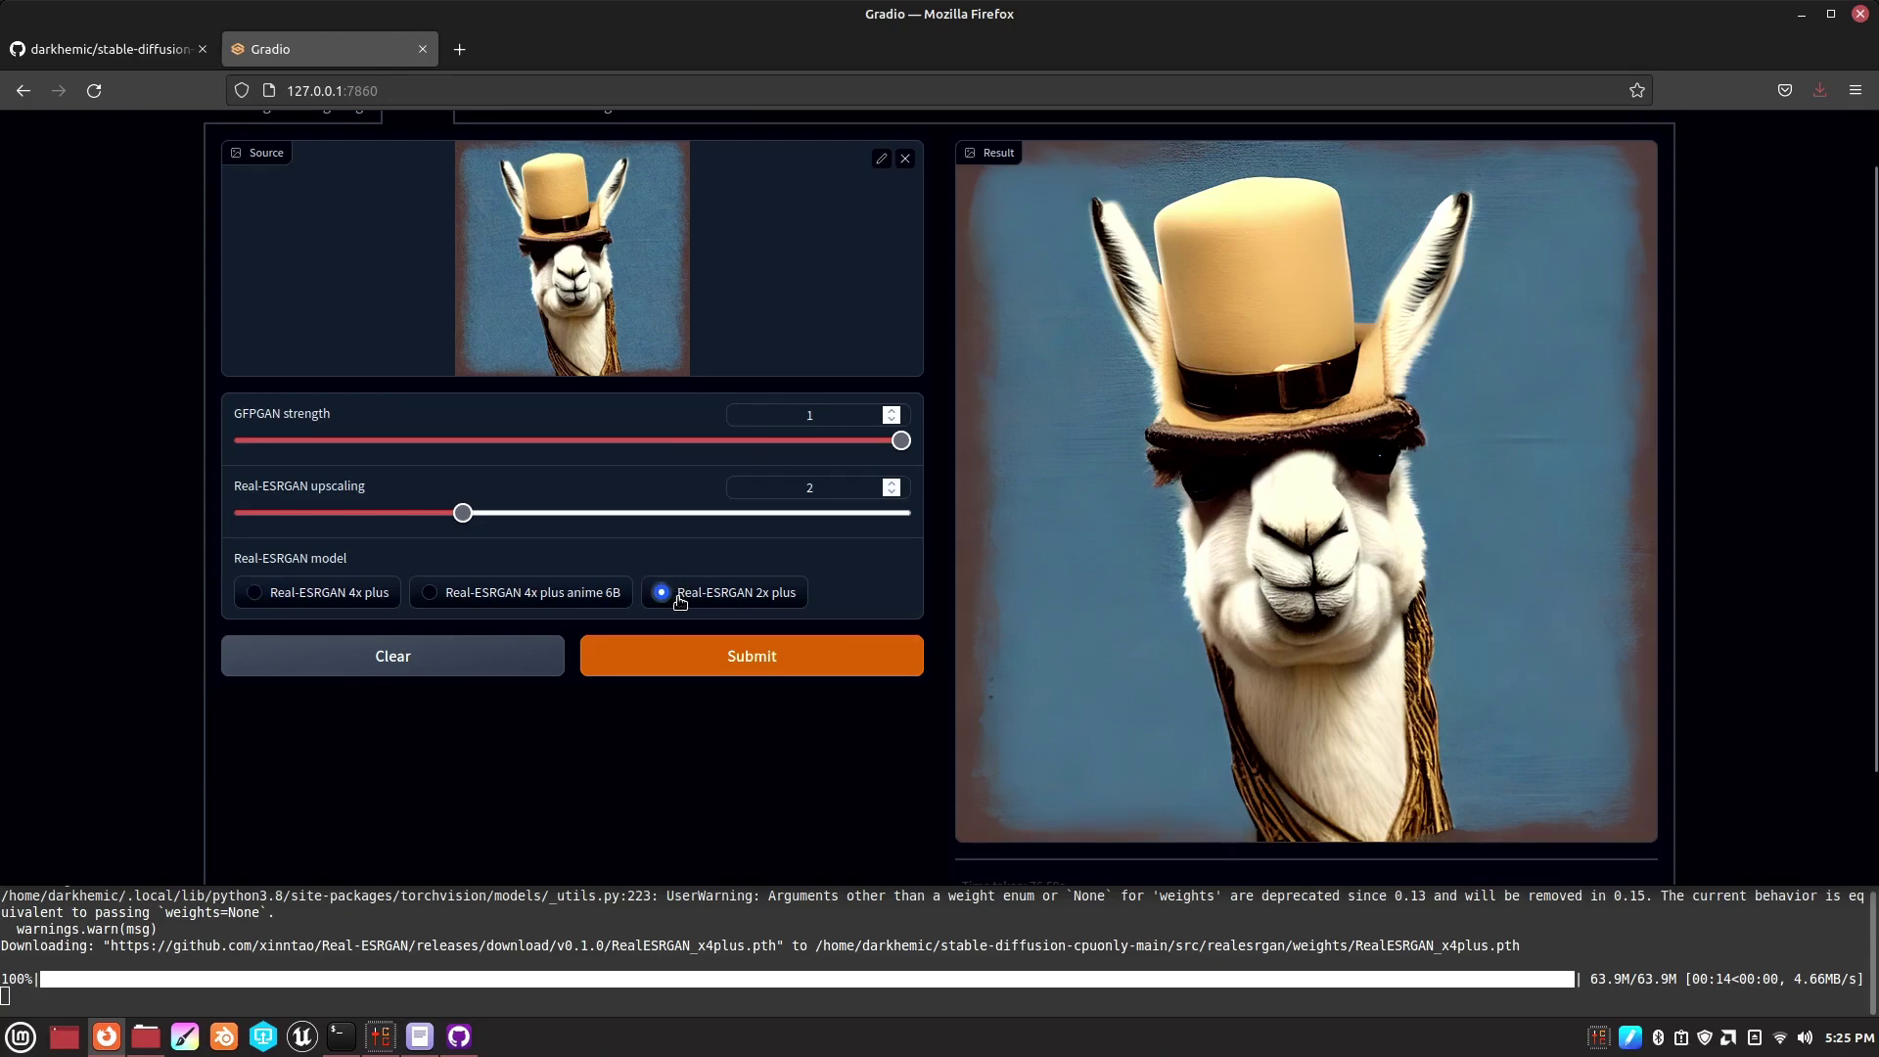
pyautogui.click(679, 665)
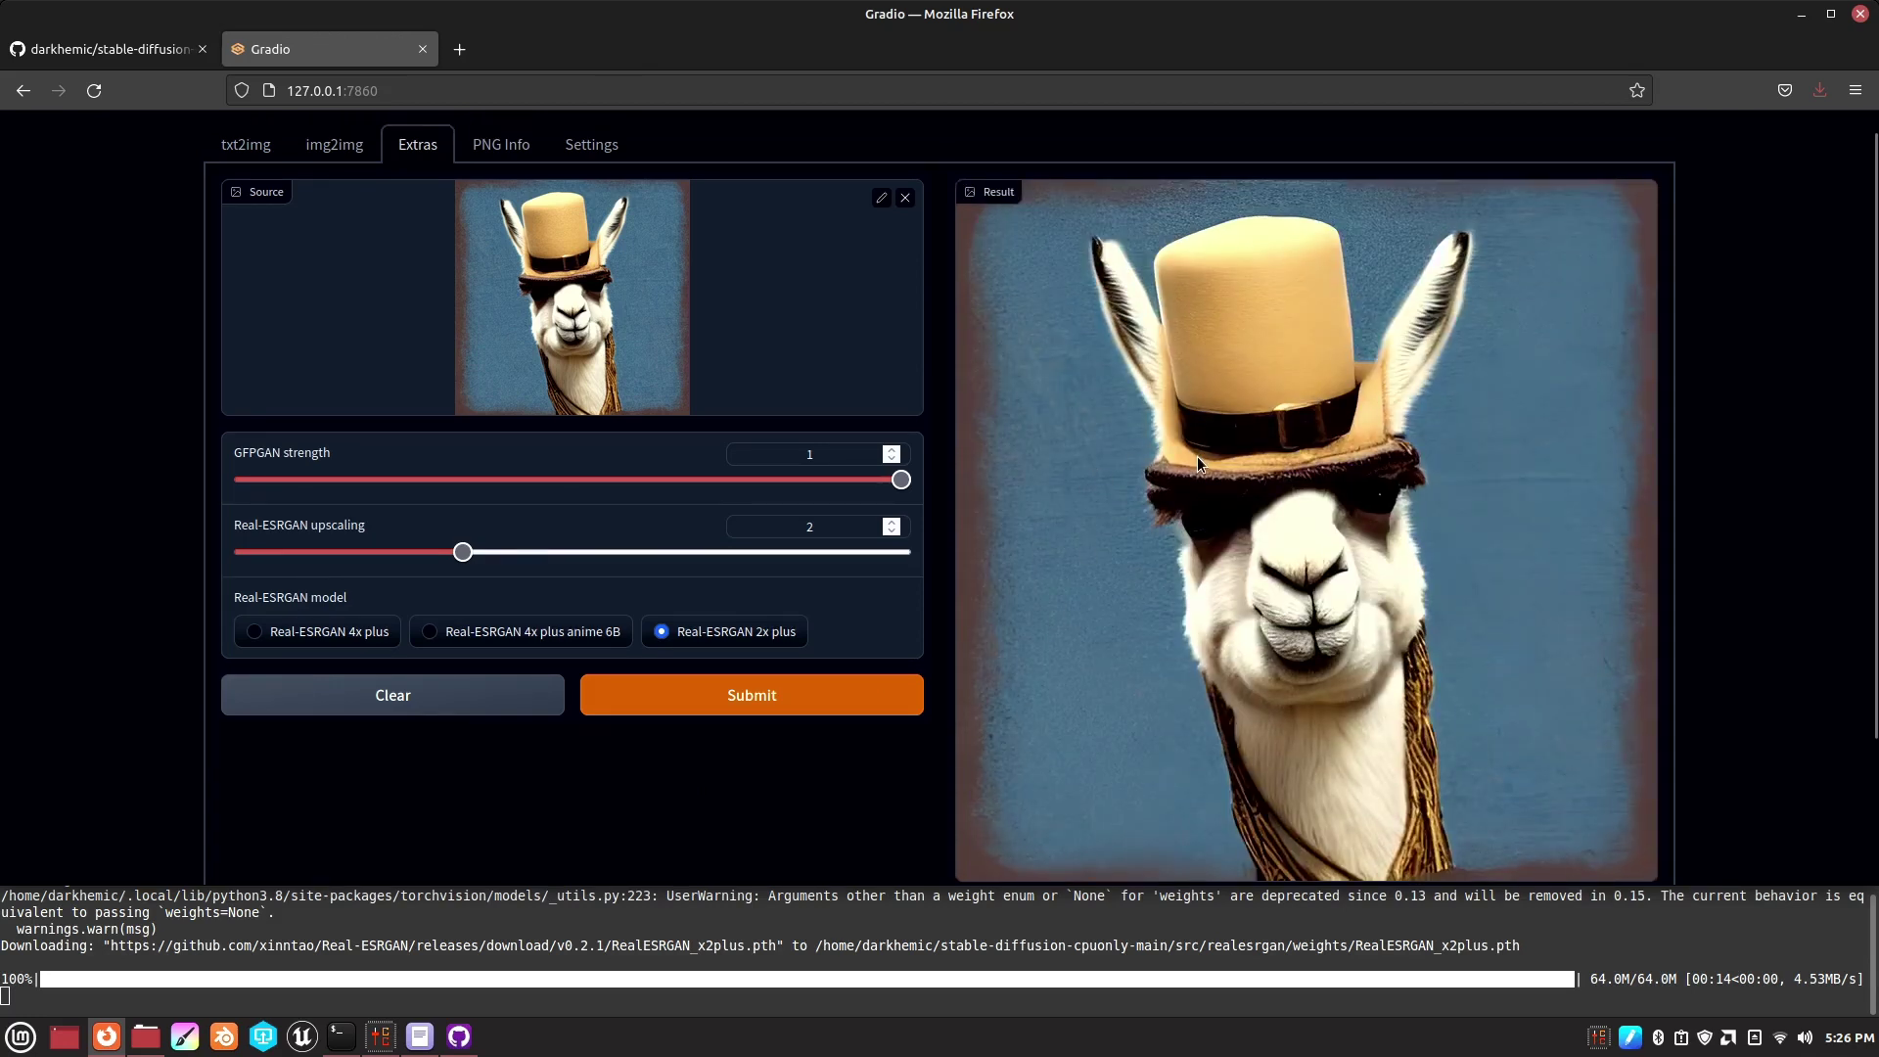
# - Re-render the llama upscale with Real-ESRGAN 4x plus anime 6B
pyautogui.scroll(-3, 1221, 478)
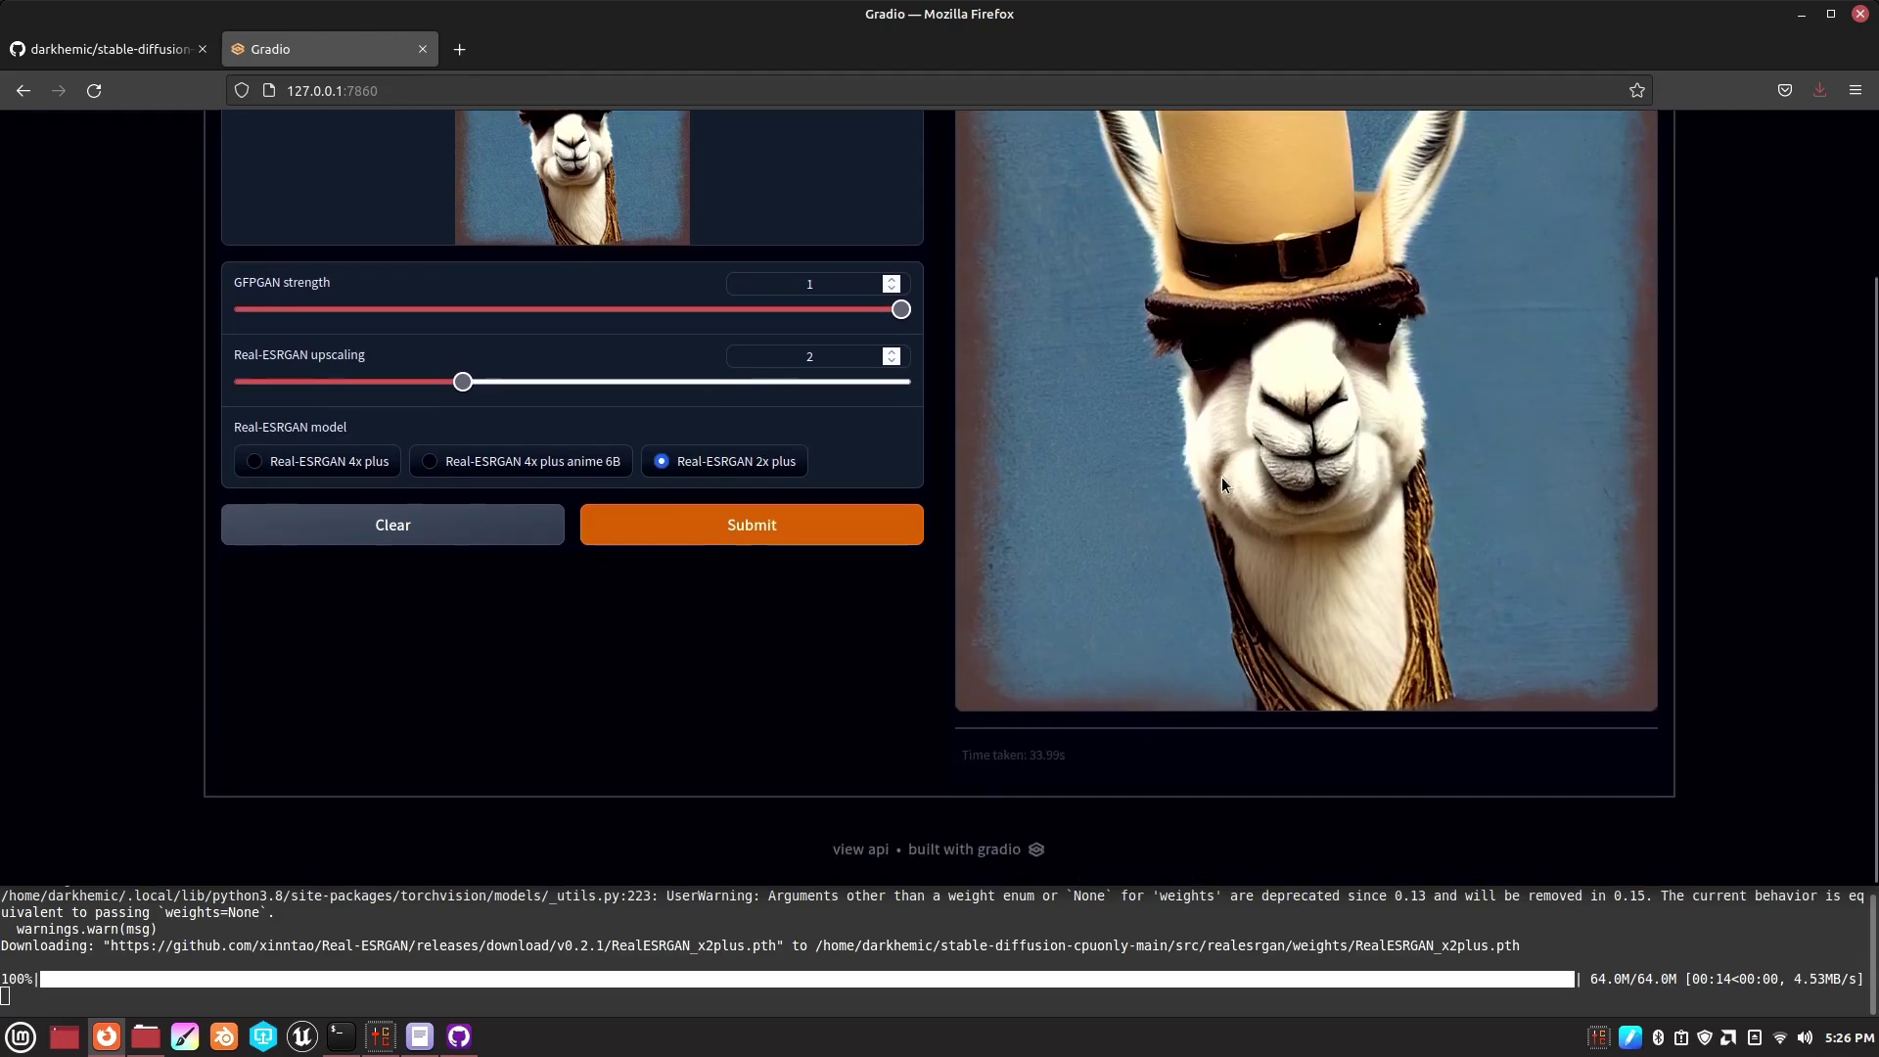
pyautogui.scroll(4, 1213, 528)
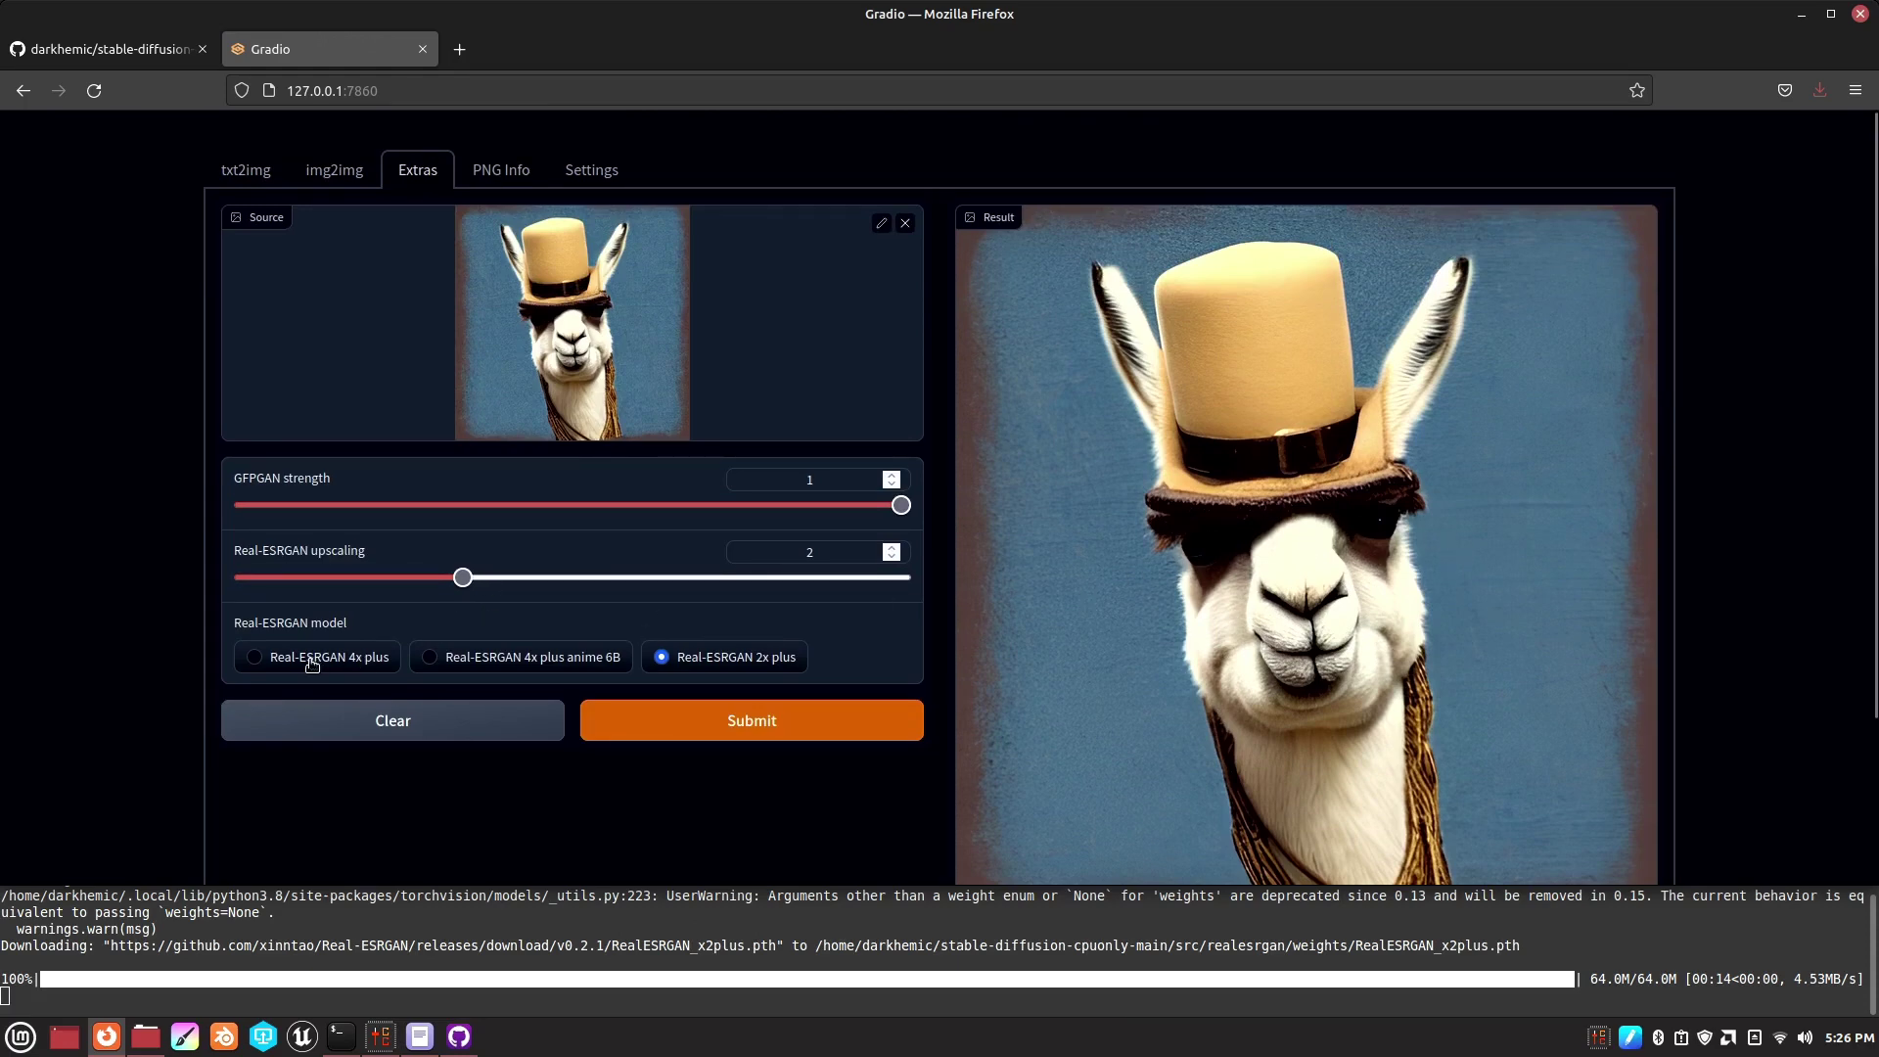
pyautogui.click(451, 669)
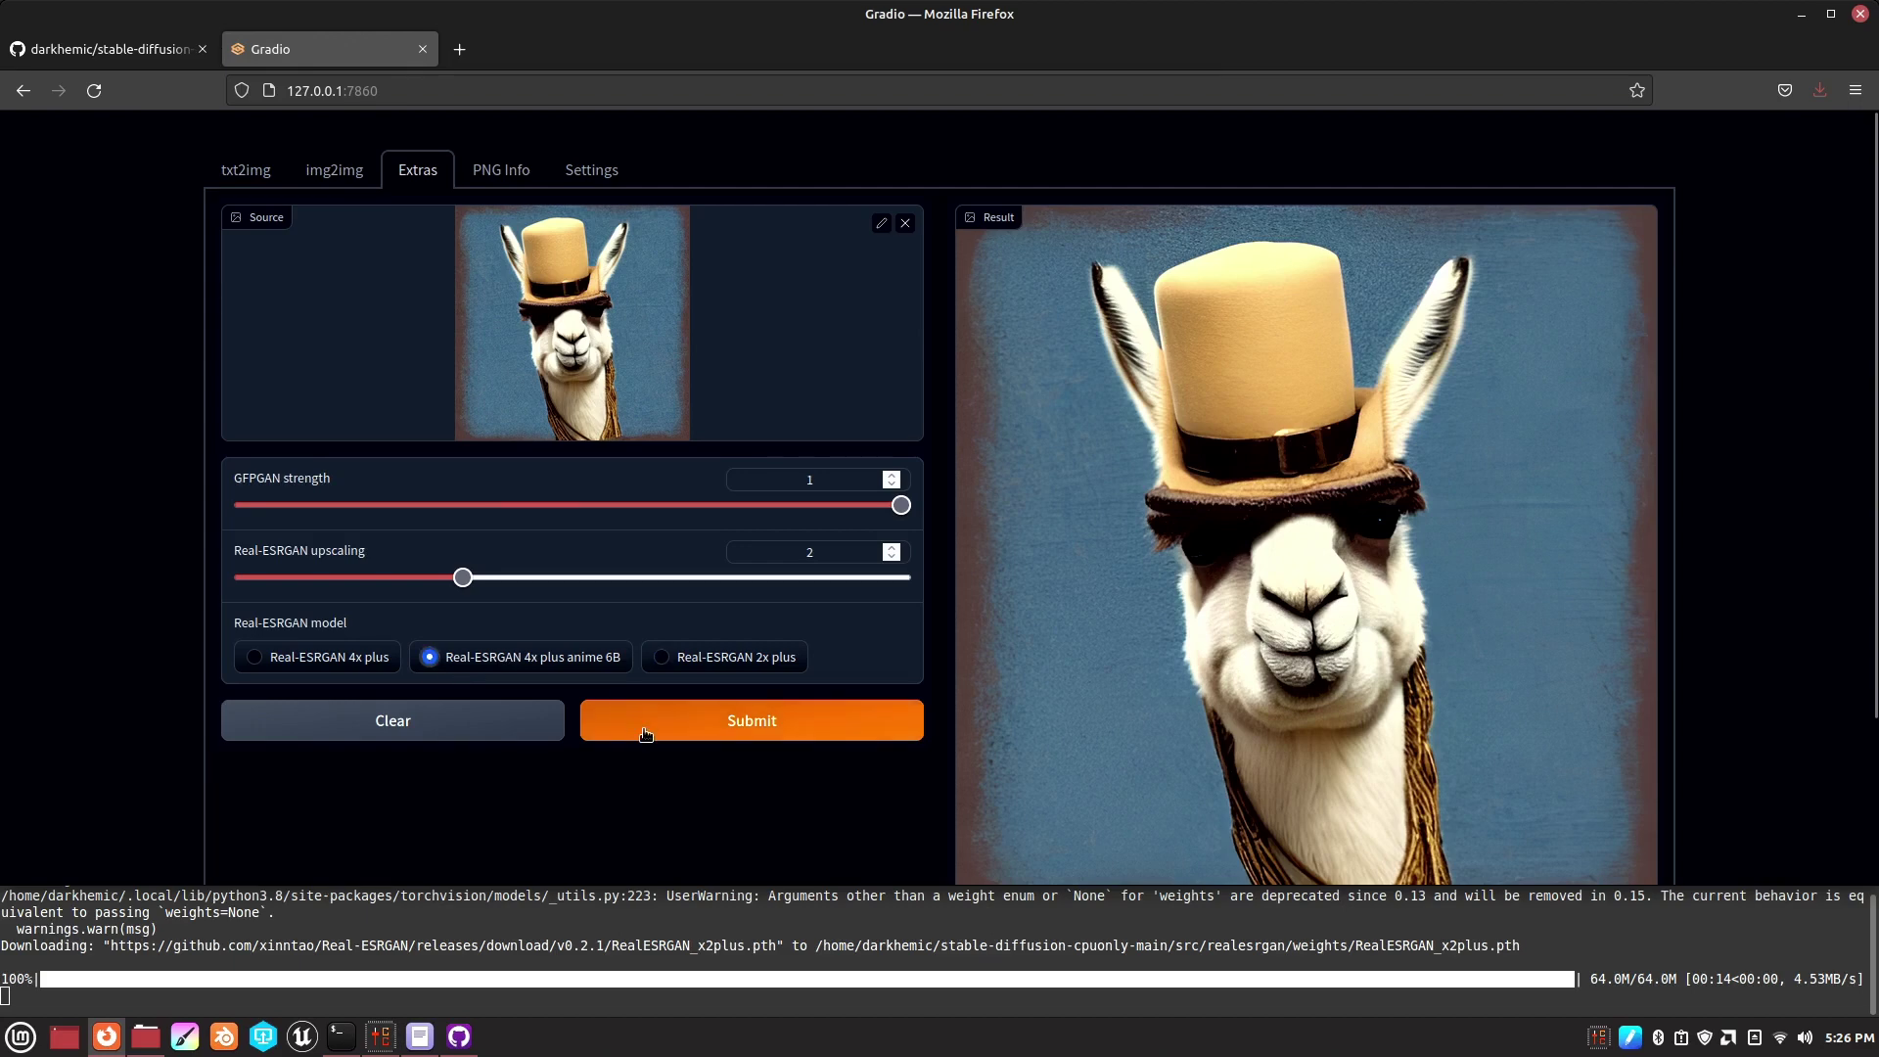
pyautogui.scroll(-2, 665, 729)
pyautogui.scroll(2, 685, 729)
pyautogui.click(748, 722)
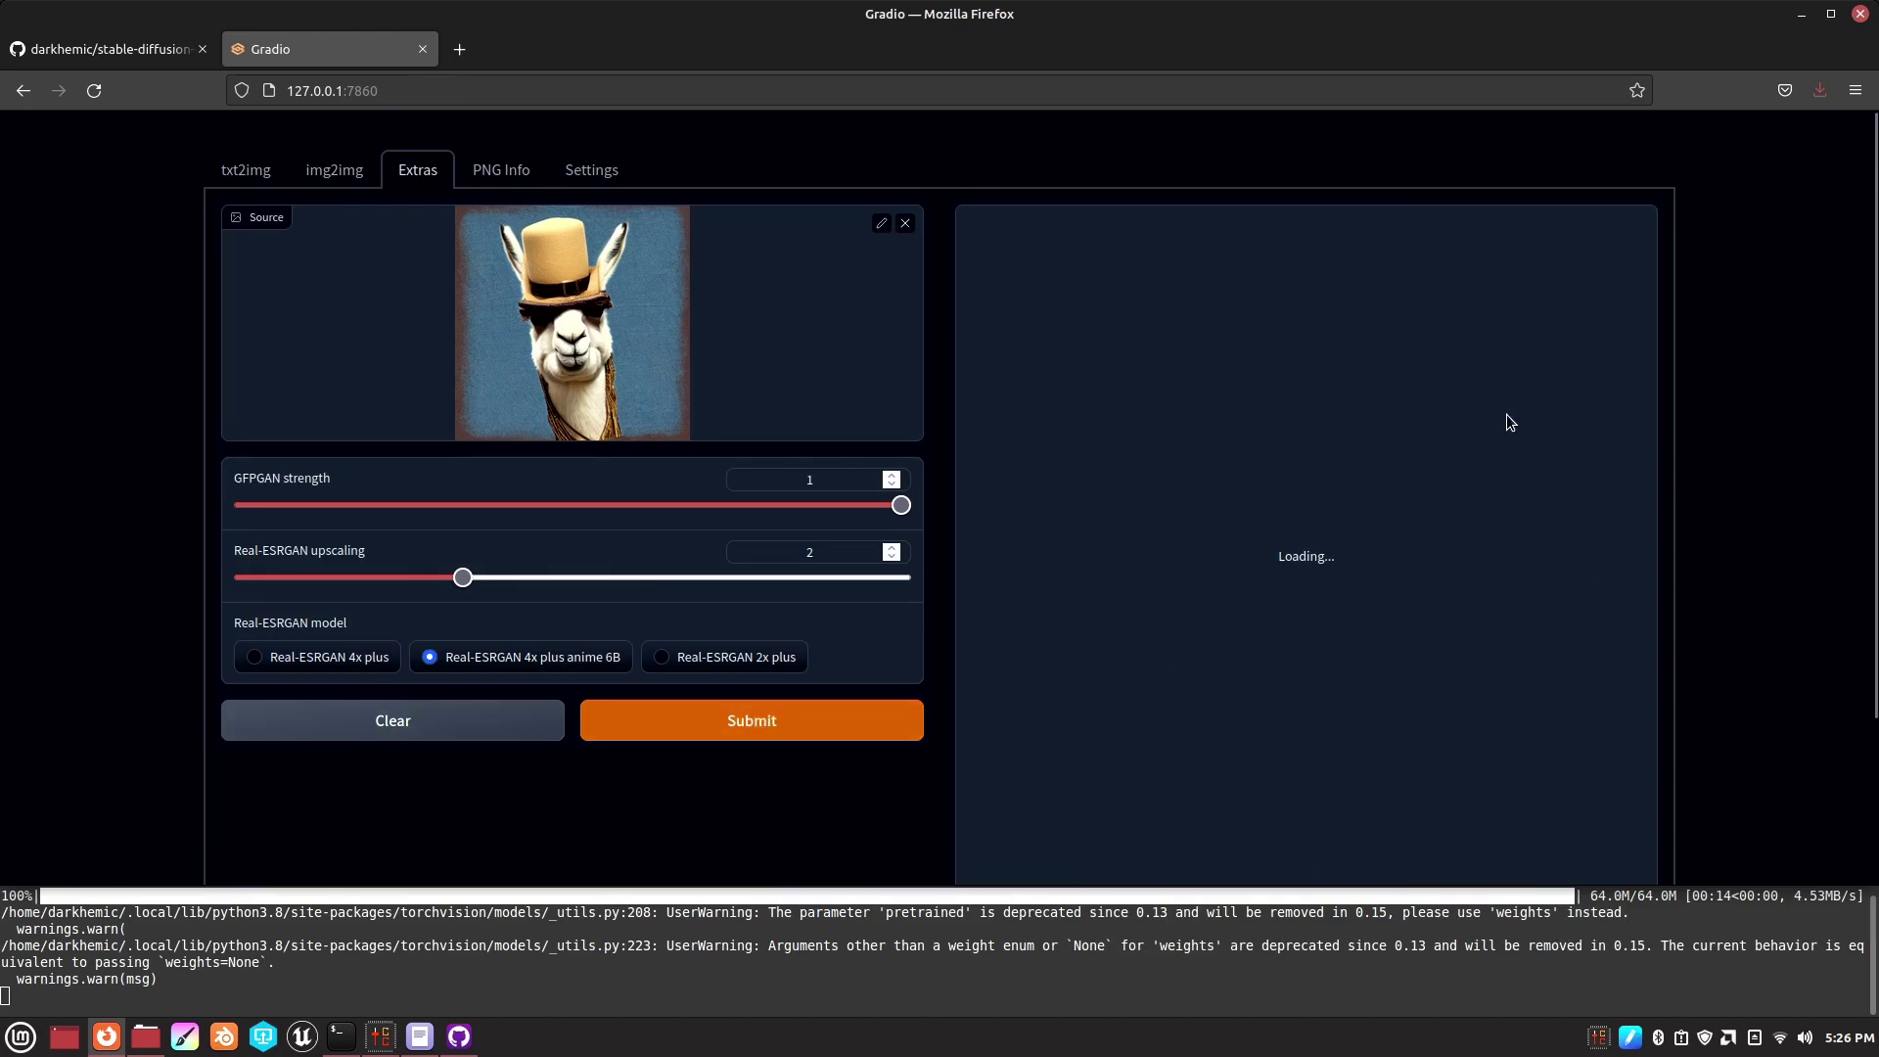
pyautogui.scroll(-2, 1506, 414)
pyautogui.scroll(2, 1502, 434)
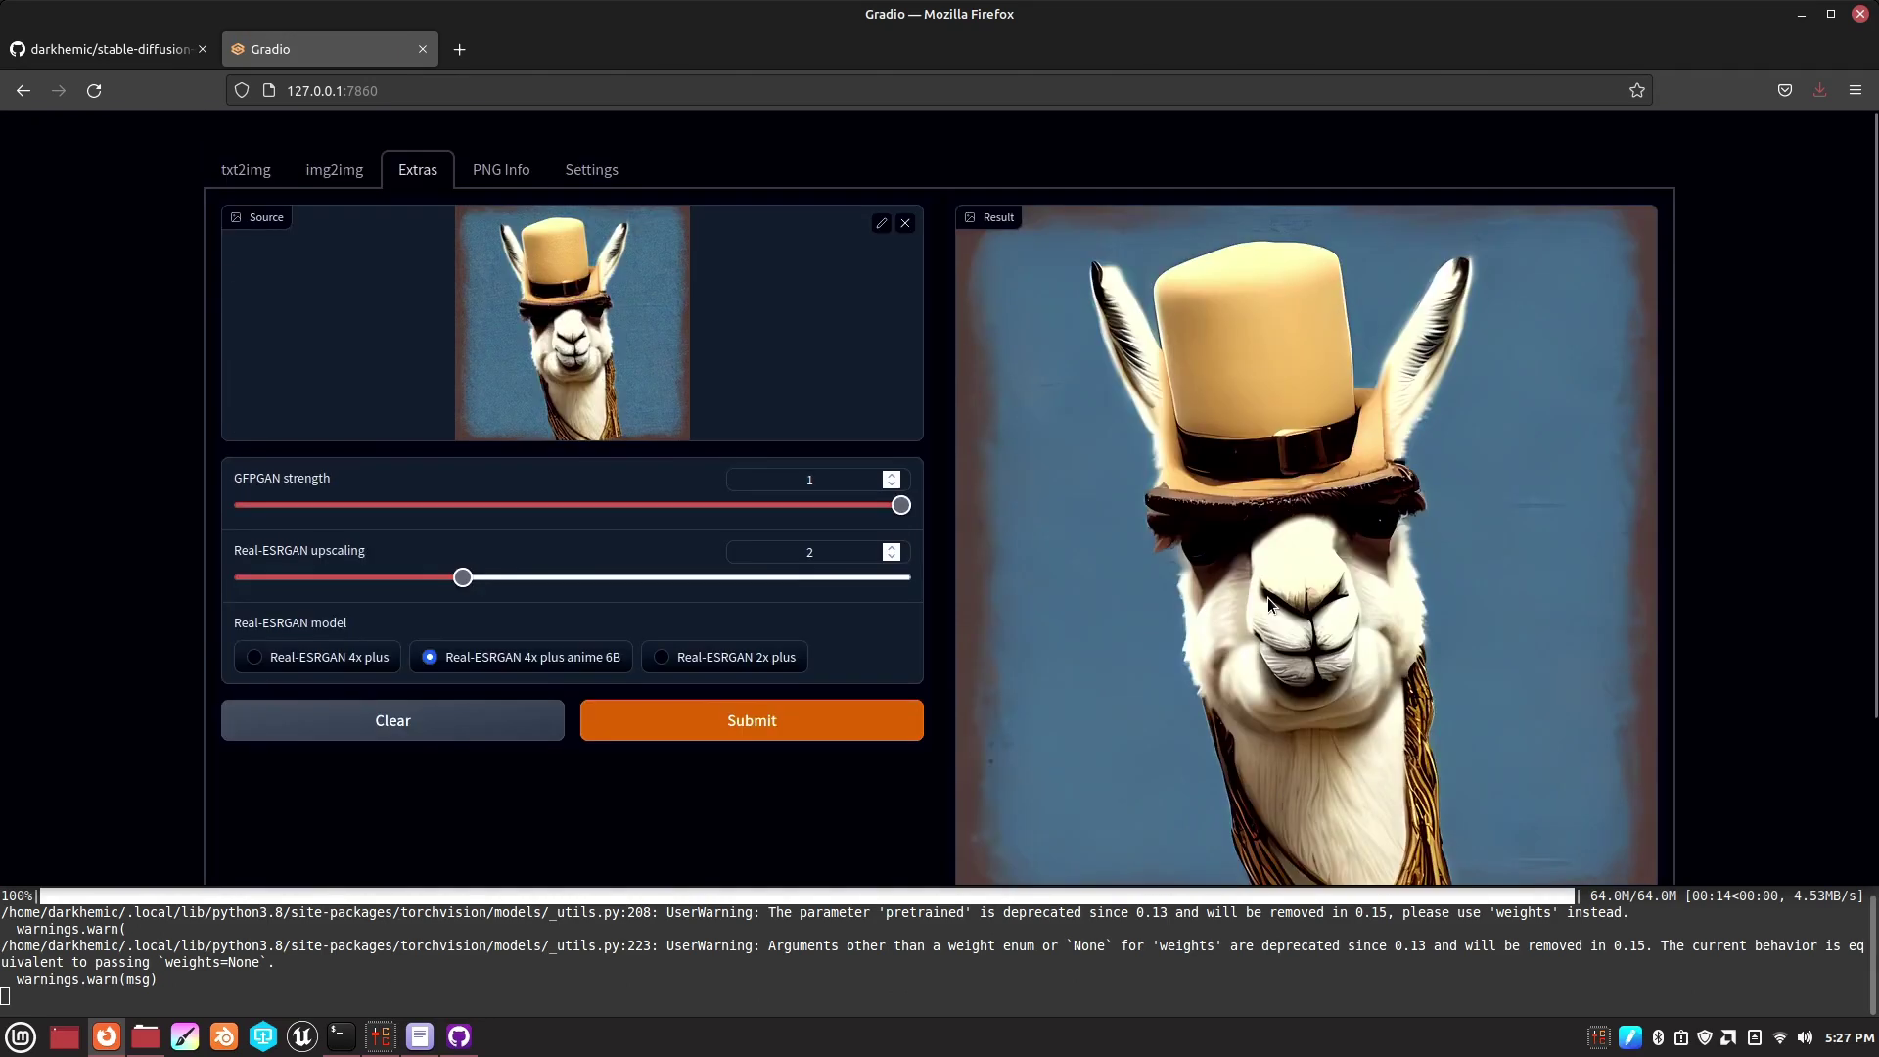
# - In txt2img, enter the prompt 'llama wearing a steampunk hat'
pyautogui.click(245, 174)
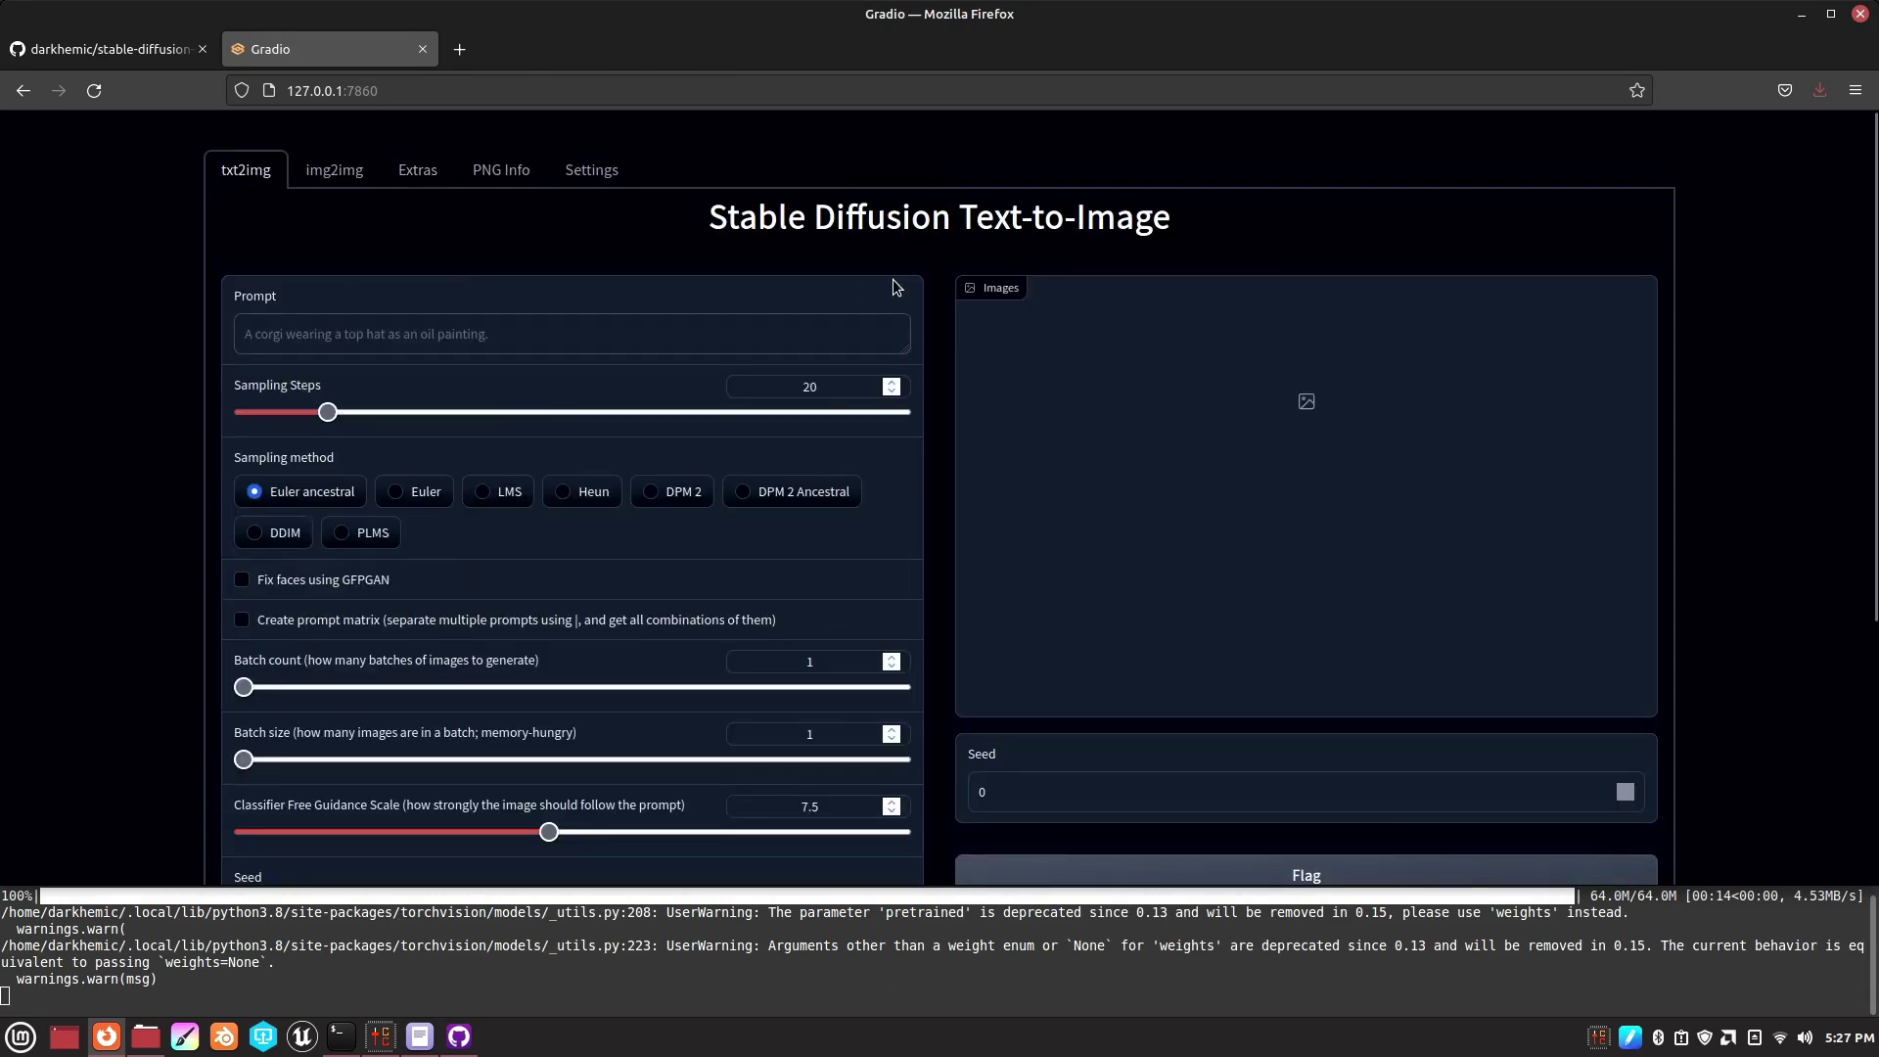
pyautogui.write('llama')
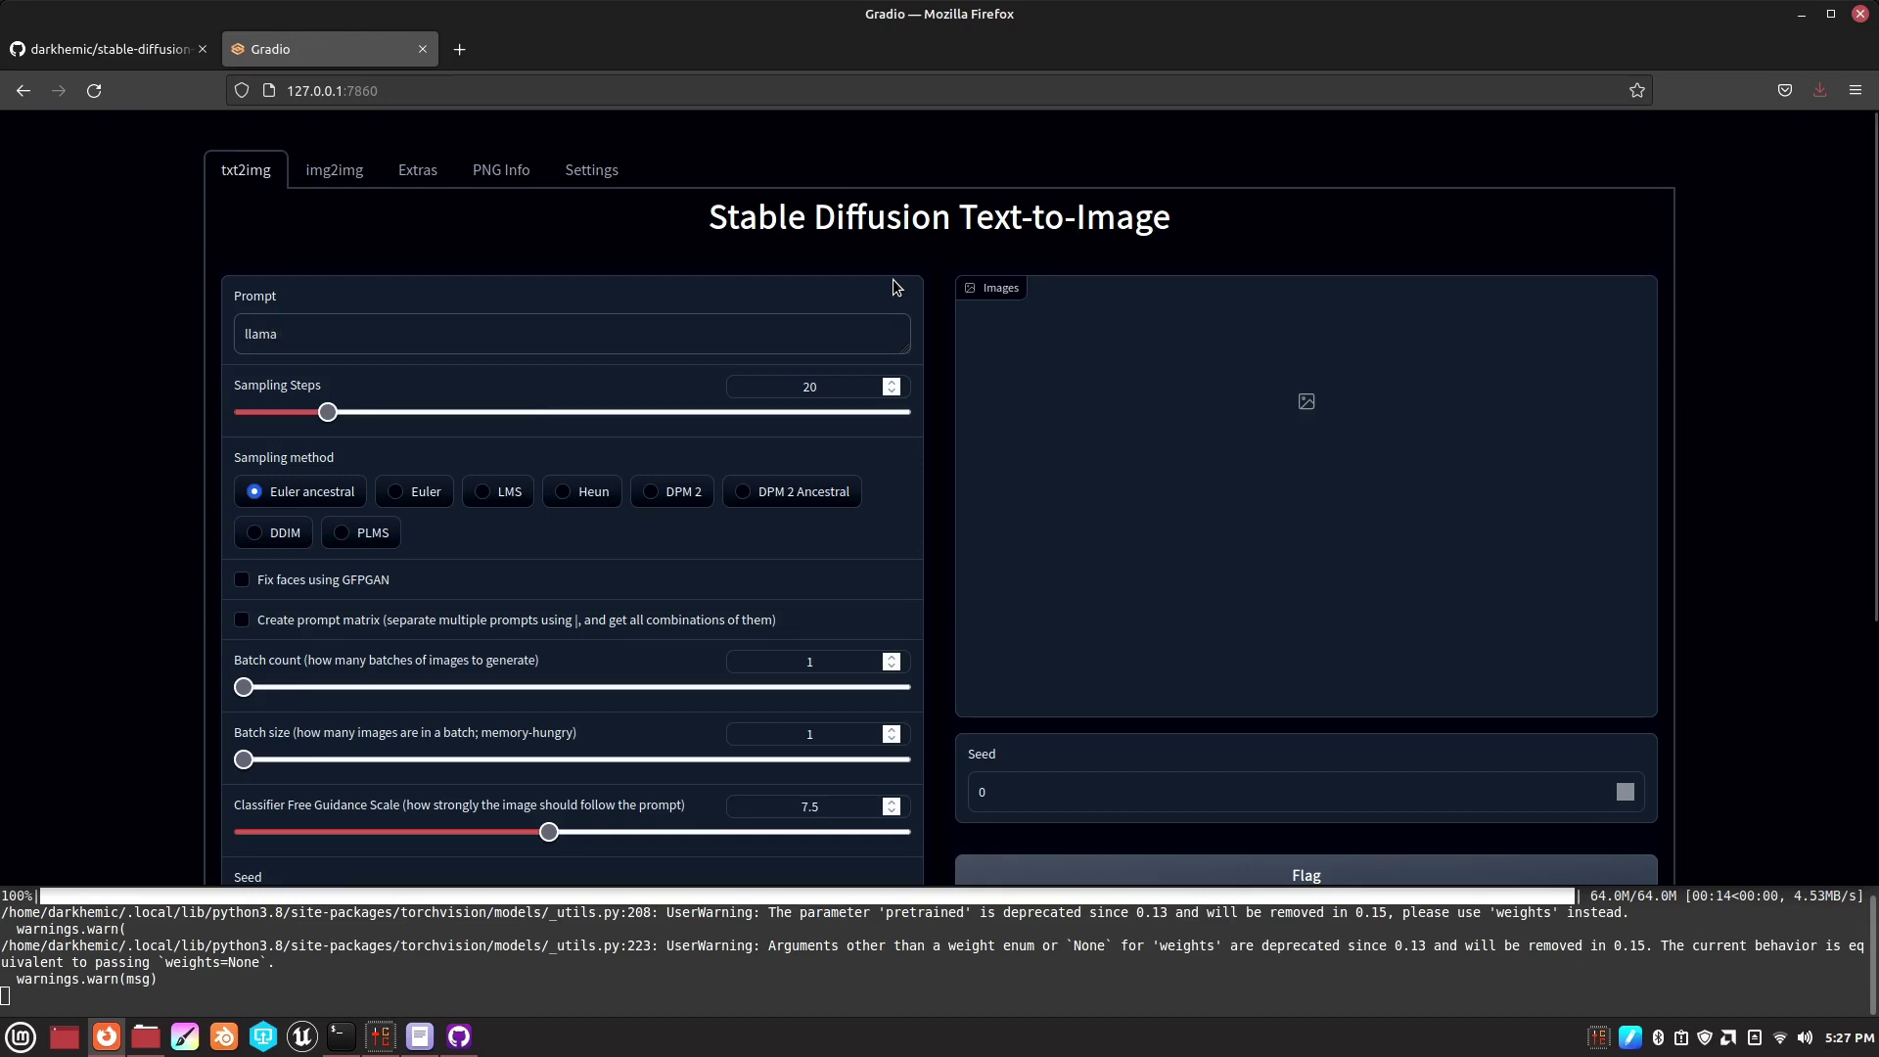
pyautogui.write(' wearing a steampunk hat')
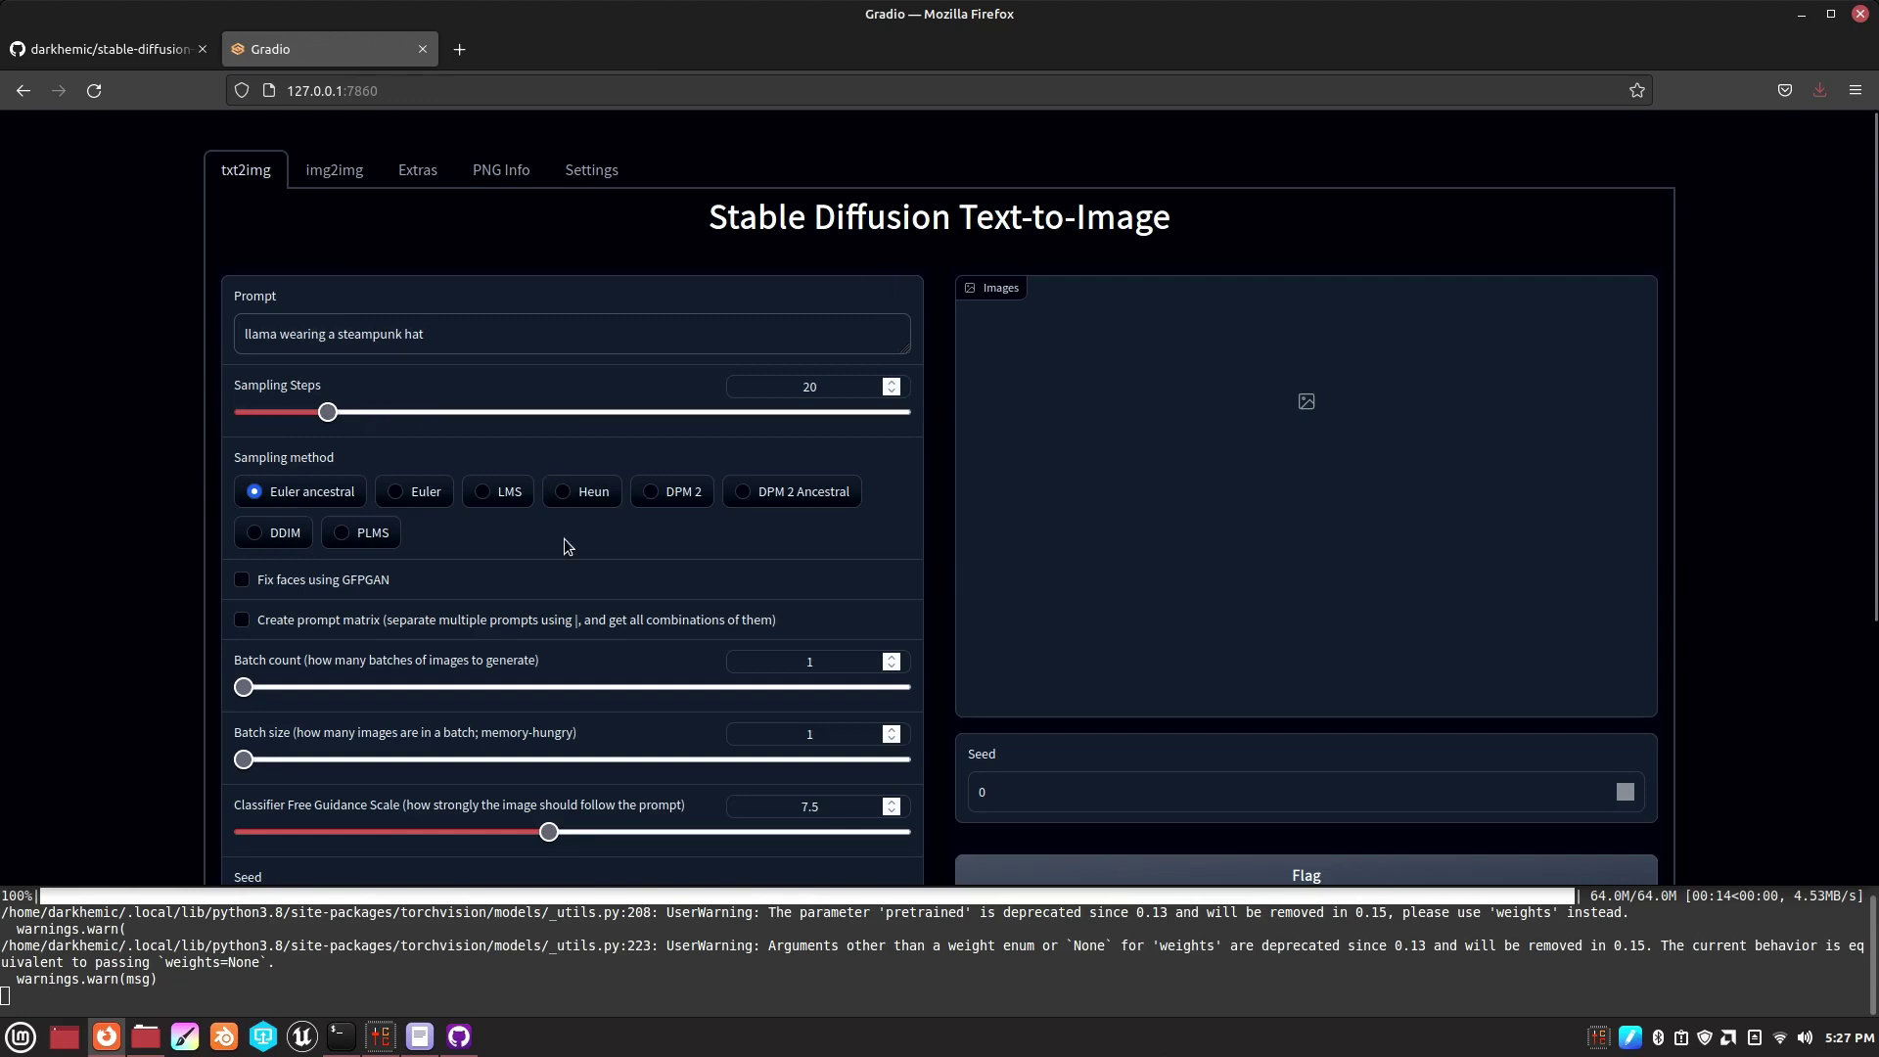
pyautogui.scroll(-3, 564, 539)
pyautogui.scroll(2, 253, 468)
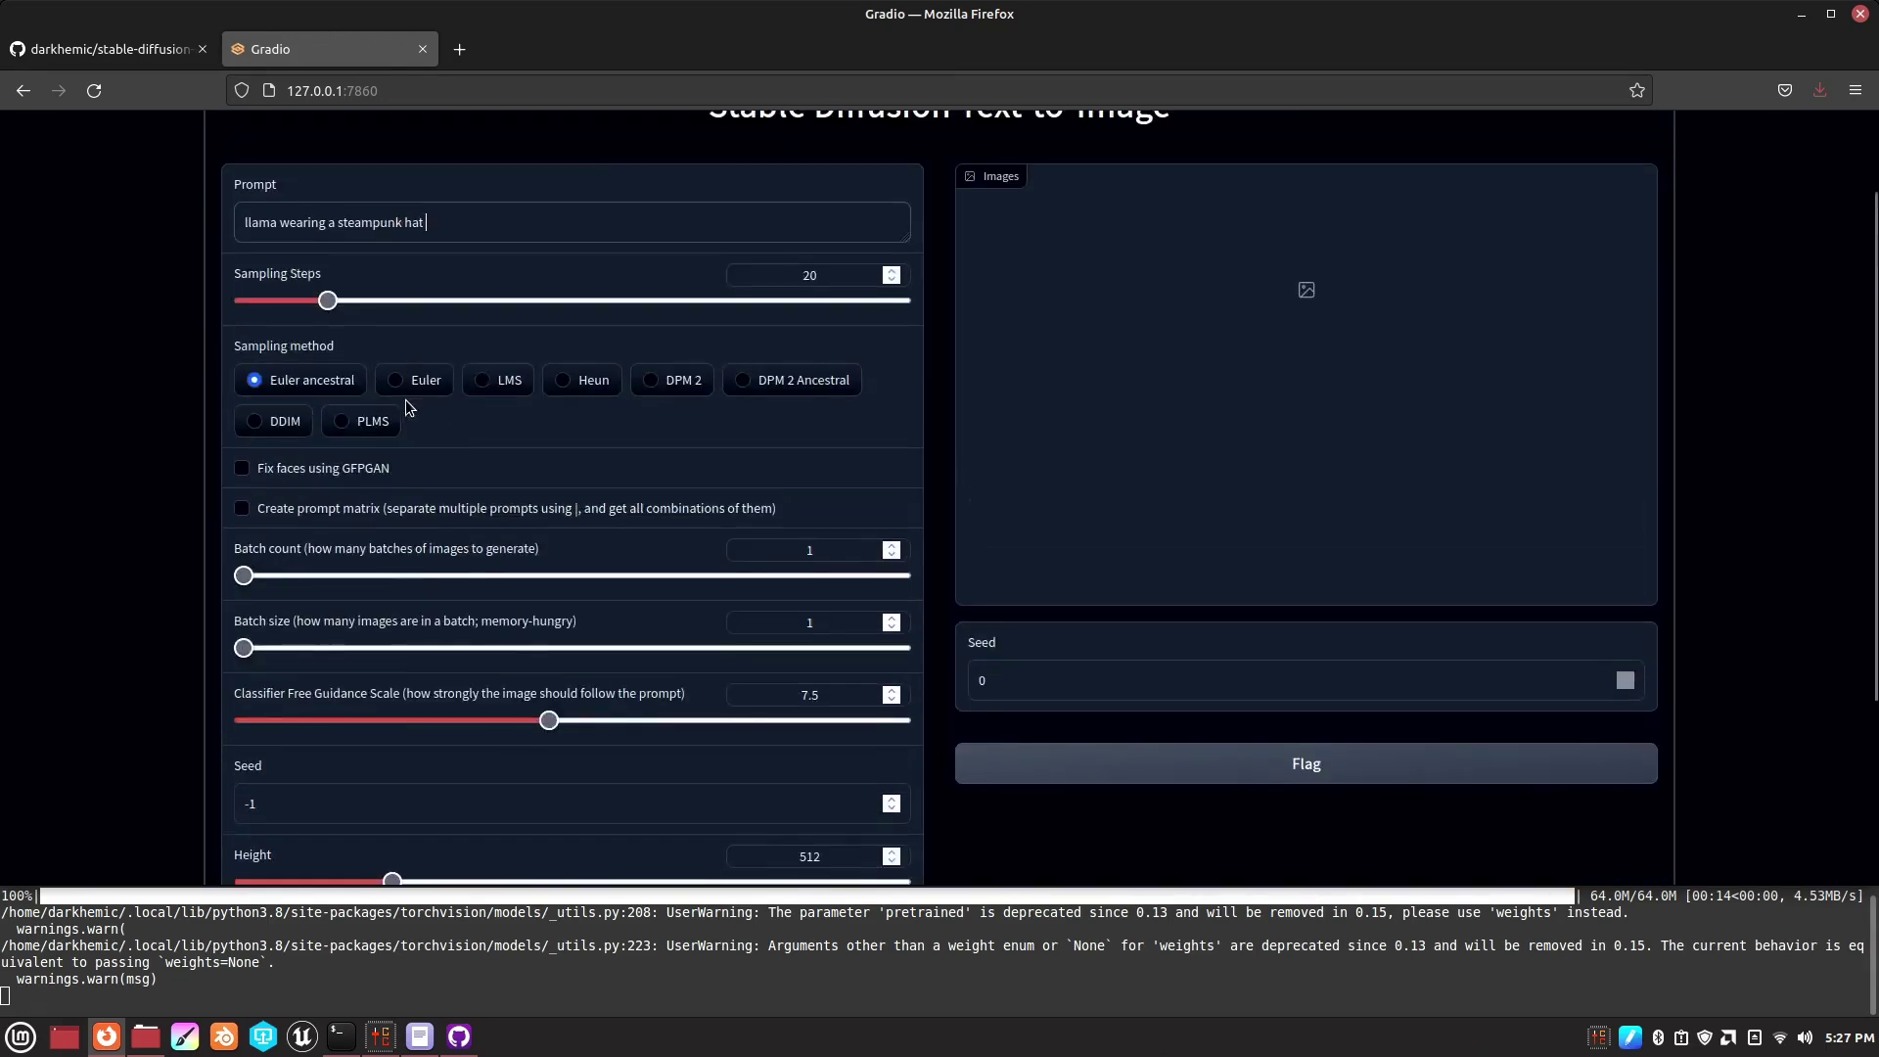
# - Enable GFPGAN face fixing, choose DDIM sampling, and generate the llama image
pyautogui.click(256, 470)
pyautogui.scroll(-2, 601, 507)
pyautogui.scroll(2, 392, 440)
pyautogui.click(272, 421)
pyautogui.scroll(-2, 568, 477)
pyautogui.click(695, 783)
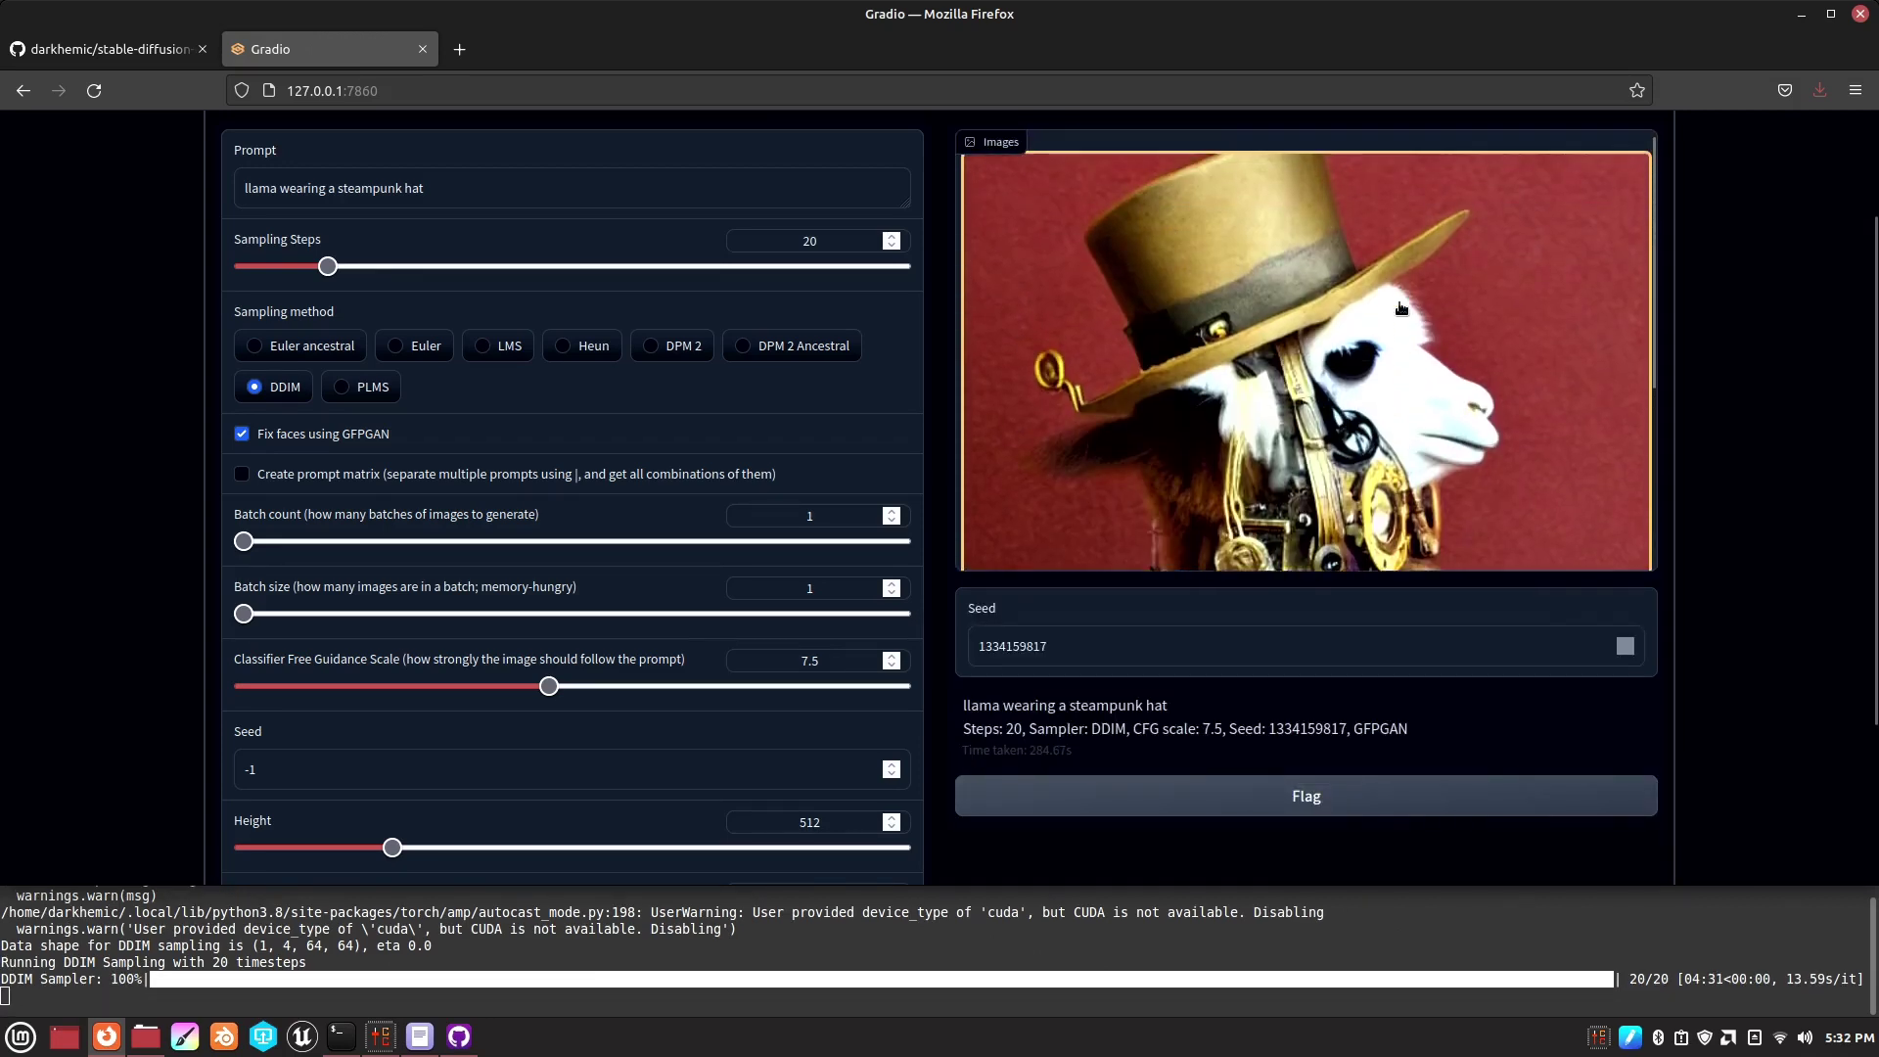
# - Replace the prompt with 'portrait of noble king from fantasy movie'
pyautogui.scroll(-2, 1401, 311)
pyautogui.scroll(4, 1401, 313)
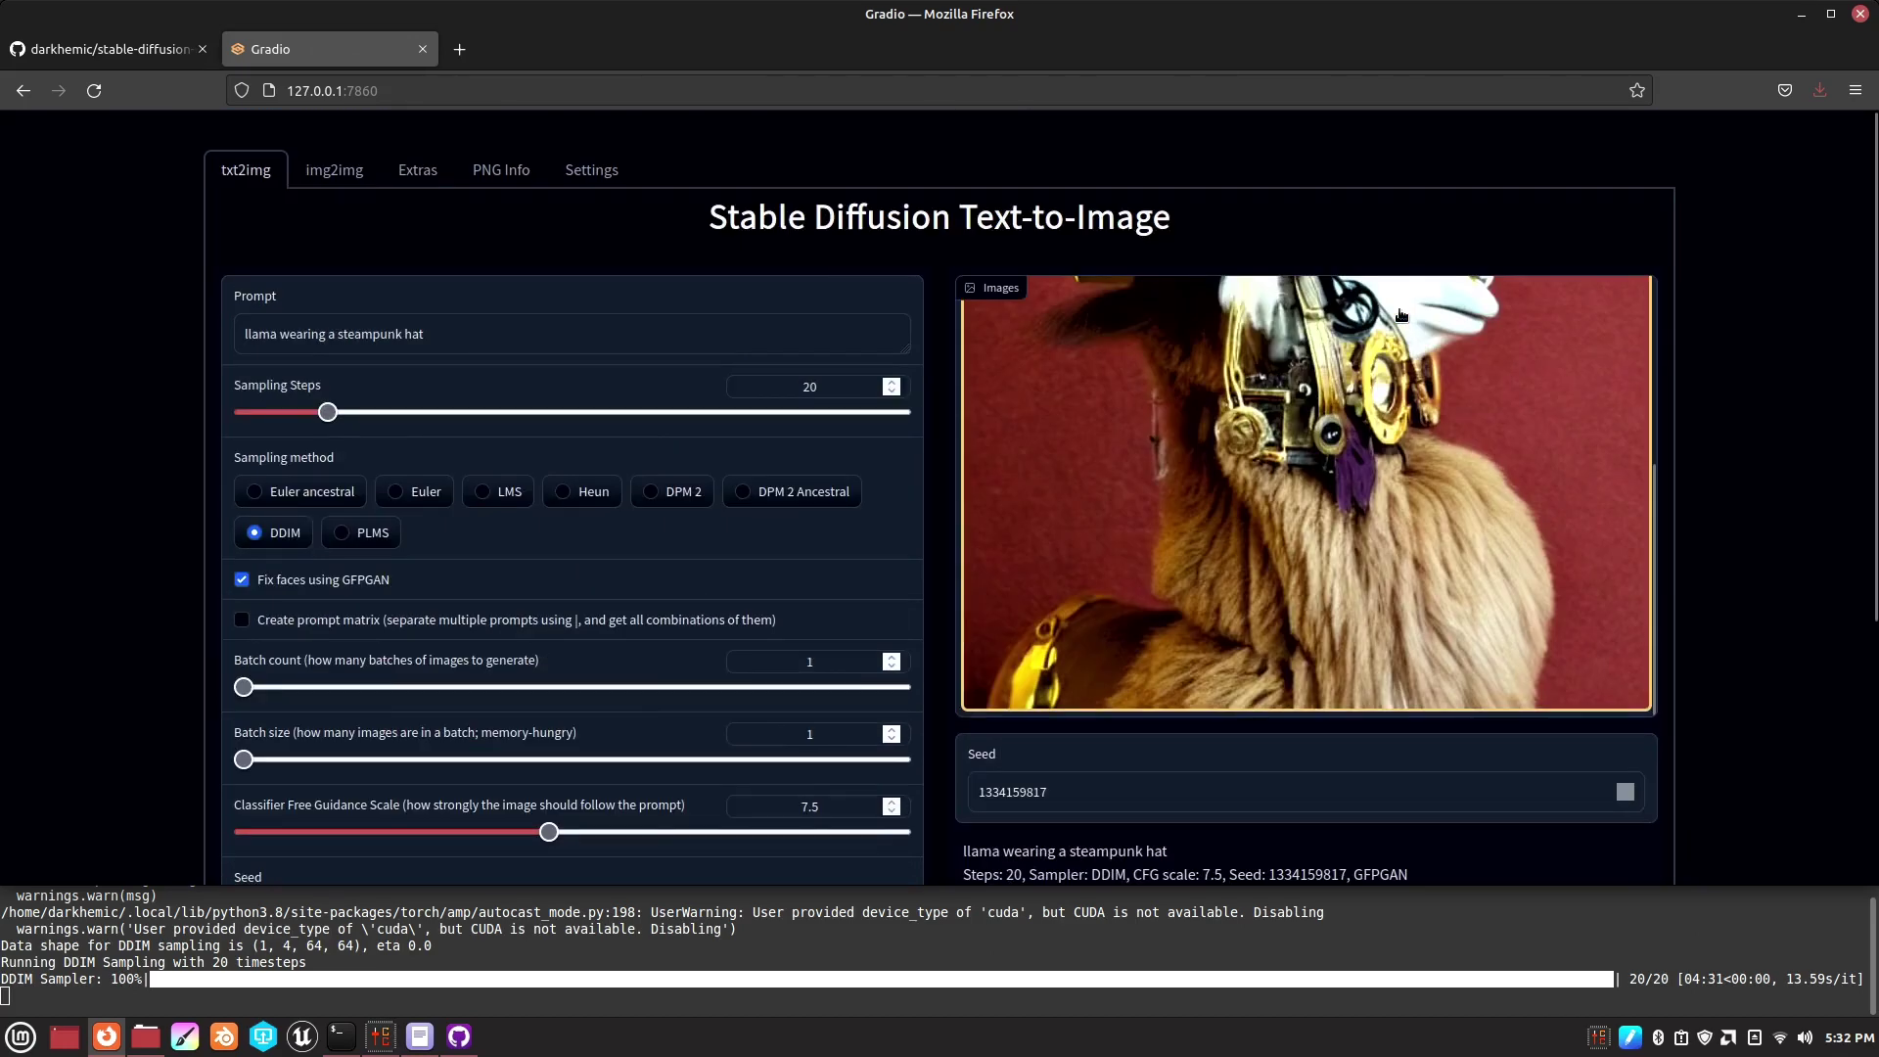
pyautogui.tripleClick(431, 301)
pyautogui.write('portrait of noble king from fantasy movie')
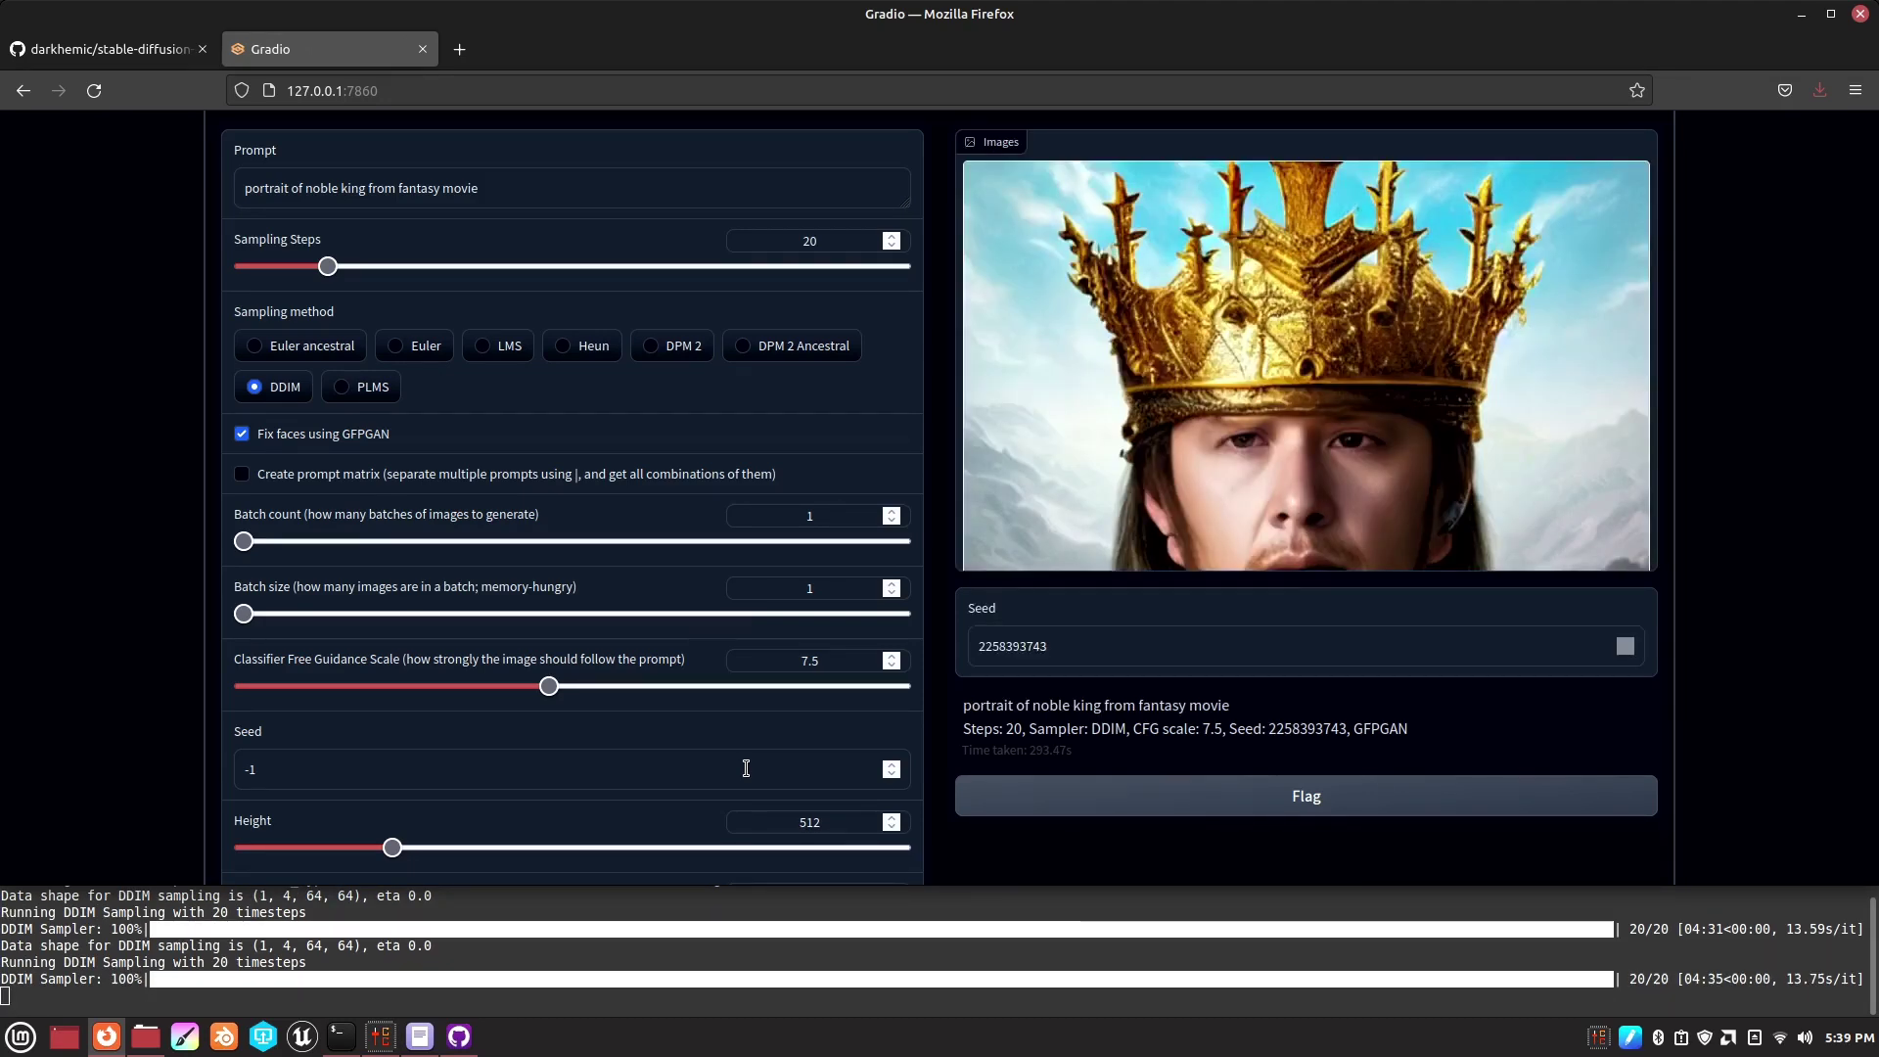
pyautogui.scroll(-3, 1354, 445)
pyautogui.scroll(3, 1355, 445)
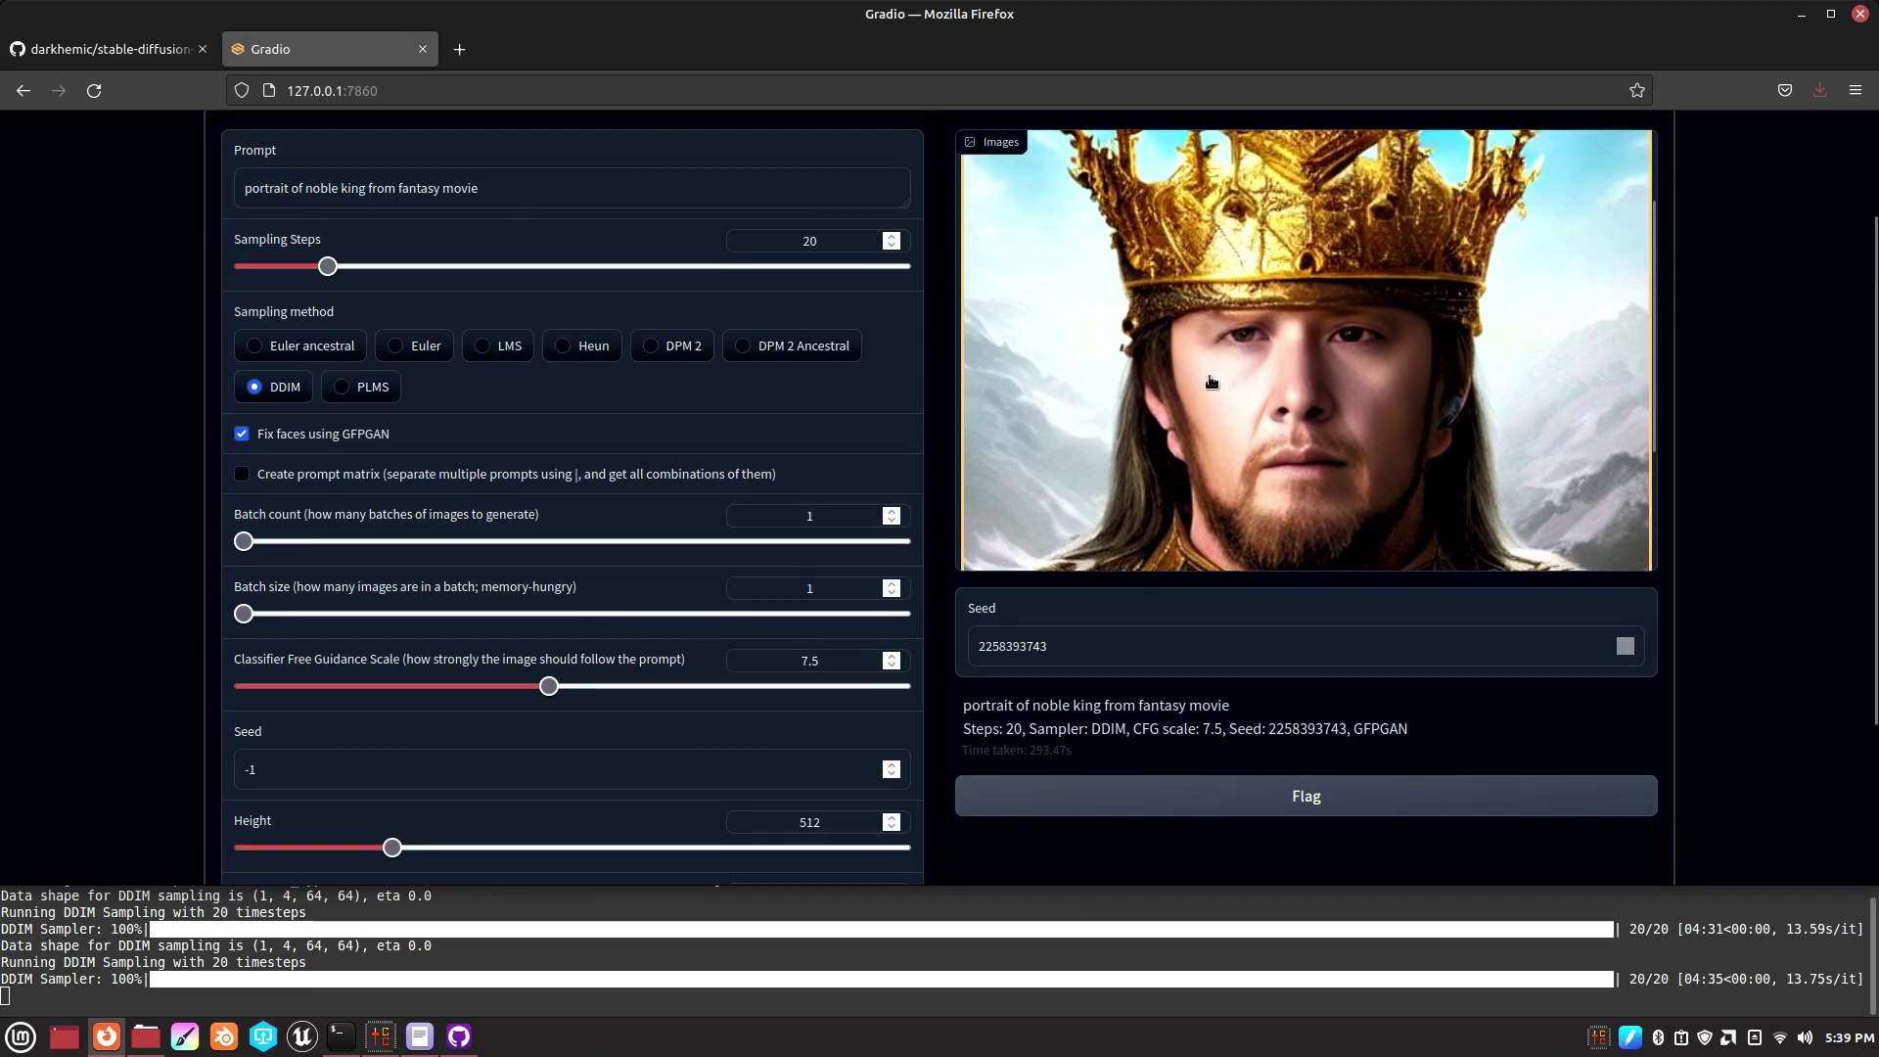
pyautogui.click(242, 435)
pyautogui.scroll(1, 673, 460)
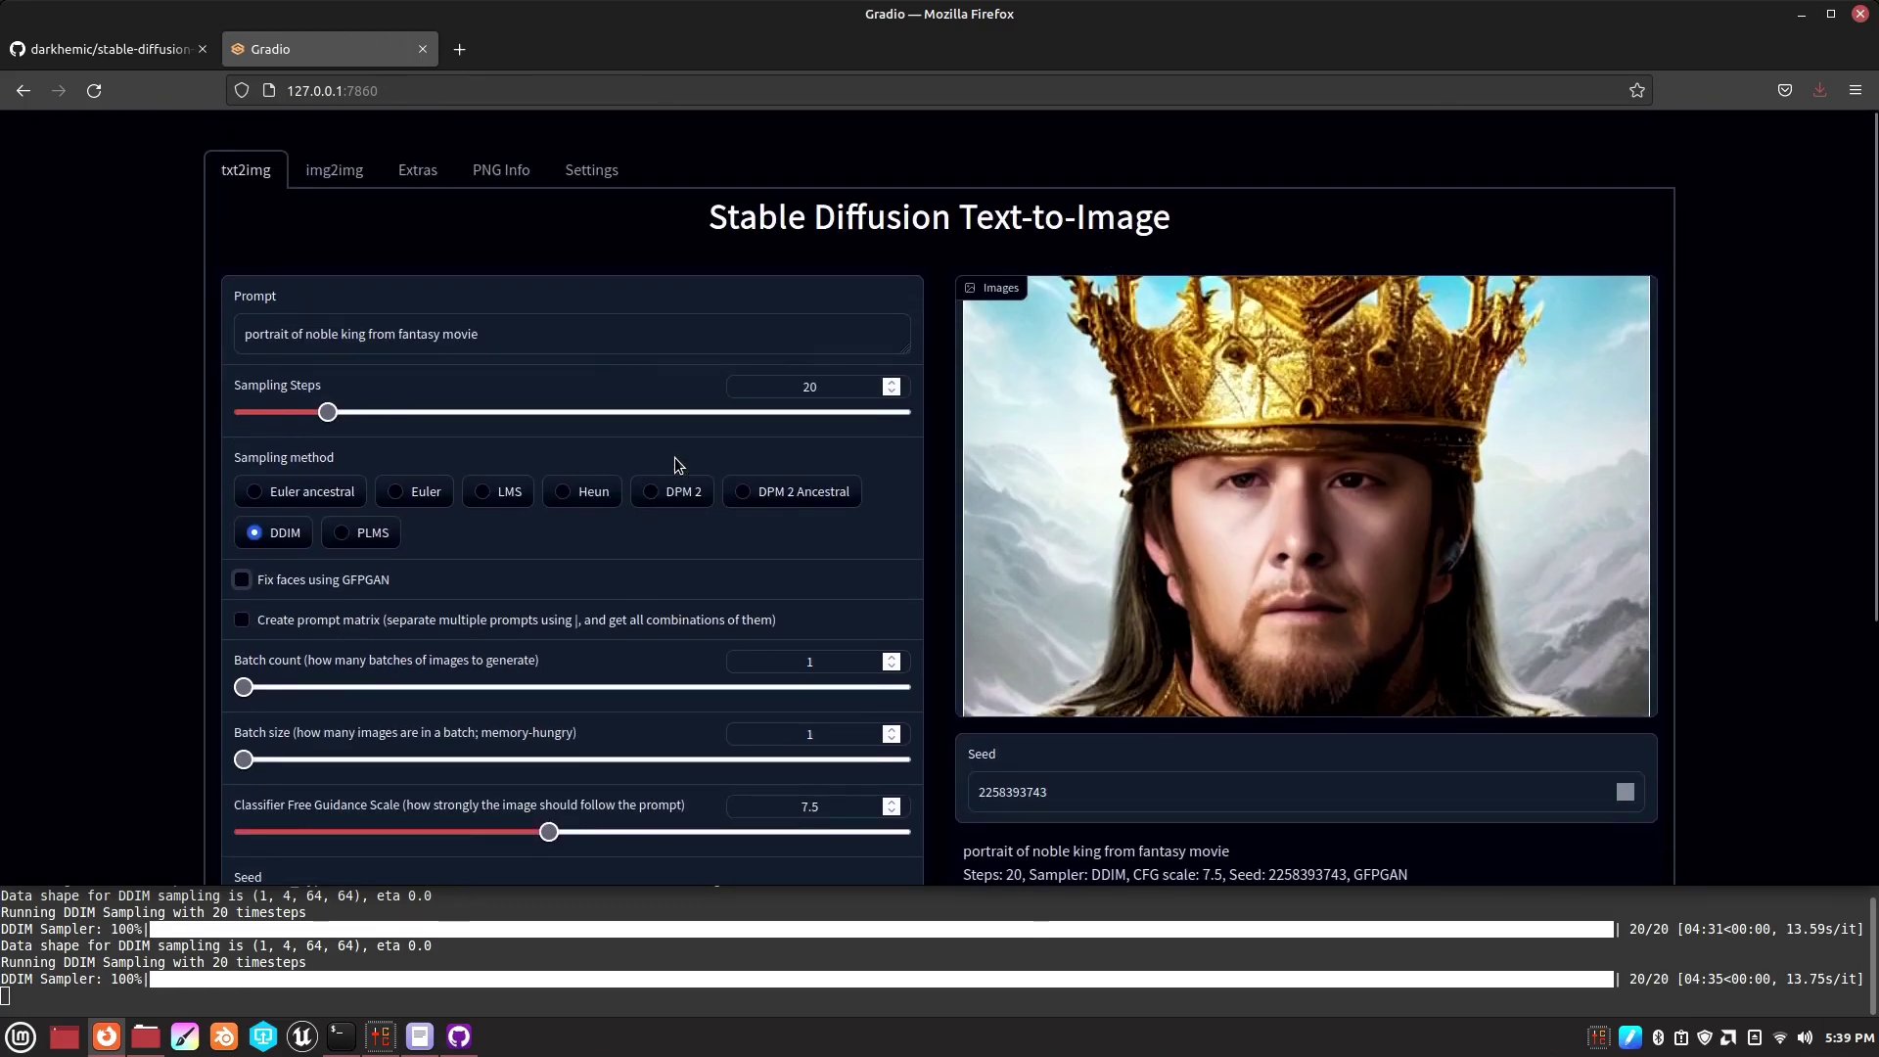
pyautogui.scroll(-4, 673, 460)
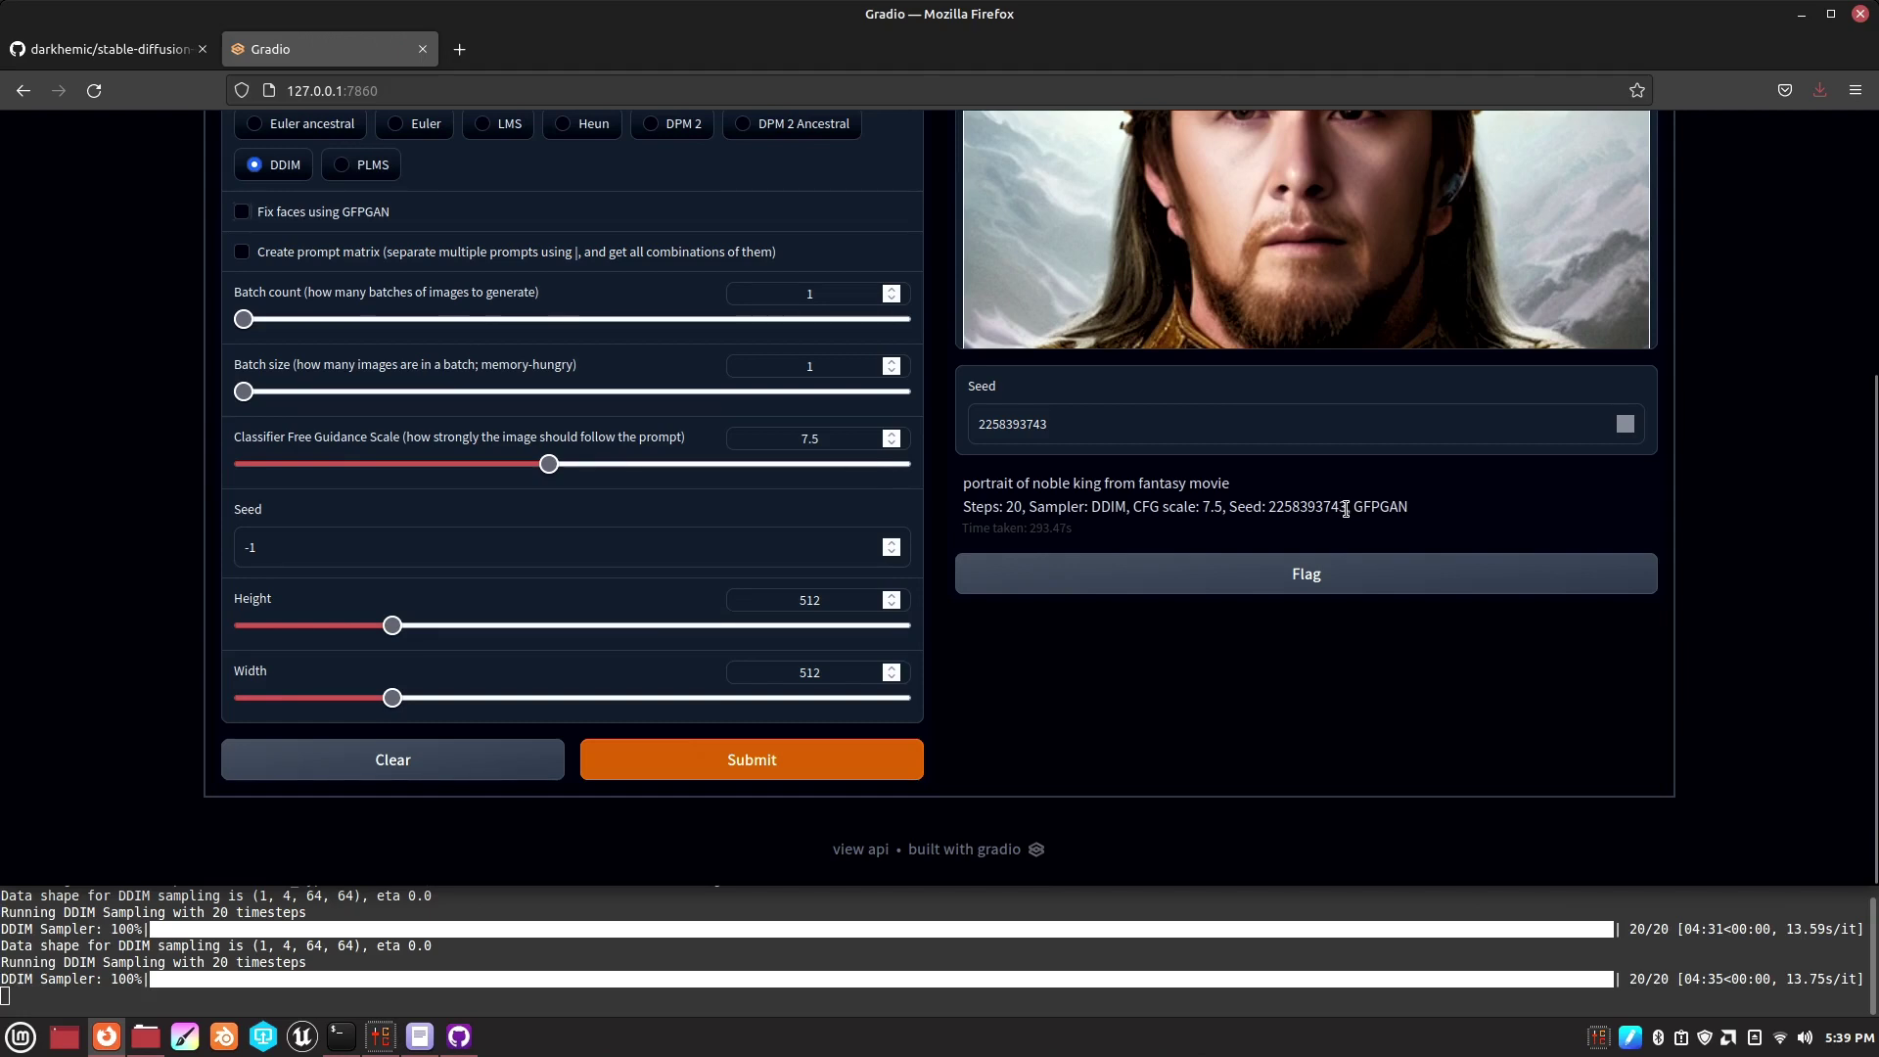
pyautogui.doubleClick(1280, 507)
pyautogui.rightClick(1280, 509)
pyautogui.click(1305, 529)
pyautogui.moveTo(315, 553); pyautogui.dragTo(236, 546)
pyautogui.rightClick(260, 545)
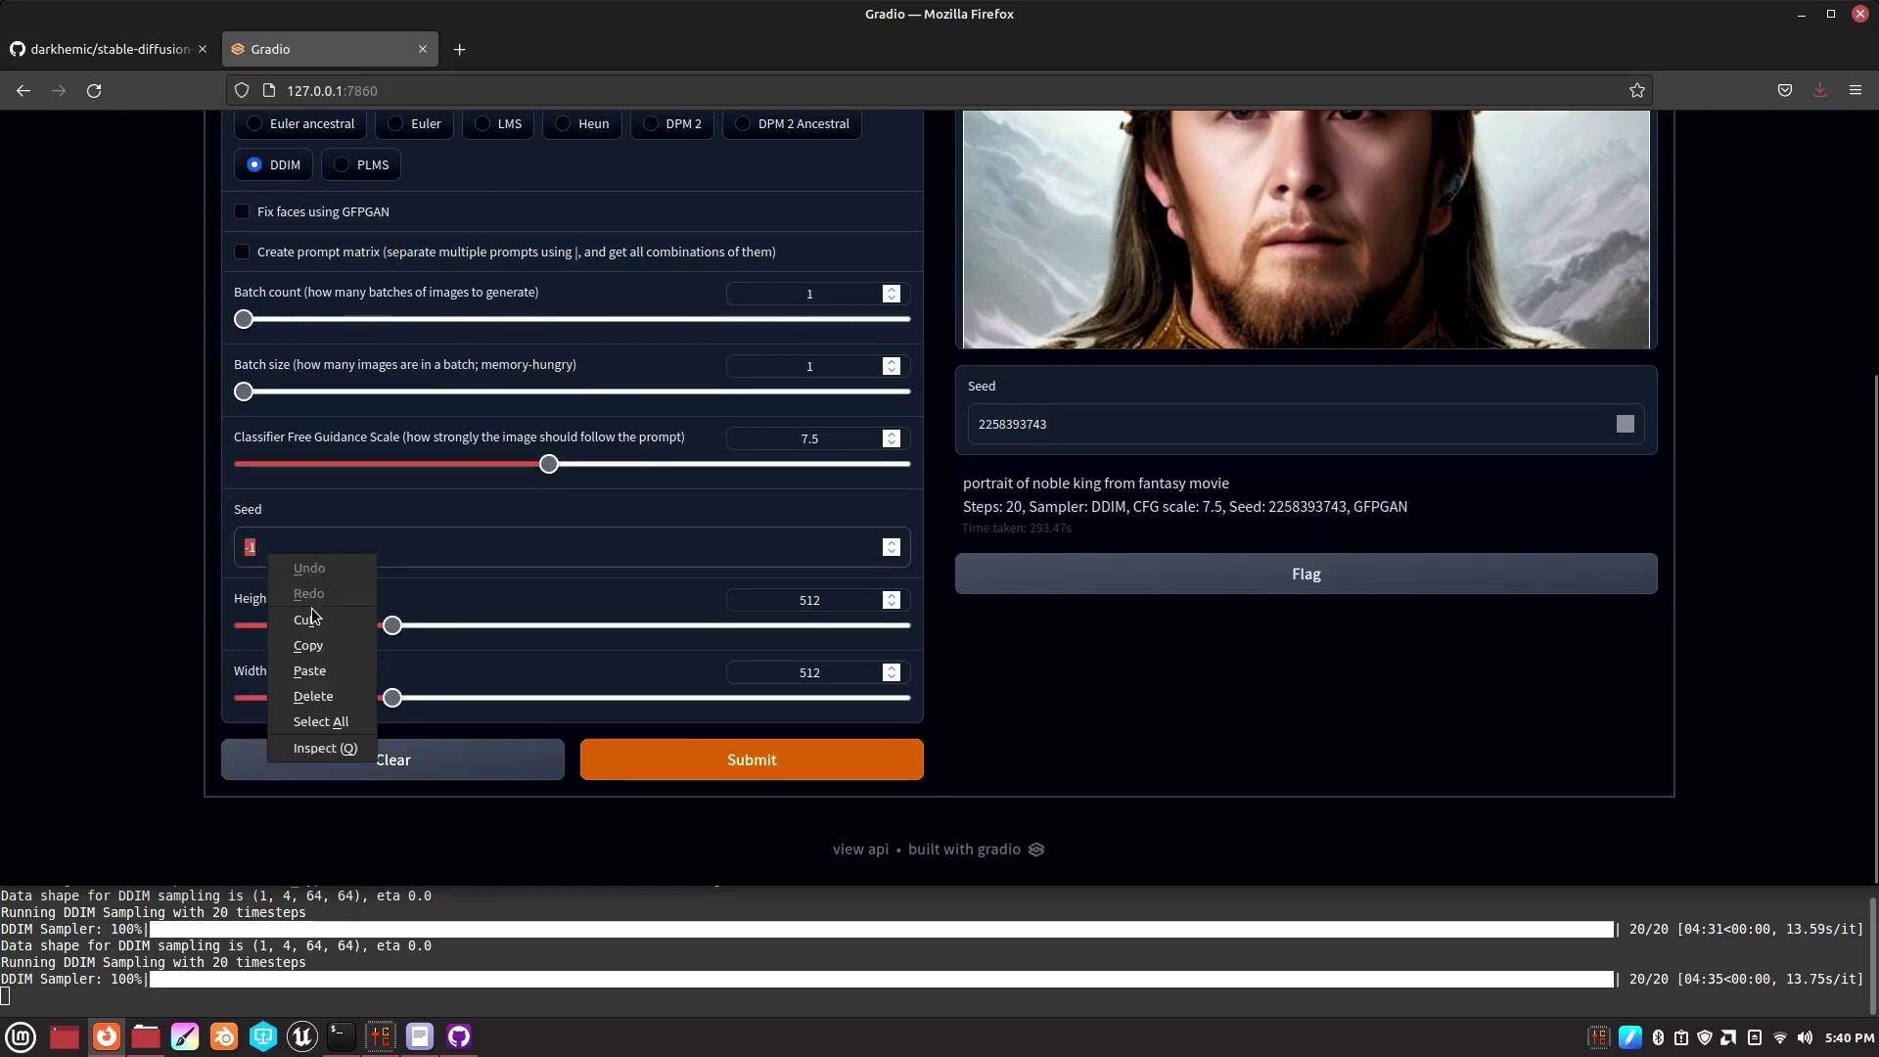
pyautogui.click(303, 671)
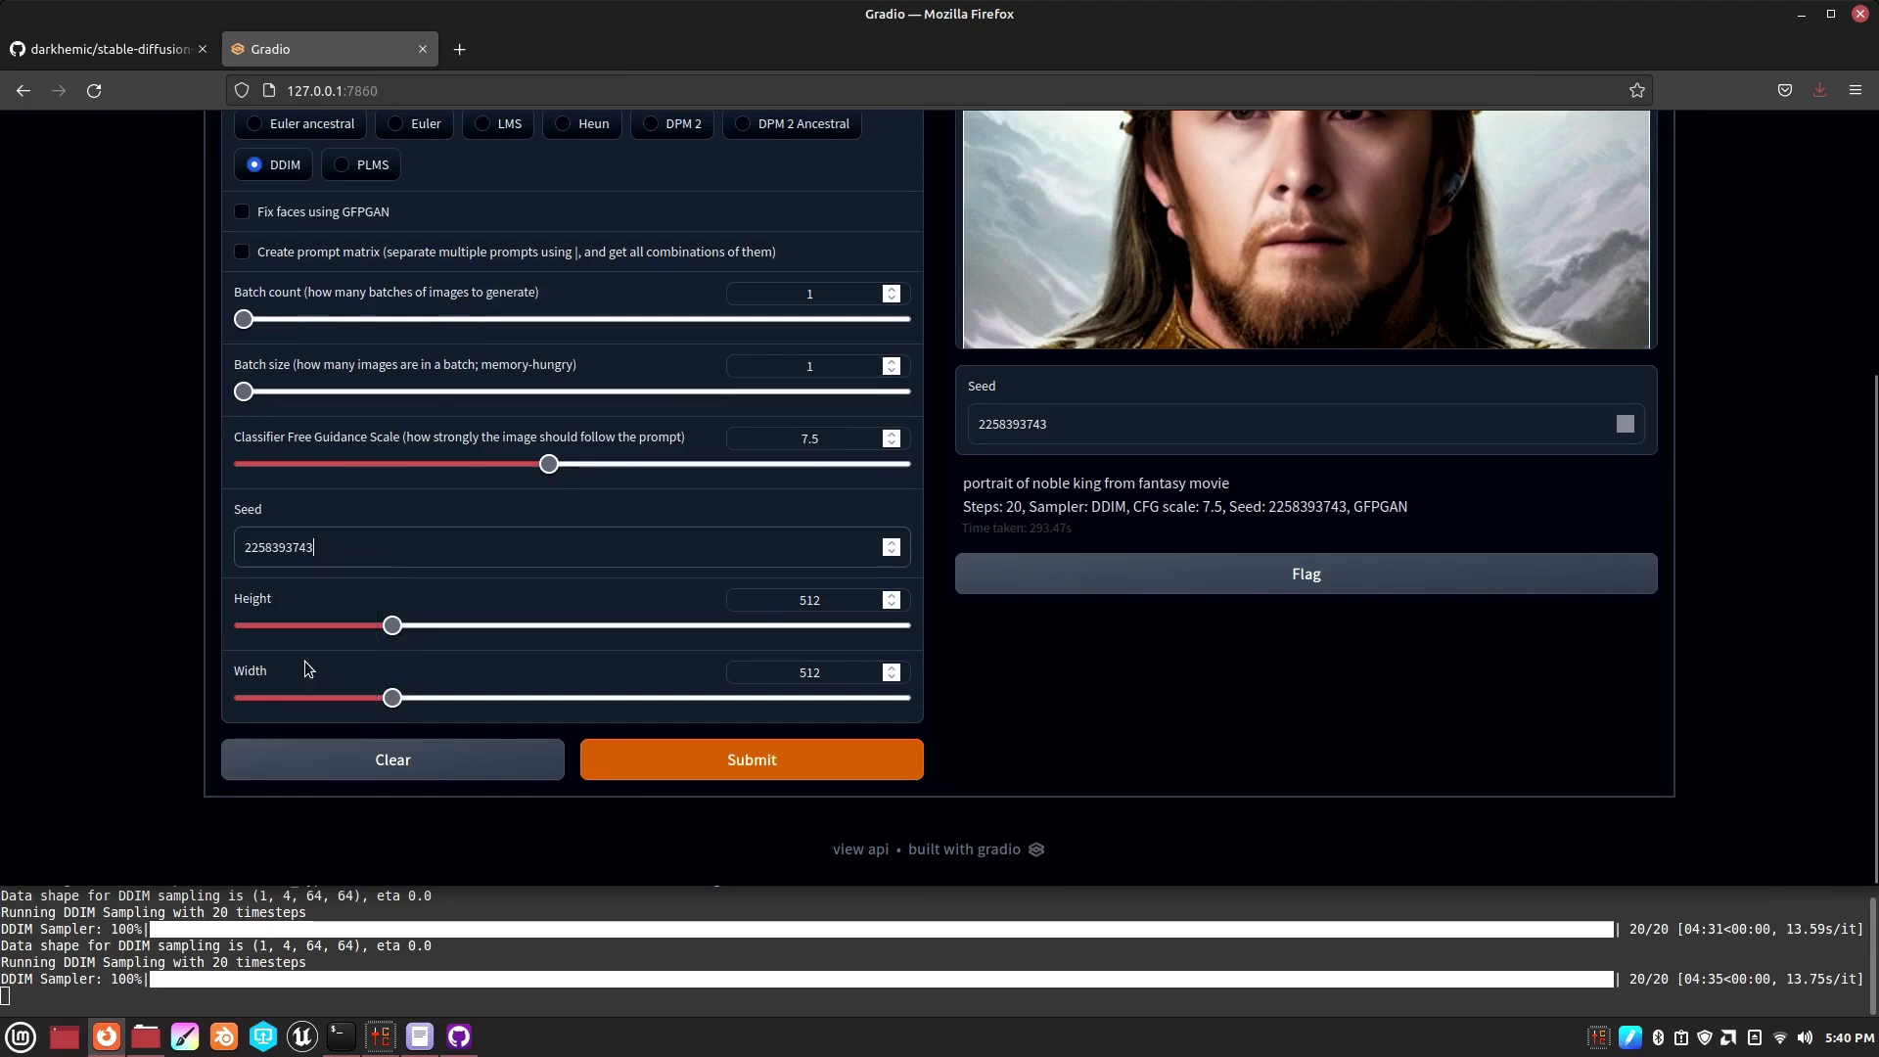
pyautogui.click(775, 766)
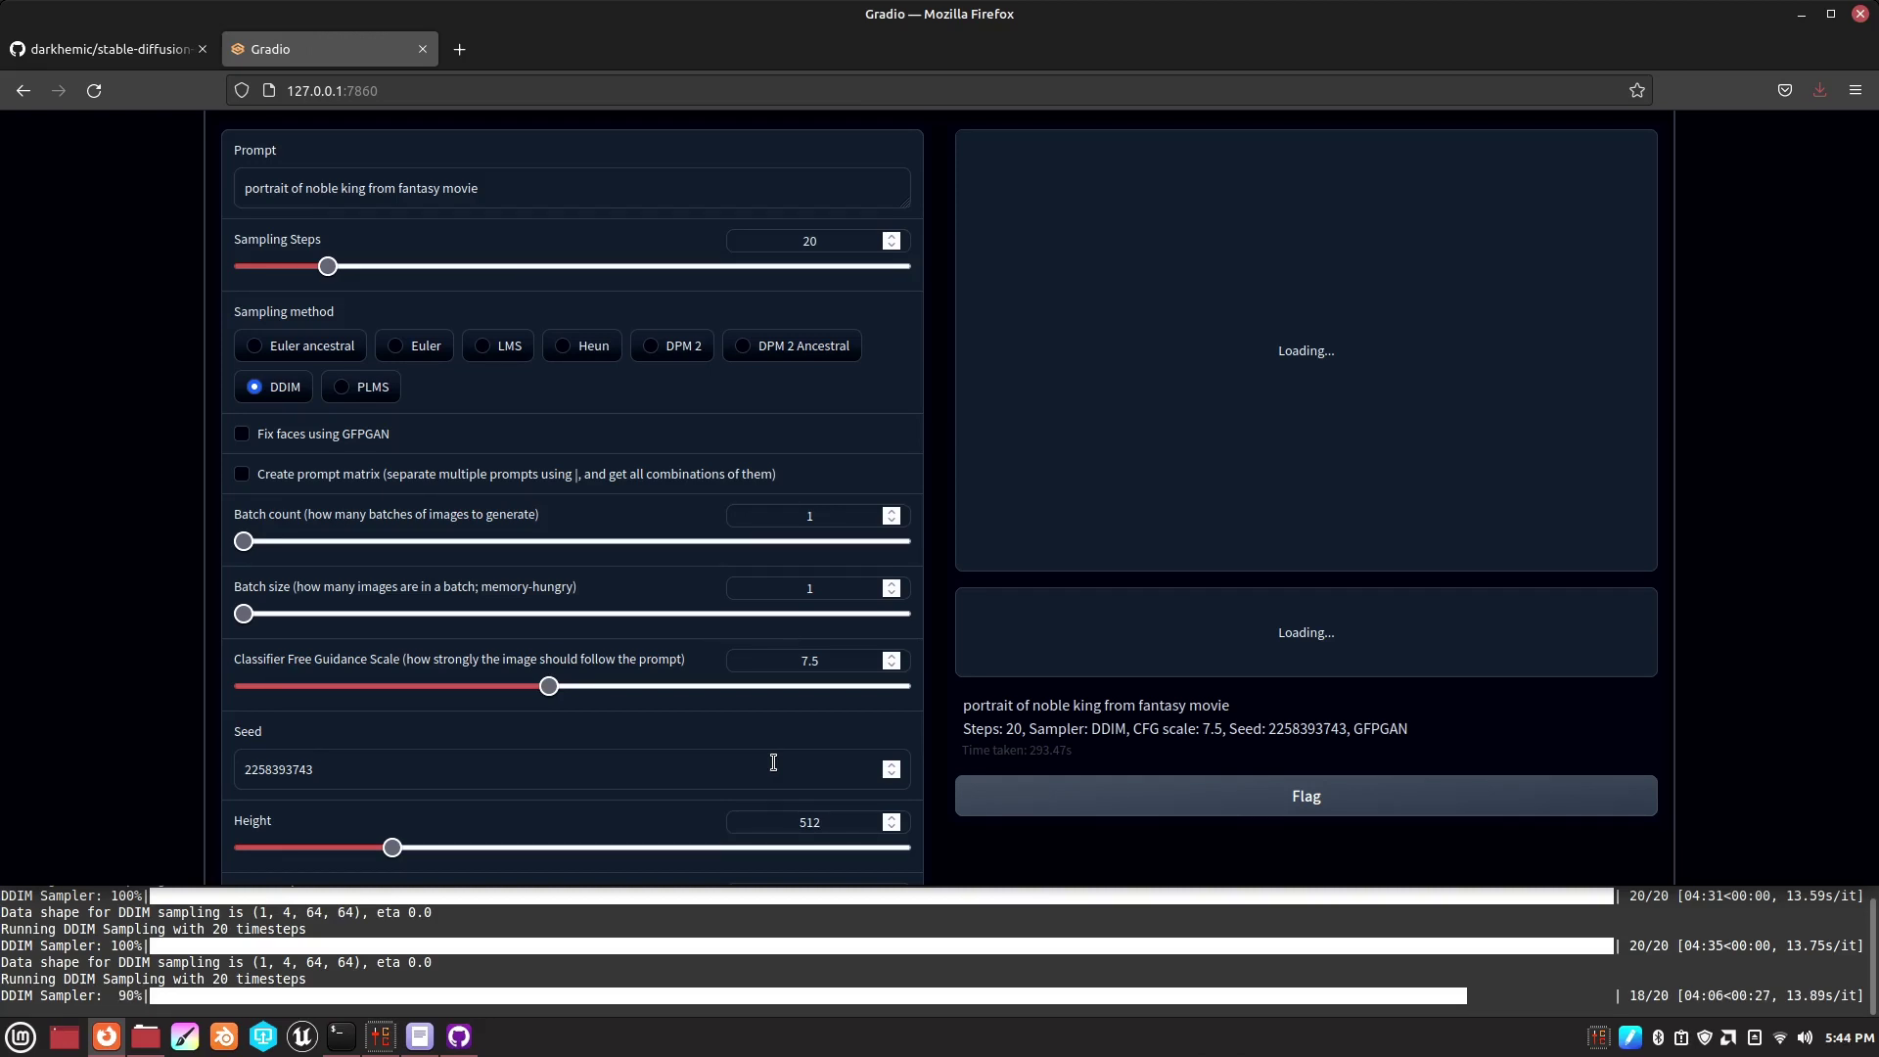
# - Browse to stable-diffusion-cpuonly-main/outputs/txt2img-samples/samples and open the 00001 king portrait
pyautogui.press('super+e')
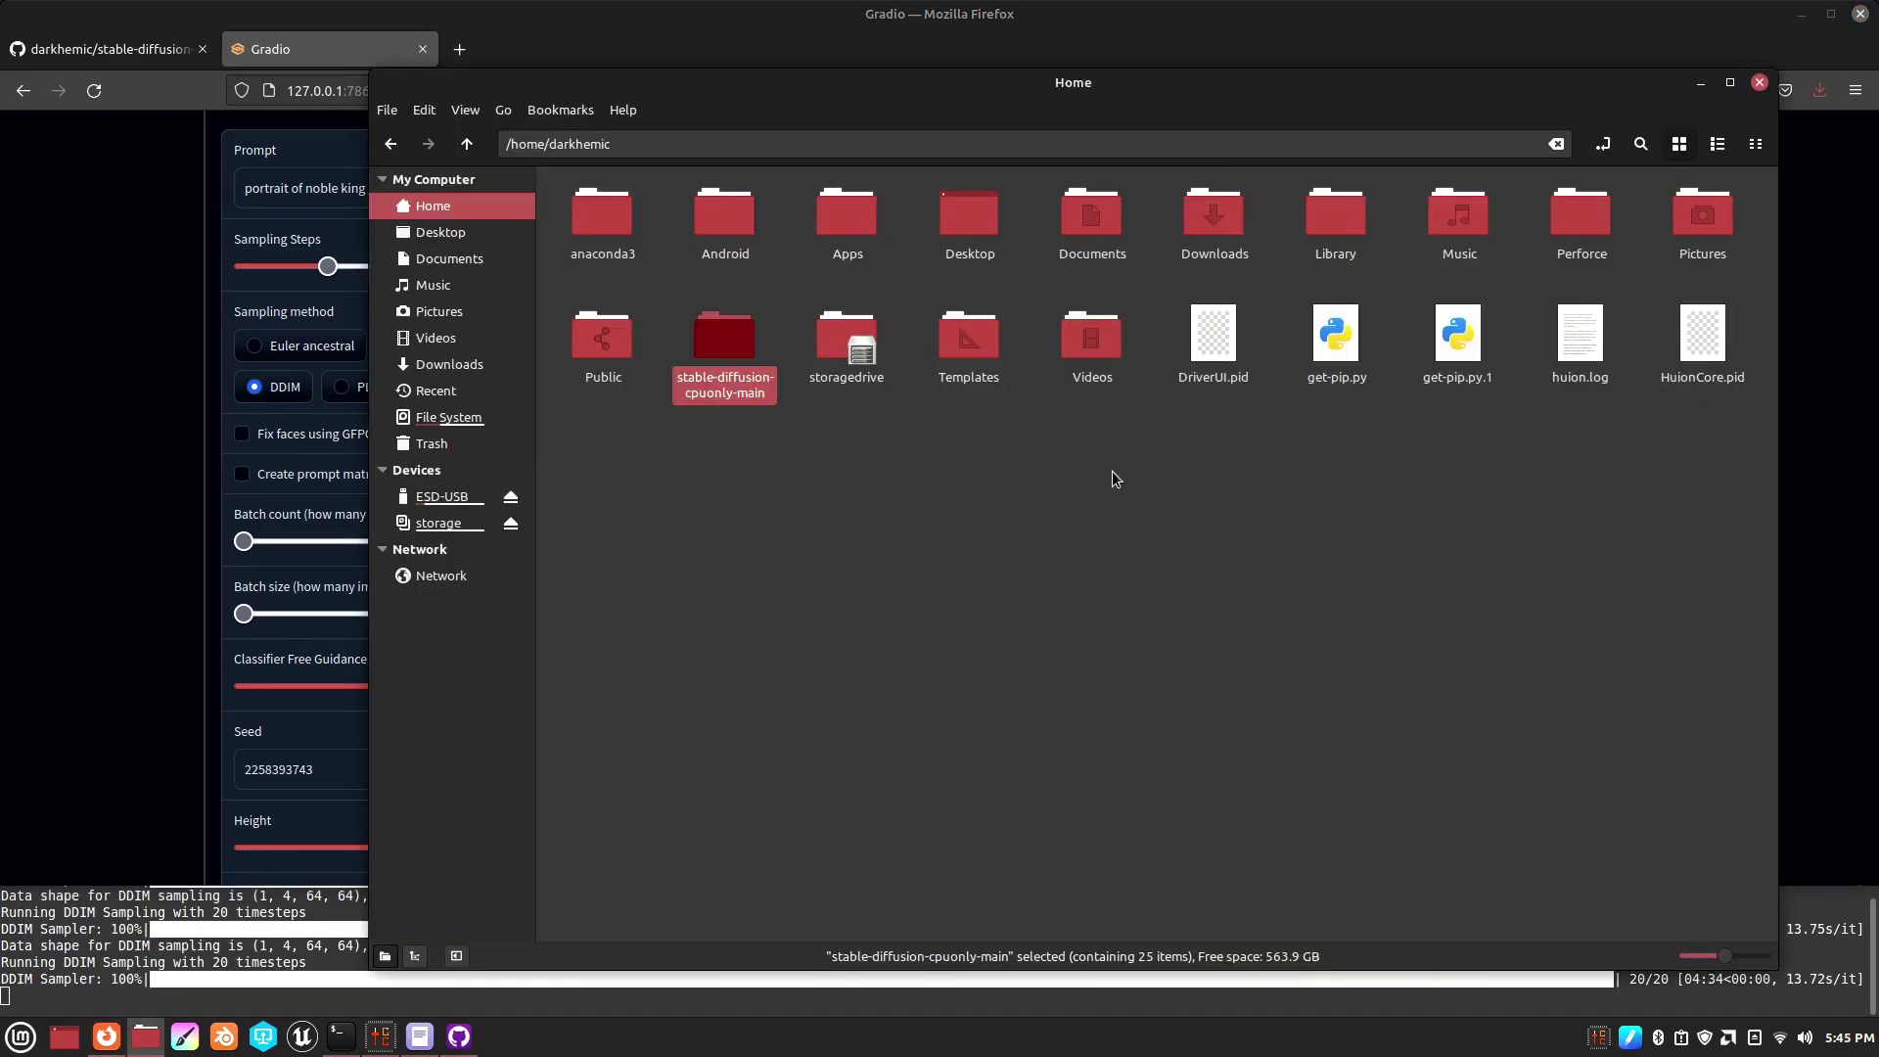
pyautogui.doubleClick(732, 350)
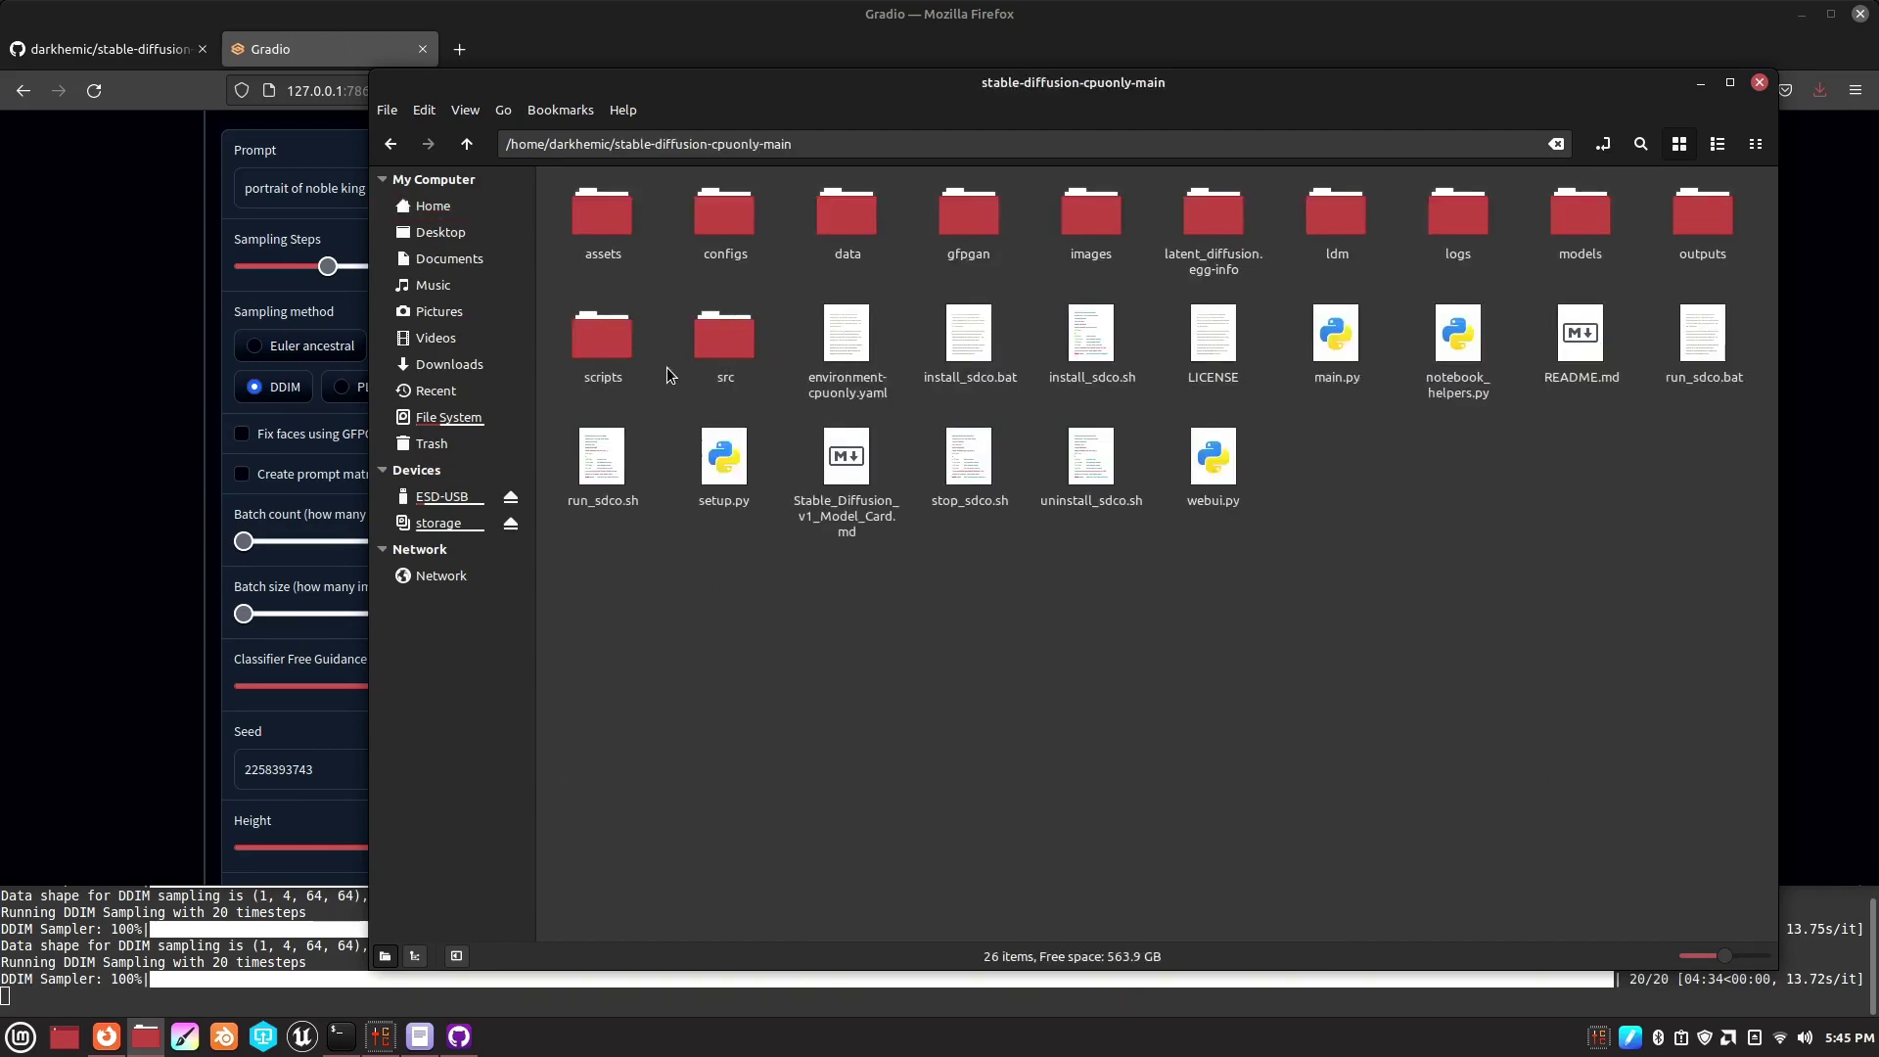
pyautogui.doubleClick(1698, 217)
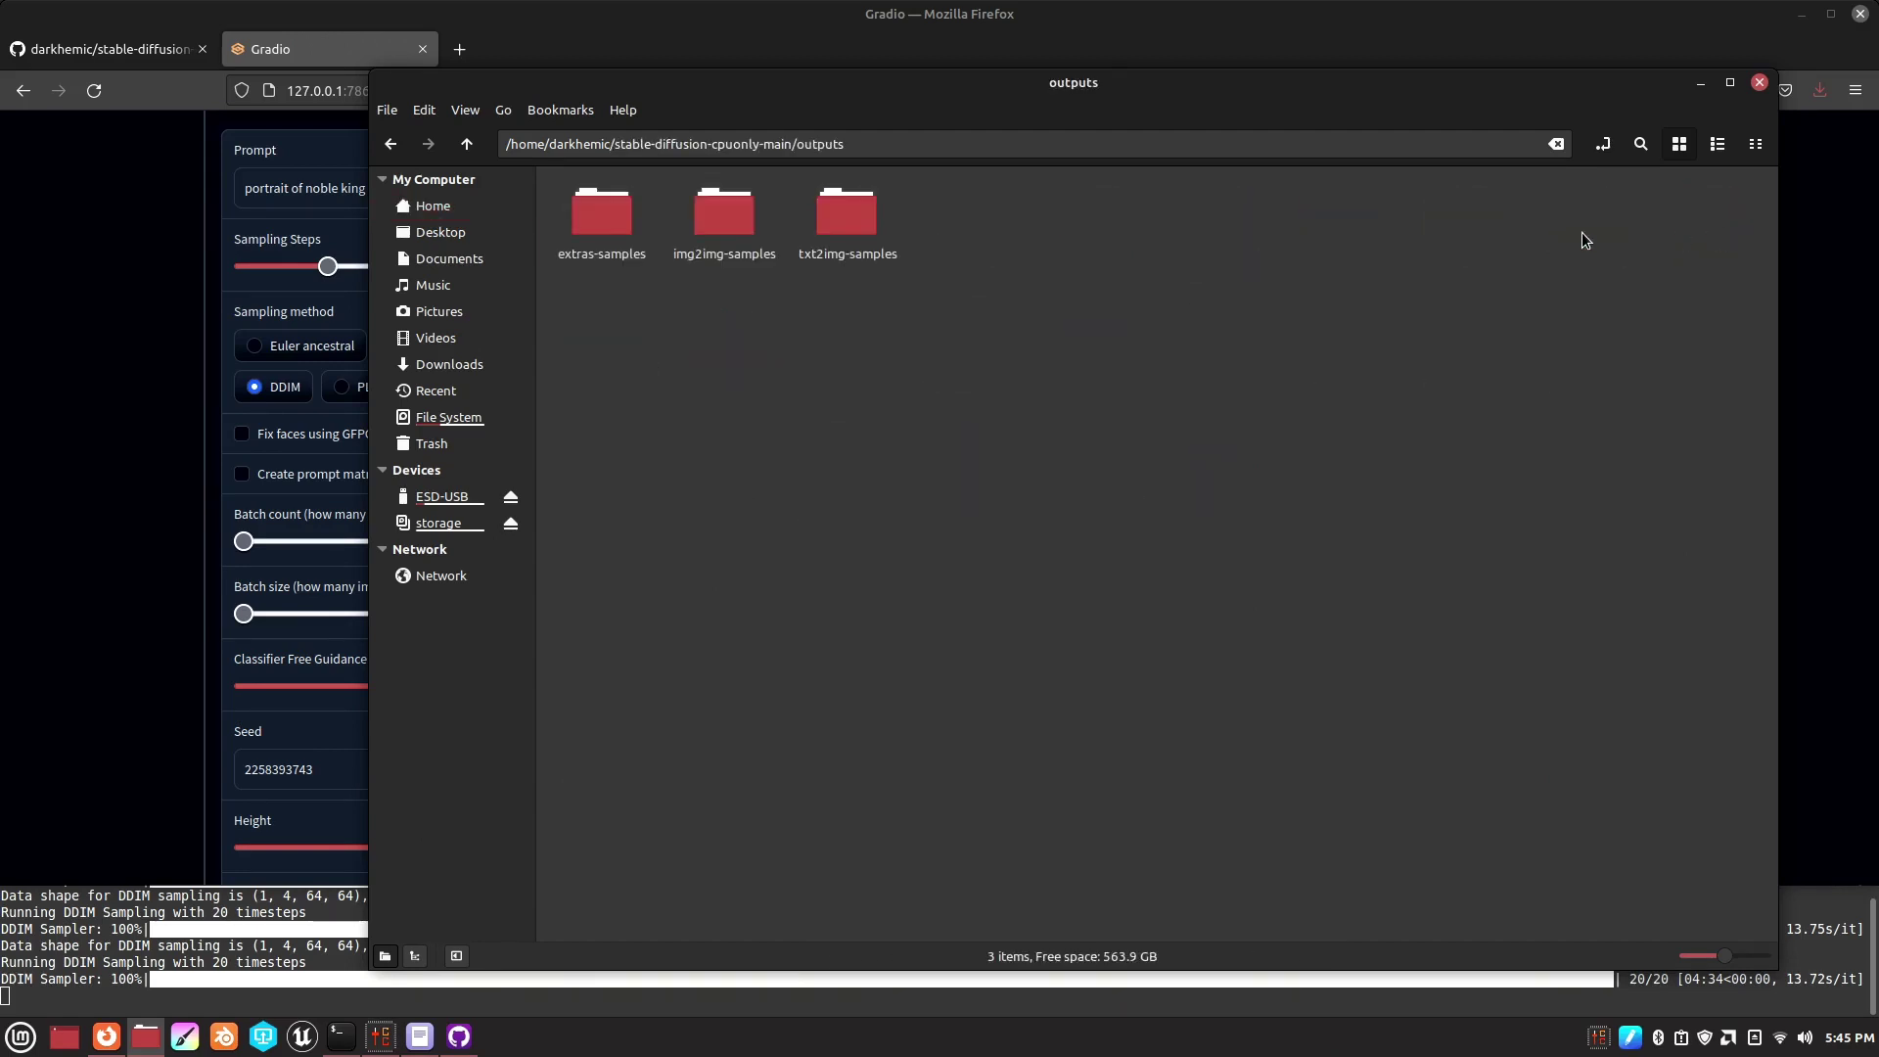
pyautogui.doubleClick(840, 228)
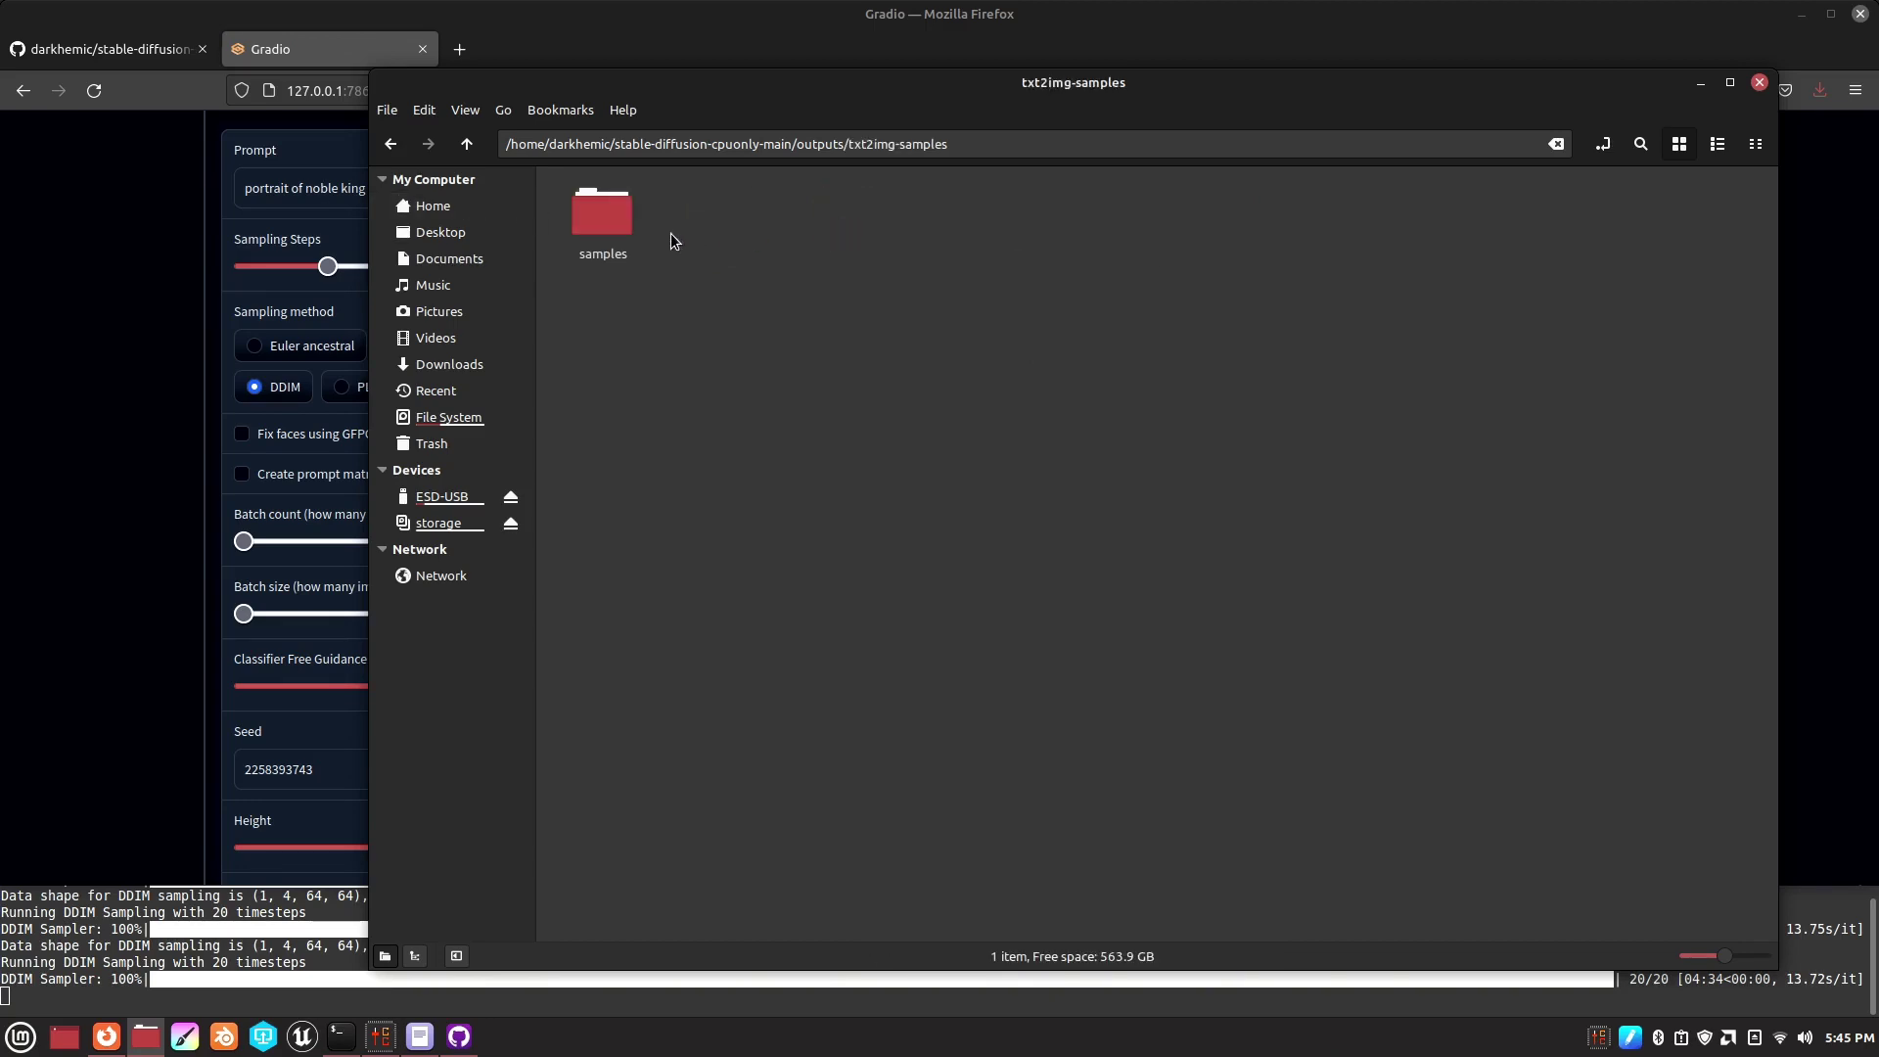
pyautogui.doubleClick(595, 225)
pyautogui.doubleClick(714, 219)
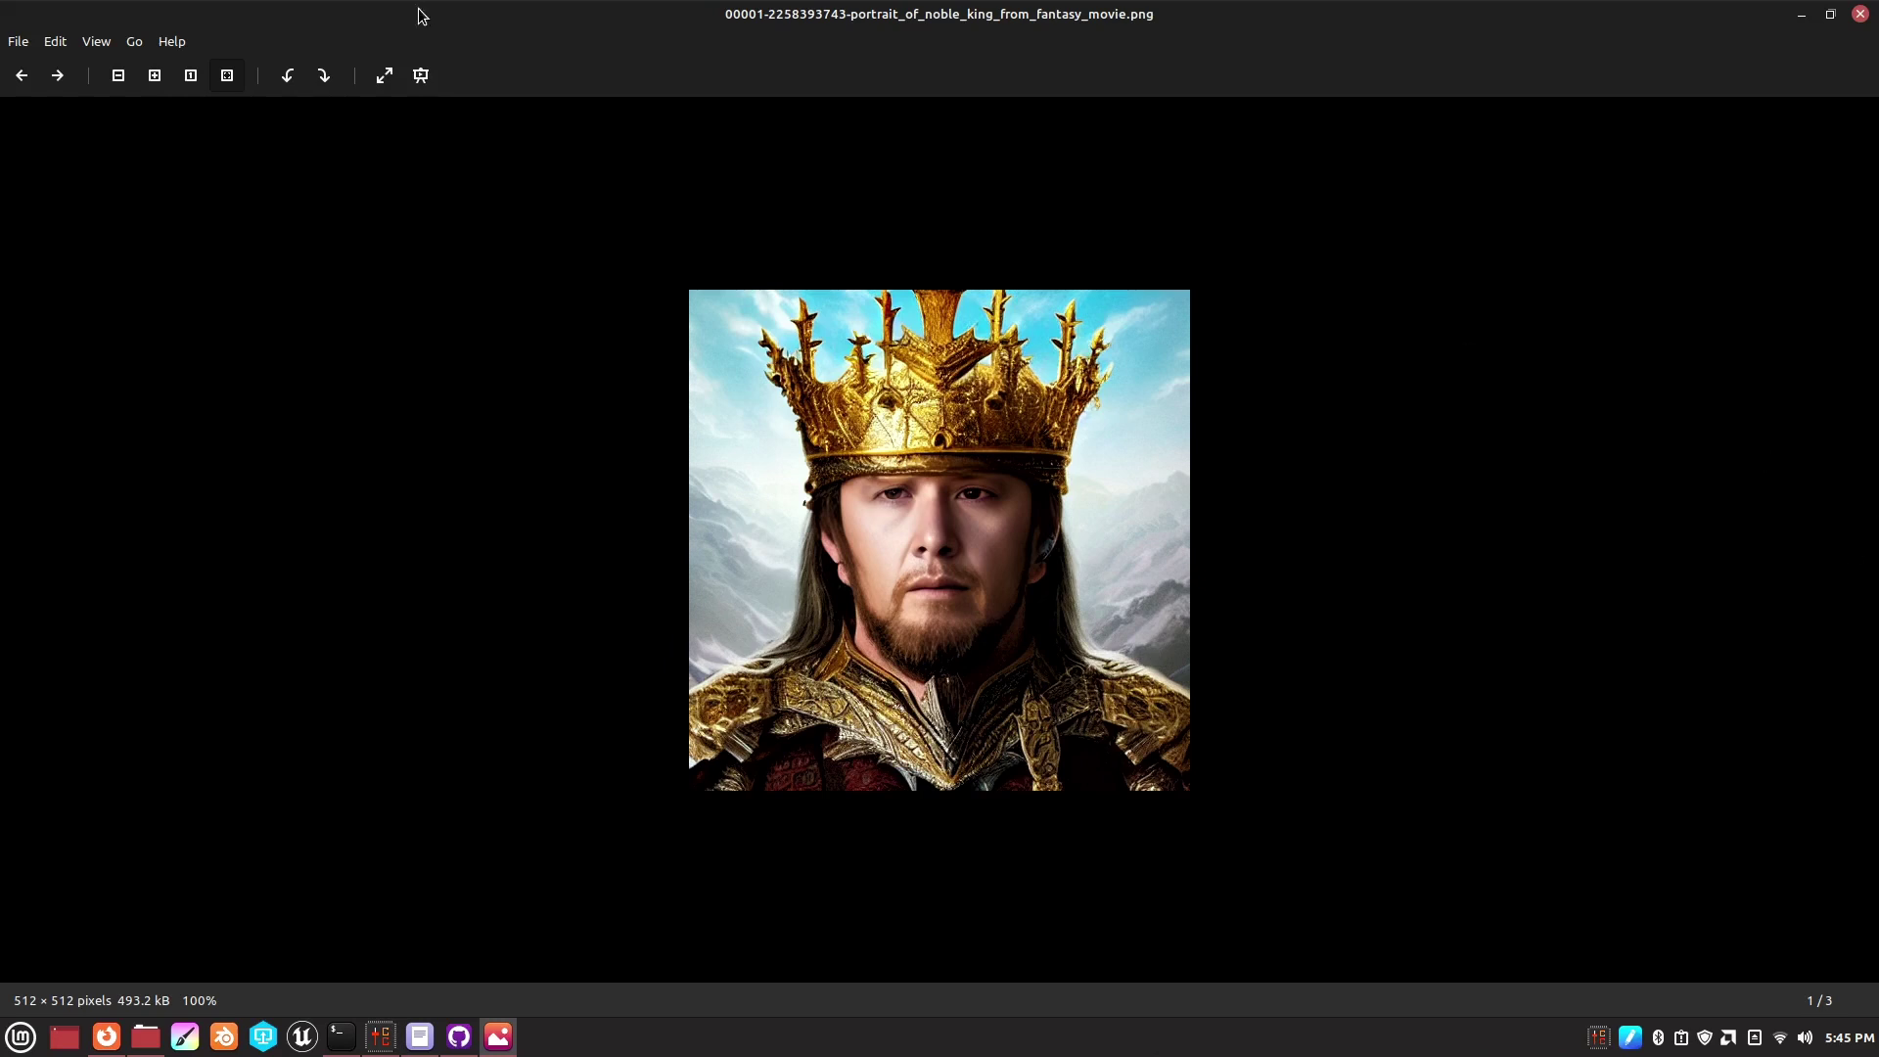
pyautogui.click(57, 78)
pyautogui.click(35, 79)
pyautogui.click(58, 78)
pyautogui.click(22, 75)
pyautogui.click(58, 78)
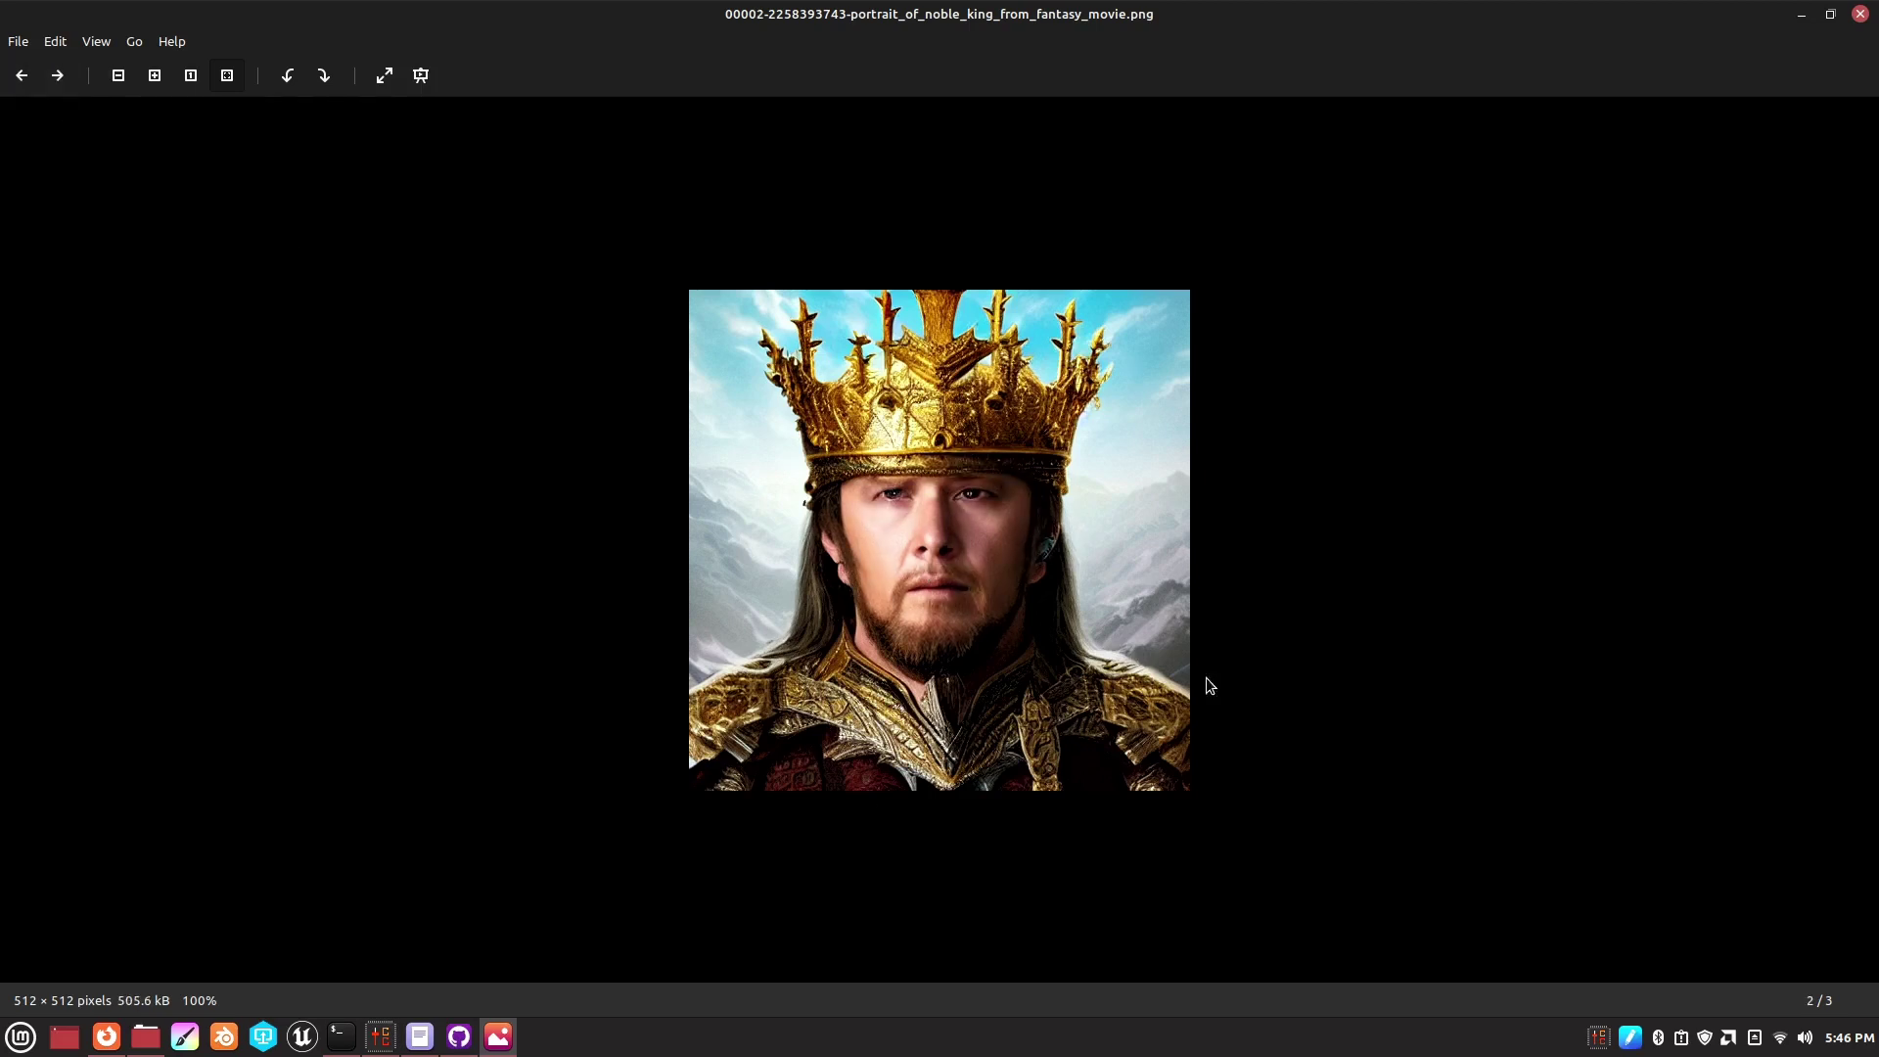